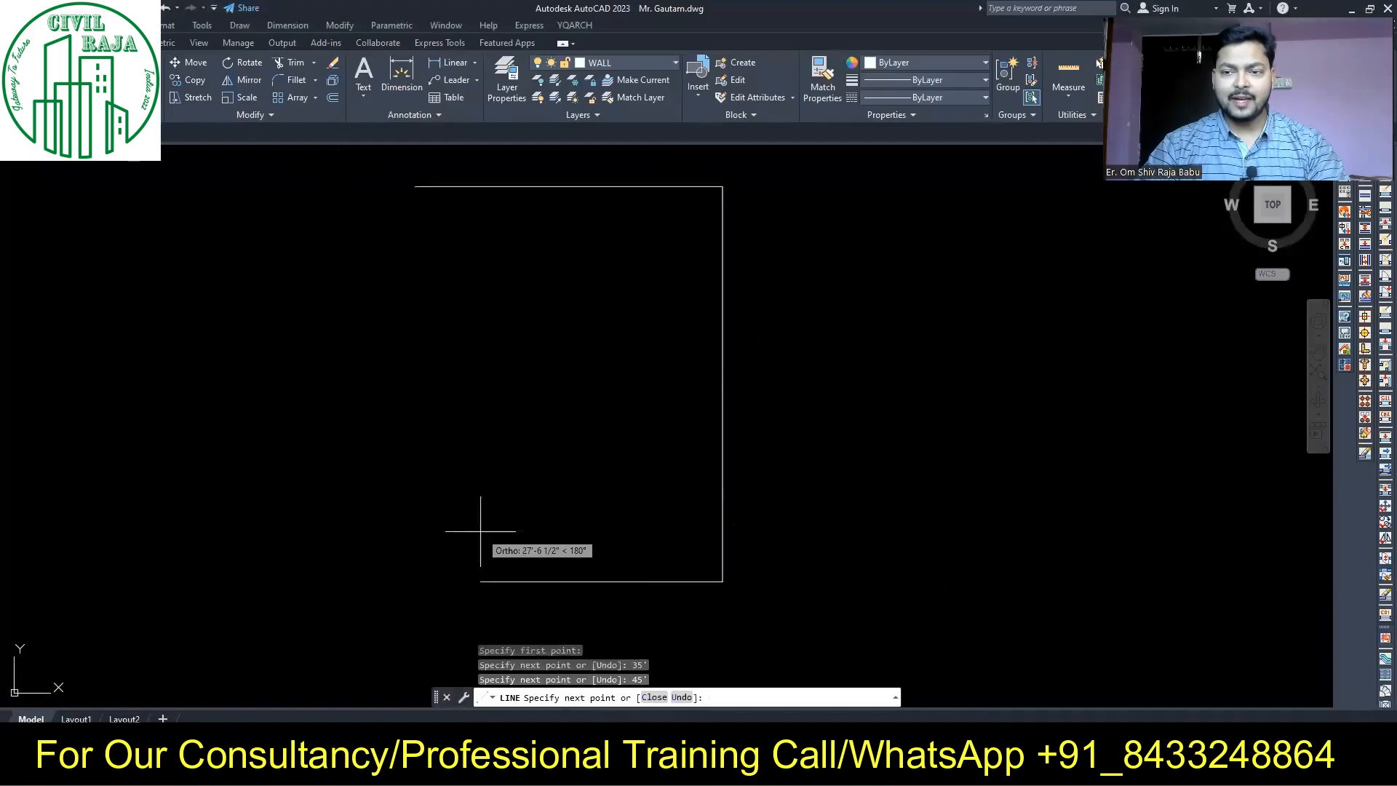
# Close the rectangular plot outline and place the label "North" centred below its lower edge
pyautogui.click(414, 186)
pyautogui.write('North')
pyautogui.click(656, 631)
pyautogui.click(514, 596)
pyautogui.write('m')
pyautogui.click(561, 597)
pyautogui.click(560, 597)
# Copy the "North" label above the plot's upper edge and into the middle of the plot
pyautogui.write('co')
pyautogui.click(842, 583)
pyautogui.click(852, 161)
pyautogui.press('Escape')
pyautogui.click(561, 596)
pyautogui.write('co')
pyautogui.click(861, 437)
pyautogui.click(861, 224)
pyautogui.press('Escape')
# Turn the "North" label in the middle of the plot vertical and copy it outside both side edges
pyautogui.click(560, 384)
pyautogui.write('co')
pyautogui.click(539, 425)
pyautogui.click(728, 436)
pyautogui.write('co')
pyautogui.click(502, 443)
pyautogui.click(692, 443)
pyautogui.click(361, 444)
pyautogui.press('Escape')
# Delete the leftover "North" label inside the plot
pyautogui.click(554, 405)
pyautogui.click(533, 364)
pyautogui.press('Delete')
# Change the label above the plot's upper edge to "South"
pyautogui.doubleClick(560, 175)
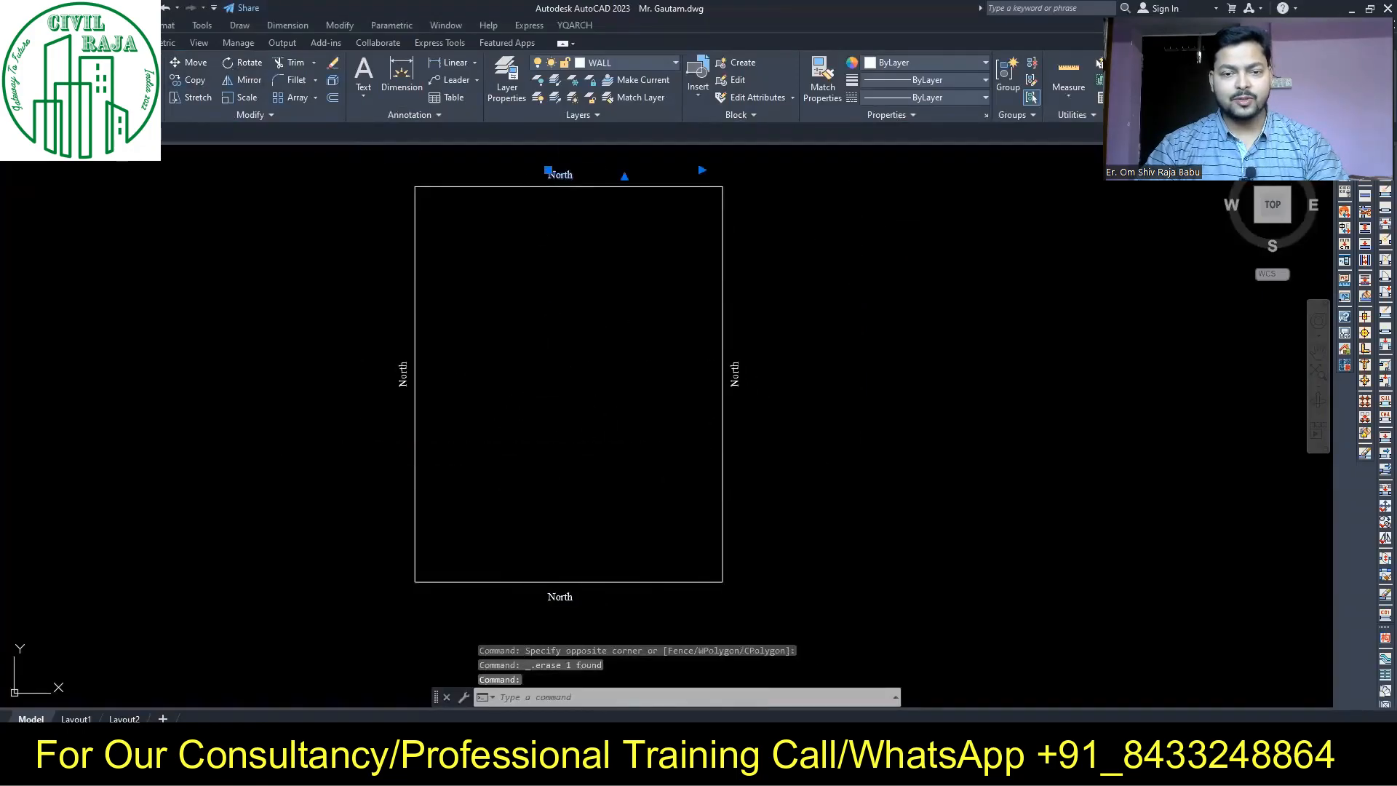
pyautogui.moveTo(574, 176); pyautogui.dragTo(515, 181)
pyautogui.write('South')
pyautogui.click(556, 254)
# Change the label beside the plot's left edge to "East" and the one beside its right edge to "West"
pyautogui.doubleClick(409, 372)
pyautogui.doubleClick(404, 374)
pyautogui.moveTo(431, 391); pyautogui.dragTo(390, 391)
pyautogui.write('East')
pyautogui.click(604, 385)
pyautogui.doubleClick(738, 376)
pyautogui.moveTo(762, 391); pyautogui.dragTo(721, 391)
pyautogui.write('West')
pyautogui.click(625, 327)
# Move the plot outline with its four direction labels to the left to free drawing space beside it
pyautogui.moveTo(364, 153); pyautogui.dragTo(789, 627)
pyautogui.press('Escape')
pyautogui.press('Escape')
pyautogui.click(198, 65)
pyautogui.click(470, 154)
pyautogui.click(196, 153)
# Dimension the plot's upper edge and right edge, placing both dimensions inside the outline
pyautogui.click(402, 76)
pyautogui.click(362, 187)
pyautogui.click(361, 205)
pyautogui.click(449, 285)
pyautogui.click(431, 298)
pyautogui.press('Escape')
# Copy the plot outline into the empty space to the right of the labelled plot
pyautogui.click(142, 418)
pyautogui.click(188, 80)
pyautogui.click(277, 377)
pyautogui.click(706, 378)
# Offset the edges of the copied outline 10" inward to form the outer walls
pyautogui.click(332, 97)
pyautogui.write('10')
pyautogui.press('Return')
pyautogui.click(878, 389)
pyautogui.click(808, 397)
pyautogui.click(727, 582)
pyautogui.click(710, 516)
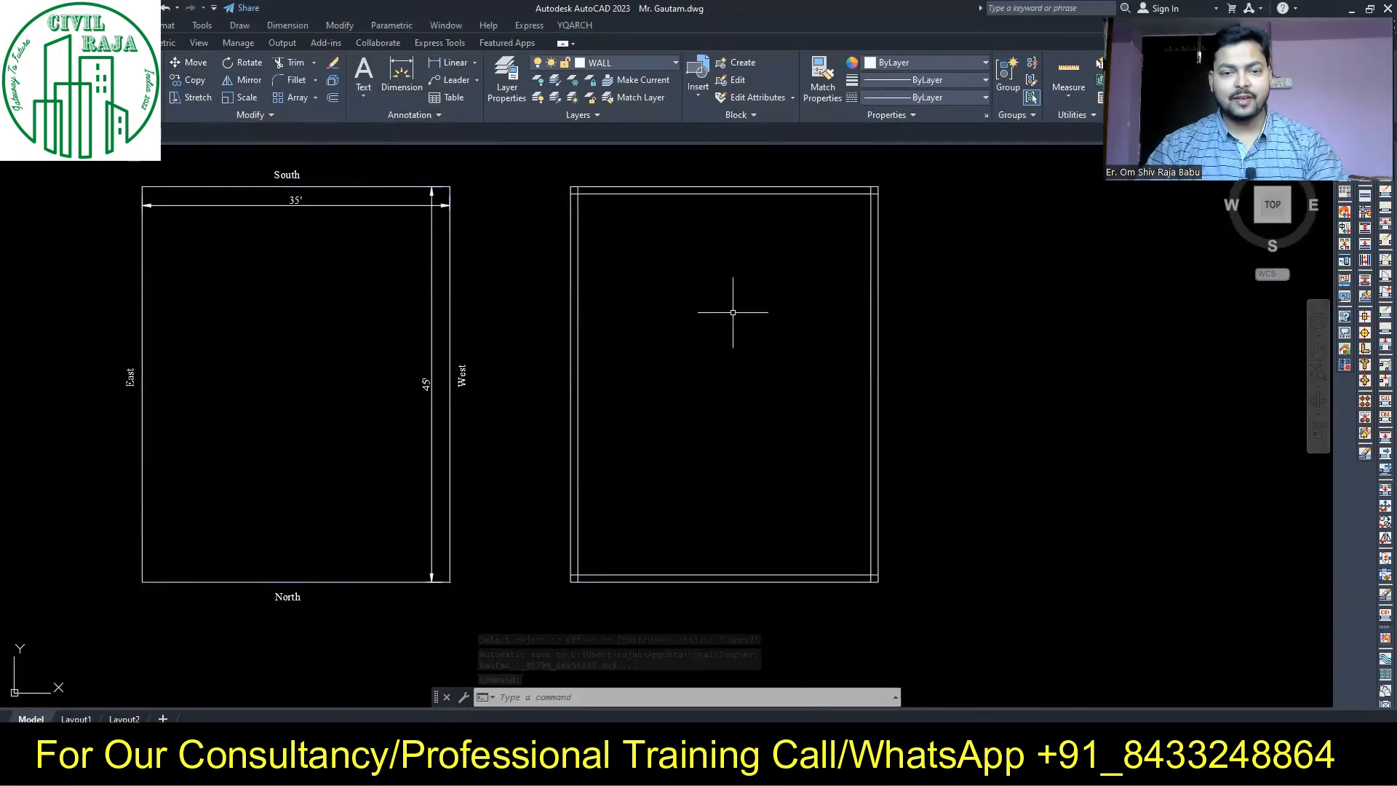
# Offset the inner line of the lower outer wall 6'8" upward
pyautogui.press('Return')
pyautogui.write("6'8")
pyautogui.press('Return')
pyautogui.click(748, 575)
pyautogui.click(767, 524)
pyautogui.press('Return')
pyautogui.press('Return')
pyautogui.click(764, 516)
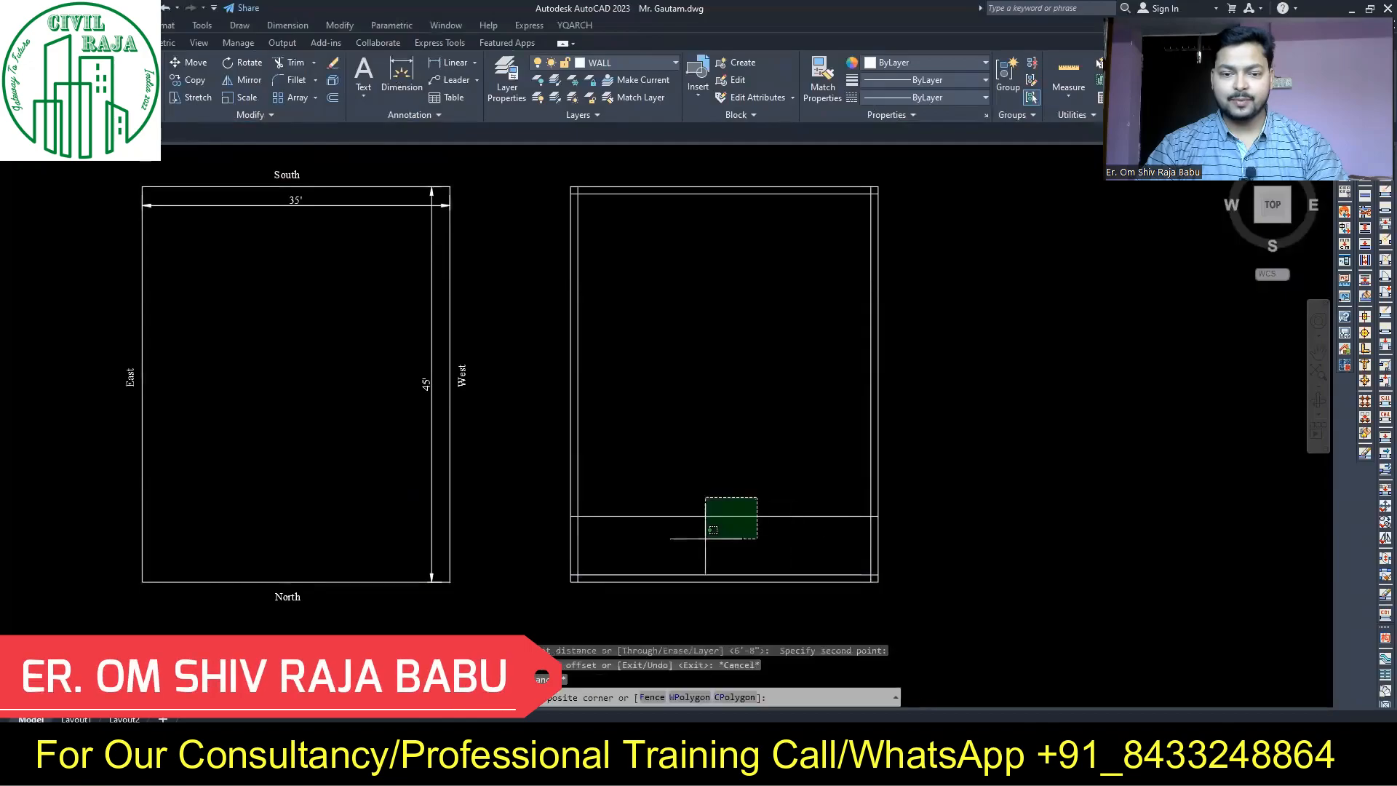
pyautogui.press('Escape')
pyautogui.press('Return')
pyautogui.write('10"')
pyautogui.press('Return')
pyautogui.click(804, 516)
pyautogui.press('Escape')
# Offset the new horizontal line 10" upward to form the cross wall
pyautogui.press('Return')
pyautogui.write('10"')
pyautogui.press('Return')
pyautogui.click(785, 515)
pyautogui.click(774, 381)
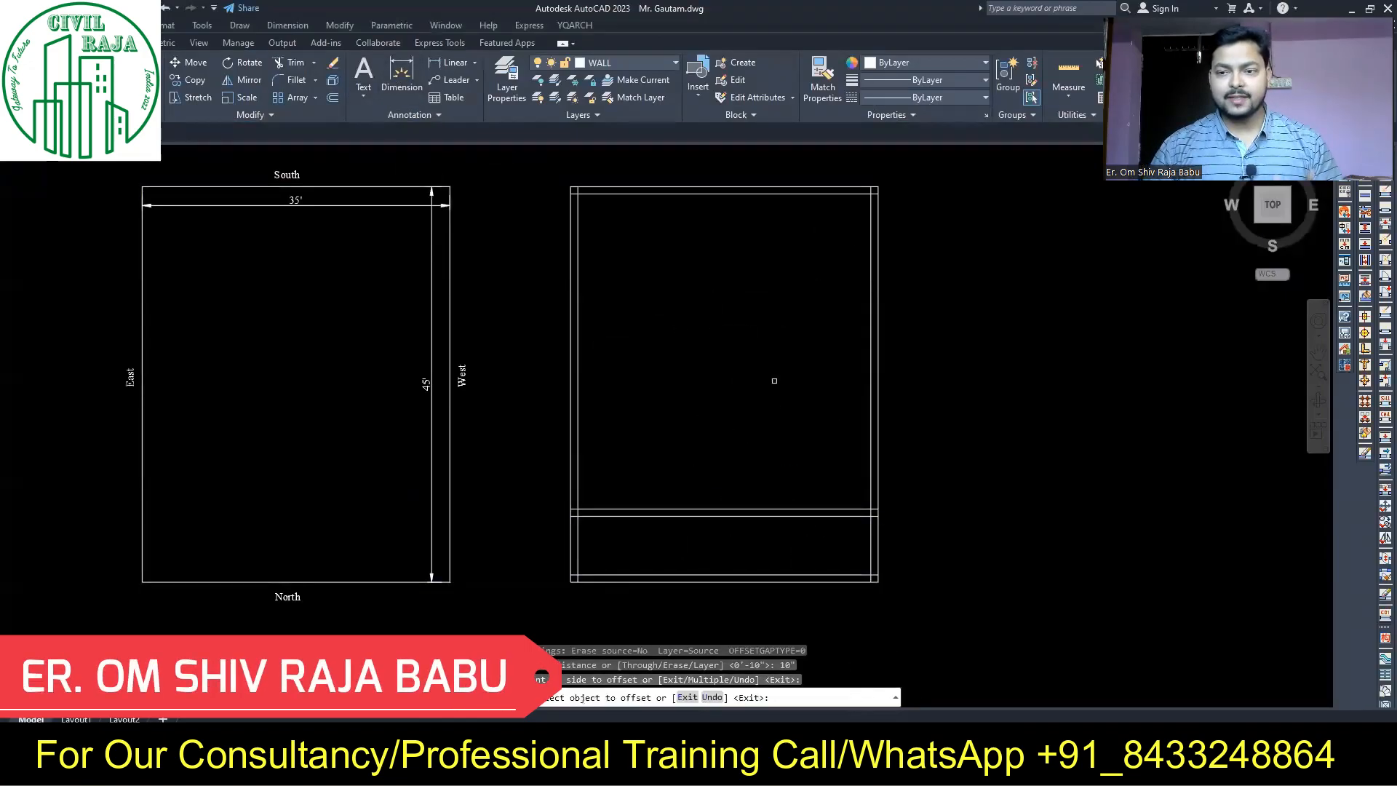
# Offset the inner line of the right outer wall 11' toward the inside of the plan
pyautogui.press('Return')
pyautogui.press('Return')
pyautogui.write("11'")
pyautogui.press('Return')
pyautogui.click(876, 356)
pyautogui.click(817, 374)
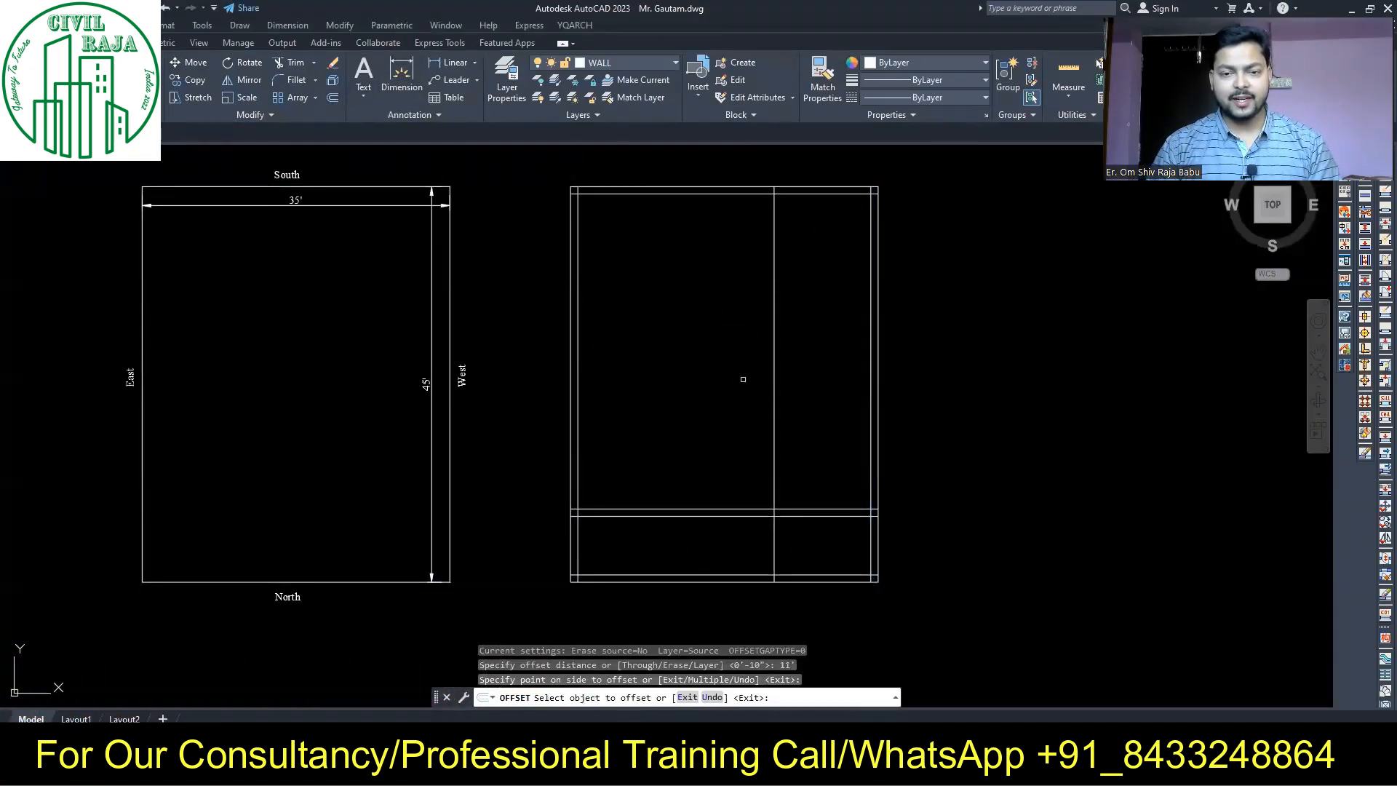
# Offset the inner line of the left outer wall 8' inward and offset the resulting line 5" for a partition
pyautogui.write("8'")
pyautogui.press('Return')
pyautogui.click(578, 314)
pyautogui.click(630, 310)
pyautogui.press('Escape')
pyautogui.write('5"')
pyautogui.press('Return')
pyautogui.click(648, 349)
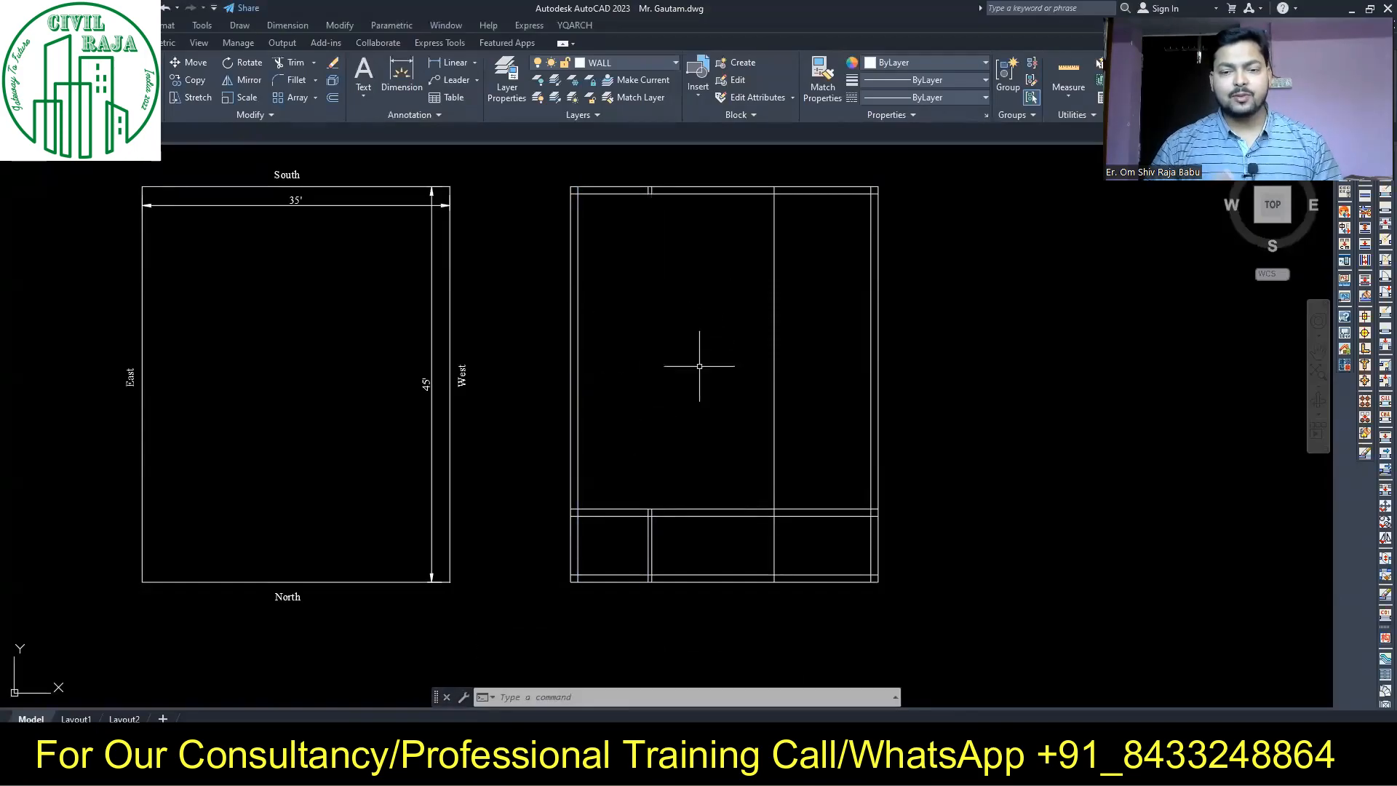
# Trim the overlapping wall lines at the upper corners of the plan
pyautogui.press('Return')
pyautogui.scroll(10, 585, 514)
pyautogui.click(489, 433)
pyautogui.click(480, 561)
pyautogui.click(312, 399)
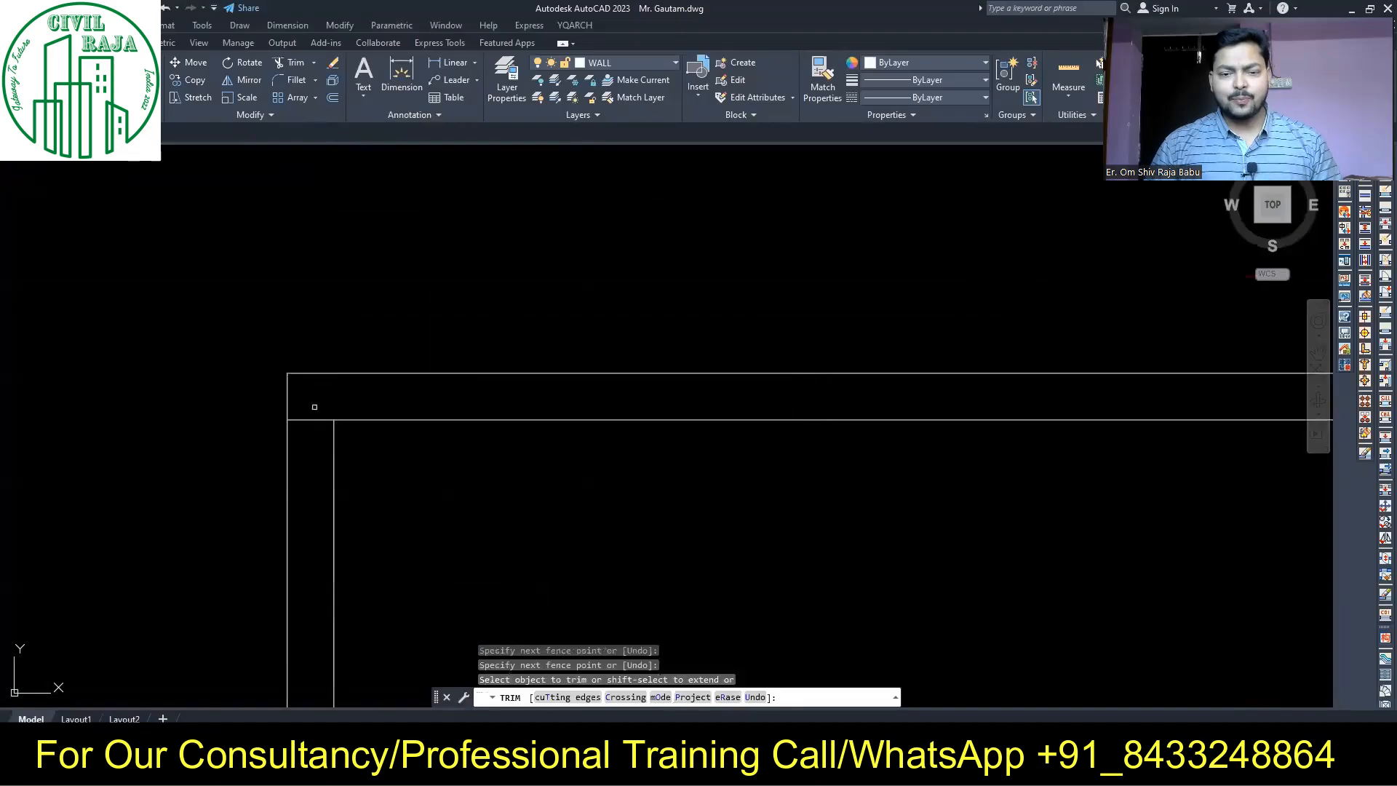
pyautogui.click(1001, 331)
pyautogui.press('Escape')
# Trim the overlapping lines where the cross wall and partition meet the outer walls in the lower part
pyautogui.scroll(-6, 888, 315)
pyautogui.scroll(5, 815, 618)
pyautogui.moveTo(815, 618); pyautogui.dragTo(875, 372, button='middle')
pyautogui.press('Return')
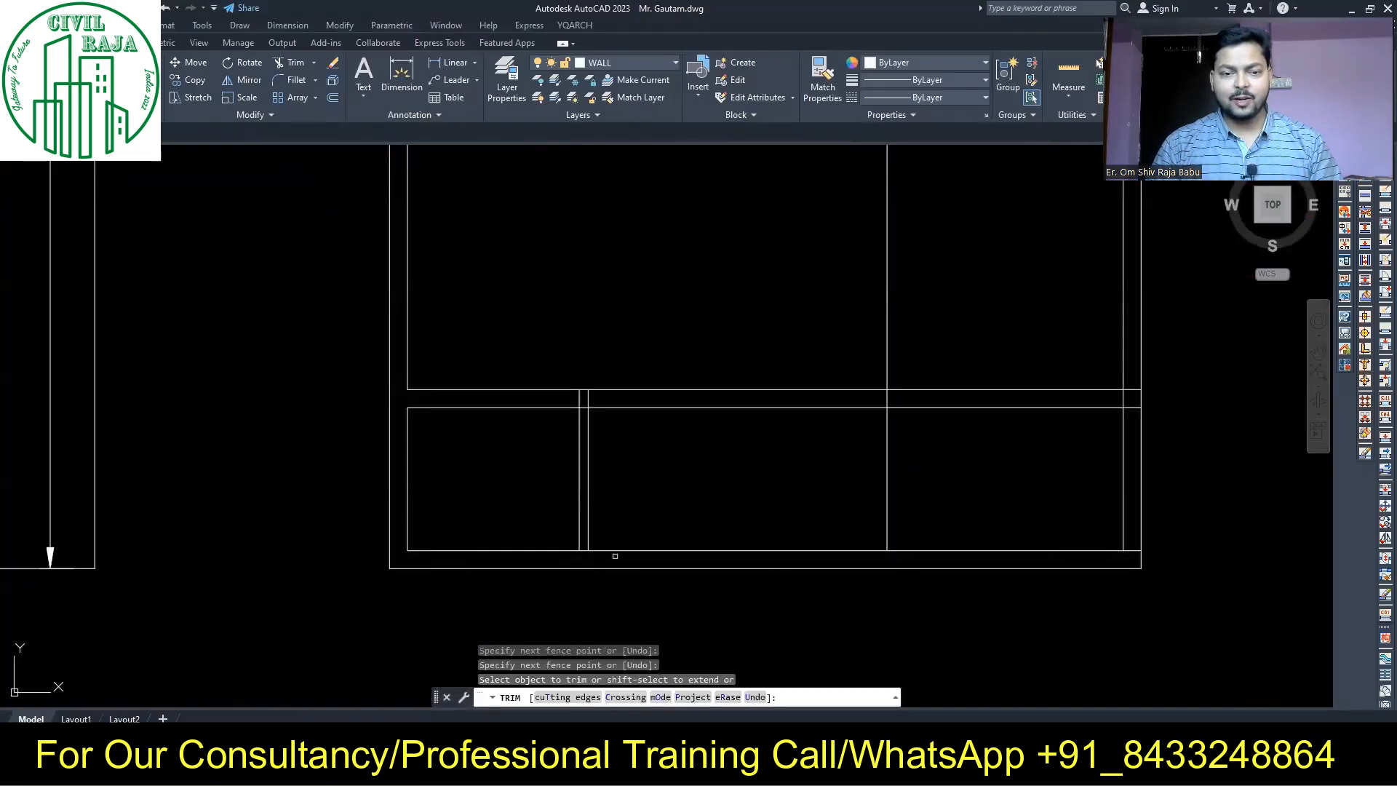
pyautogui.press('Return')
pyautogui.press('Escape')
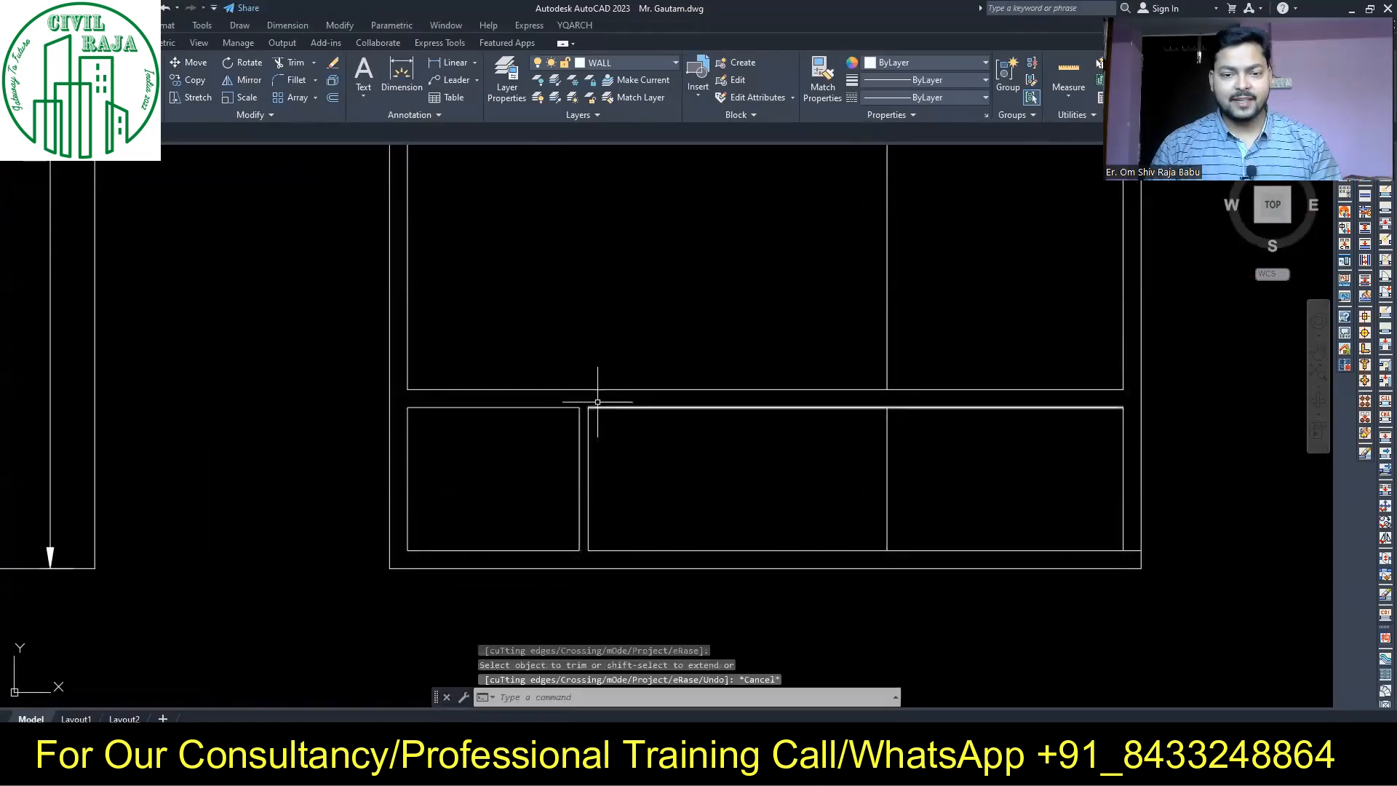
# Delete the vertical line segment above the cross wall
pyautogui.scroll(-4, 806, 580)
pyautogui.click(876, 328)
pyautogui.click(767, 373)
pyautogui.press('Delete')
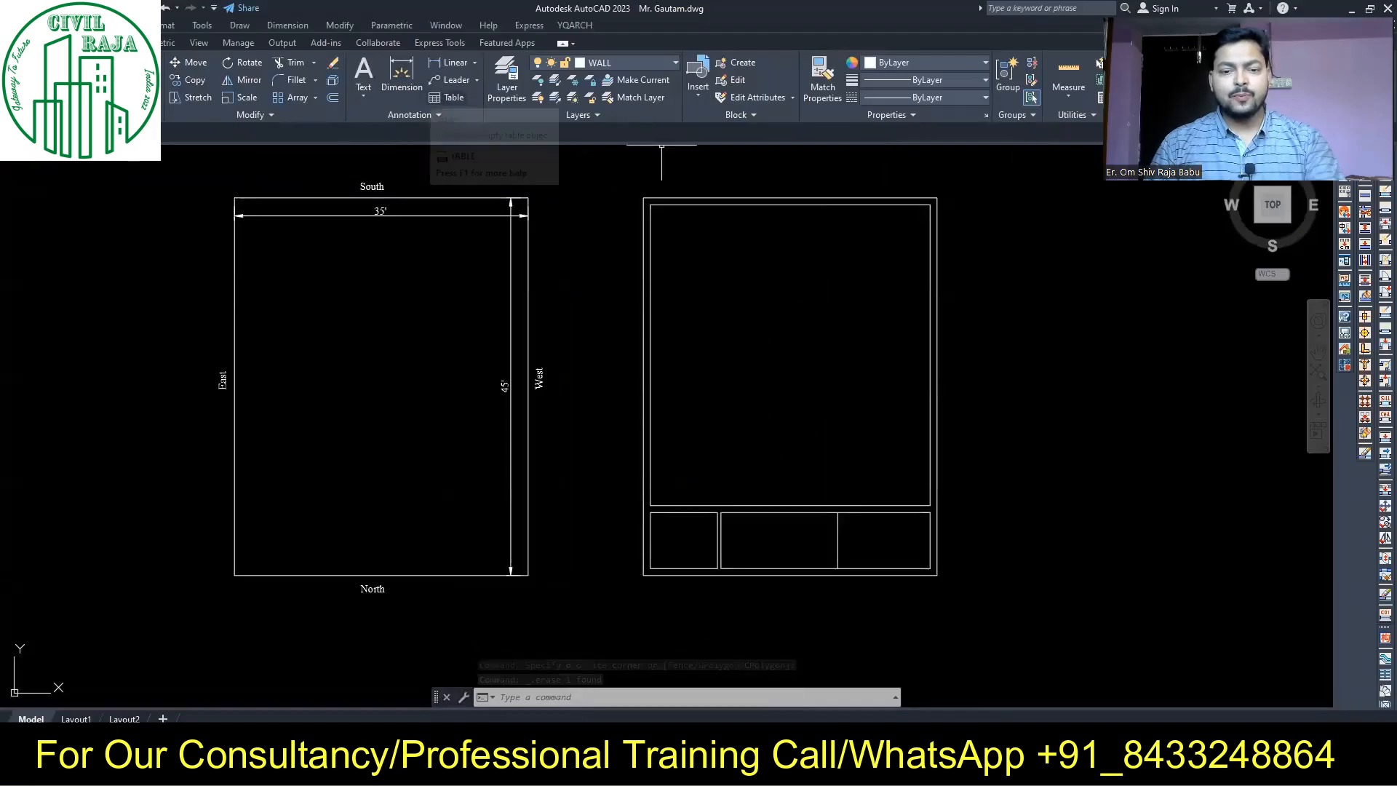
# Try offsetting the inner left wall line into the large upper space and delete the trial lines
pyautogui.write('o')
pyautogui.press('Return')
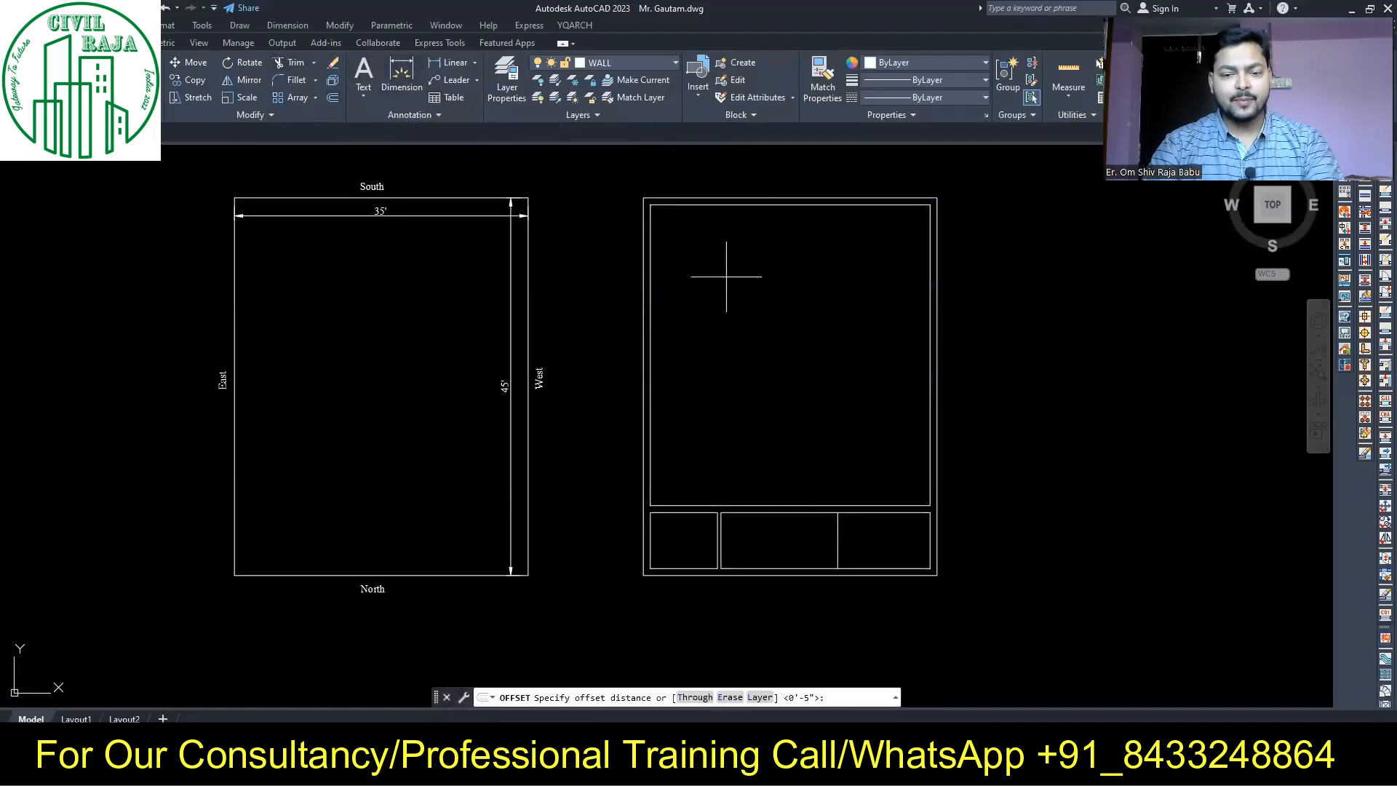
pyautogui.click(650, 325)
pyautogui.click(736, 328)
pyautogui.click(650, 331)
pyautogui.click(753, 341)
pyautogui.press('Escape')
pyautogui.moveTo(756, 324); pyautogui.dragTo(689, 346)
pyautogui.press('Delete')
# Offset the inner lines of the left and right outer walls 14' inward across the upper space
pyautogui.press('o')
pyautogui.press('Return')
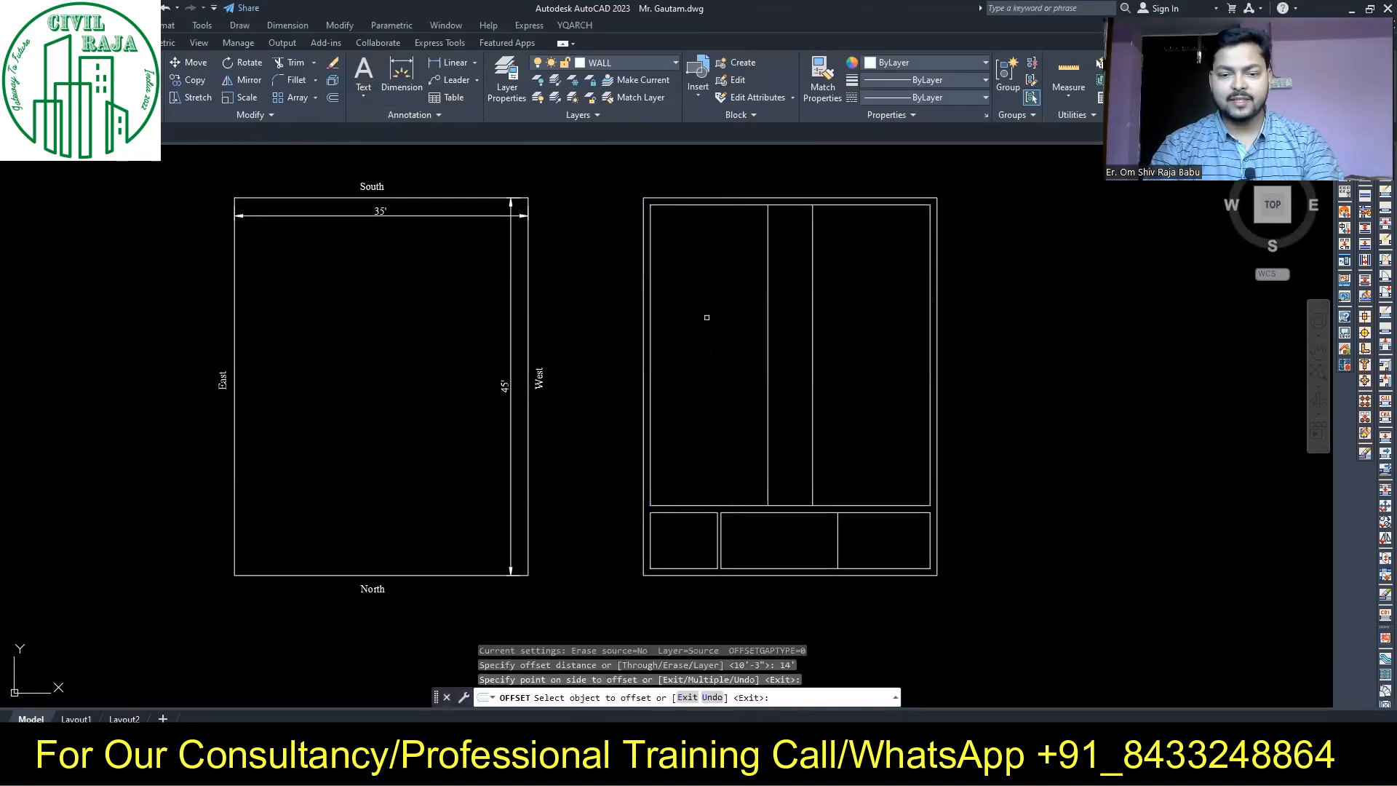
# Measure the gap between the two vertical lines where they meet the cross wall
pyautogui.scroll(4, 760, 486)
pyautogui.press('Escape')
pyautogui.write('dim')
pyautogui.press('Return')
pyautogui.click(891, 534)
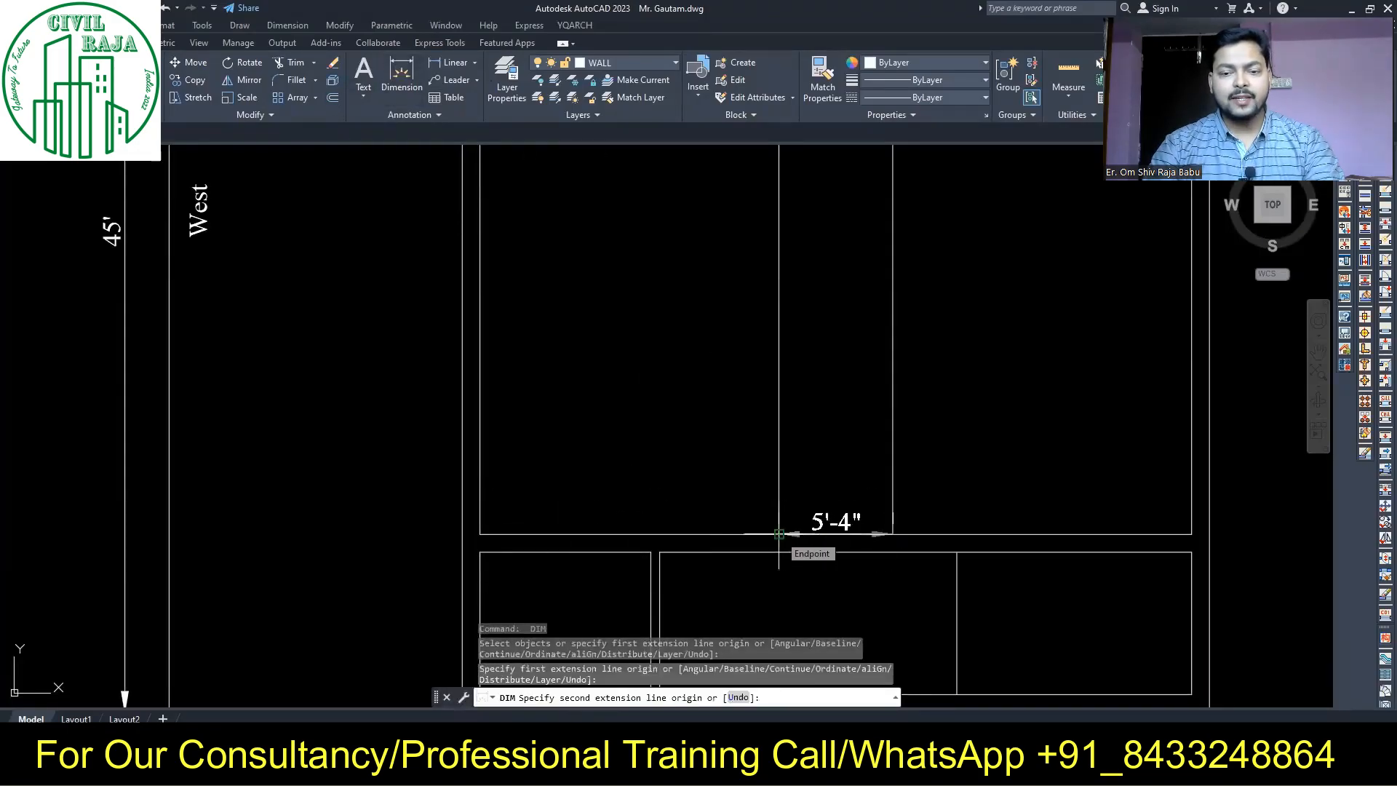
pyautogui.press('Escape')
pyautogui.scroll(-5, 795, 406)
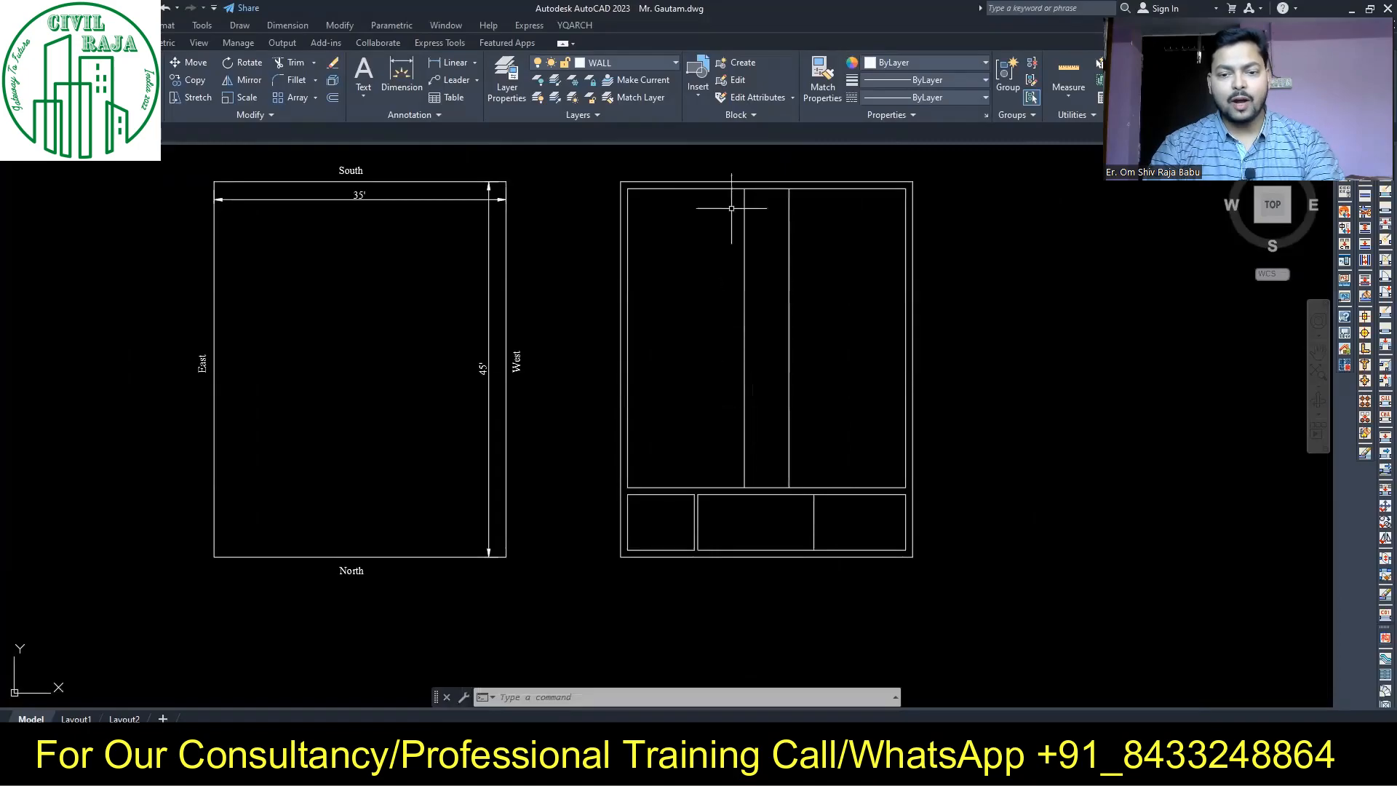
# Try offsetting the two vertical lines 5" outward and undo the offsets
pyautogui.write('o')
pyautogui.press('Return')
pyautogui.write('5')
pyautogui.press('Return')
pyautogui.click(744, 251)
pyautogui.click(665, 254)
pyautogui.click(789, 299)
pyautogui.click(840, 300)
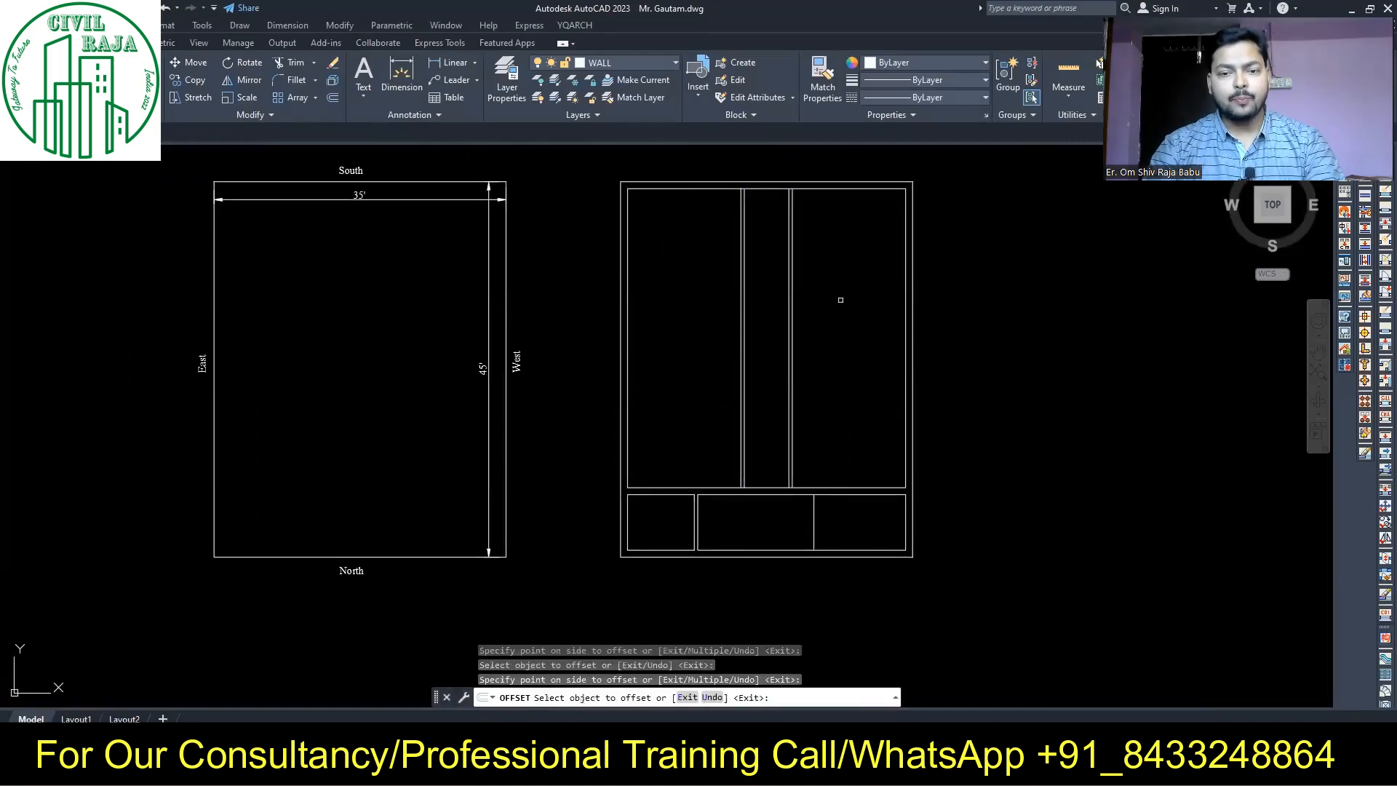
pyautogui.press('Escape')
pyautogui.hotkey('ctrl', 'z')
# Move each of the two vertical lines 2' outward and offset both 5" inward to form partition walls
pyautogui.click(760, 294)
pyautogui.click(709, 336)
pyautogui.write('m')
pyautogui.press('Return')
pyautogui.click(665, 269)
pyautogui.write("2'")
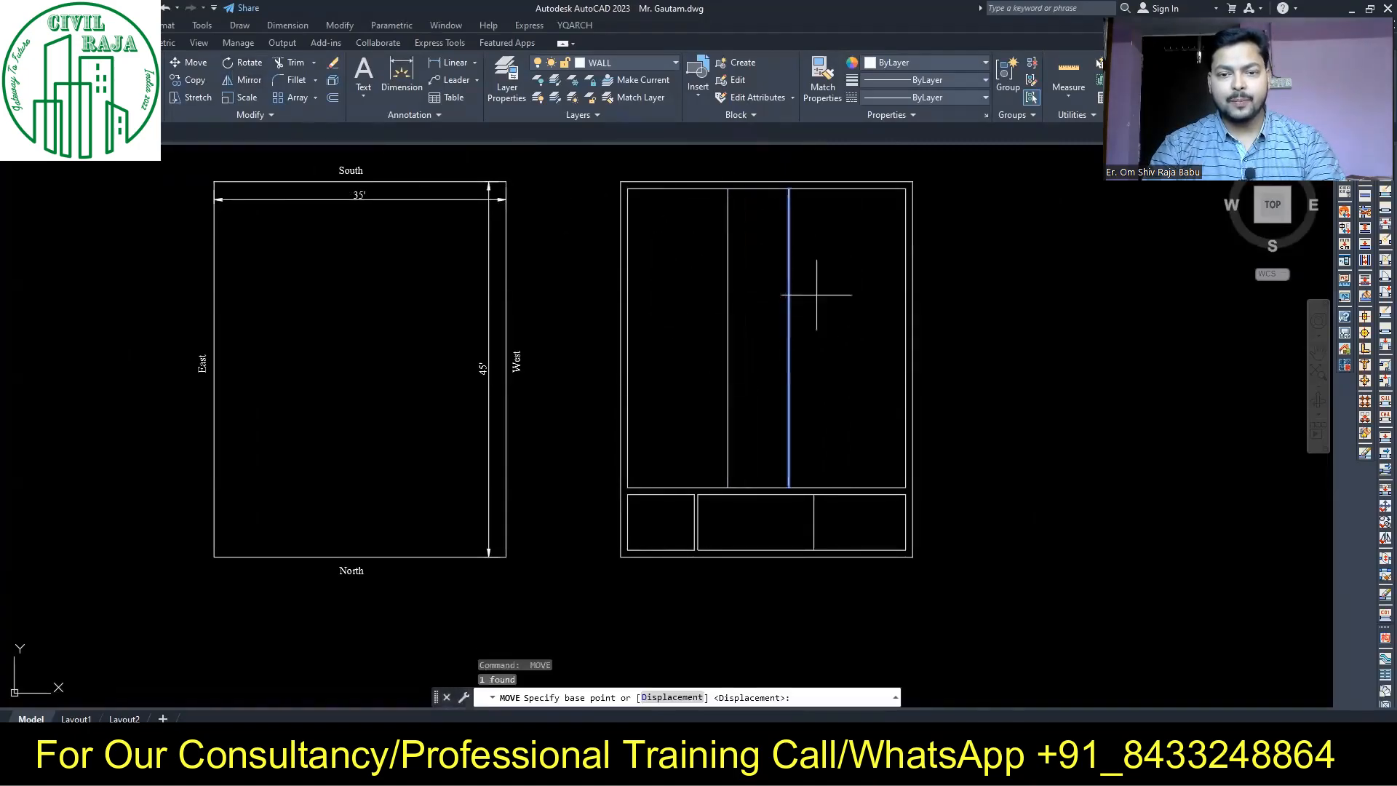
pyautogui.click(858, 291)
pyautogui.click(790, 331)
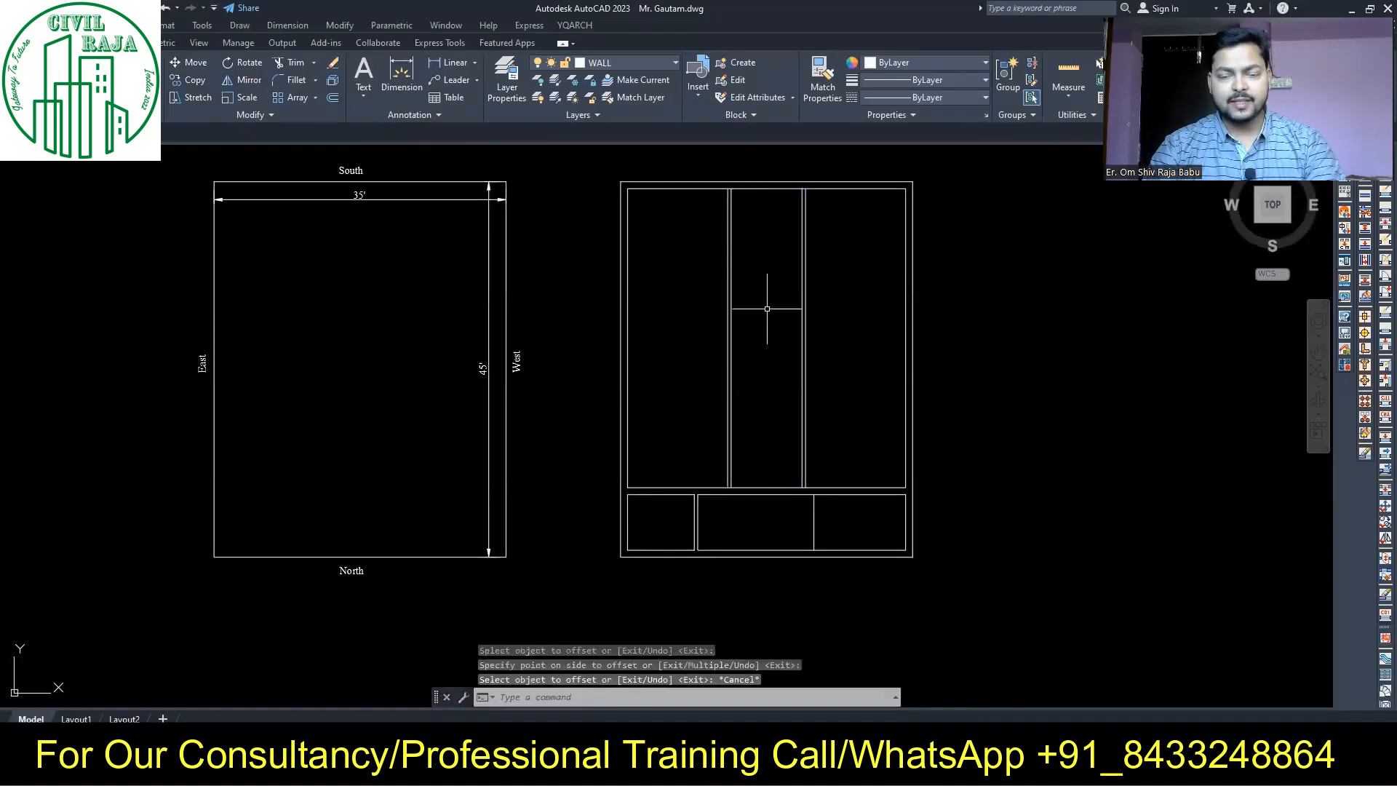
# Offset the upper line of the cross wall 14' upward across the main space
pyautogui.scroll(4, 746, 492)
pyautogui.scroll(-4, 623, 405)
pyautogui.write('o')
pyautogui.press('Return')
pyautogui.write("14'")
pyautogui.click(535, 396)
pyautogui.click(542, 375)
pyautogui.click(550, 333)
# Offset the new horizontal line 5" upward to form a second cross wall
pyautogui.write('o')
pyautogui.press('Return')
pyautogui.write('5"')
pyautogui.press('Return')
pyautogui.click(531, 375)
pyautogui.click(524, 290)
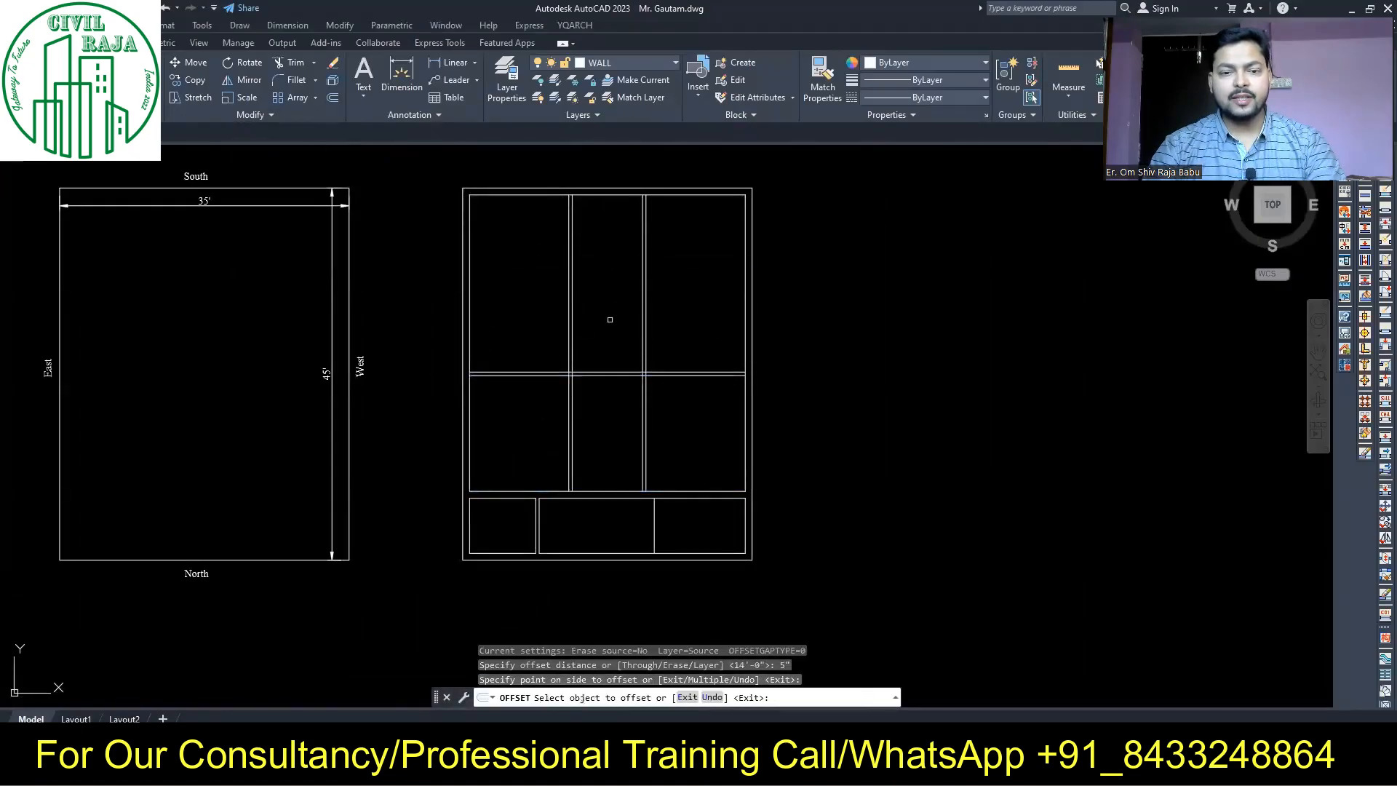
# Measure the depth between the new cross wall and the upper outer wall along the right-hand side
pyautogui.click(402, 76)
pyautogui.scroll(4, 610, 448)
pyautogui.click(511, 556)
pyautogui.press('Escape')
pyautogui.scroll(-2, 642, 263)
pyautogui.moveTo(642, 263); pyautogui.dragTo(608, 461, button='middle')
pyautogui.click(401, 76)
pyautogui.click(803, 458)
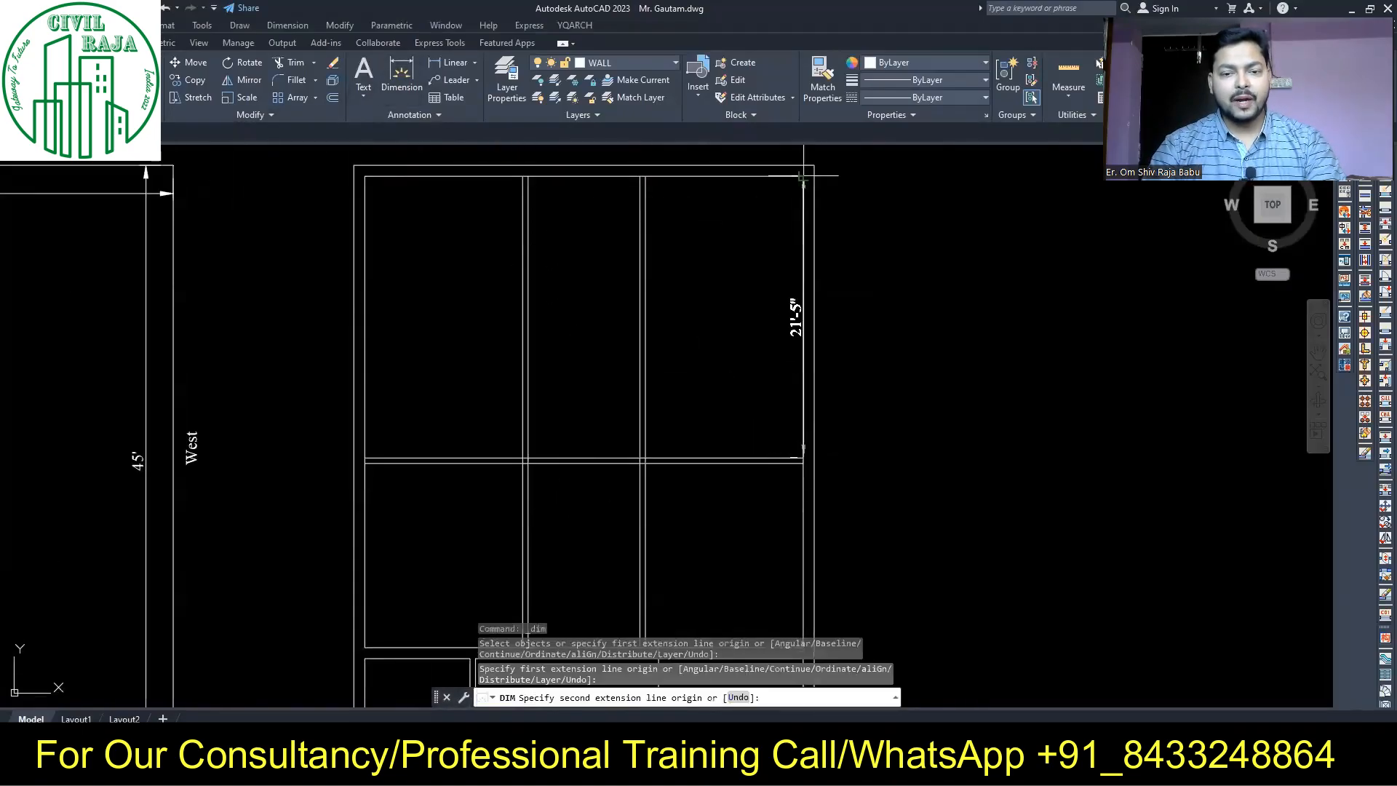
pyautogui.press('Escape')
# Offset the inner line of the upper outer wall 12' downward
pyautogui.write('o')
pyautogui.press('Return')
pyautogui.write("12'")
pyautogui.press('Return')
pyautogui.click(431, 176)
pyautogui.click(433, 249)
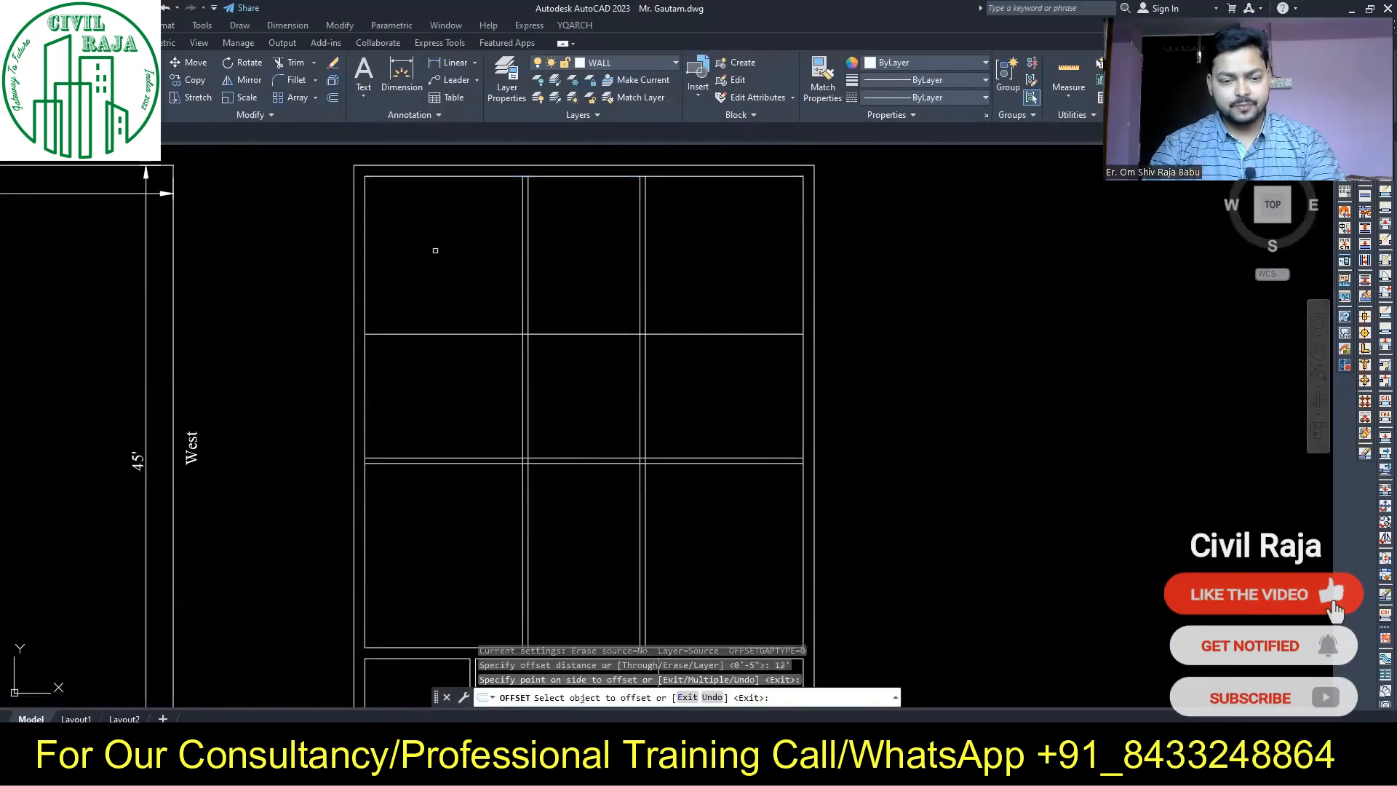
# Offset the new upper horizontal line 5" downward to form another cross wall
pyautogui.press('Escape')
pyautogui.write('o')
pyautogui.press('Return')
pyautogui.write('5')
pyautogui.press('Return')
pyautogui.click(465, 334)
pyautogui.click(480, 371)
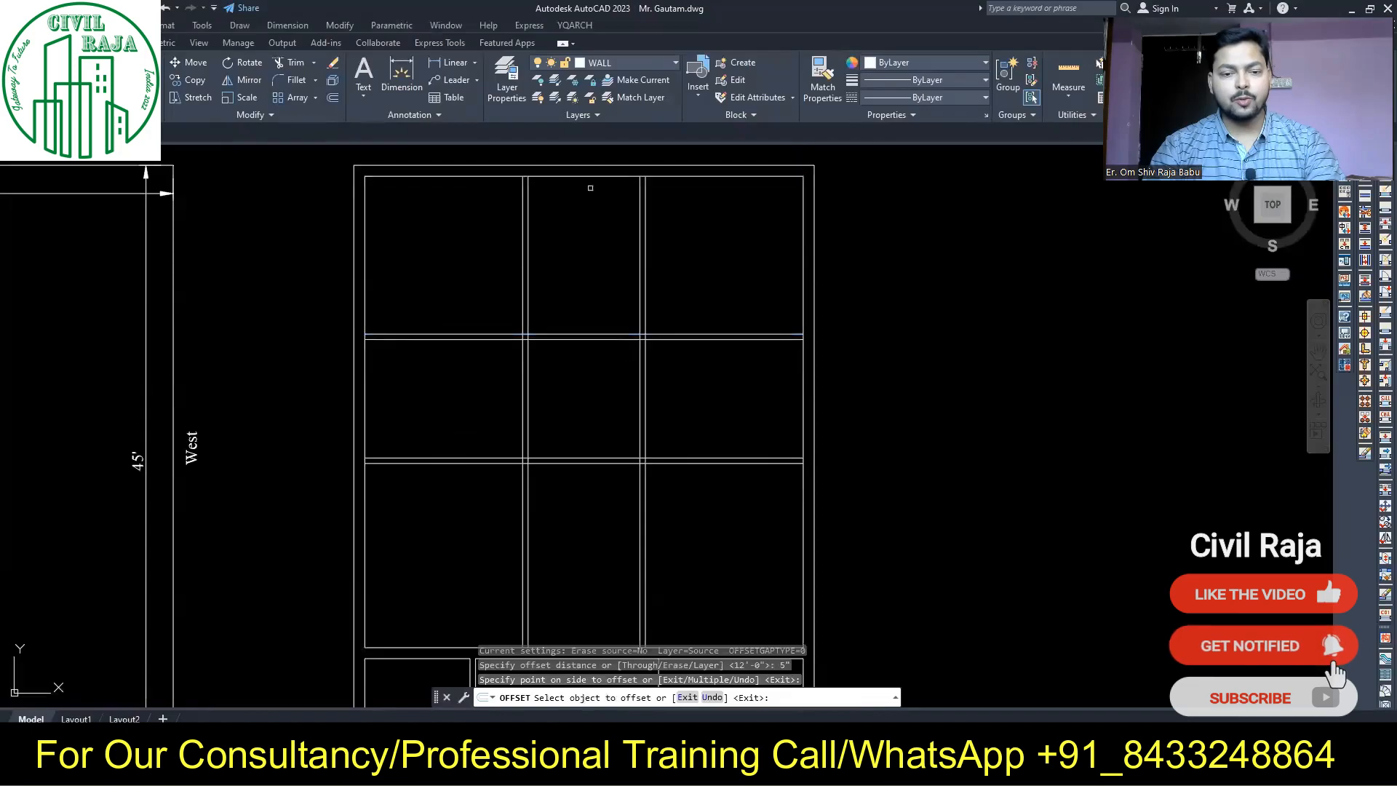
# Measure the widths and depths of the rooms in the upper and middle rows
pyautogui.click(401, 76)
pyautogui.click(528, 176)
pyautogui.click(402, 75)
pyautogui.click(803, 458)
pyautogui.press('Escape')
pyautogui.click(401, 75)
pyautogui.click(803, 176)
pyautogui.press('Escape')
pyautogui.click(677, 211)
pyautogui.click(608, 235)
pyautogui.press('Escape')
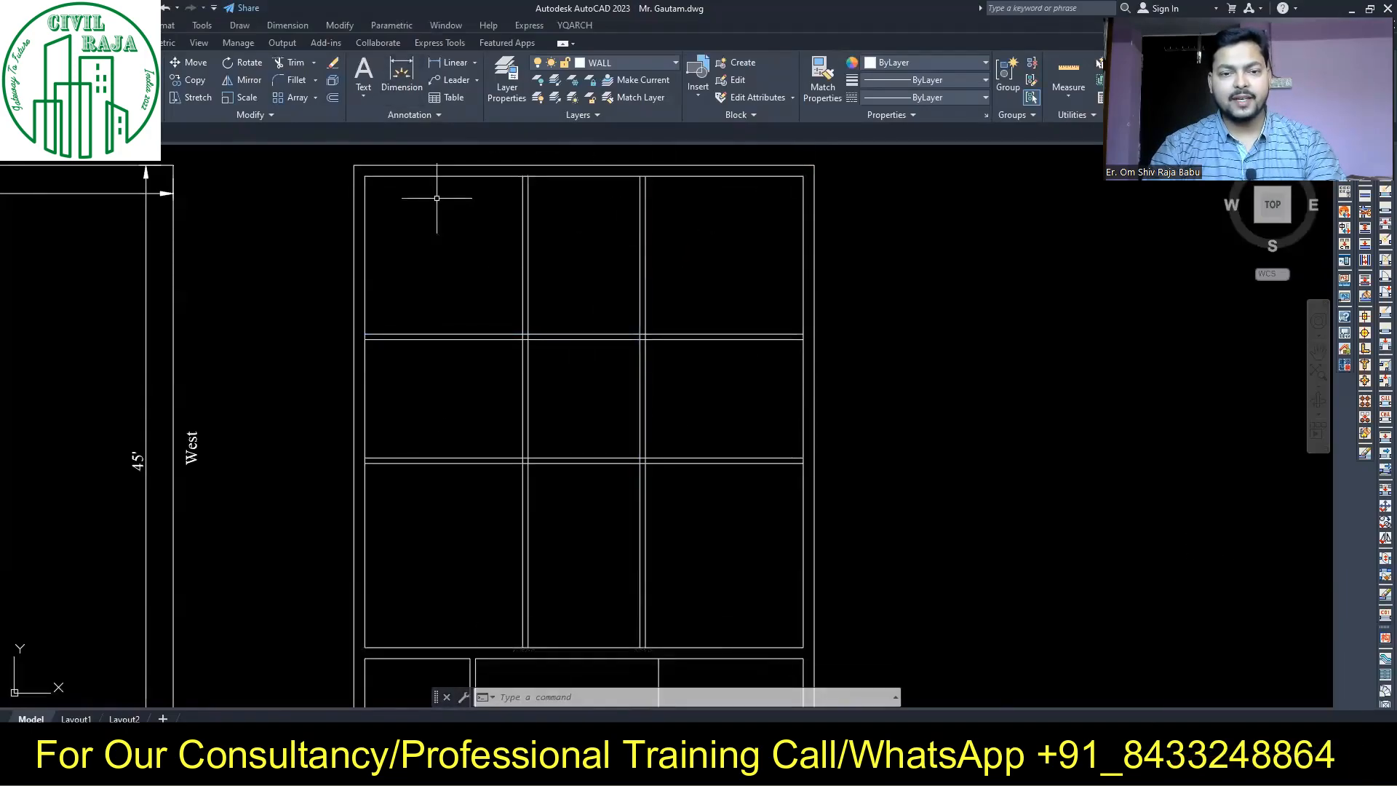
pyautogui.click(401, 76)
pyautogui.click(528, 176)
pyautogui.press('Escape')
# Trim the overlapping lines where the vertical partitions meet the upper outer wall and the upper cross wall
pyautogui.click(294, 62)
pyautogui.scroll(4, 509, 160)
pyautogui.click(550, 203)
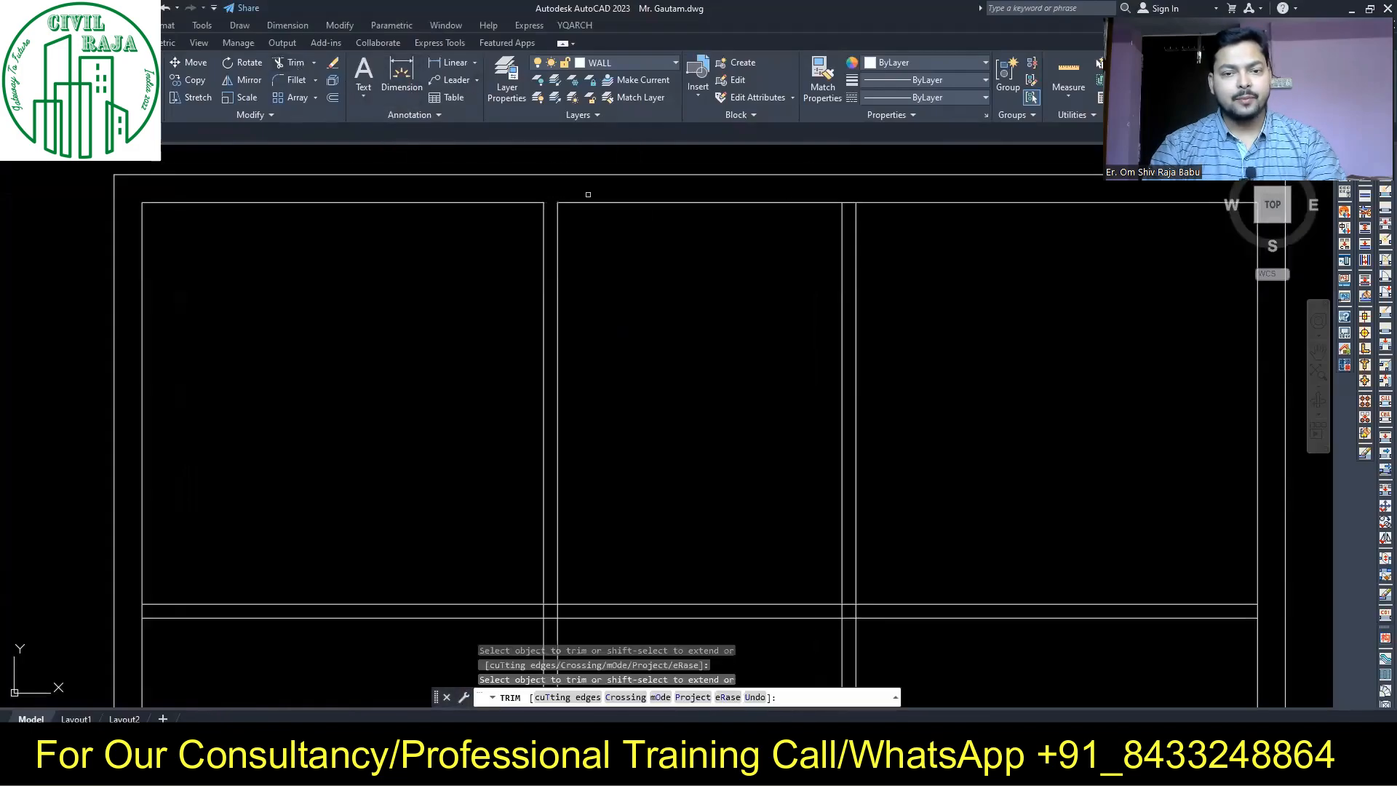
pyautogui.click(875, 614)
pyautogui.scroll(-2, 748, 478)
pyautogui.scroll(-4, 654, 283)
# Measure the width of the central bay and the depth of the middle row
pyautogui.click(401, 76)
pyautogui.scroll(2, 679, 545)
pyautogui.moveTo(672, 374); pyautogui.dragTo(668, 398, button='middle')
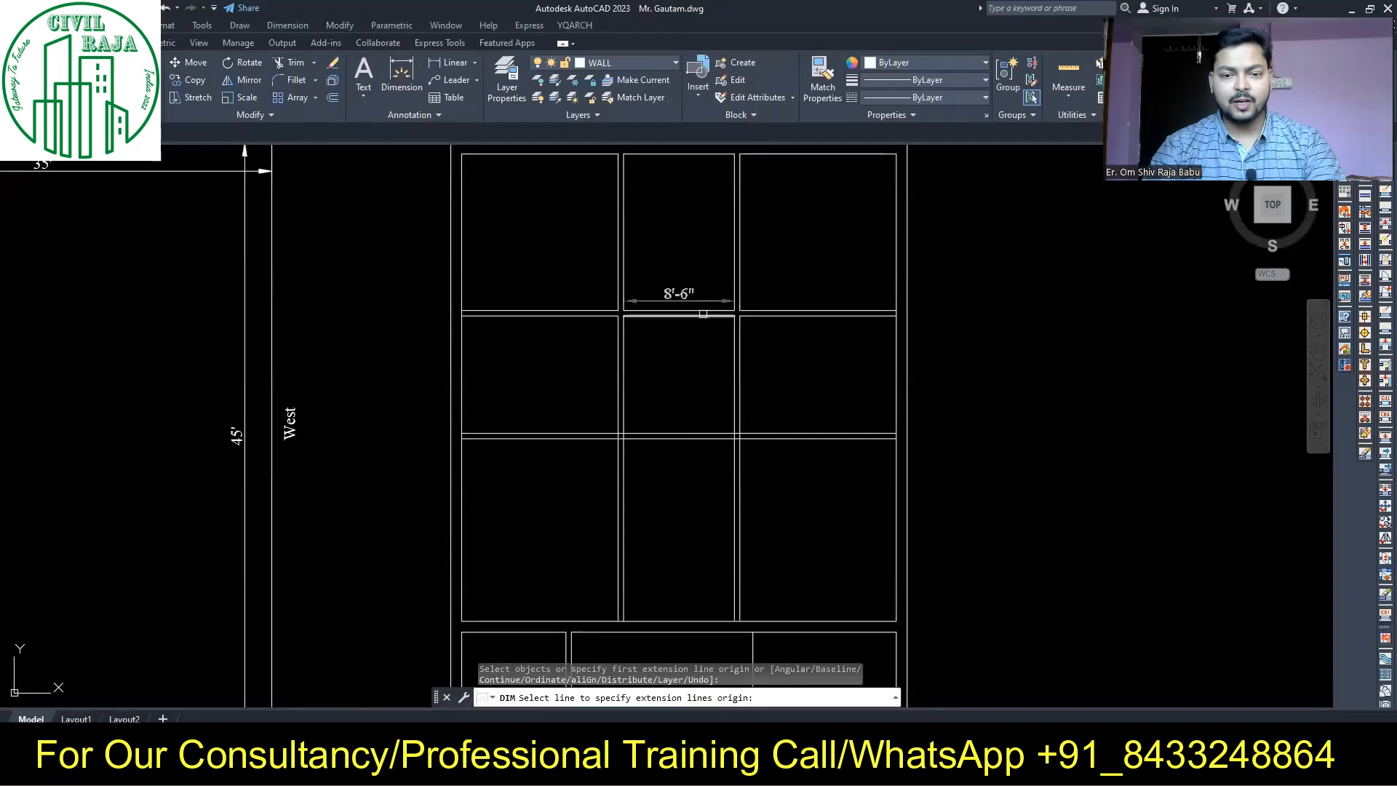
pyautogui.click(896, 433)
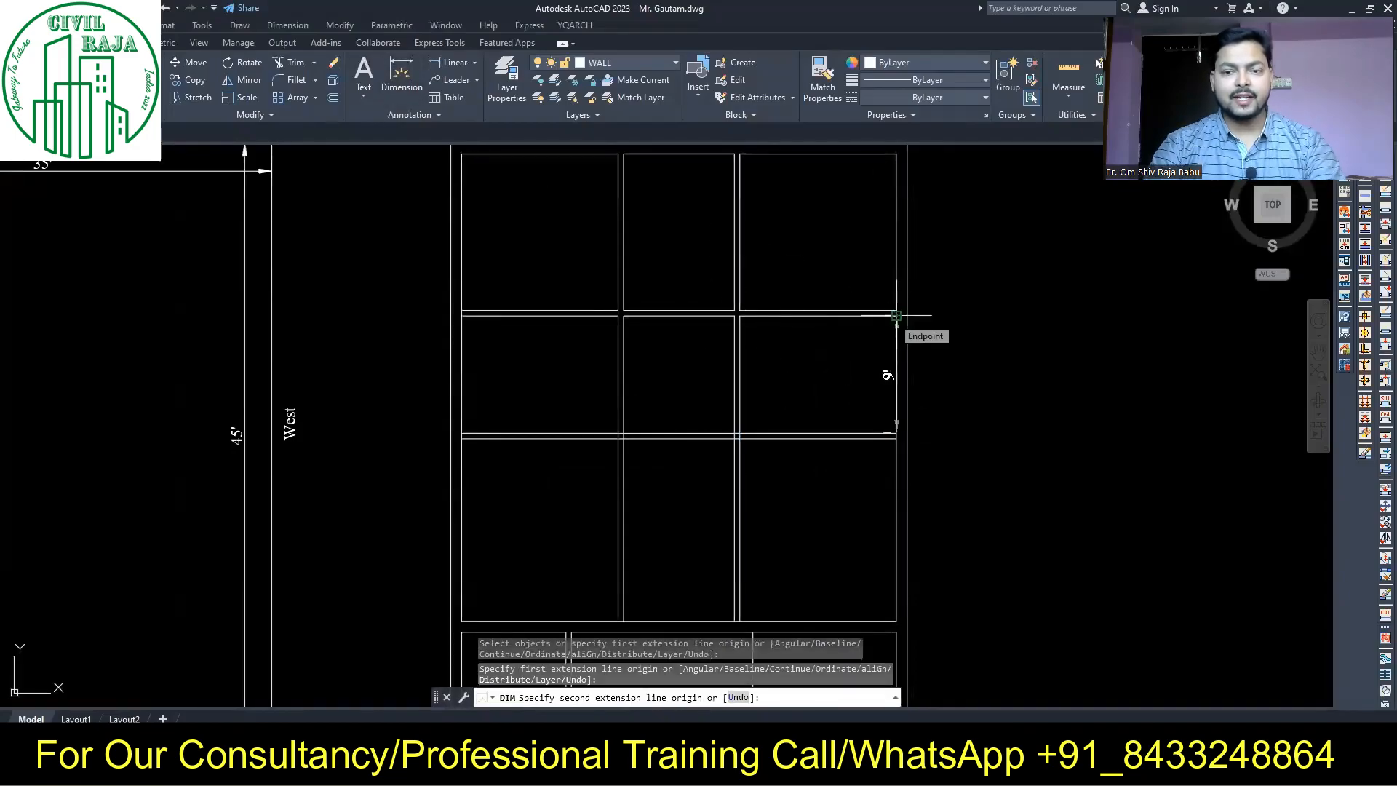
pyautogui.press('Escape')
pyautogui.moveTo(760, 379); pyautogui.dragTo(713, 349)
pyautogui.moveTo(760, 262); pyautogui.dragTo(698, 243)
pyautogui.write('m')
pyautogui.click(834, 219)
pyautogui.press('Escape')
pyautogui.moveTo(760, 338); pyautogui.dragTo(728, 276)
pyautogui.moveTo(761, 174); pyautogui.dragTo(720, 150)
pyautogui.moveTo(756, 627); pyautogui.dragTo(717, 600)
pyautogui.click(192, 98)
pyautogui.click(737, 378)
pyautogui.press('Escape')
pyautogui.write('tr')
pyautogui.scroll(2, 745, 628)
pyautogui.press('Escape')
pyautogui.scroll(-4, 745, 574)
# Stretch the right-hand vertical partition wall 2' toward the central bay
pyautogui.click(749, 593)
pyautogui.click(731, 297)
pyautogui.click(192, 98)
pyautogui.click(745, 446)
pyautogui.write("2'")
pyautogui.press('Return')
# Measure the widths at the lower edge of the row above the front rooms
pyautogui.click(402, 81)
pyautogui.scroll(4, 596, 594)
pyautogui.click(773, 579)
pyautogui.press('Escape')
pyautogui.press('space')
pyautogui.click(1213, 579)
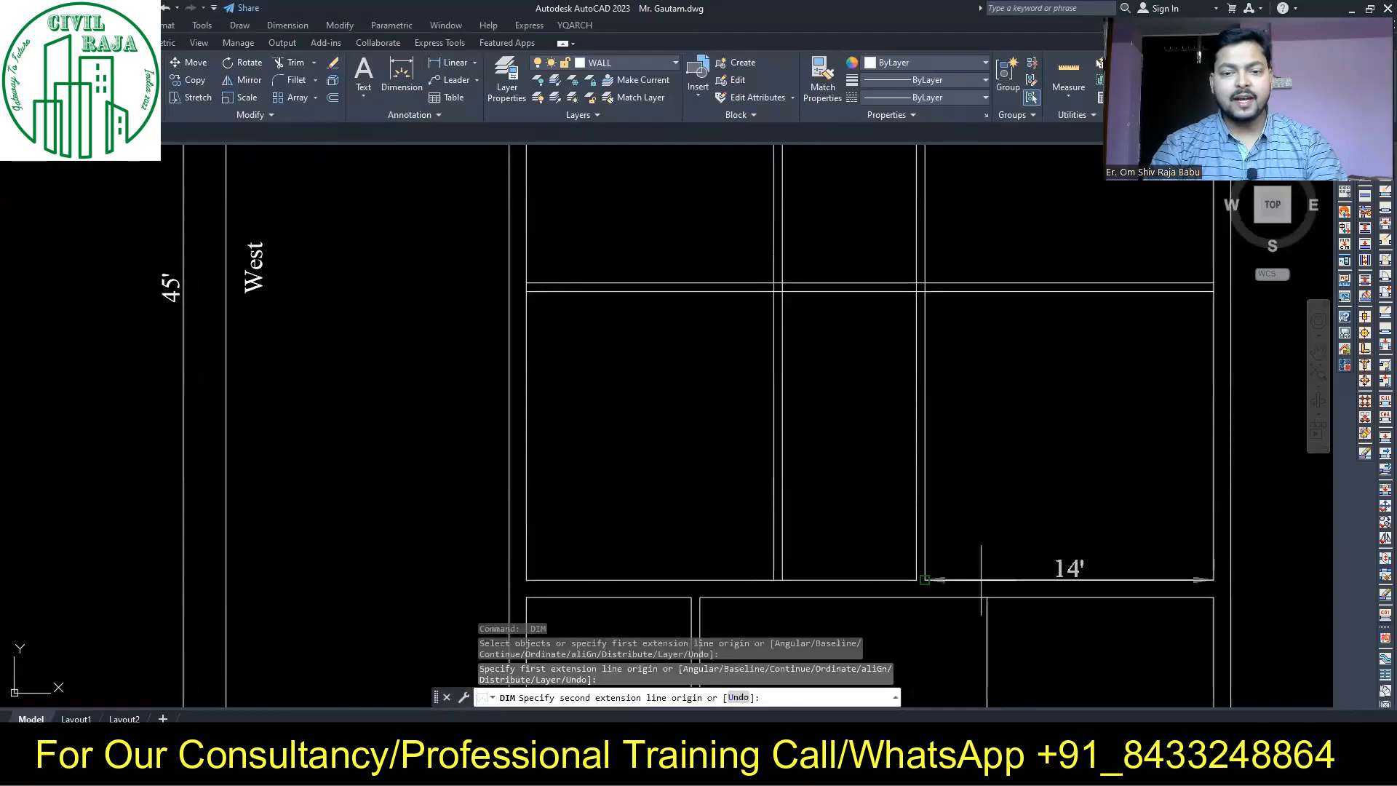
pyautogui.press('Escape')
# Move the lower cross wall 2' downward
pyautogui.moveTo(1175, 308); pyautogui.dragTo(1020, 258)
pyautogui.click(188, 63)
pyautogui.click(378, 198)
pyautogui.write("2'")
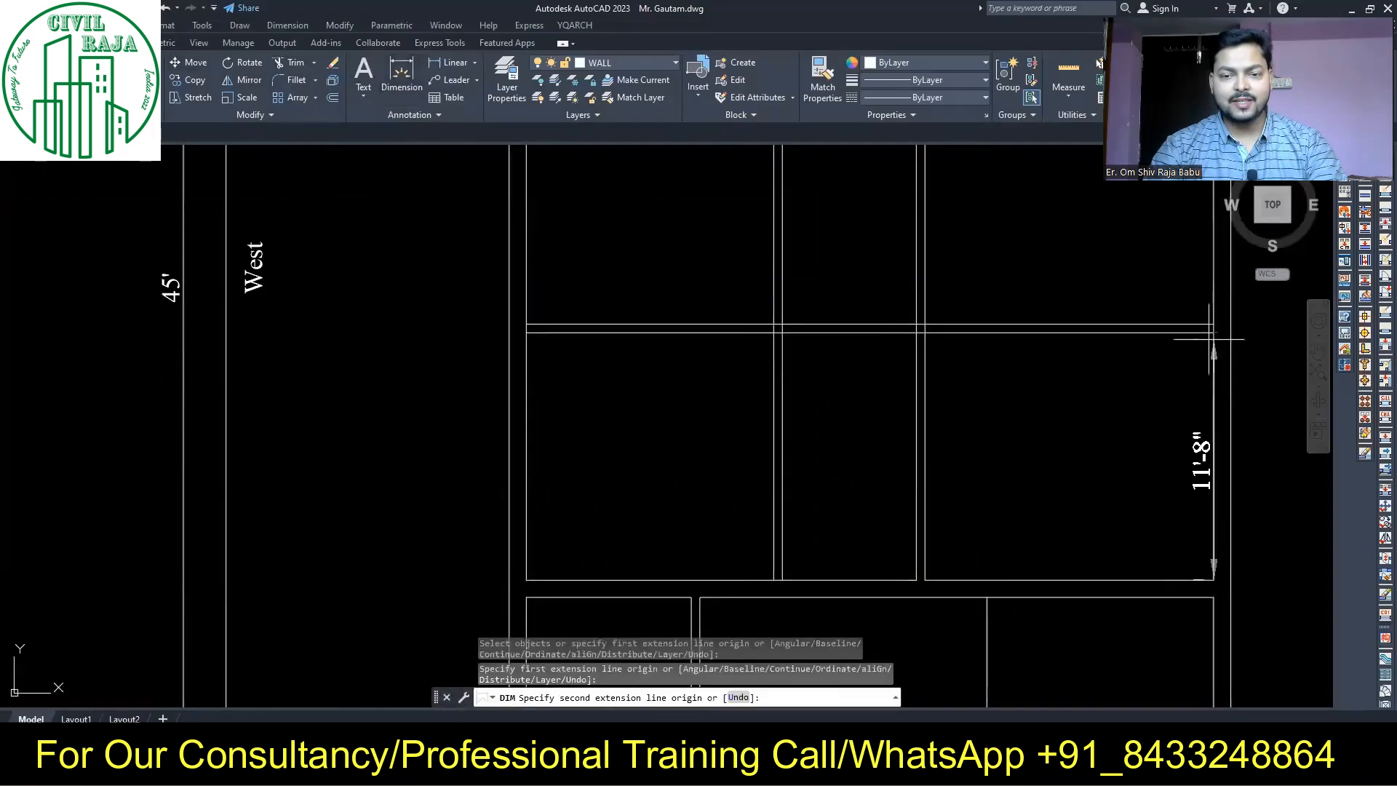
# Measure the room depths and widths around the moved cross wall and the central bay
pyautogui.press('Escape')
pyautogui.scroll(-2, 783, 470)
pyautogui.moveTo(783, 469); pyautogui.dragTo(795, 547, button='middle')
pyautogui.click(402, 80)
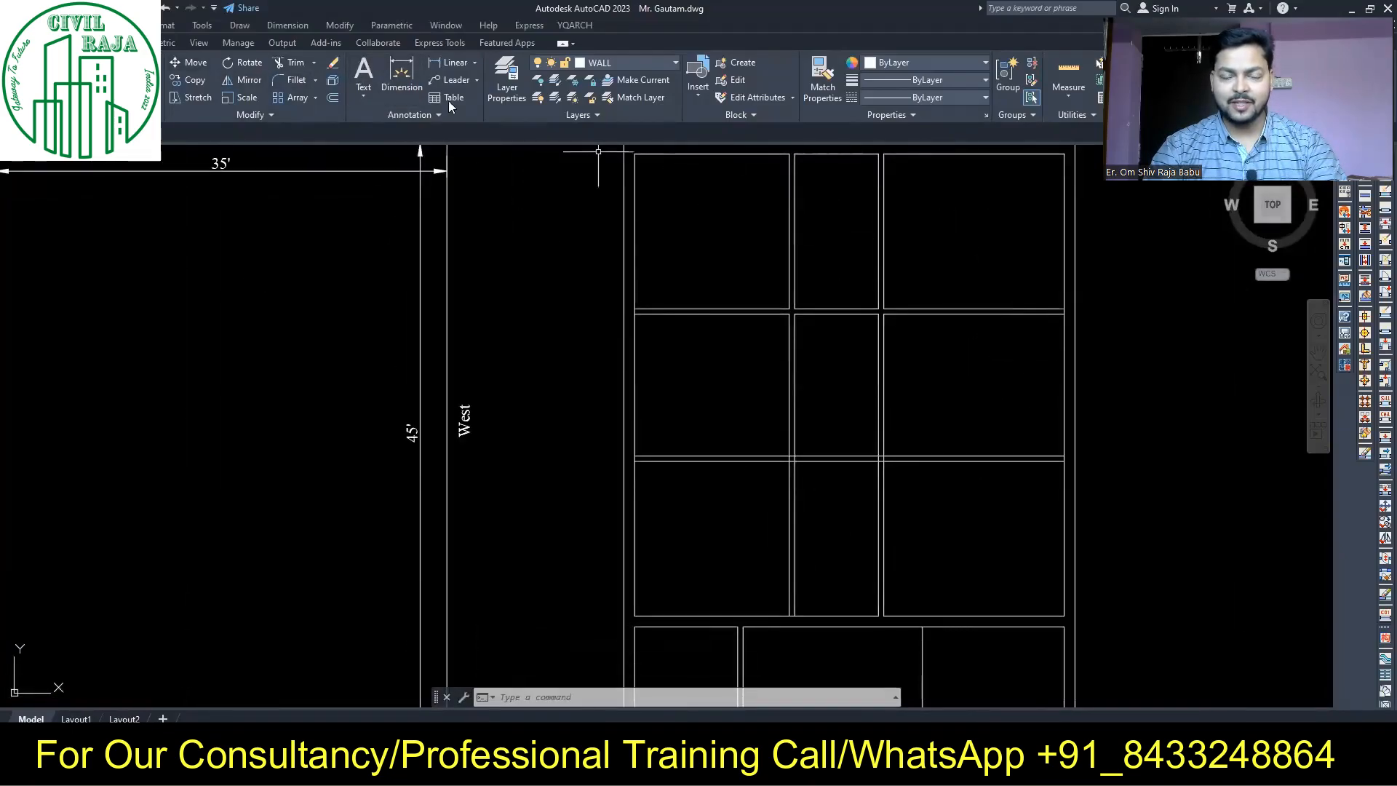
pyautogui.click(1064, 457)
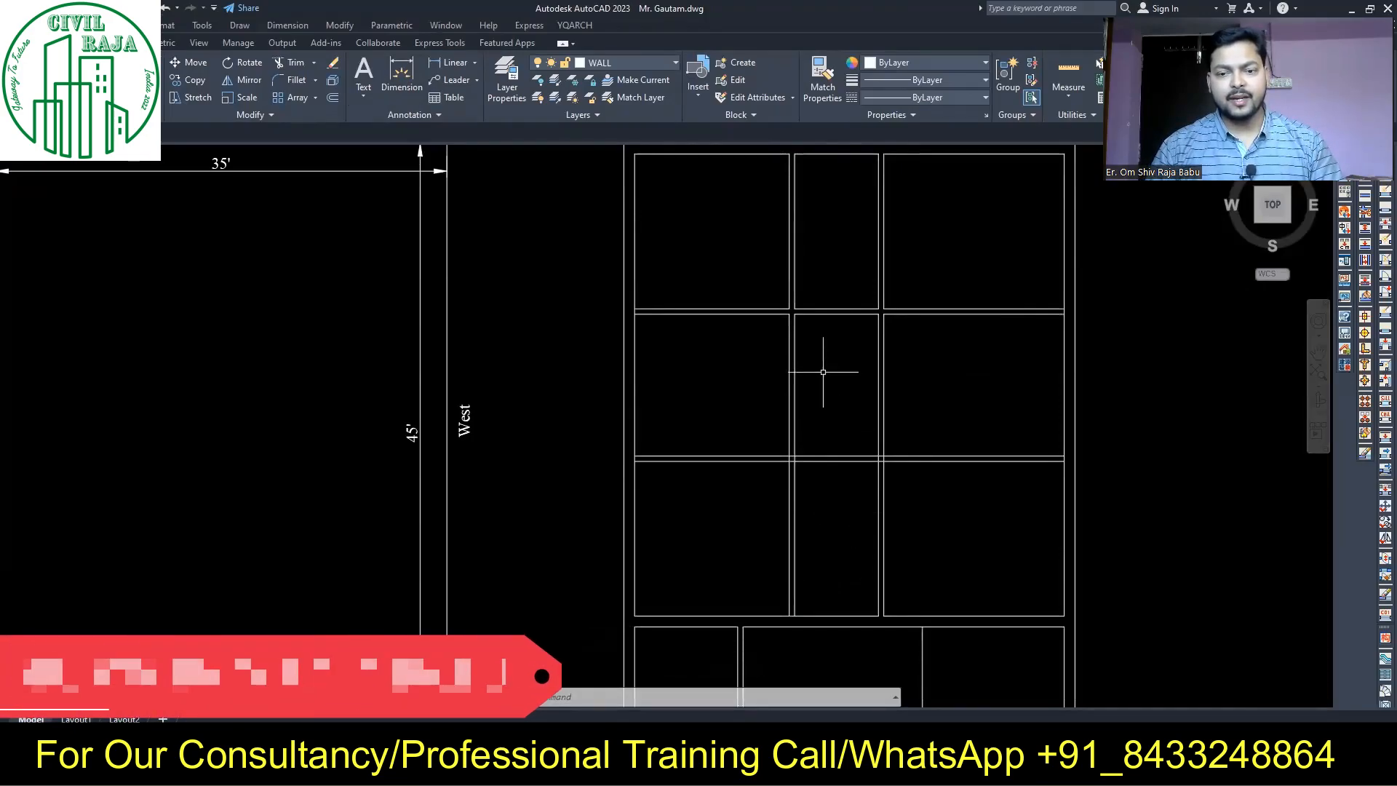
pyautogui.press('space')
pyautogui.press('space')
pyautogui.scroll(2, 748, 481)
pyautogui.click(814, 450)
pyautogui.scroll(-2, 566, 449)
pyautogui.press('Escape')
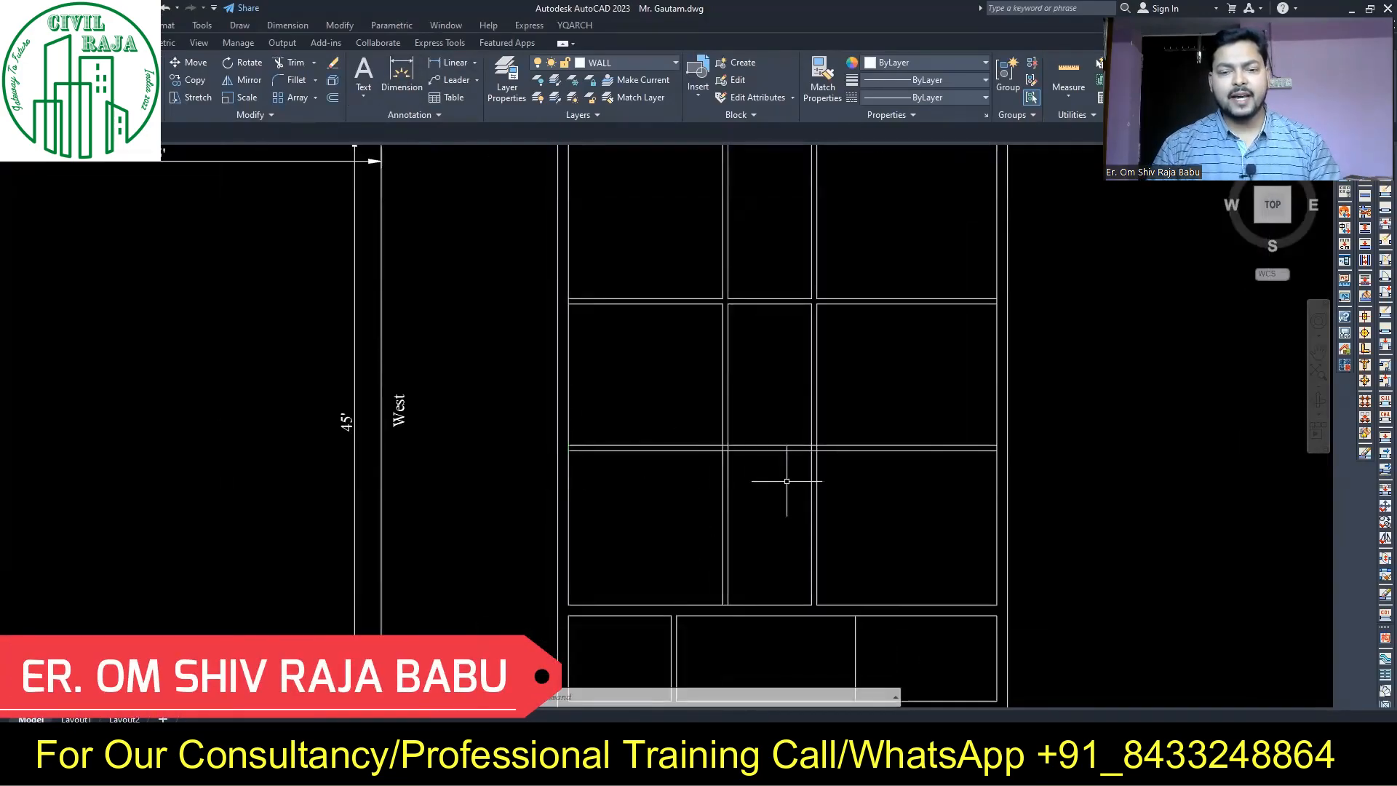
pyautogui.scroll(-2, 786, 481)
pyautogui.press('space')
pyautogui.press('Escape')
pyautogui.scroll(2, 786, 266)
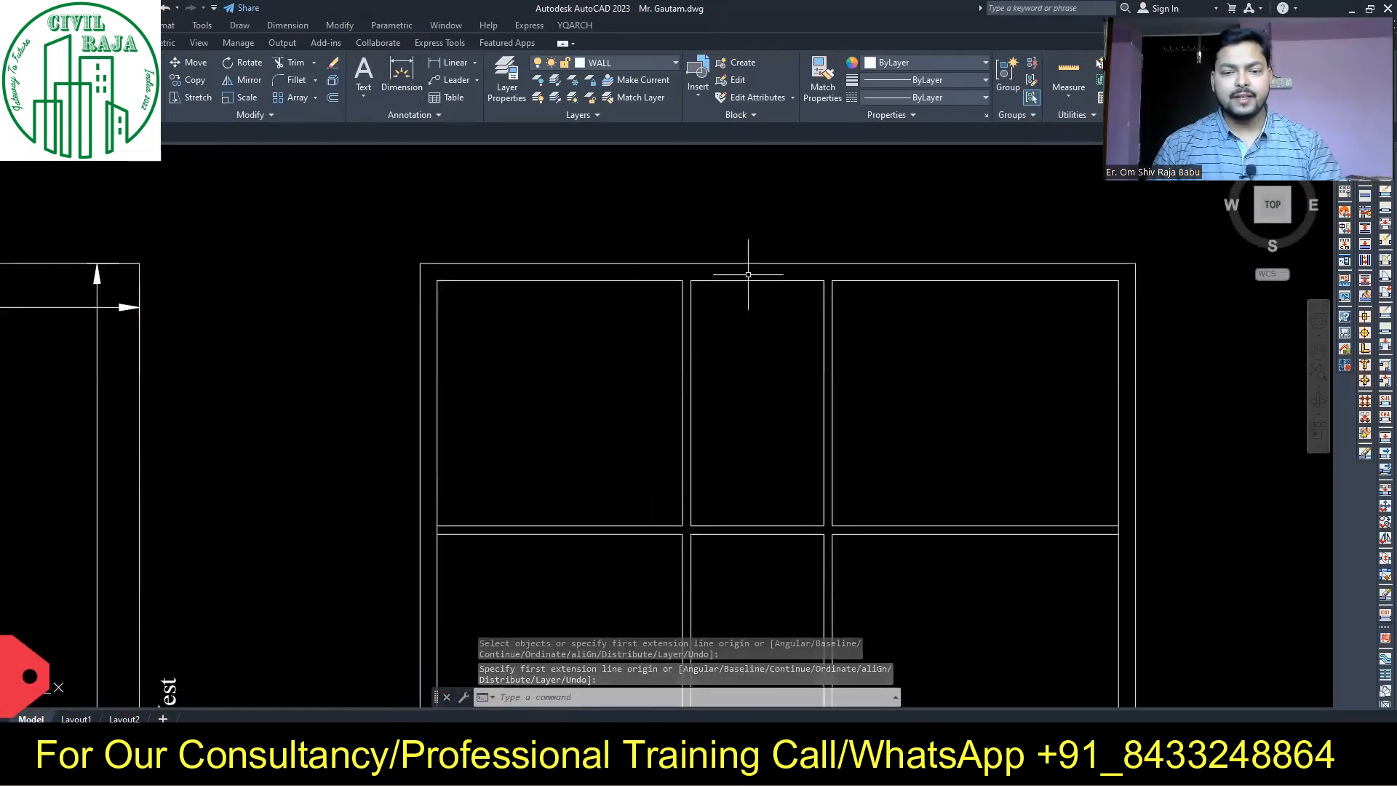
pyautogui.scroll(-2, 748, 274)
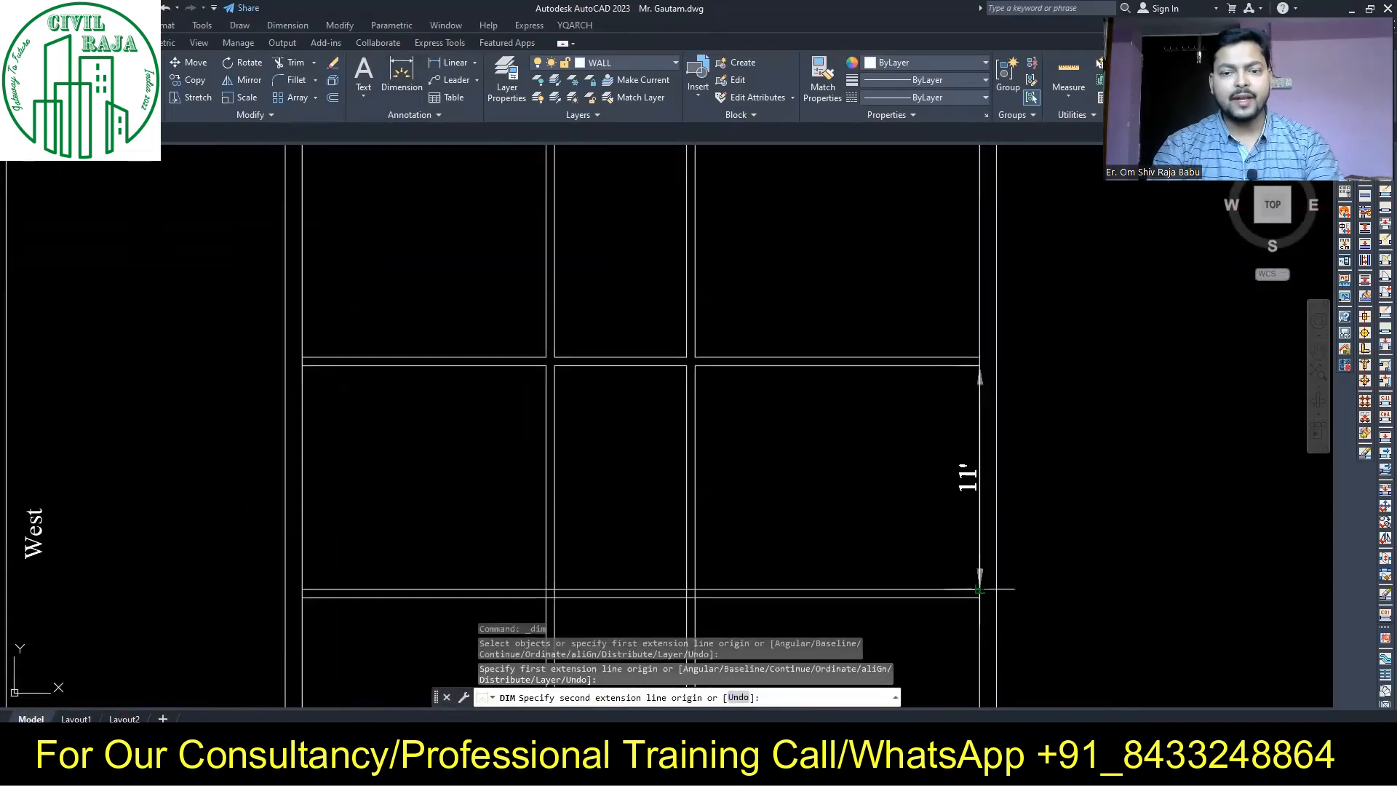
# Dimension the three room widths along the upper wall and the depth of every row along the right-hand wall
pyautogui.scroll(-1, 832, 254)
pyautogui.click(831, 254)
pyautogui.click(726, 254)
pyautogui.click(755, 273)
pyautogui.click(670, 274)
pyautogui.click(935, 407)
pyautogui.click(936, 256)
pyautogui.click(905, 408)
pyautogui.moveTo(855, 411); pyautogui.dragTo(844, 330, button='middle')
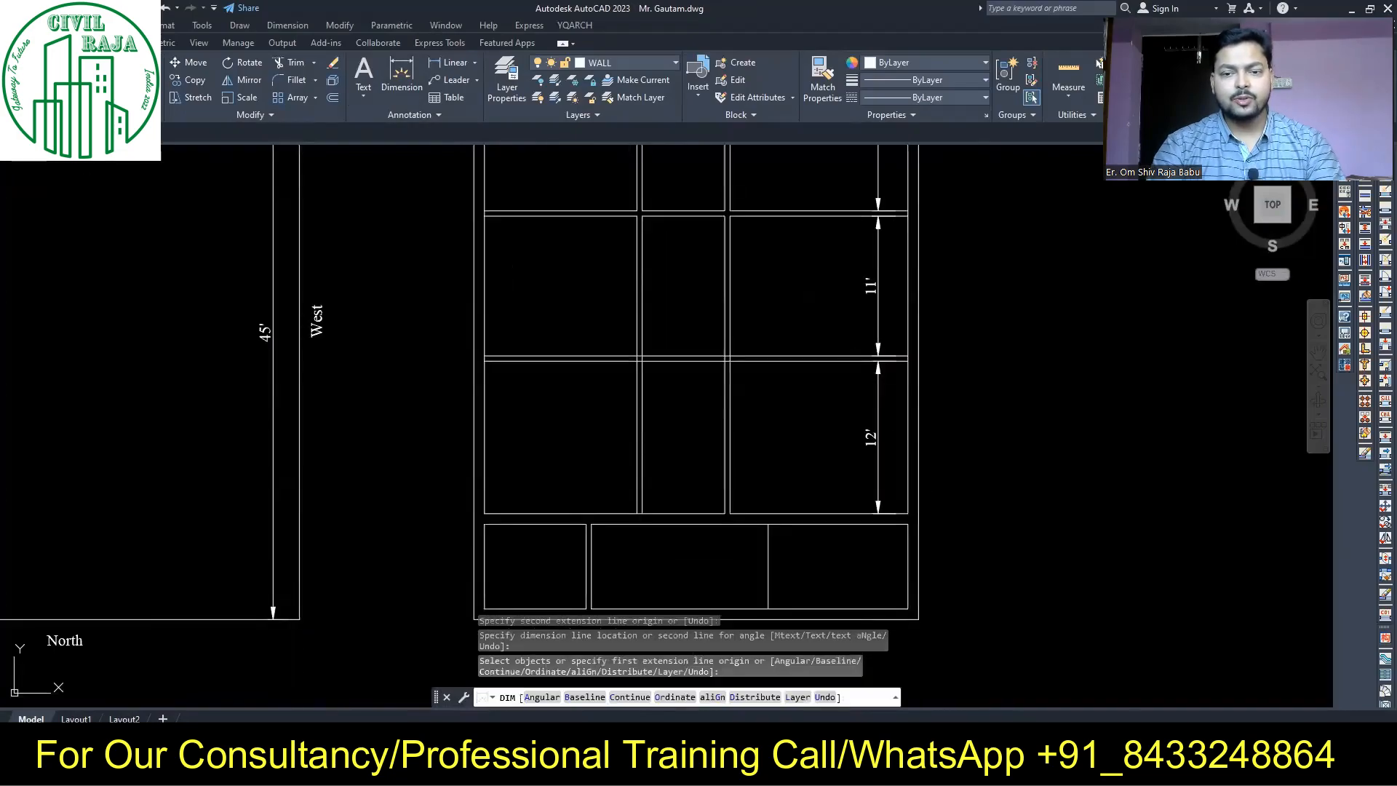
pyautogui.scroll(-2, 967, 502)
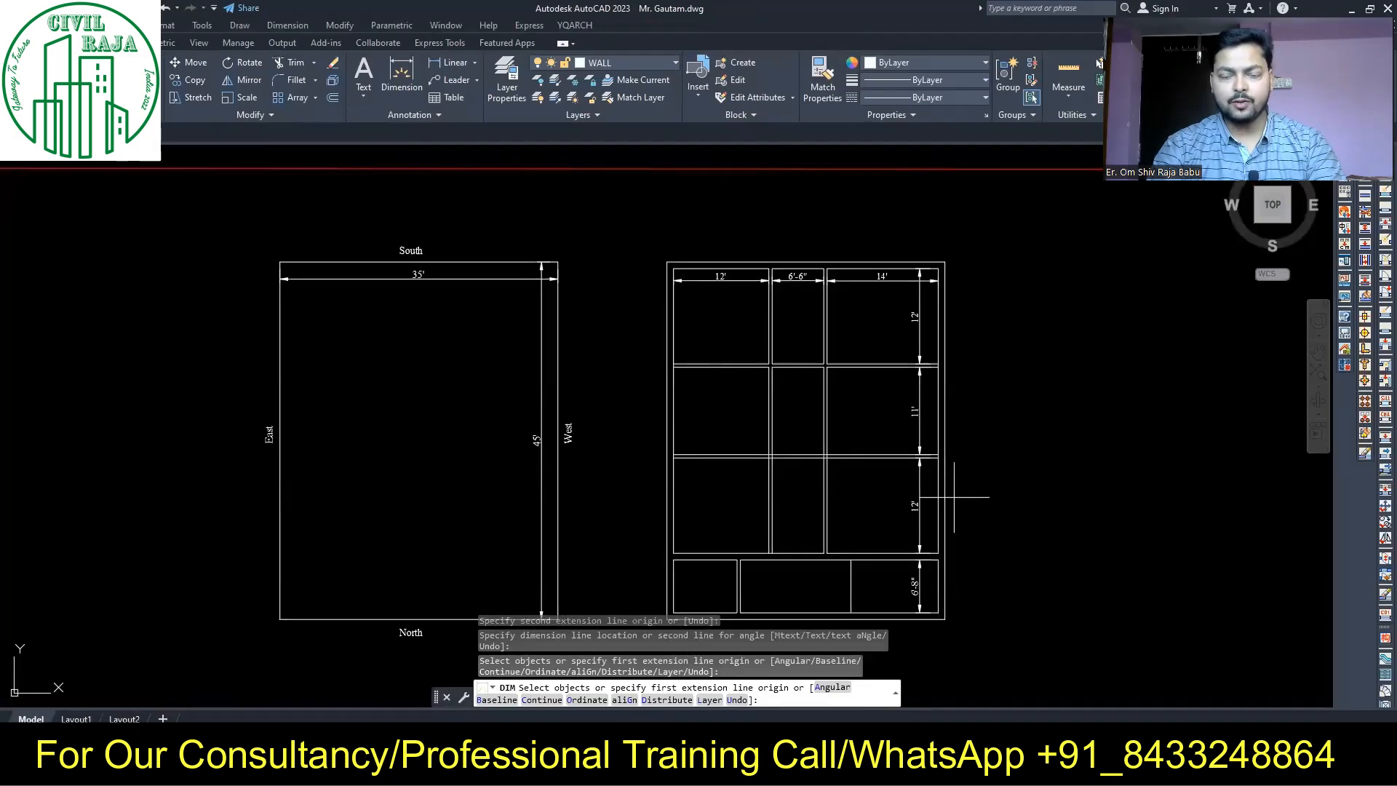
# Trim the cross walls and vertical partitions around the central bay to open the middle row into one hall
pyautogui.press('Escape')
pyautogui.scroll(2, 824, 424)
pyautogui.write('tr')
pyautogui.press('space')
pyautogui.moveTo(858, 393); pyautogui.dragTo(687, 360)
pyautogui.moveTo(801, 511); pyautogui.dragTo(779, 439)
pyautogui.press('Escape')
# Fillet the partition lines into closed corners where the two upper rooms meet the open hall
pyautogui.scroll(3, 772, 280)
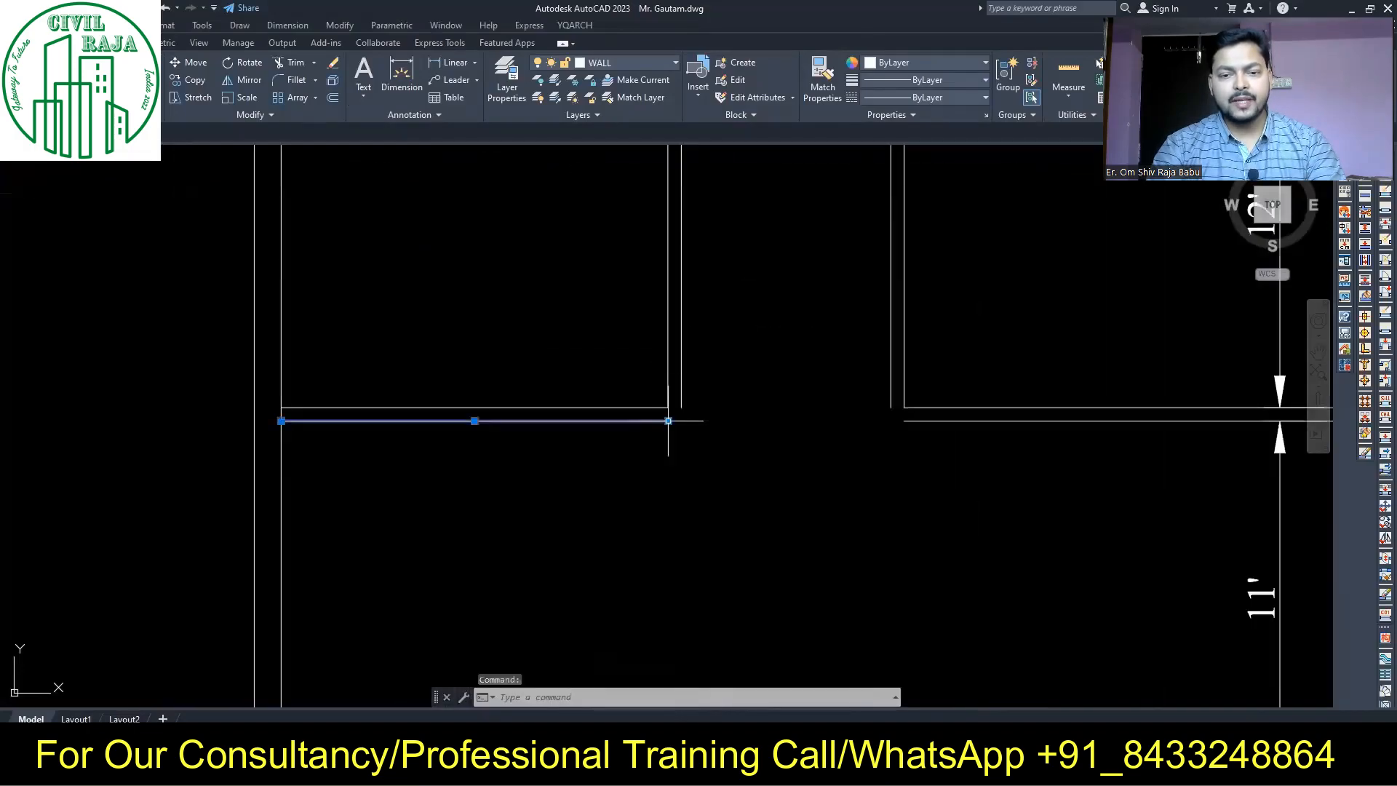
pyautogui.write('f')
pyautogui.press('space')
pyautogui.click(918, 420)
pyautogui.click(890, 395)
pyautogui.scroll(-2, 776, 495)
pyautogui.press('Escape')
# Offset the upper wall line of the narrow central bay 6' downward and double it to form a partition
pyautogui.click(756, 199)
pyautogui.write('o')
pyautogui.press('space')
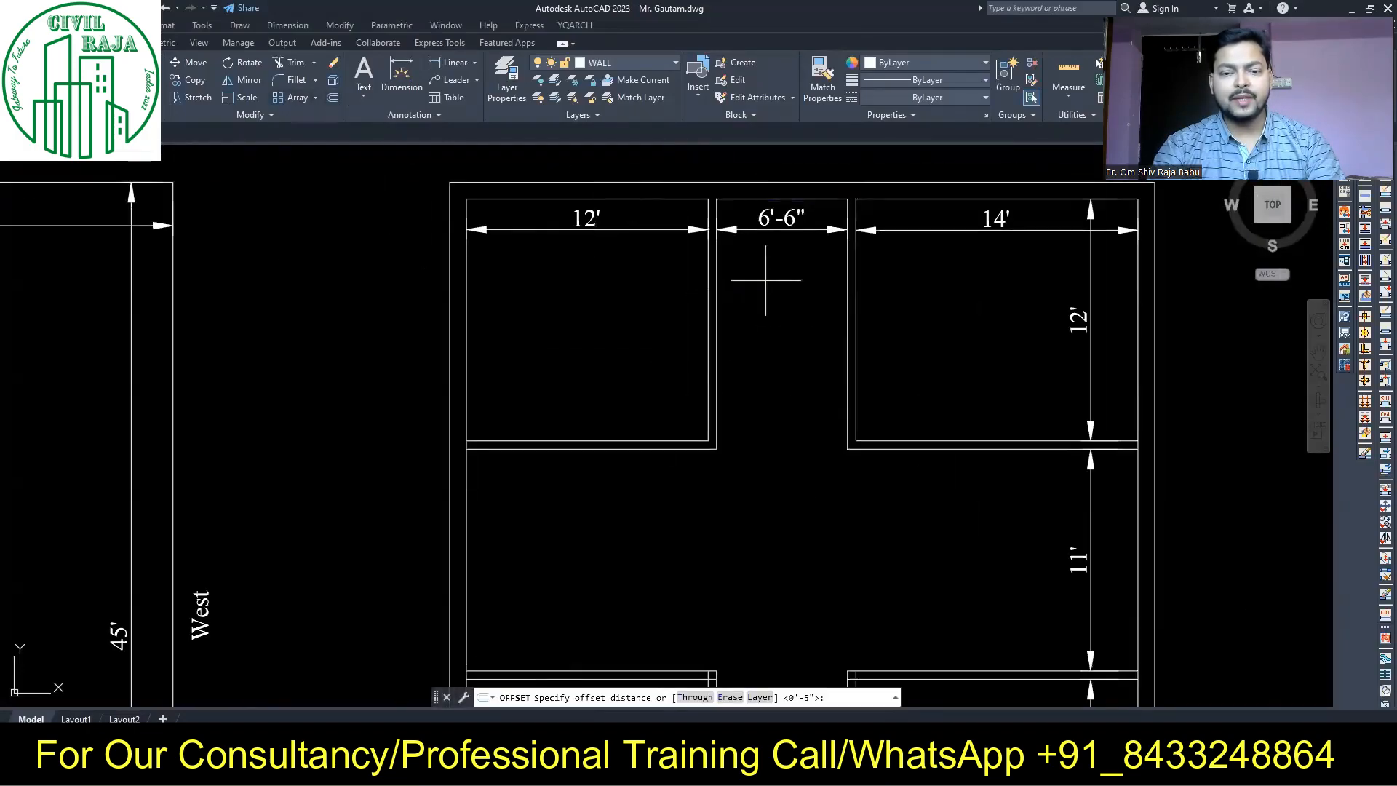
pyautogui.press('Escape')
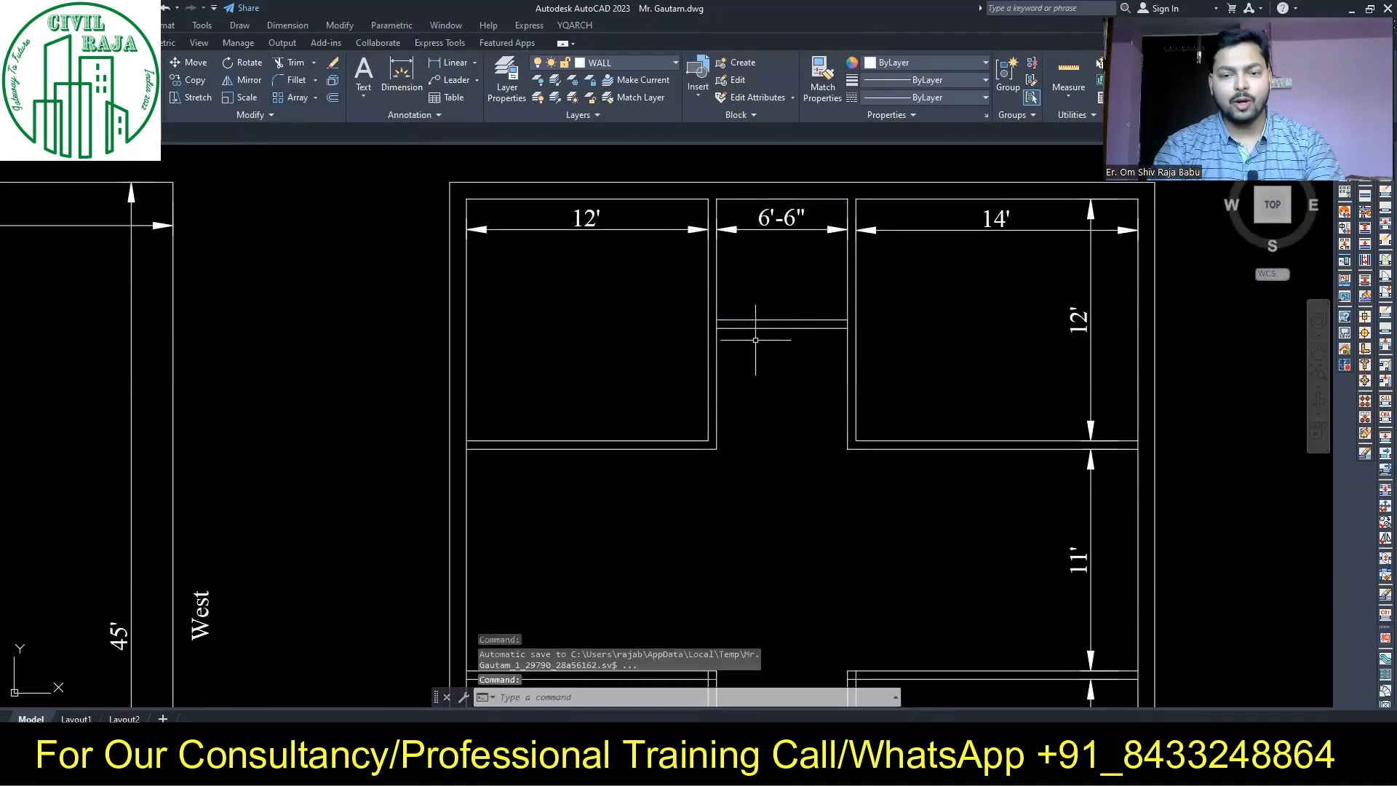
# Dimension the depth of the small room in the upper central bay
pyautogui.write('dim')
pyautogui.press('space')
pyautogui.click(847, 200)
pyautogui.click(848, 319)
pyautogui.click(823, 294)
pyautogui.press('Escape')
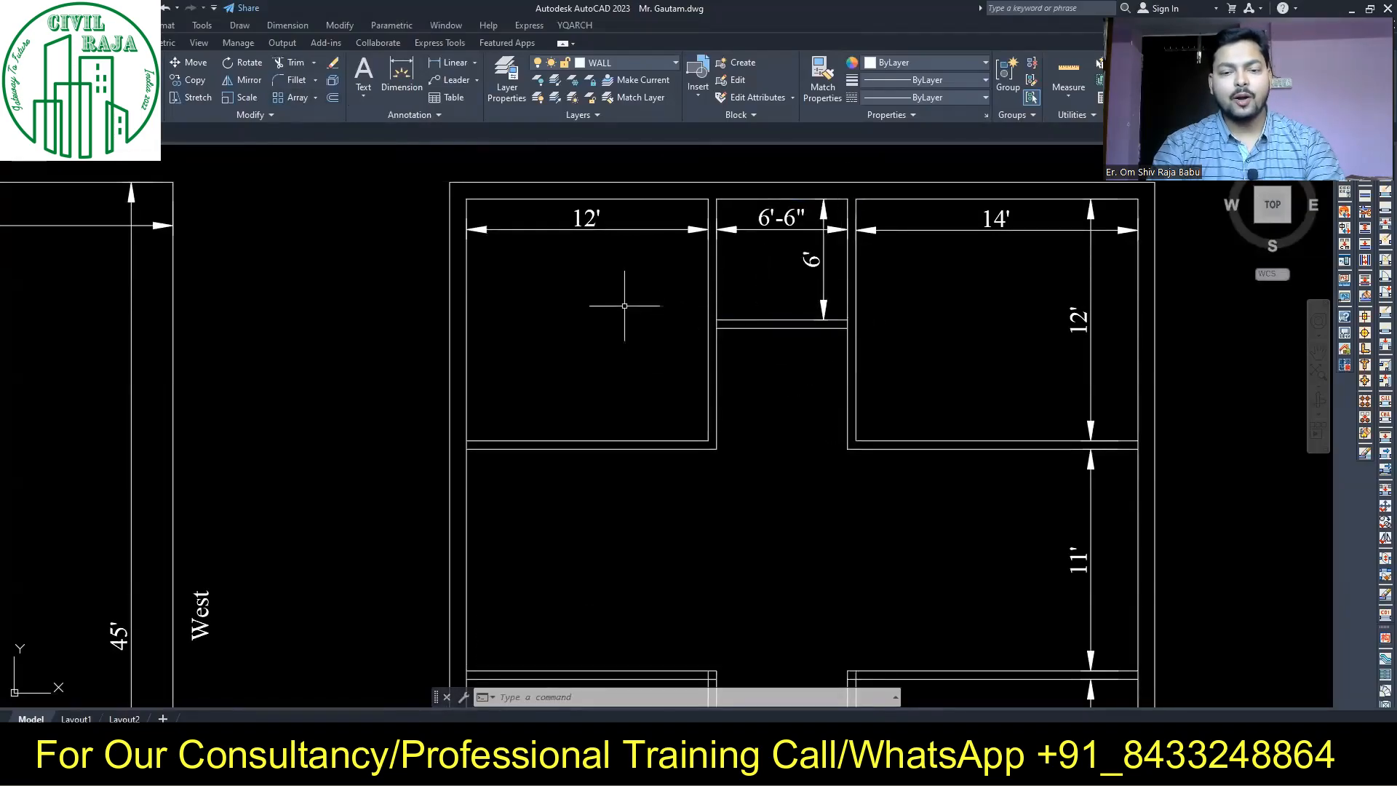
# Trim the right outer wall's inner line at both cross-wall junctions and offset its middle-row segment 6' inward
pyautogui.moveTo(625, 305); pyautogui.dragTo(604, 264, button='middle')
pyautogui.write('tr')
pyautogui.press('space')
pyautogui.scroll(4, 1131, 415)
pyautogui.click(1082, 385)
pyautogui.scroll(-4, 1083, 384)
pyautogui.scroll(2, 1135, 600)
pyautogui.click(1036, 626)
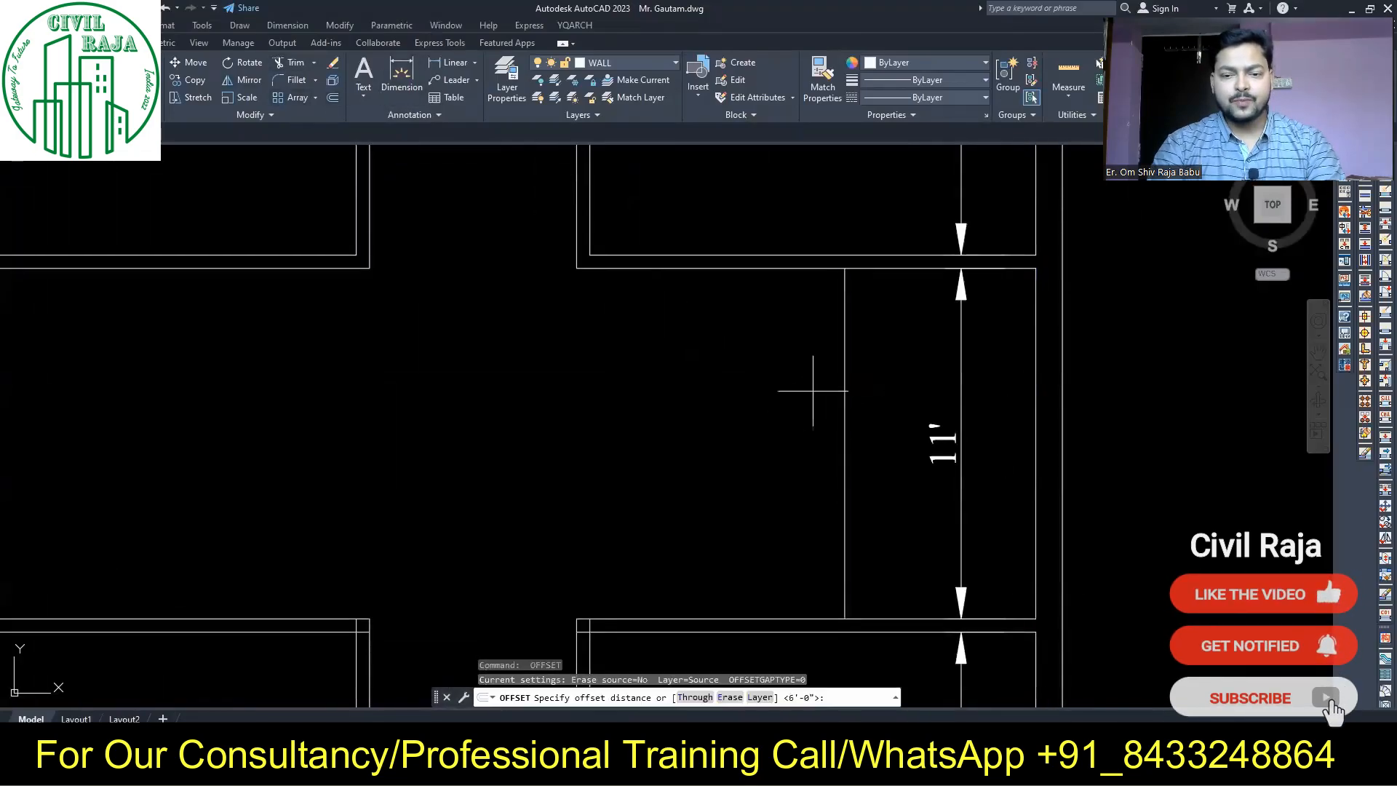
# Double the new vertical line into a partition and draw a horizontal partition from its midpoint to the right outer wall
pyautogui.click(811, 389)
pyautogui.press('Escape')
pyautogui.write('l')
pyautogui.press('space')
pyautogui.click(845, 443)
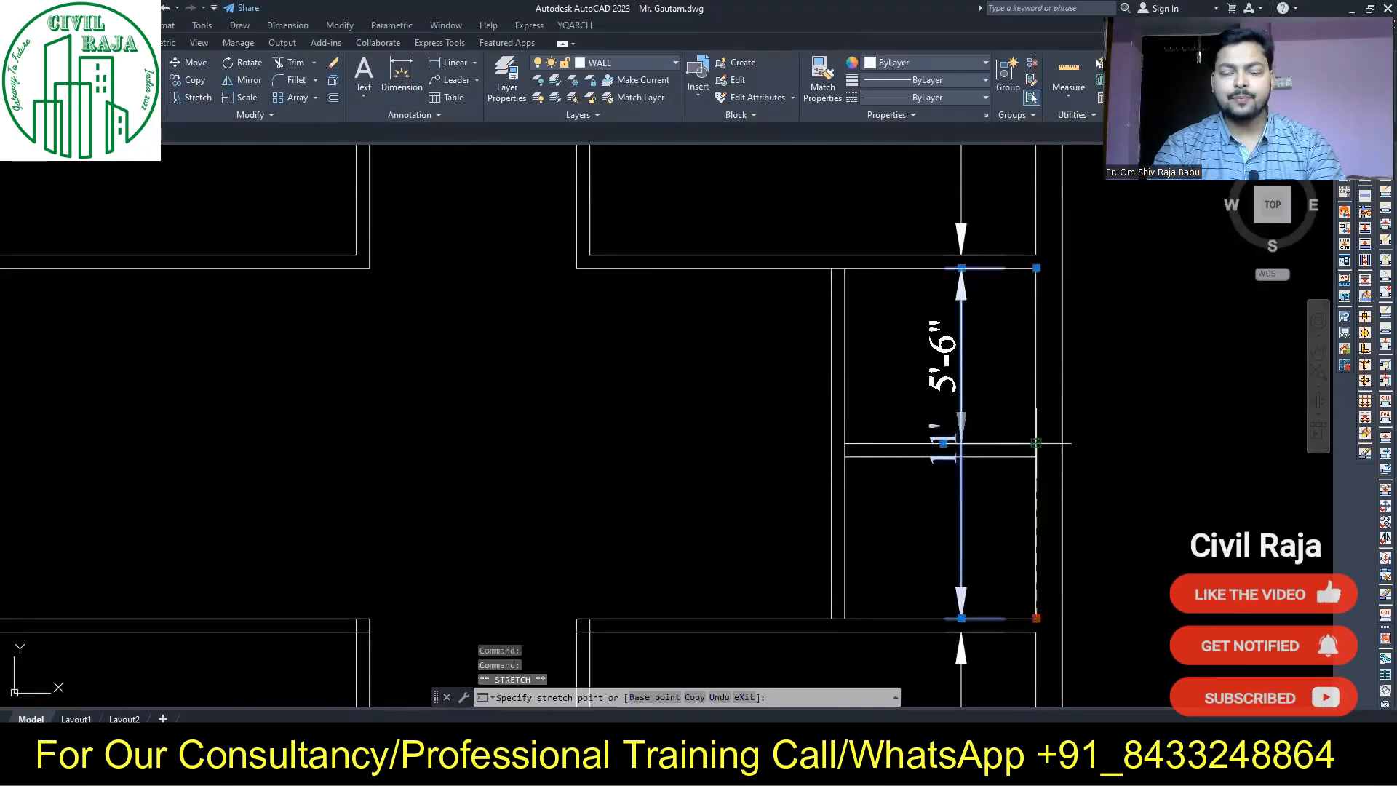
# Stretch the middle row's depth dimension to span only the upper small room and dimension the lower small room's depth
pyautogui.moveTo(1047, 531); pyautogui.dragTo(993, 542)
pyautogui.click(953, 535)
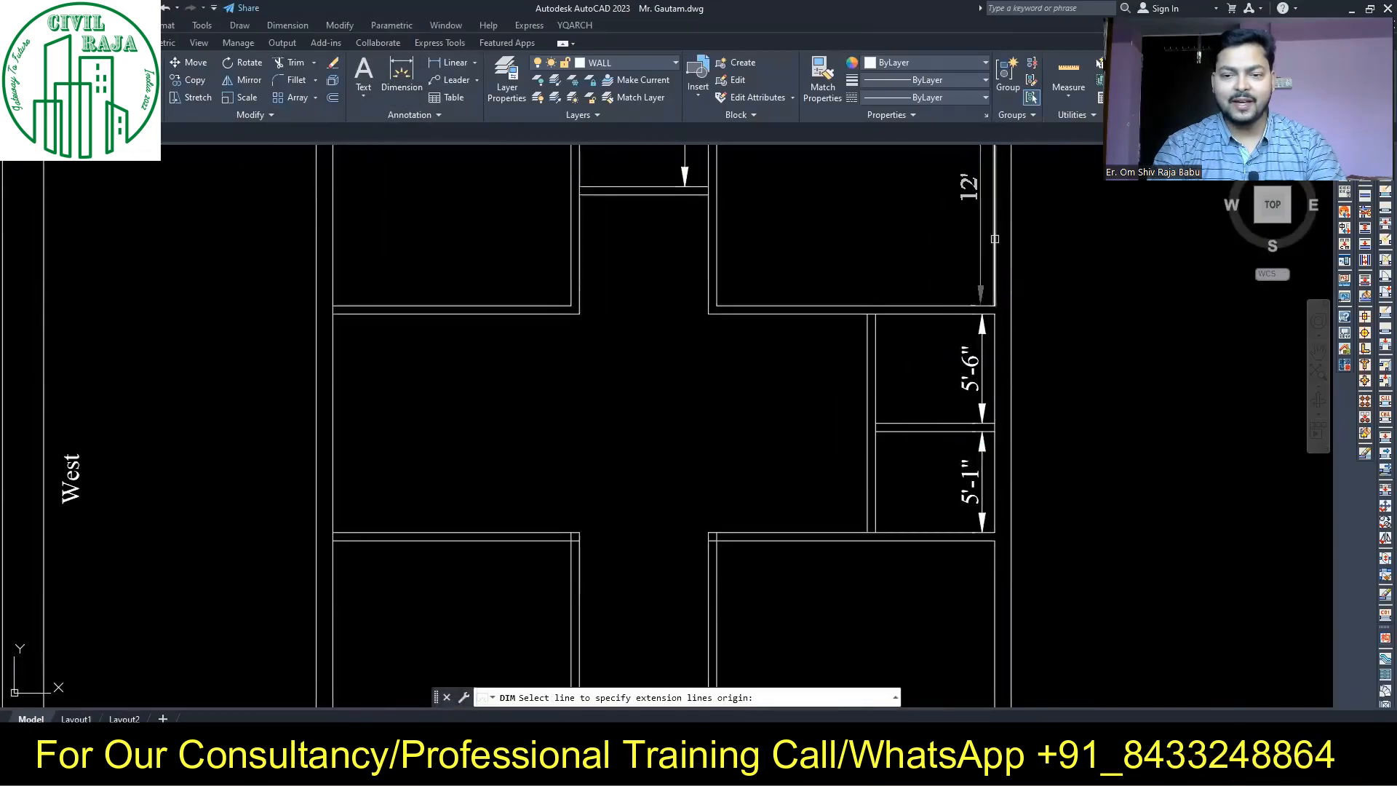
# Dimension the lower right room's width and depth, the upper right room's width near its bottom, and the upper small middle-row room's width
pyautogui.click(994, 239)
pyautogui.click(982, 314)
pyautogui.click(995, 589)
pyautogui.click(983, 532)
pyautogui.press('space')
pyautogui.click(898, 492)
pyautogui.click(898, 482)
pyautogui.scroll(4, 873, 542)
pyautogui.press('space')
pyautogui.scroll(-5, 679, 296)
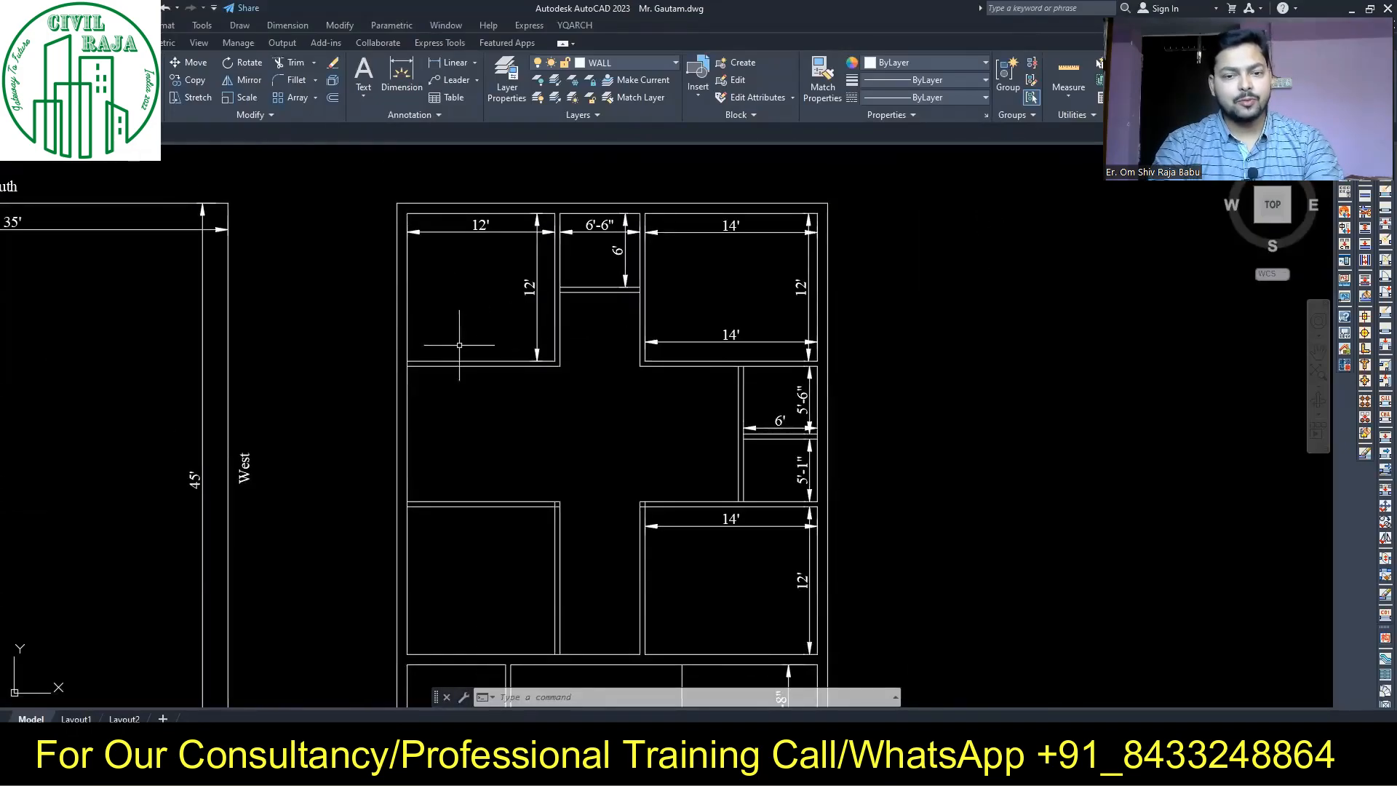
# Move the bottom partition of the small upper central room 2' downward
pyautogui.scroll(2, 589, 249)
pyautogui.click(615, 333)
pyautogui.click(587, 296)
pyautogui.click(195, 63)
pyautogui.click(342, 283)
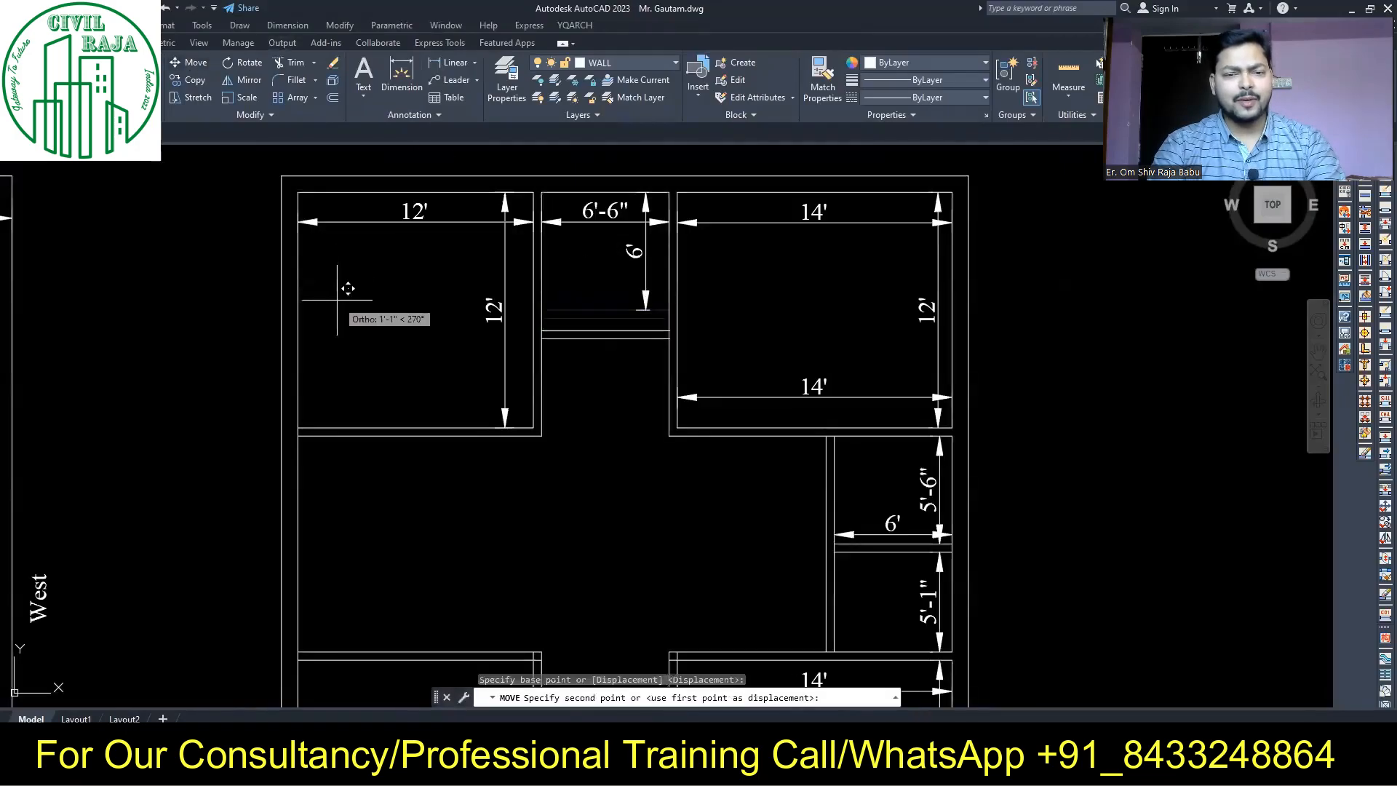
pyautogui.write("2'")
pyautogui.press('Return')
# Extend both lines of the moved partition to the left outer wall's inner line
pyautogui.click(299, 355)
pyautogui.click(313, 63)
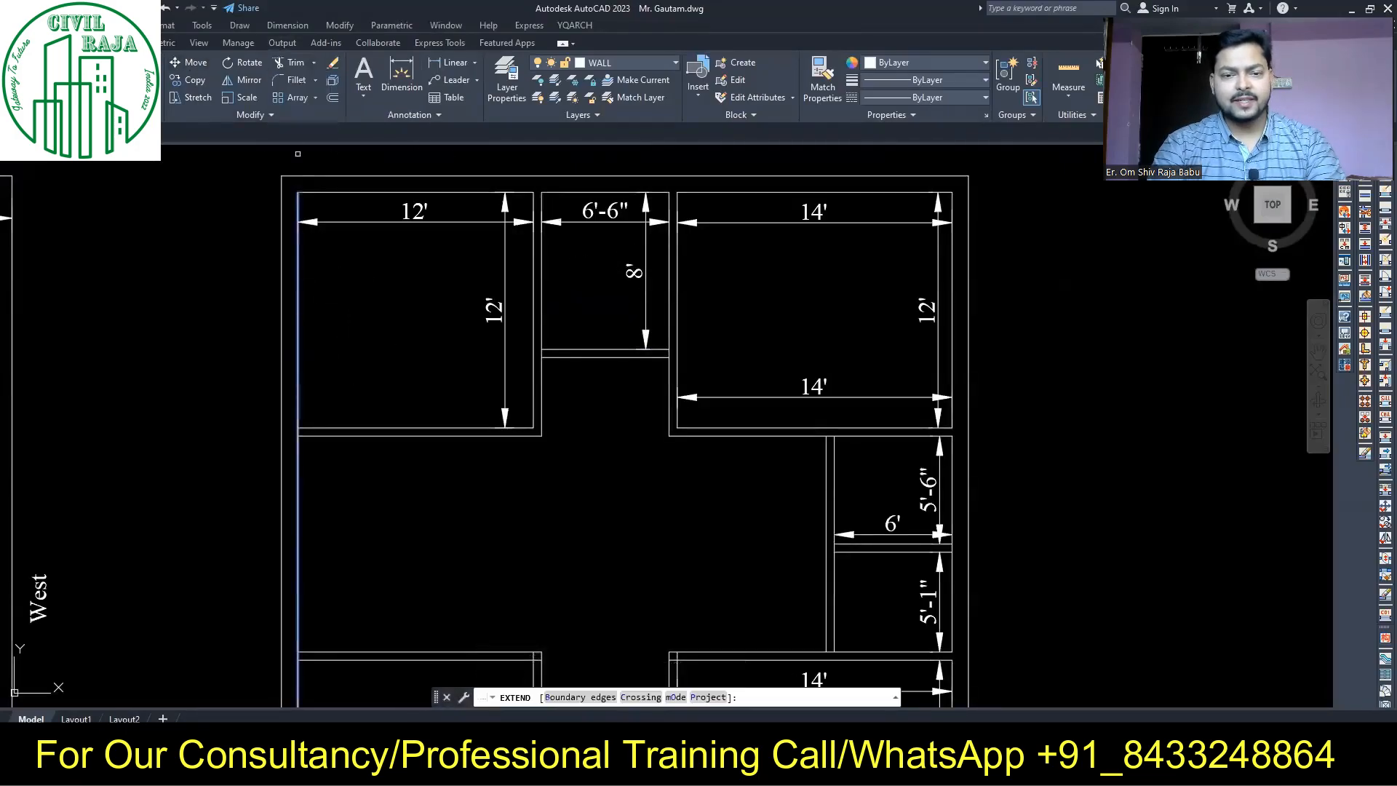
pyautogui.click(301, 115)
pyautogui.click(568, 349)
pyautogui.click(567, 357)
pyautogui.press('Escape')
# Erase the upper left room's old bottom partition and trim the vertical partition below the new cross wall
pyautogui.click(451, 458)
pyautogui.click(409, 406)
pyautogui.click(317, 62)
pyautogui.click(298, 85)
pyautogui.click(533, 396)
pyautogui.click(541, 407)
# Delete the upper left room's old depth dimension and dimension its depth down to the new partition
pyautogui.click(505, 402)
pyautogui.press('Delete')
pyautogui.click(534, 350)
pyautogui.click(533, 192)
pyautogui.scroll(-2, 466, 364)
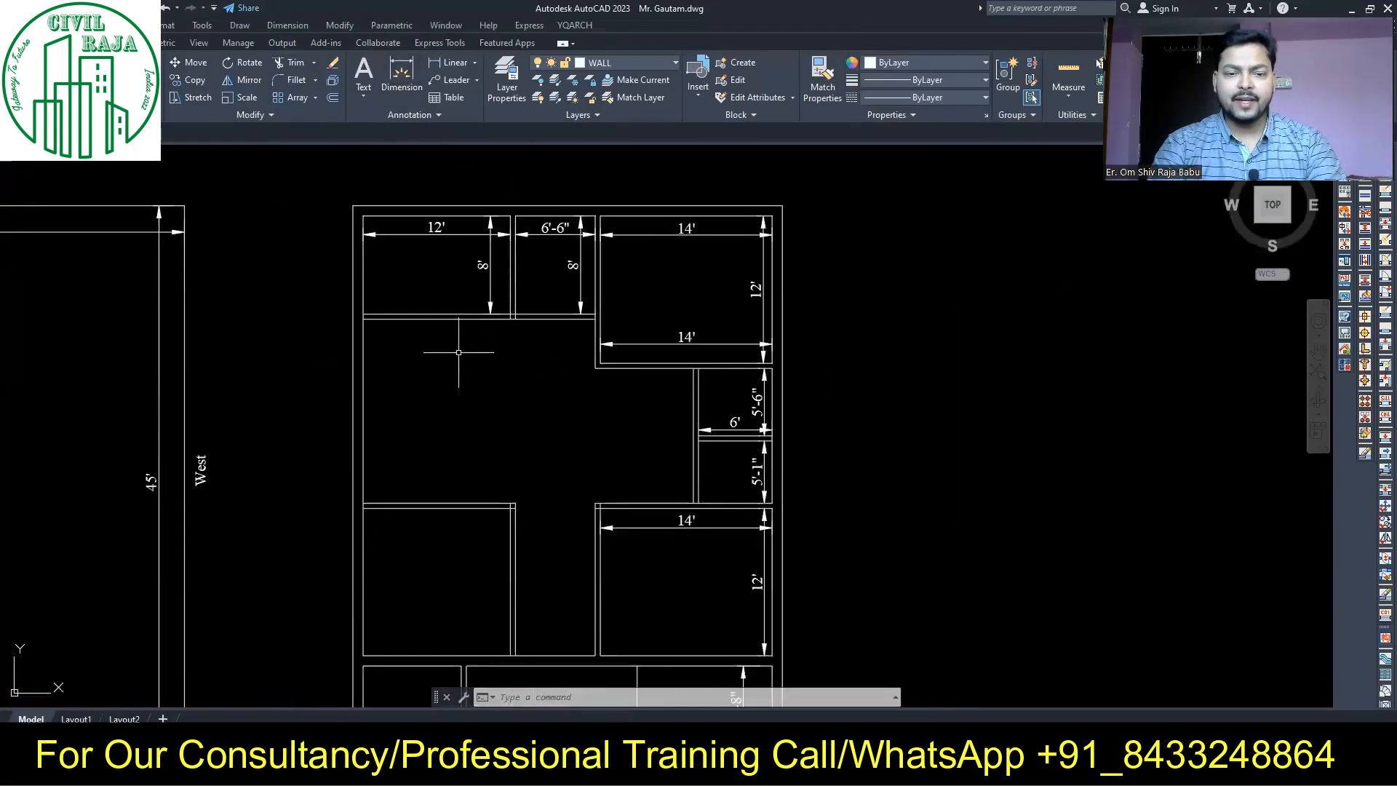
# Stretch the left partition of the two small middle-row rooms 2' to the left
pyautogui.scroll(2, 680, 401)
pyautogui.click(720, 586)
pyautogui.click(670, 331)
pyautogui.write('s')
pyautogui.press('Return')
pyautogui.click(710, 412)
pyautogui.write("2'")
pyautogui.press('Return')
pyautogui.scroll(-2, 590, 398)
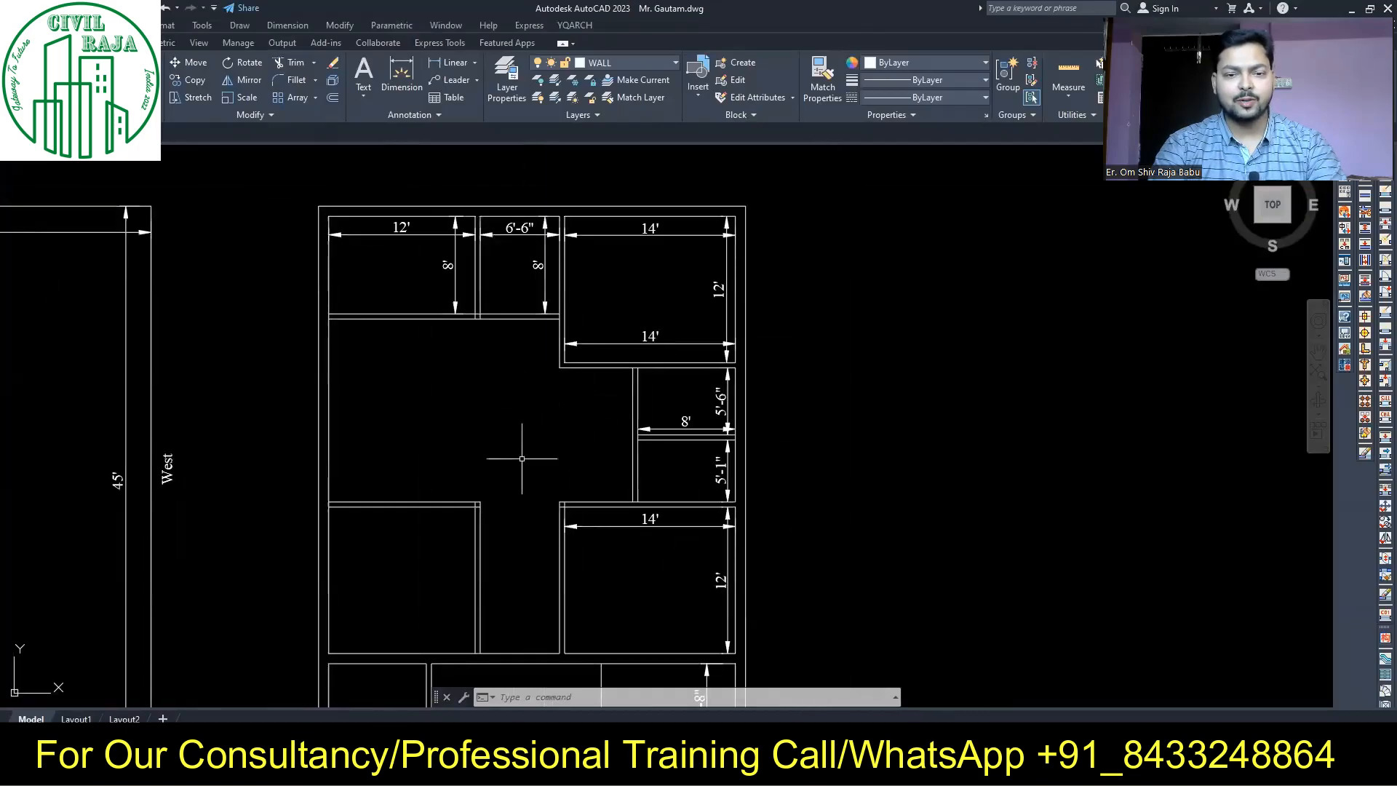
# Dimension the overall width and depth of the plan along its outer walls
pyautogui.moveTo(523, 404); pyautogui.dragTo(516, 306, button='middle')
pyautogui.scroll(-3, 502, 326)
pyautogui.scroll(5, 474, 190)
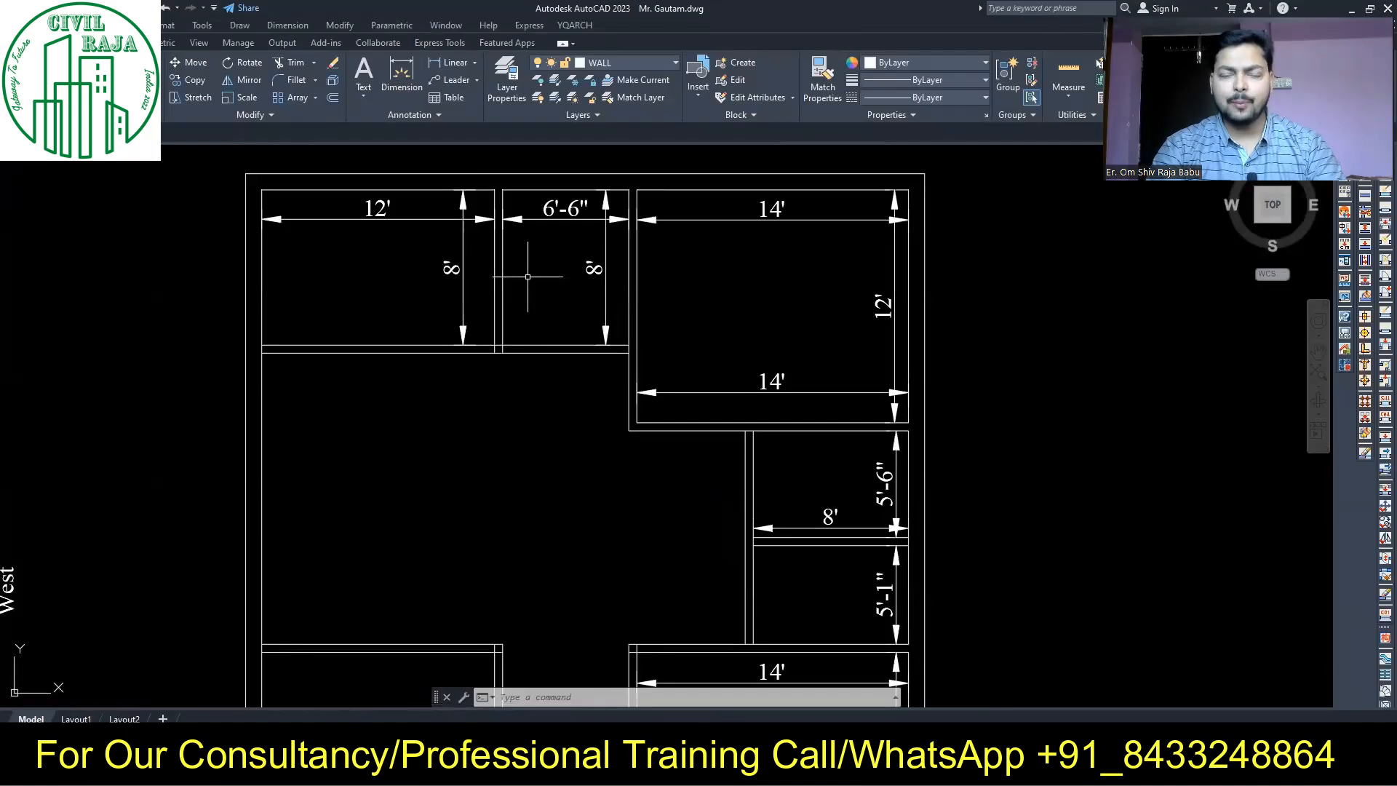
pyautogui.scroll(-2, 518, 278)
pyautogui.click(402, 74)
pyautogui.click(559, 214)
pyautogui.click(560, 185)
pyautogui.press('Escape')
pyautogui.press('space')
pyautogui.press('Escape')
pyautogui.press('space')
pyautogui.scroll(-2, 820, 280)
pyautogui.scroll(2, 626, 559)
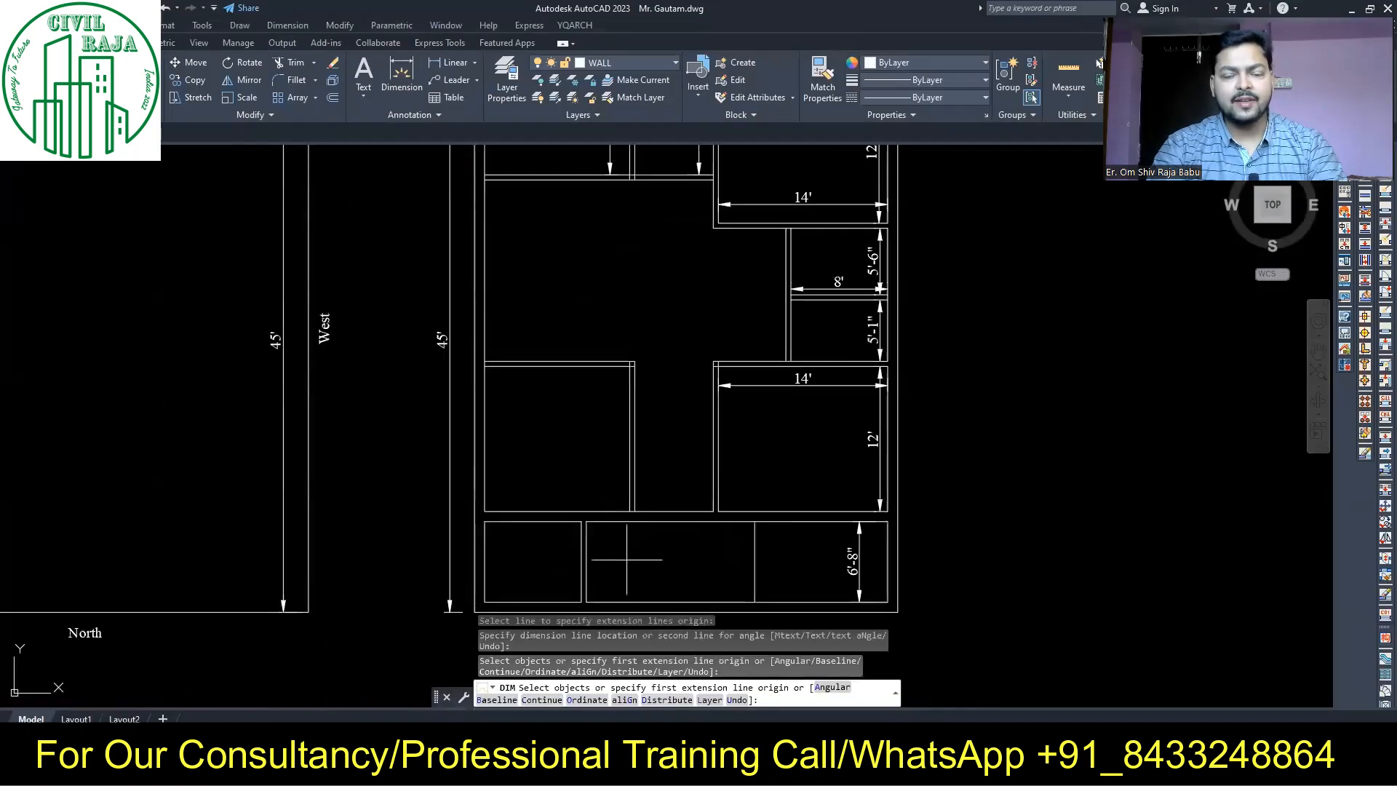
# Extend the lower left room's vertical partition lines down through the front strip to the bottom wall's inner line
pyautogui.scroll(2, 629, 558)
pyautogui.moveTo(630, 558); pyautogui.dragTo(649, 479, button='middle')
pyautogui.press('Escape')
pyautogui.click(639, 549)
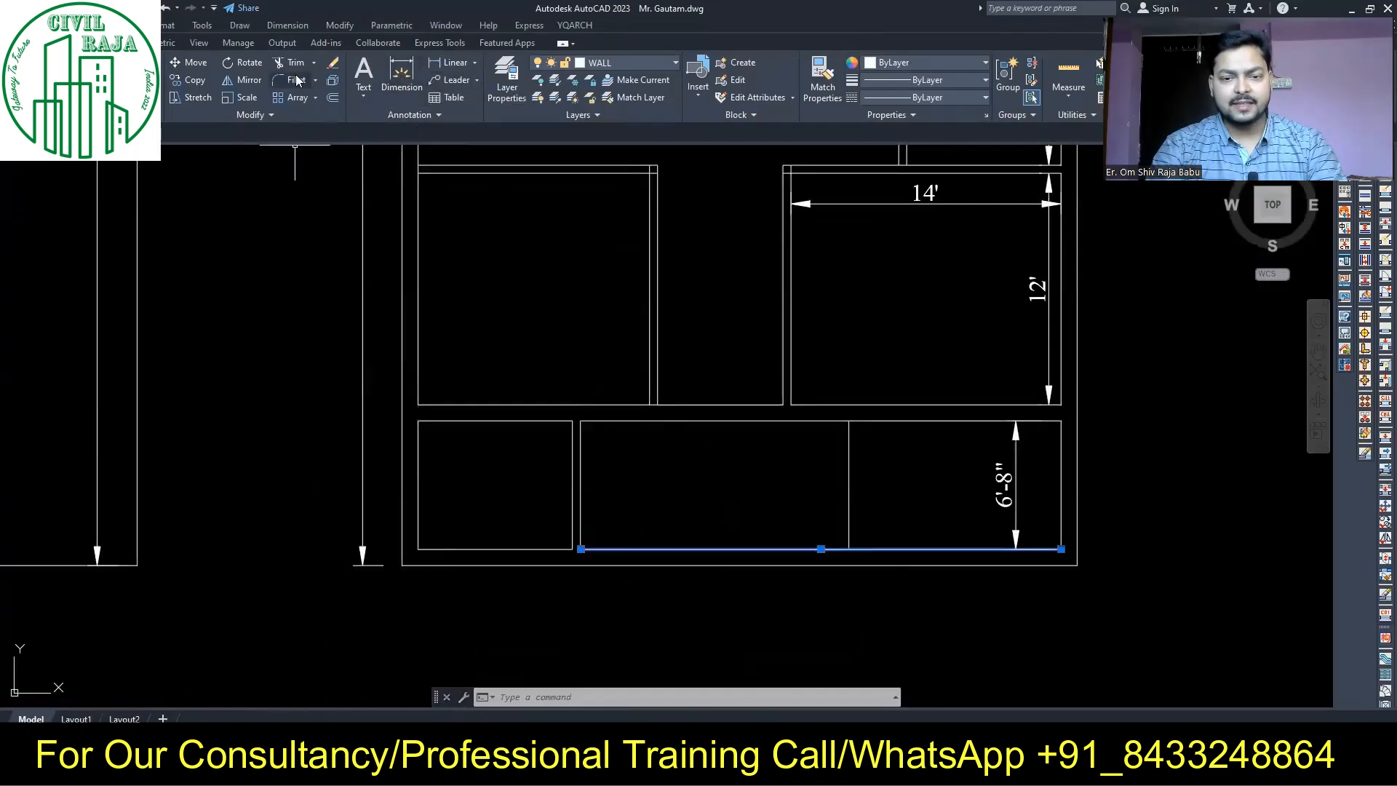
pyautogui.click(313, 64)
pyautogui.click(300, 99)
pyautogui.click(652, 396)
pyautogui.press('Escape')
# Erase the old double-line partition in the left part of the front strip
pyautogui.click(590, 475)
pyautogui.click(547, 473)
pyautogui.press('Delete')
# Join the split horizontal lines along the upper and lower edges of the front strip
pyautogui.click(585, 439)
pyautogui.click(556, 412)
pyautogui.write('ji')
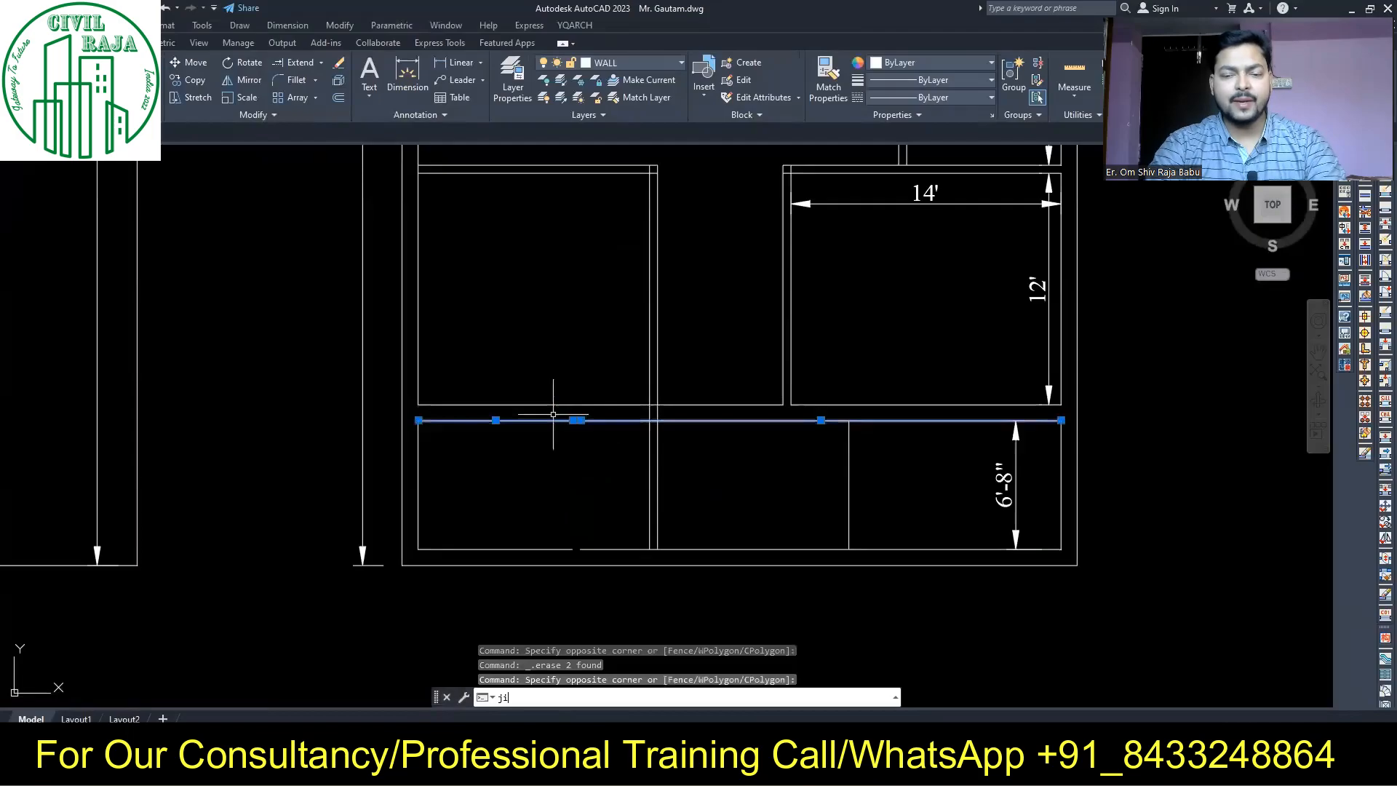
pyautogui.click(555, 408)
pyautogui.write('ji')
pyautogui.press('Escape')
pyautogui.click(590, 450)
pyautogui.click(561, 413)
pyautogui.write('j')
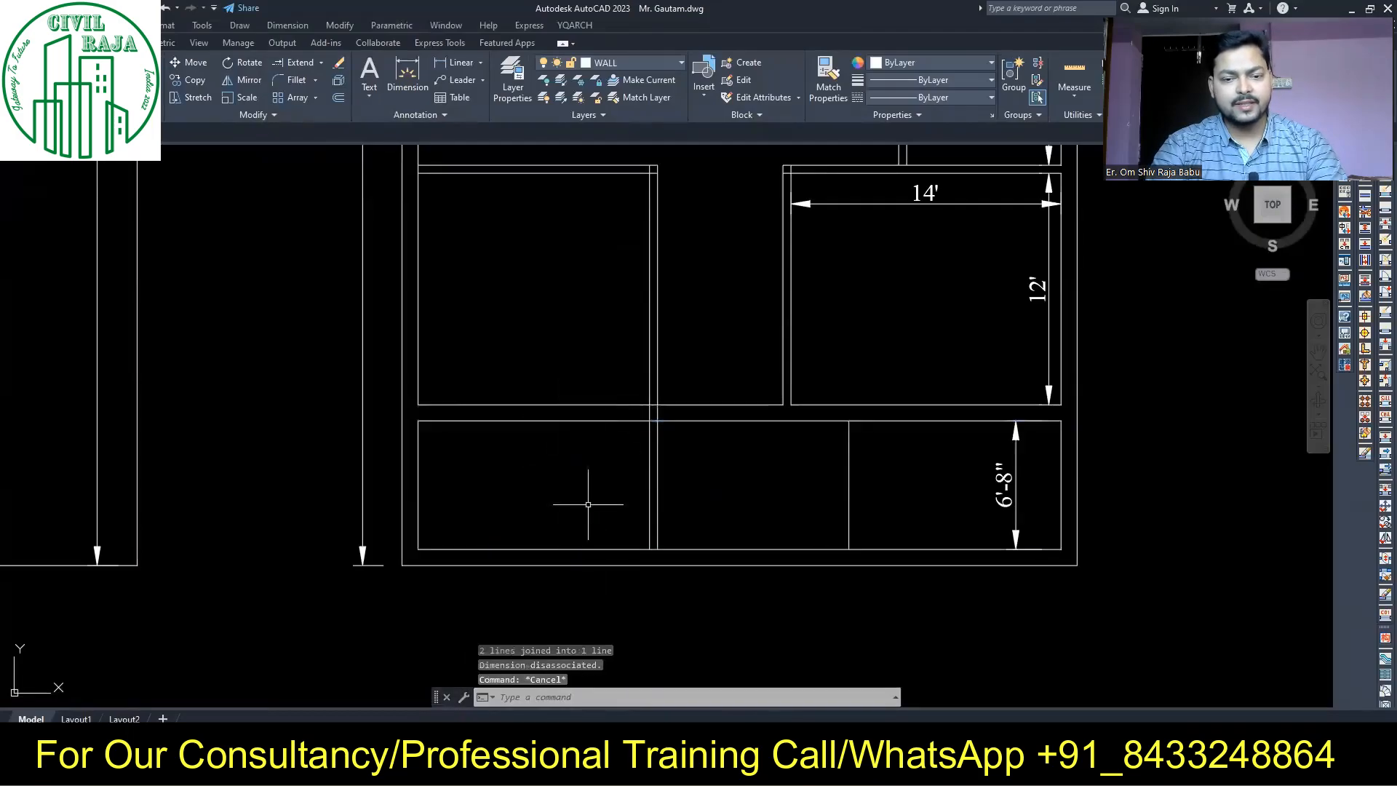
# Move the lower left room's bottom wall line 5" downward
pyautogui.scroll(3, 782, 389)
pyautogui.click(784, 429)
pyautogui.click(784, 469)
pyautogui.click(624, 427)
pyautogui.write('m')
pyautogui.click(298, 229)
pyautogui.write('5')
pyautogui.press('Escape')
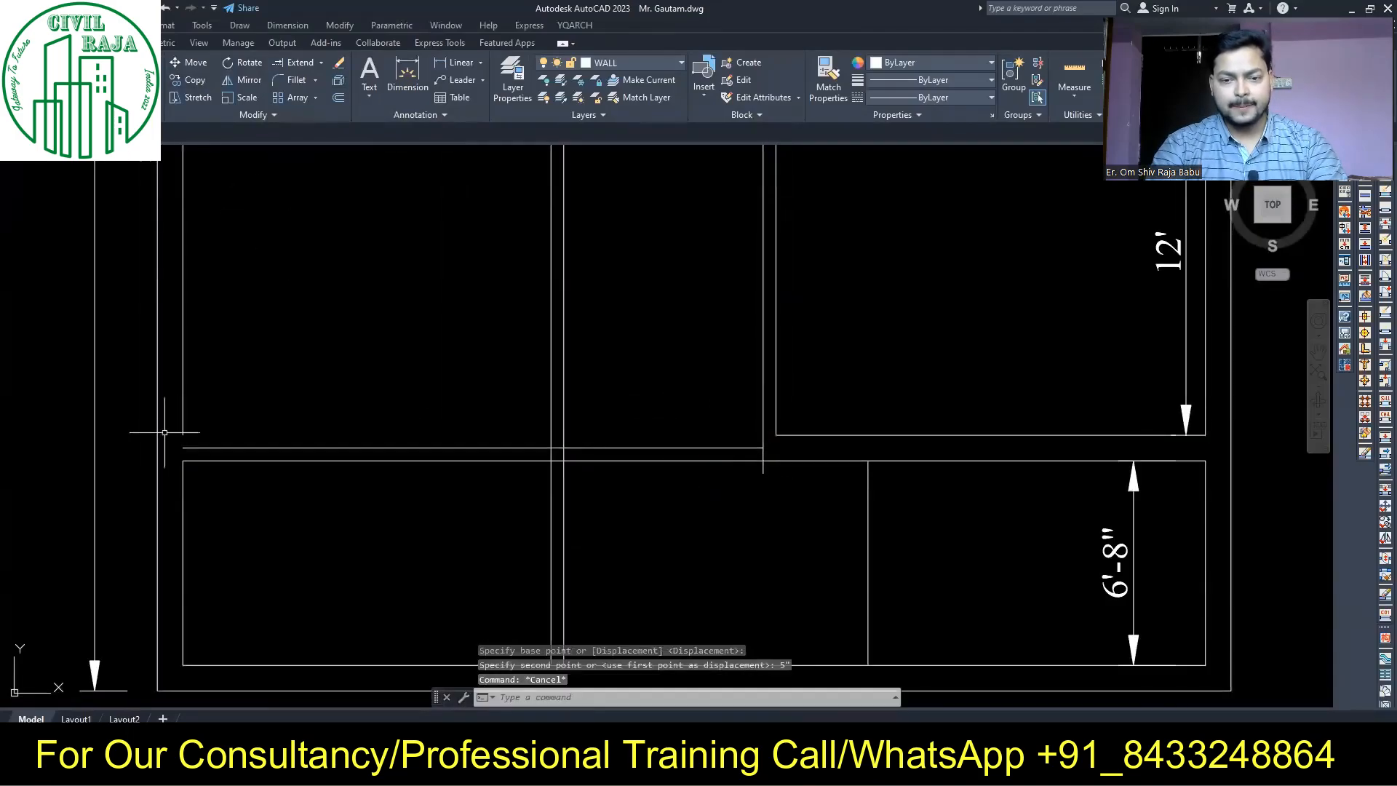
# Close the lower left room's bottom corner by bringing the left wall's inner line to the moved wall line
pyautogui.scroll(4, 167, 429)
pyautogui.rightClick(268, 386)
pyautogui.click(471, 587)
pyautogui.click(209, 429)
pyautogui.click(276, 472)
pyautogui.scroll(-6, 549, 471)
pyautogui.scroll(2, 827, 218)
# Trim the wall lines crossing the central passage and the partition junction between the lower left room and front strip
pyautogui.click(824, 258)
pyautogui.write('m 5')
pyautogui.scroll(-2, 744, 263)
pyautogui.scroll(2, 662, 496)
pyautogui.scroll(5, 673, 477)
pyautogui.write('tr')
pyautogui.moveTo(665, 490); pyautogui.dragTo(677, 590)
pyautogui.scroll(-5, 674, 497)
pyautogui.scroll(2, 714, 497)
pyautogui.hotkey('ctrl', 'z')
pyautogui.click(852, 520)
pyautogui.press('Escape')
# Join the split segments of the lower left partition's passage-side line
pyautogui.moveTo(677, 533); pyautogui.dragTo(649, 495)
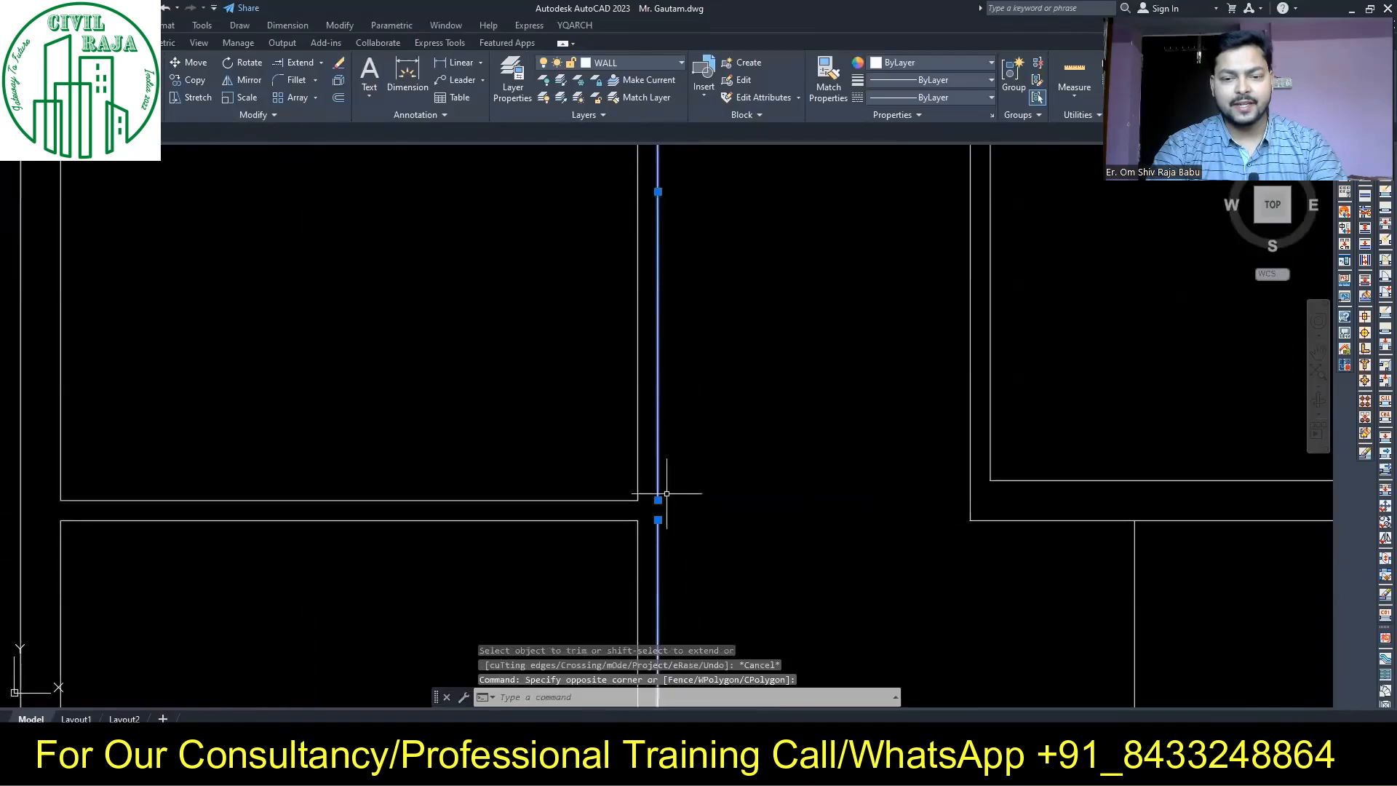
pyautogui.write('j')
pyautogui.press('Escape')
# Trim the overlapping wall lines at the lower rooms' corners and remove the leftover divider line in the front strip
pyautogui.scroll(-6, 626, 495)
pyautogui.moveTo(633, 451); pyautogui.dragTo(649, 485, button='middle')
pyautogui.write('tr')
pyautogui.scroll(8, 625, 389)
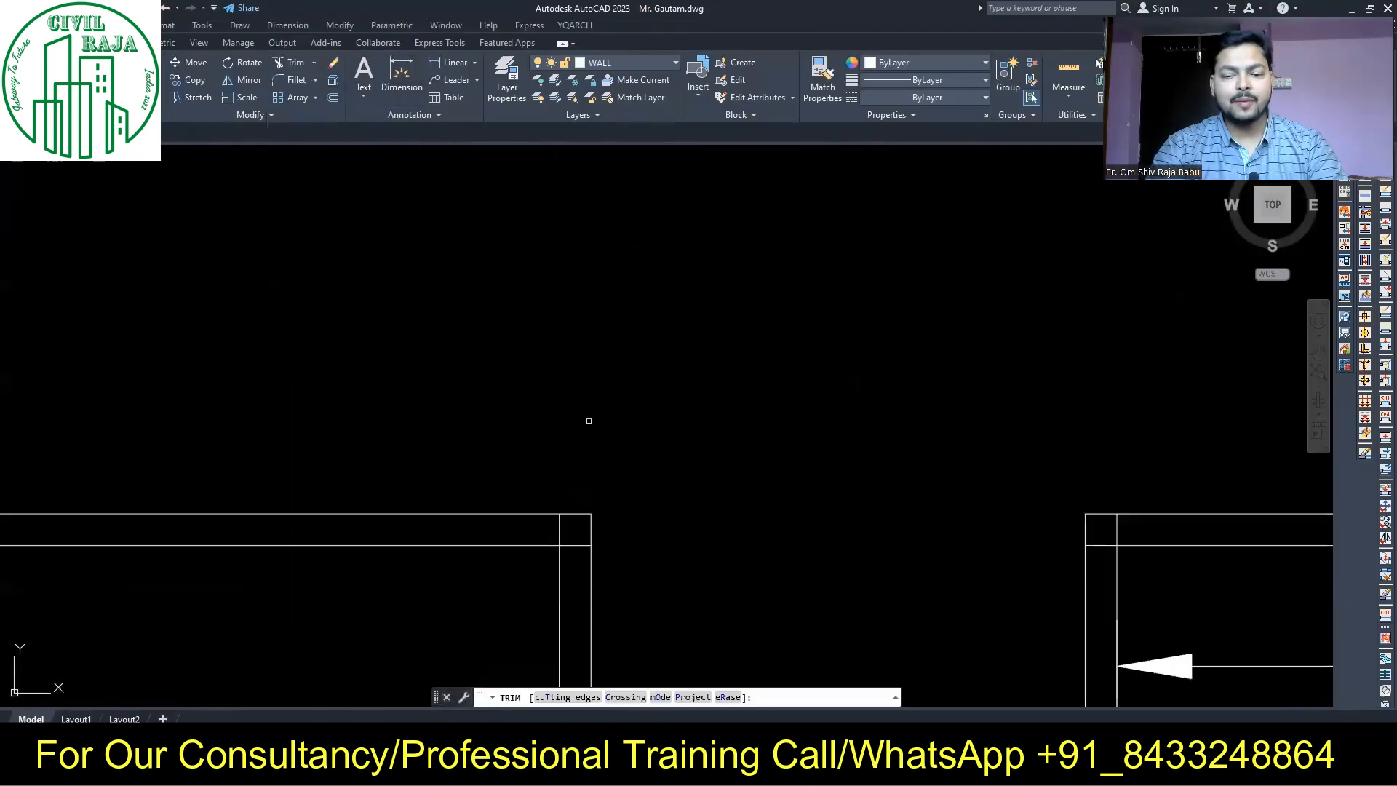
pyautogui.scroll(-7, 727, 327)
pyautogui.scroll(-2, 655, 309)
pyautogui.moveTo(647, 287); pyautogui.dragTo(621, 340, button='middle')
pyautogui.moveTo(384, 455); pyautogui.dragTo(627, 362, button='middle')
pyautogui.scroll(6, 685, 571)
pyautogui.click(1207, 483)
# Trim the overlapping partition lines at the junctions below the upper left rooms
pyautogui.scroll(-6, 731, 529)
pyautogui.moveTo(768, 238); pyautogui.dragTo(674, 363, button='middle')
pyautogui.scroll(6, 724, 238)
pyautogui.moveTo(364, 387); pyautogui.dragTo(409, 386)
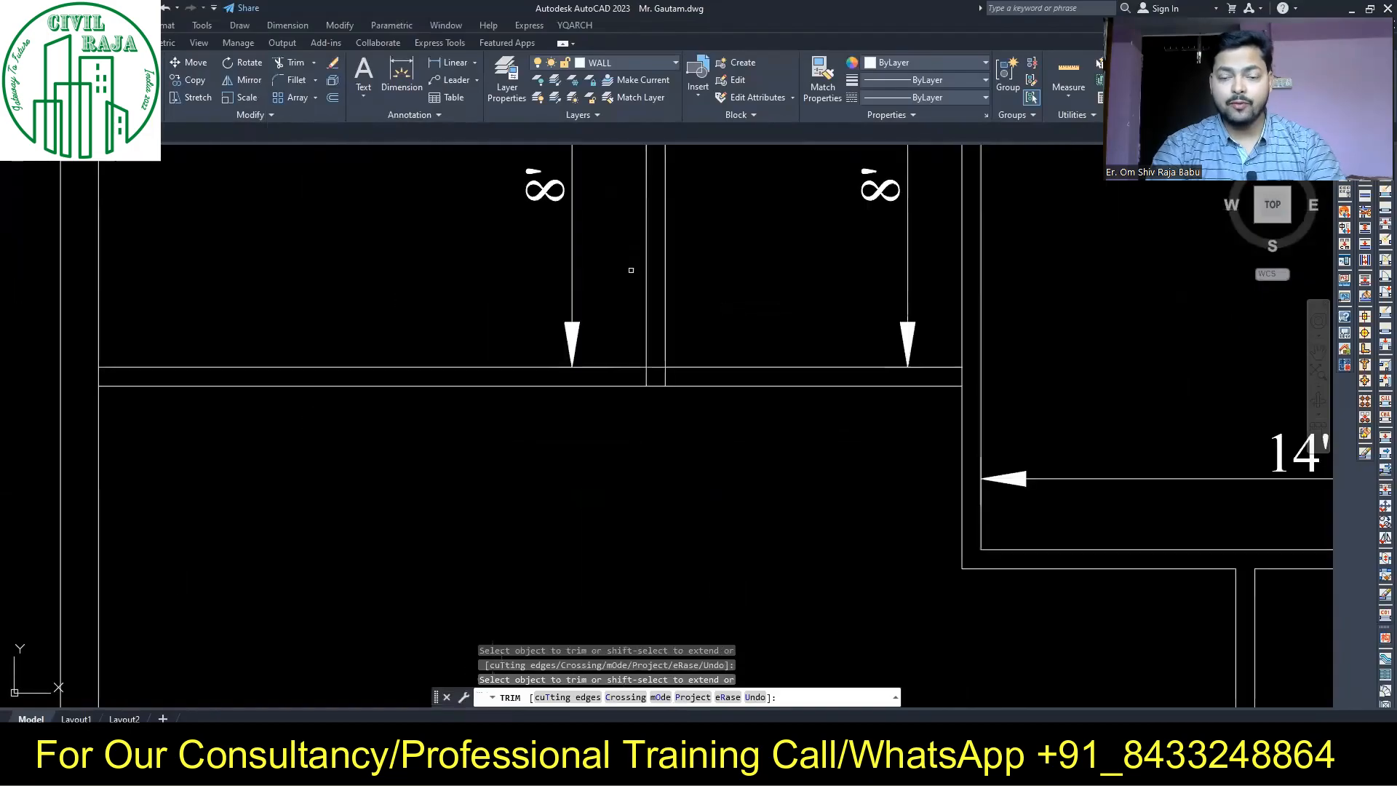
pyautogui.scroll(-4, 687, 387)
pyautogui.scroll(4, 346, 386)
pyautogui.click(324, 390)
pyautogui.scroll(-6, 502, 291)
# Dimension the depths of the two lower left rooms and the central hall, plus the front left room's width
pyautogui.click(402, 72)
pyautogui.scroll(2, 507, 532)
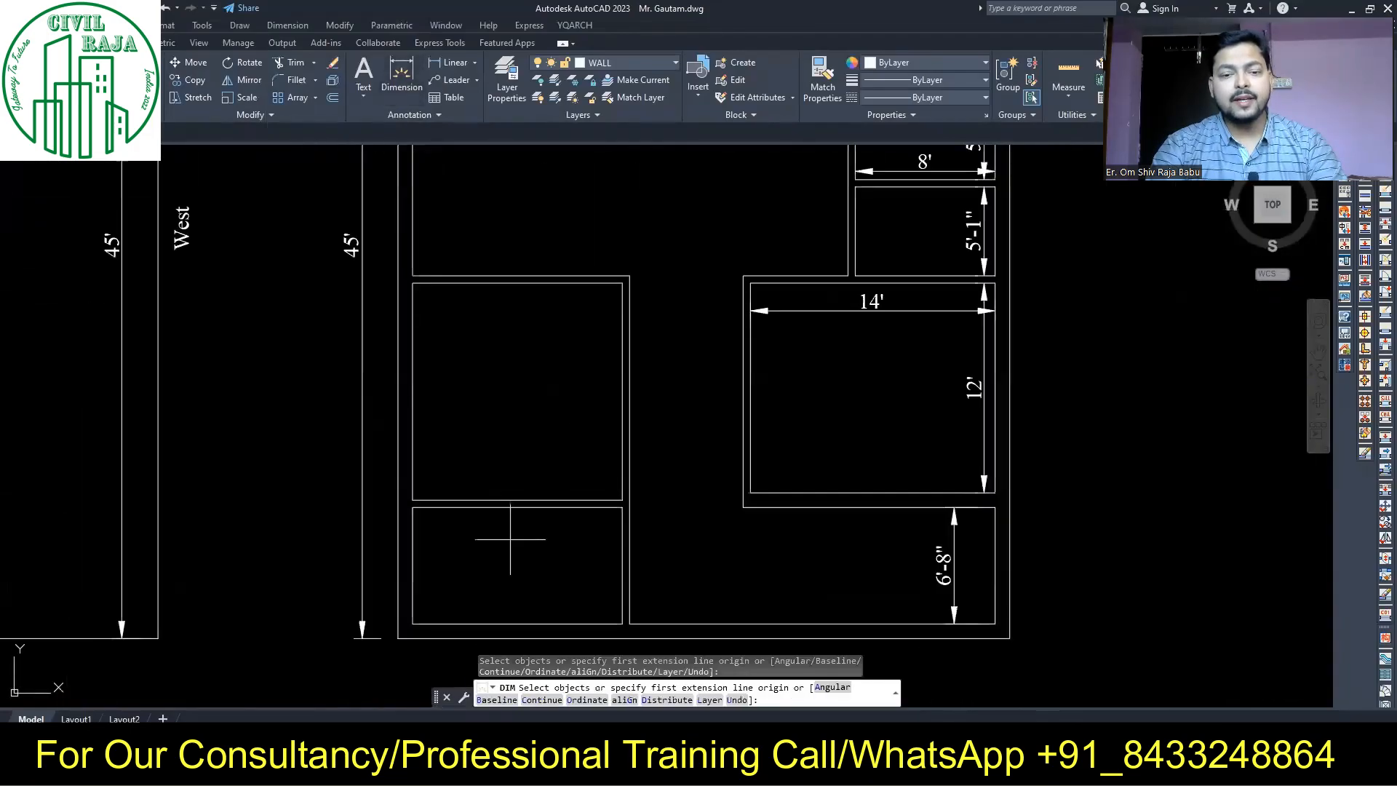
pyautogui.click(622, 551)
pyautogui.click(596, 550)
pyautogui.click(622, 433)
pyautogui.click(596, 433)
pyautogui.scroll(3, 602, 446)
pyautogui.click(604, 446)
pyautogui.scroll(-3, 601, 446)
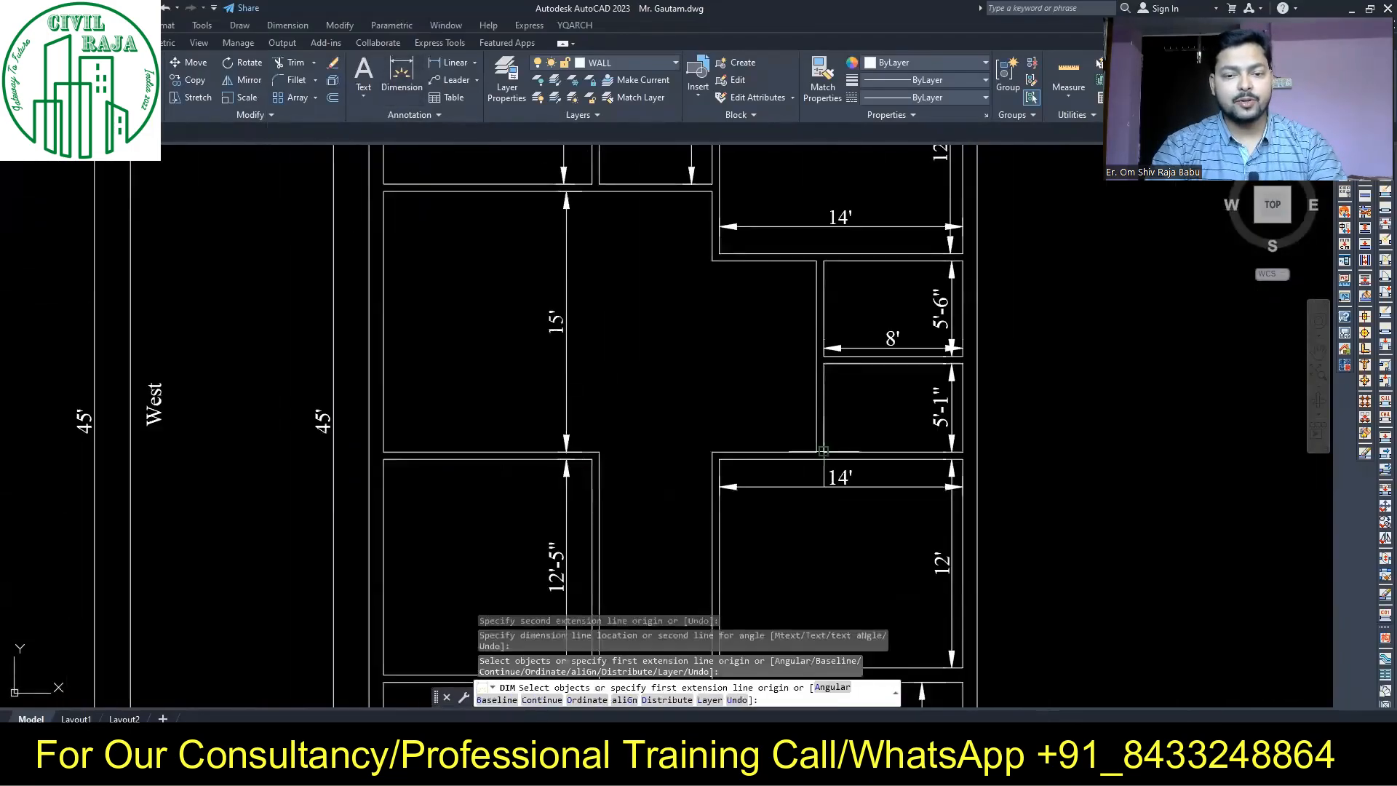
# Dimension the central hall's narrower upper width and its full width to the small rooms' partition
pyautogui.click(384, 452)
pyautogui.click(713, 260)
pyautogui.click(384, 260)
pyautogui.click(388, 249)
pyautogui.press('Escape')
pyautogui.click(496, 249)
pyautogui.click(624, 409)
pyautogui.press('Escape')
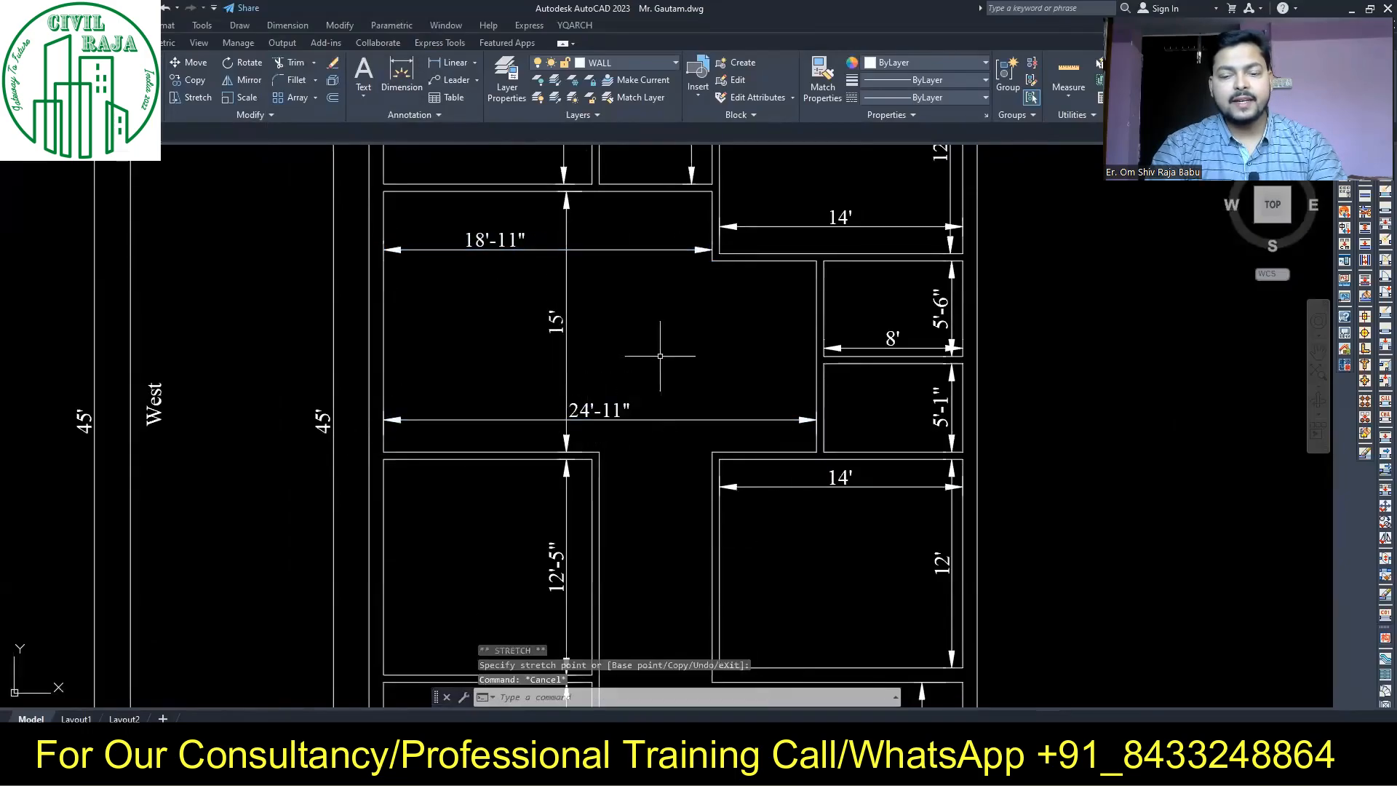
# Copy the whole dimensioned floor plan to the empty area on its right
pyautogui.scroll(-3, 660, 356)
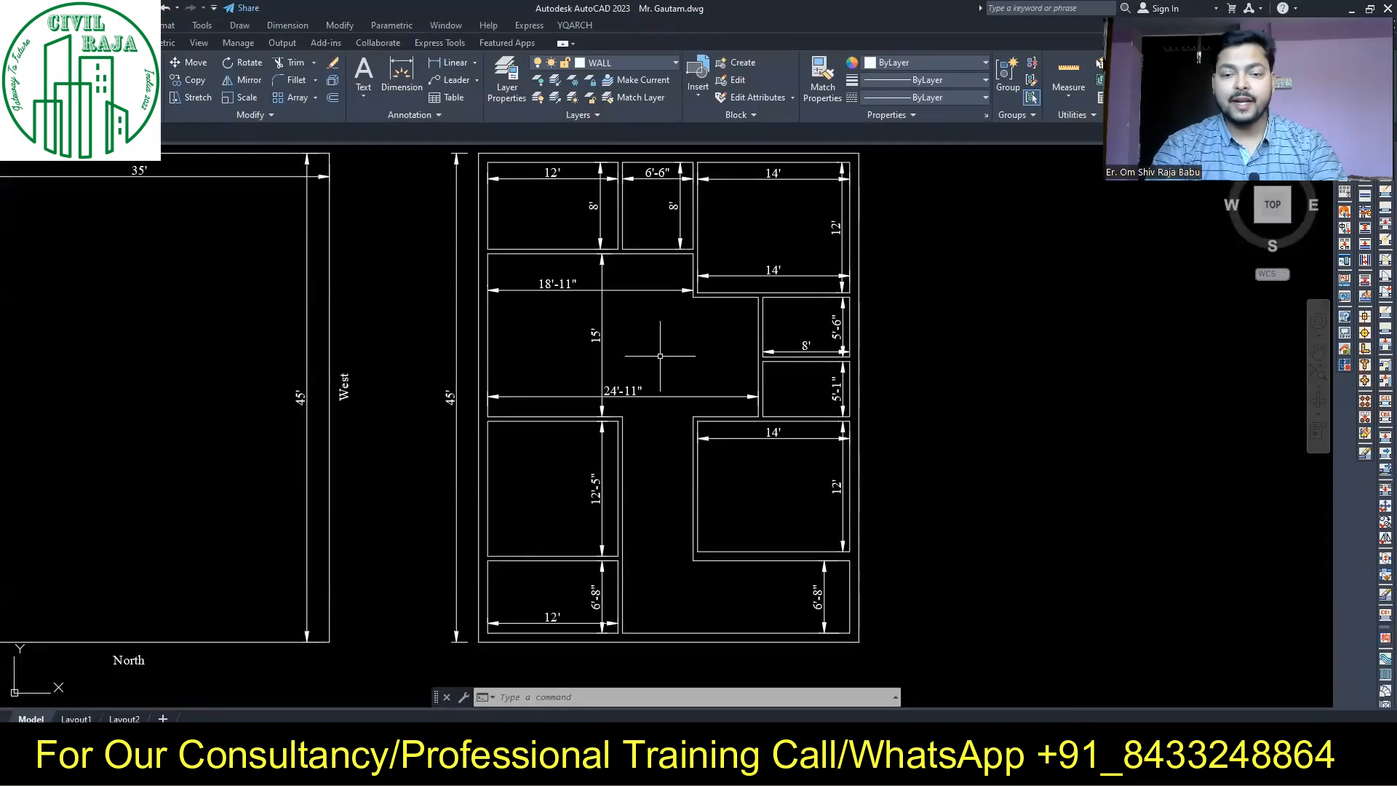
pyautogui.scroll(-2, 673, 395)
pyautogui.click(527, 218)
pyautogui.click(844, 597)
pyautogui.write('co')
pyautogui.click(644, 604)
pyautogui.click(958, 603)
pyautogui.press('Escape')
# Delete all interior room dimensions from the copied plan, keeping its overall dimensions
pyautogui.scroll(2, 1000, 390)
pyautogui.moveTo(965, 391); pyautogui.dragTo(991, 401, button='middle')
pyautogui.click(957, 166)
pyautogui.click(1006, 218)
pyautogui.click(1033, 313)
pyautogui.click(938, 327)
pyautogui.click(928, 407)
pyautogui.click(949, 433)
pyautogui.click(1132, 382)
pyautogui.click(880, 652)
pyautogui.press('Delete')
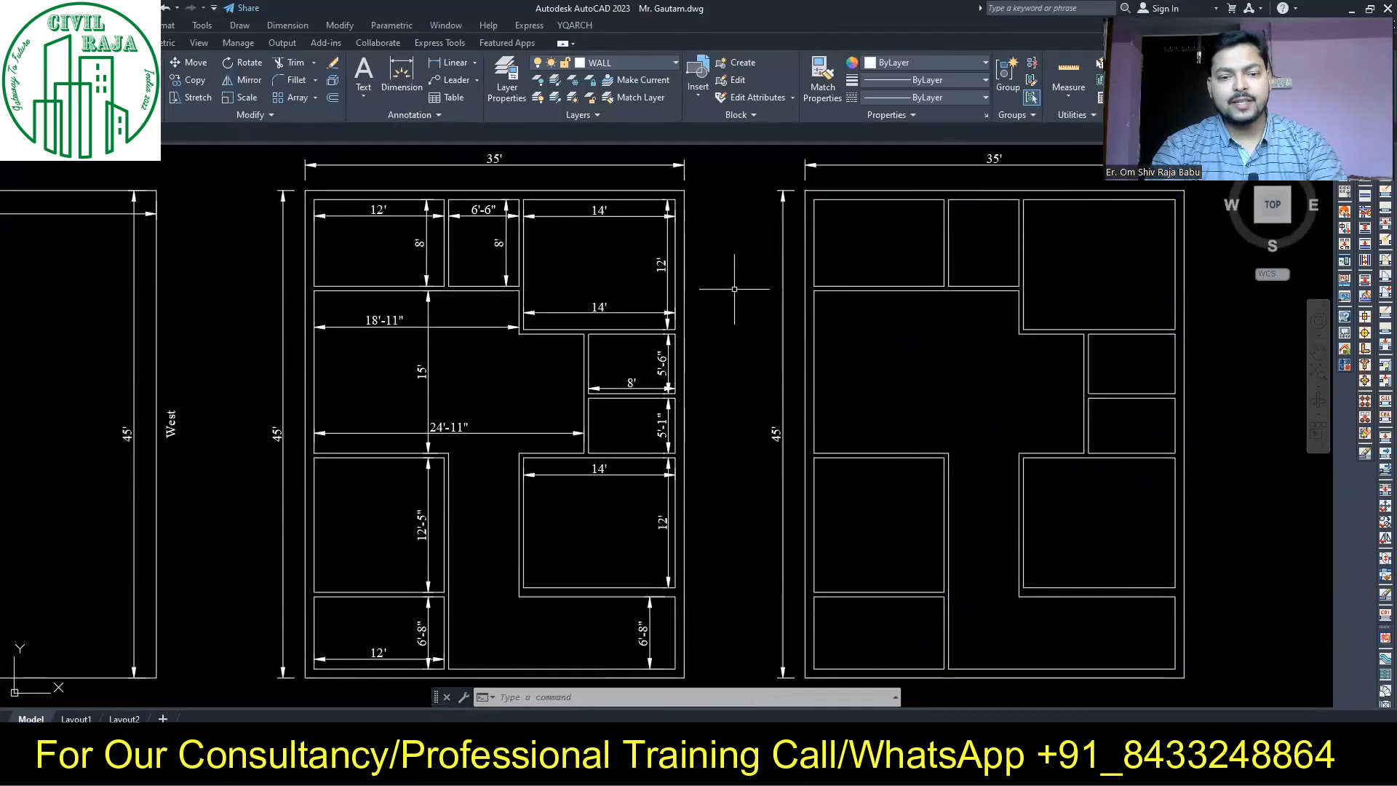
# Run YQLANG and load the YQArch add-on's customization
pyautogui.write('yqlang')
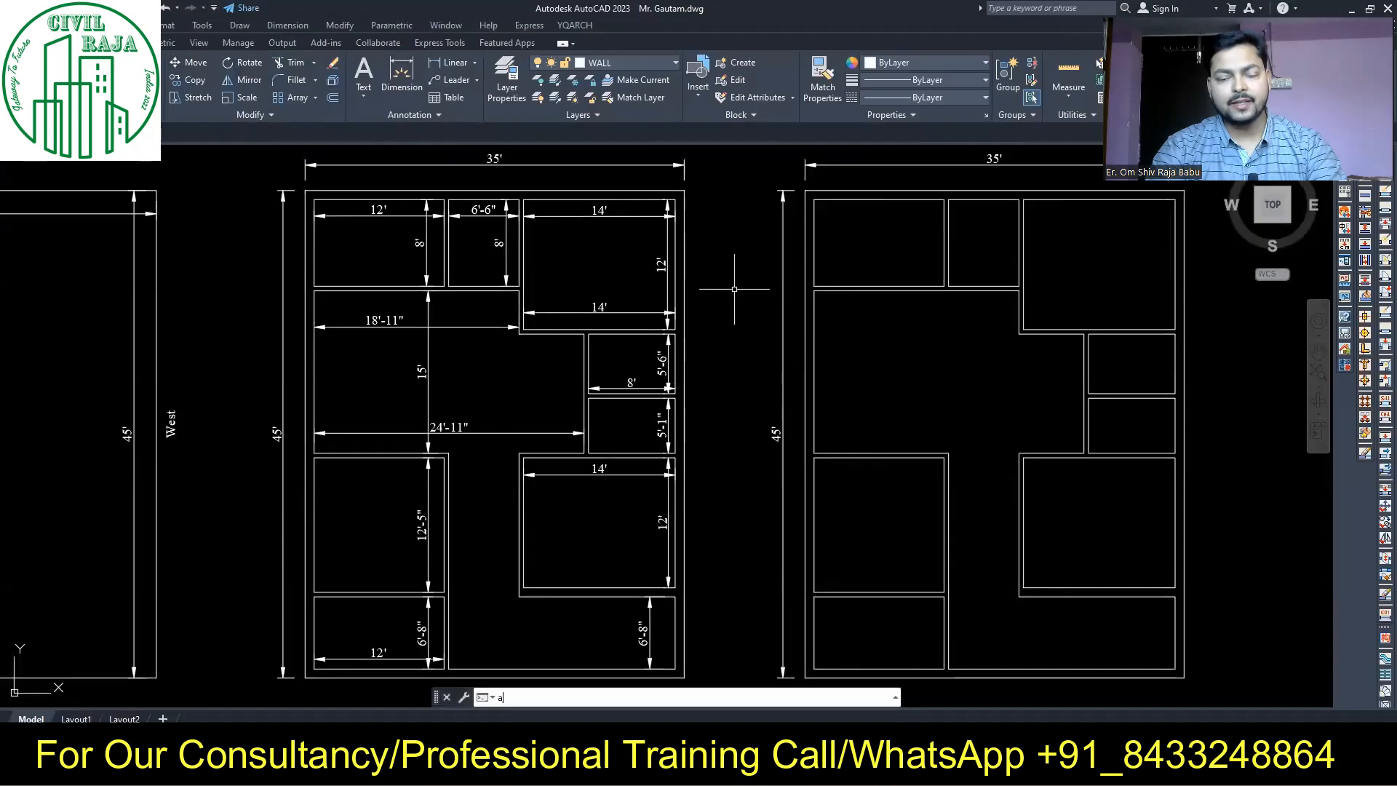
pyautogui.press('Return')
pyautogui.click(682, 322)
pyautogui.click(668, 462)
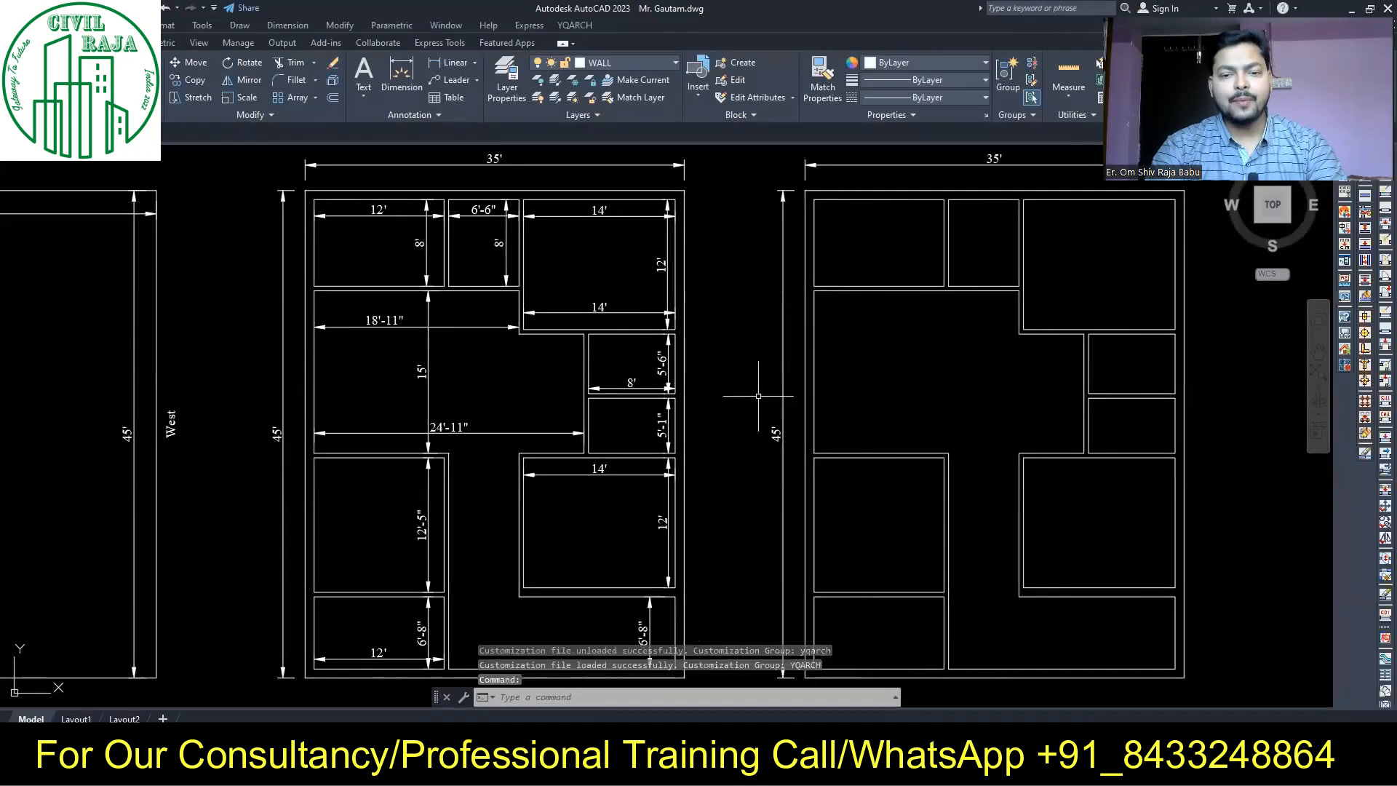
# Insert the staircase block beside the undimensioned plan and scale it by 25.4
pyautogui.click(698, 85)
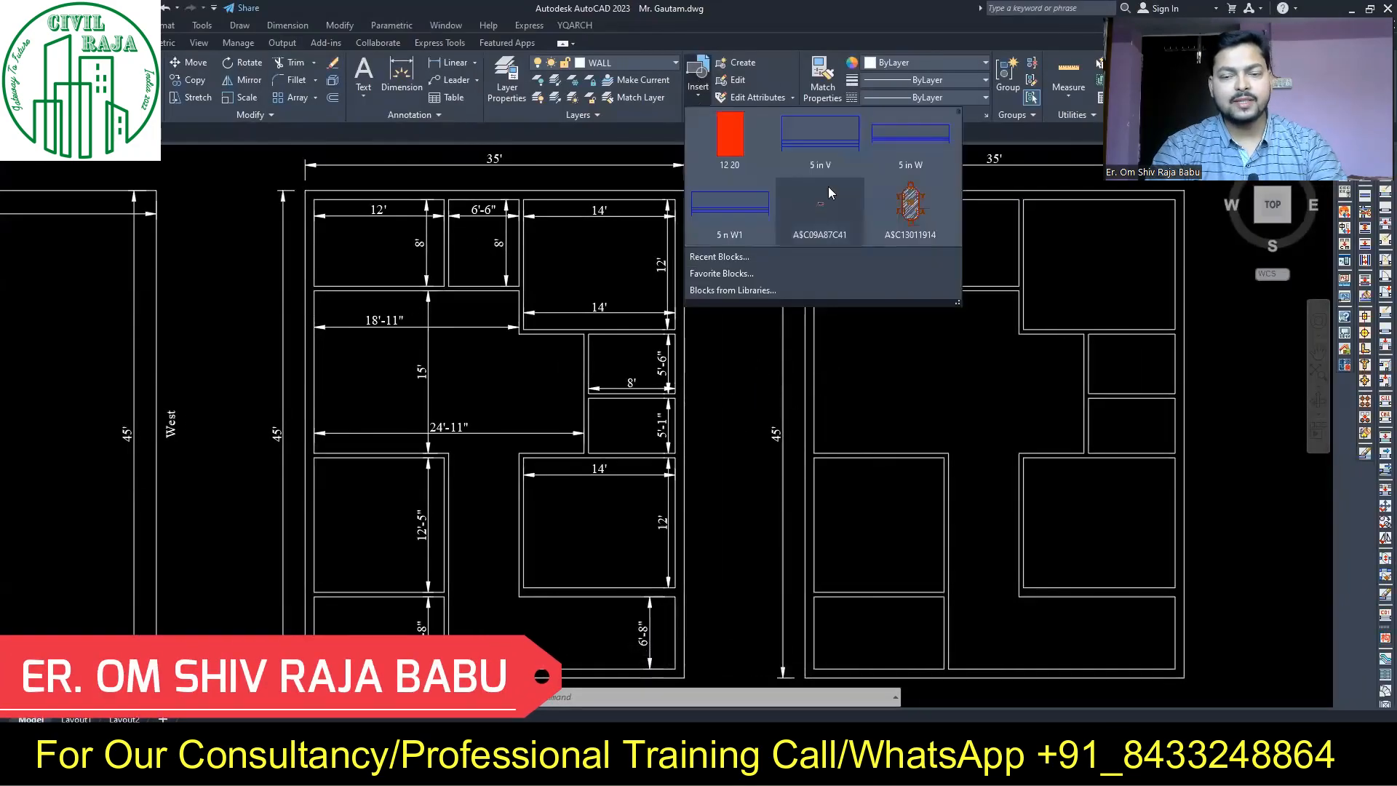
pyautogui.click(709, 277)
pyautogui.click(697, 86)
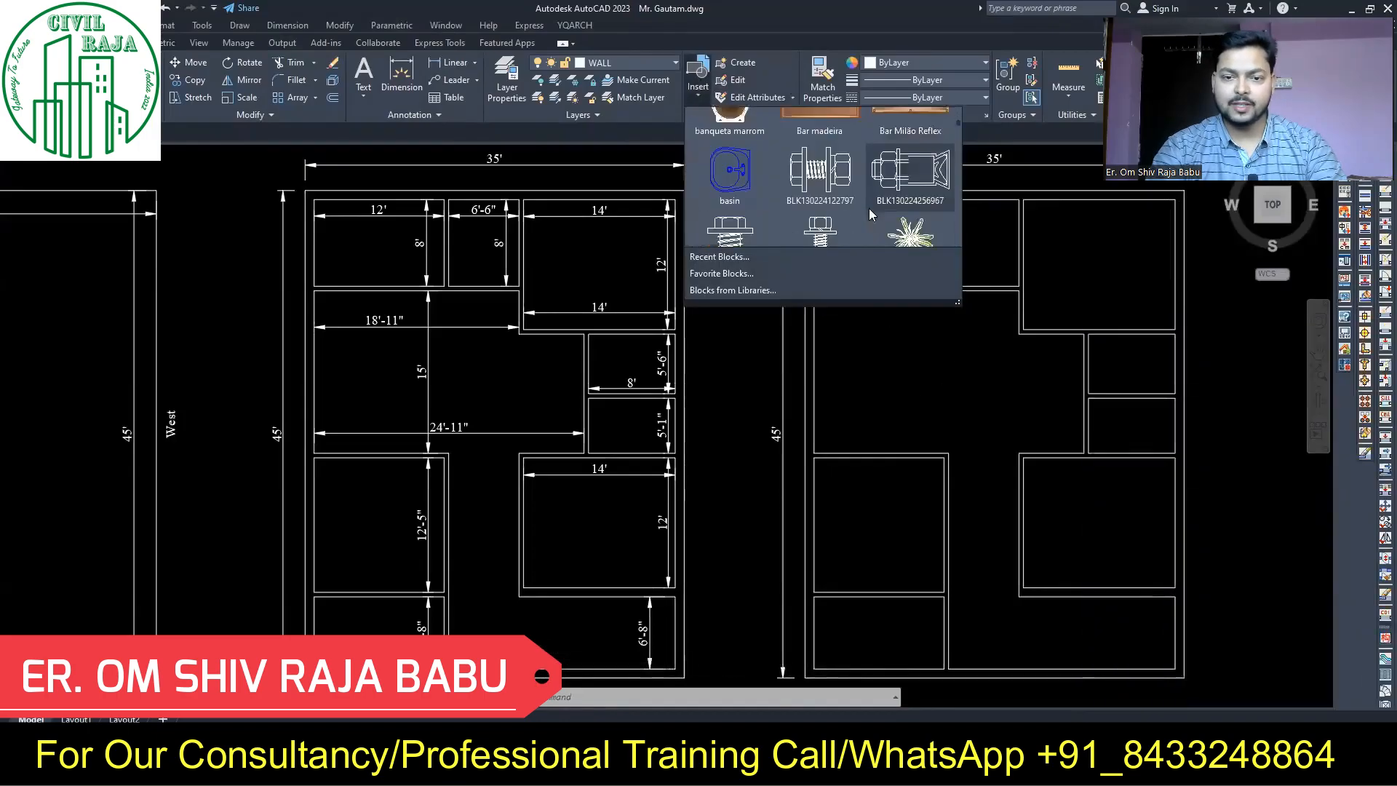
pyautogui.click(868, 208)
pyautogui.click(1220, 564)
pyautogui.moveTo(1231, 577); pyautogui.dragTo(1206, 553)
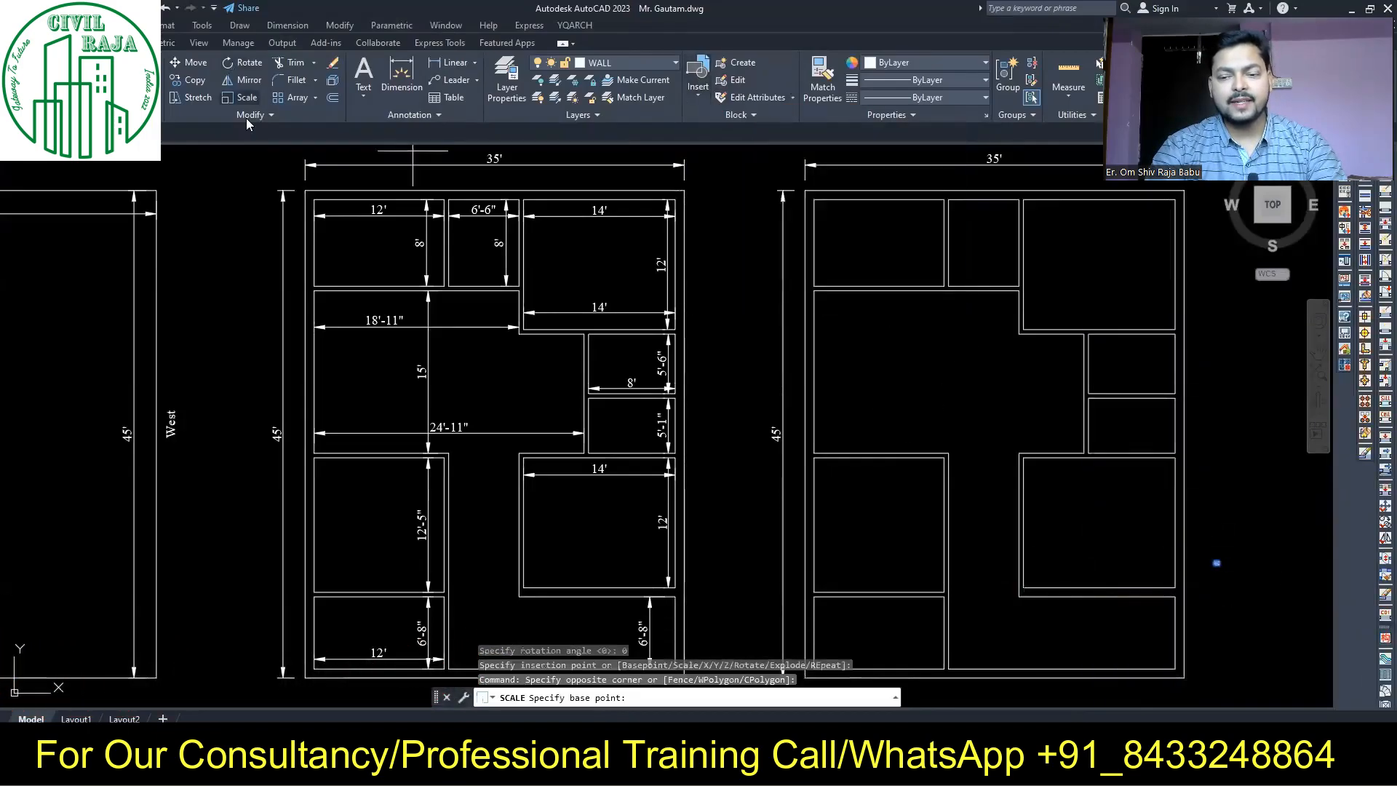
pyautogui.click(240, 97)
pyautogui.click(1219, 565)
pyautogui.write('25.4')
pyautogui.press('Return')
# Move the staircase into the copied plan's lower right area and mirror it, erasing the original
pyautogui.click(402, 73)
pyautogui.click(188, 63)
pyautogui.click(1220, 599)
pyautogui.click(1175, 669)
pyautogui.click(1174, 640)
pyautogui.click(249, 80)
pyautogui.write('y')
pyautogui.press('Return')
pyautogui.press('Escape')
pyautogui.write('d')
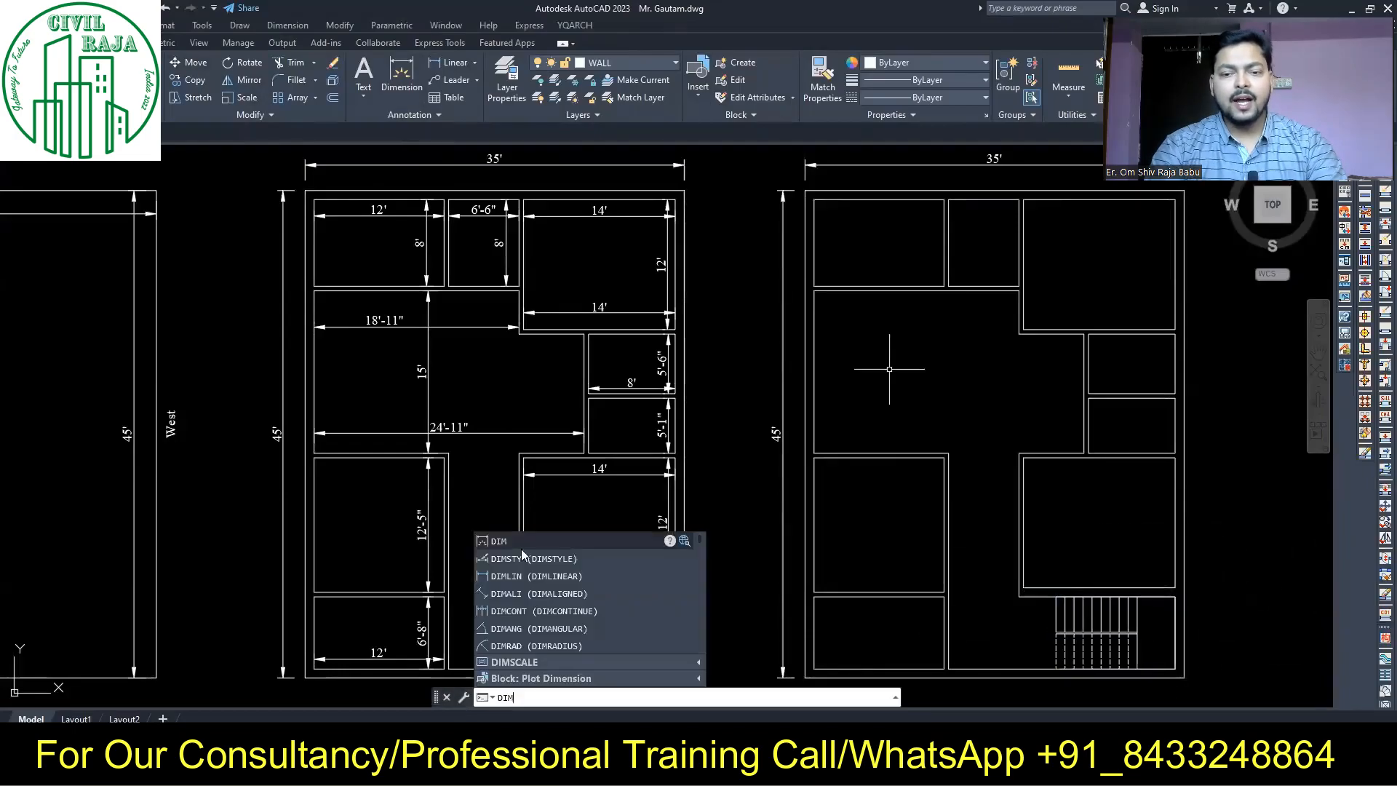
pyautogui.press('Return')
pyautogui.click(849, 352)
pyautogui.click(989, 189)
pyautogui.press('Escape')
pyautogui.press('Escape')
# Add a 48-wide Door2 double pocket door without doorsills to the front wall, at the entrance passage
pyautogui.write('dd')
pyautogui.press('Return')
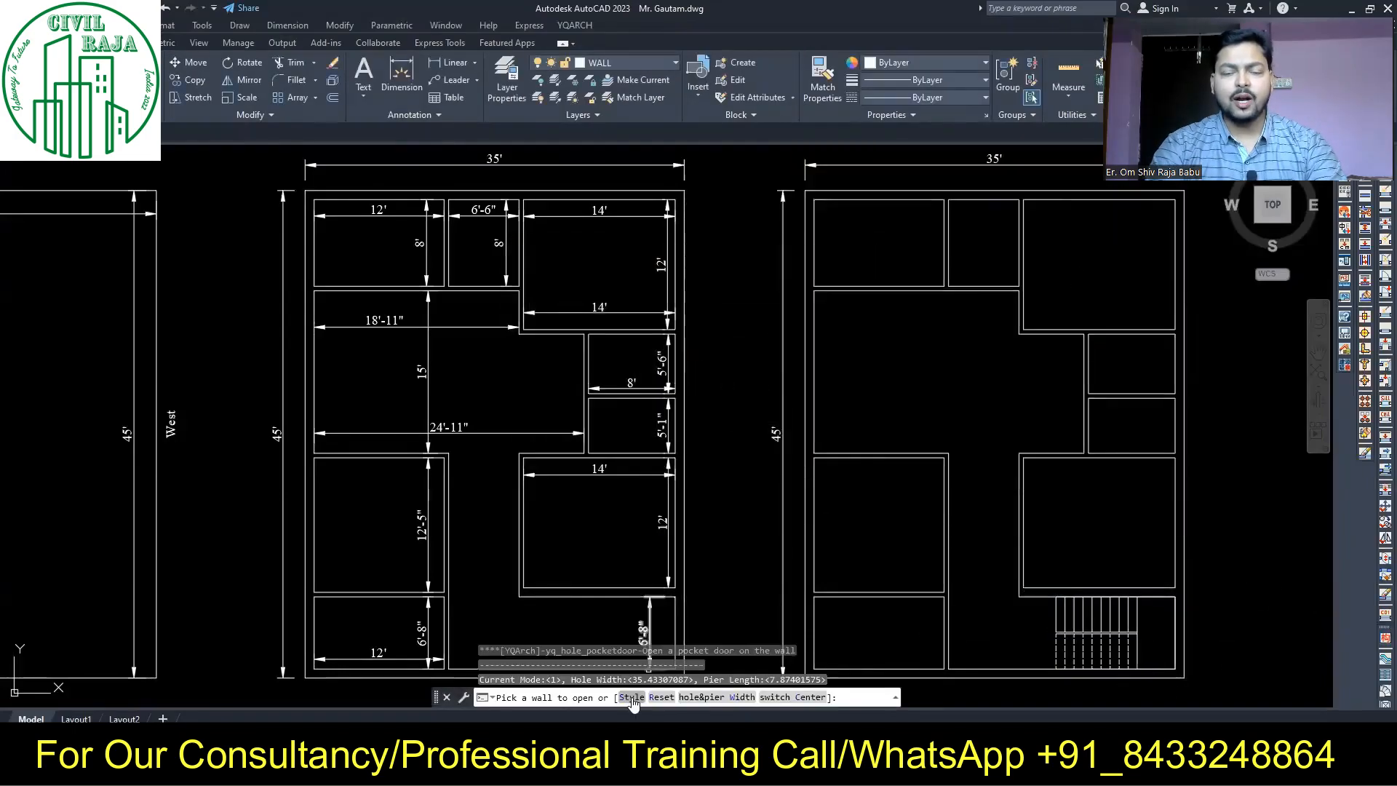
pyautogui.click(627, 698)
pyautogui.click(553, 198)
pyautogui.click(571, 271)
pyautogui.click(557, 199)
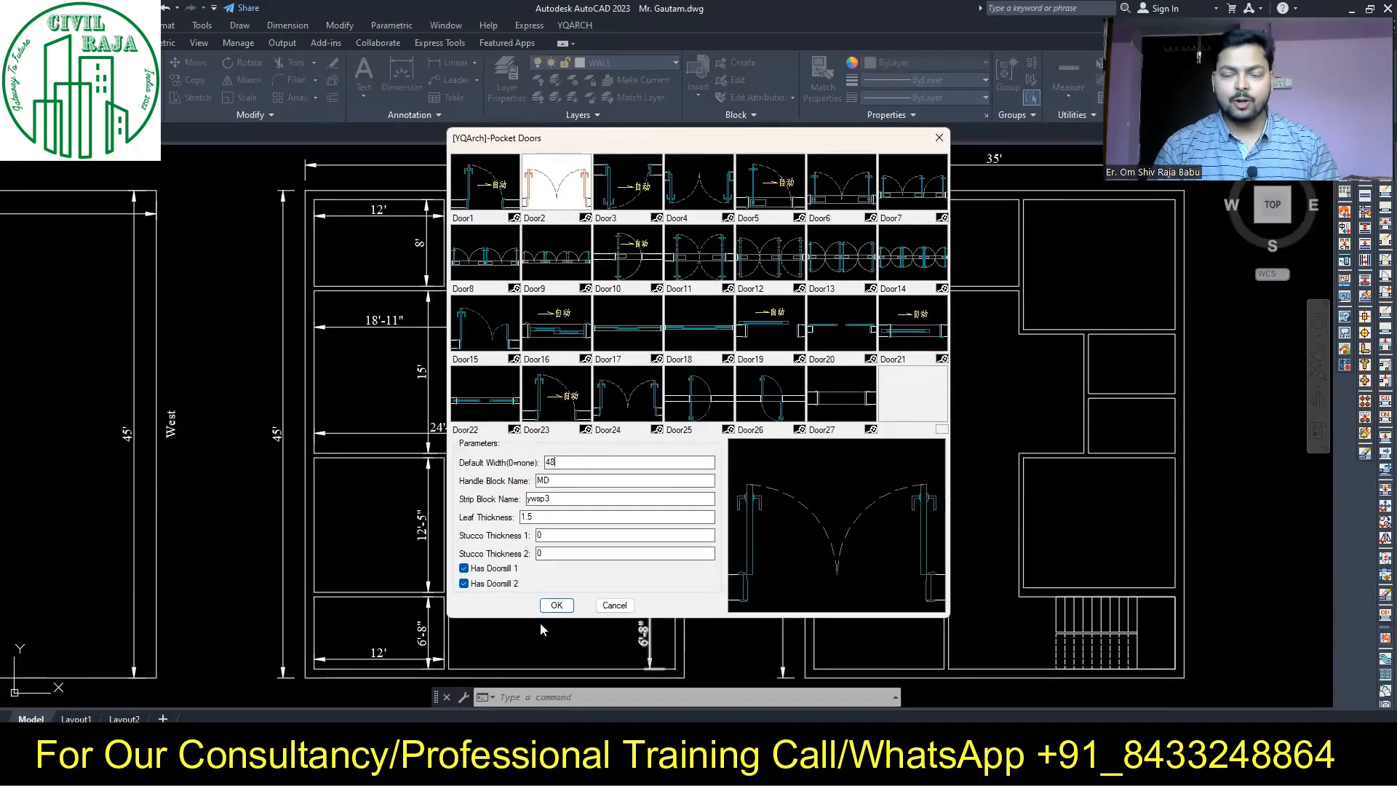
pyautogui.click(464, 568)
pyautogui.click(463, 583)
pyautogui.click(556, 606)
pyautogui.click(977, 669)
pyautogui.click(978, 633)
# Add 30-wide Door1 single doors to the upper small room's top wall and the lower small room's bottom wall
pyautogui.write('dd')
pyautogui.press('Return')
pyautogui.click(627, 698)
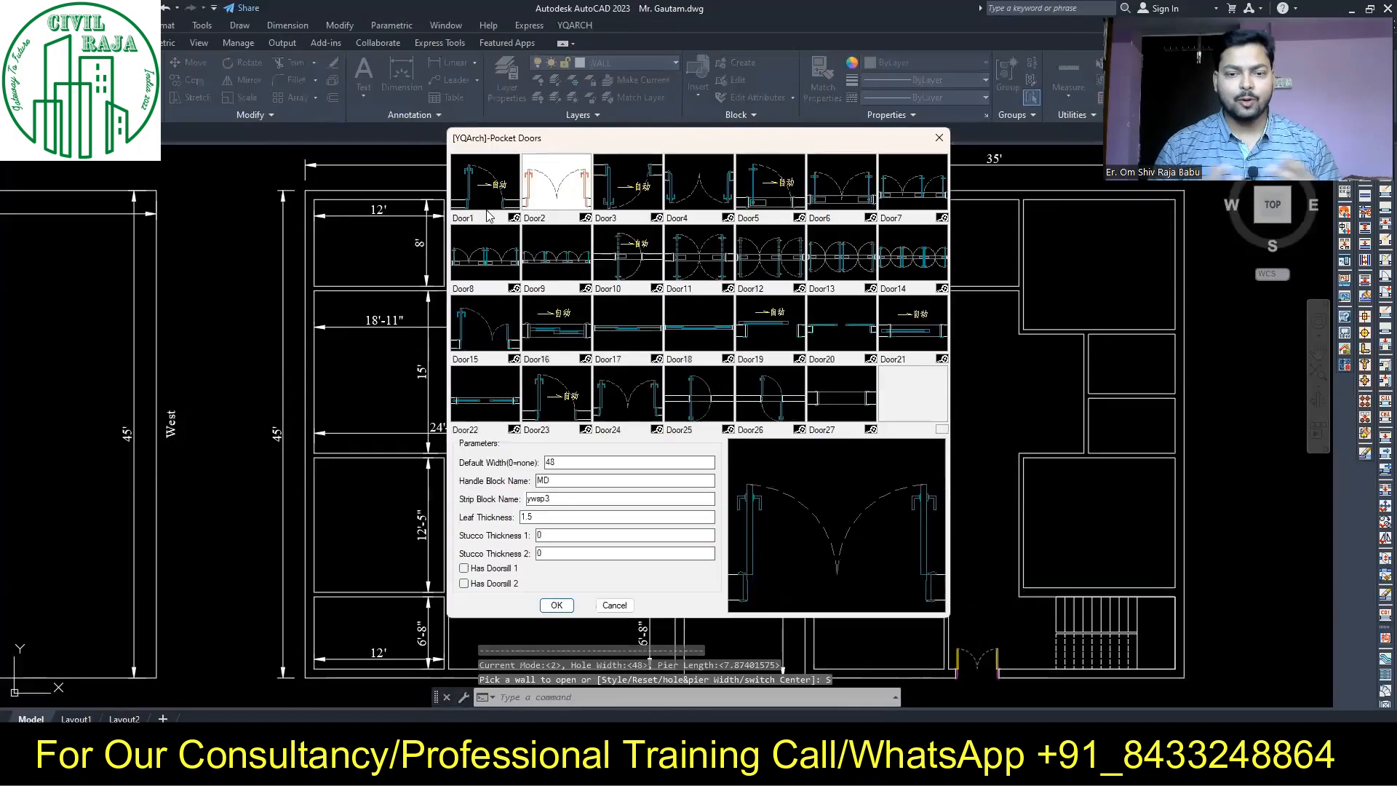
pyautogui.doubleClick(489, 211)
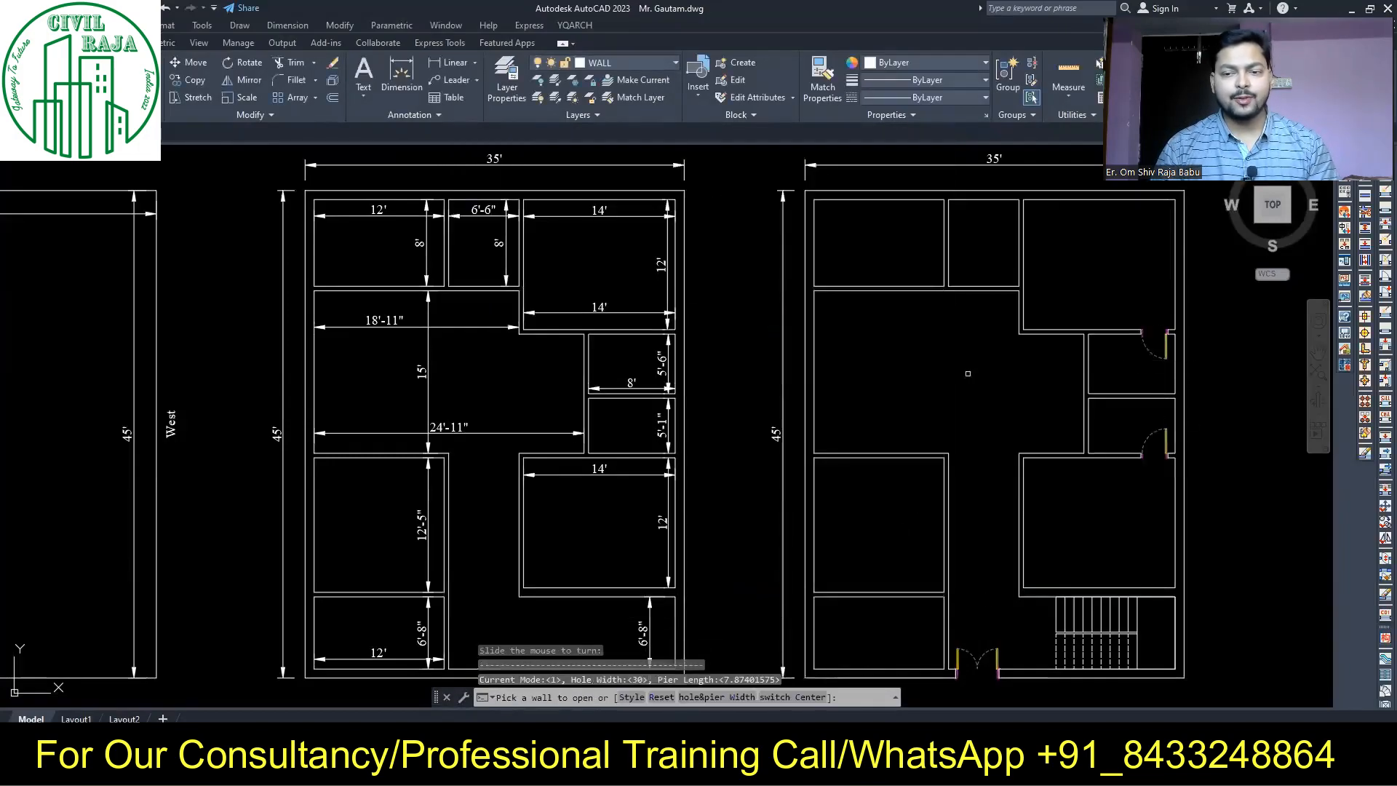
# Try a 30-wide single door near the left end of the top middle room's lower wall and undo it
pyautogui.click(630, 698)
pyautogui.doubleClick(490, 197)
pyautogui.click(969, 289)
pyautogui.click(982, 263)
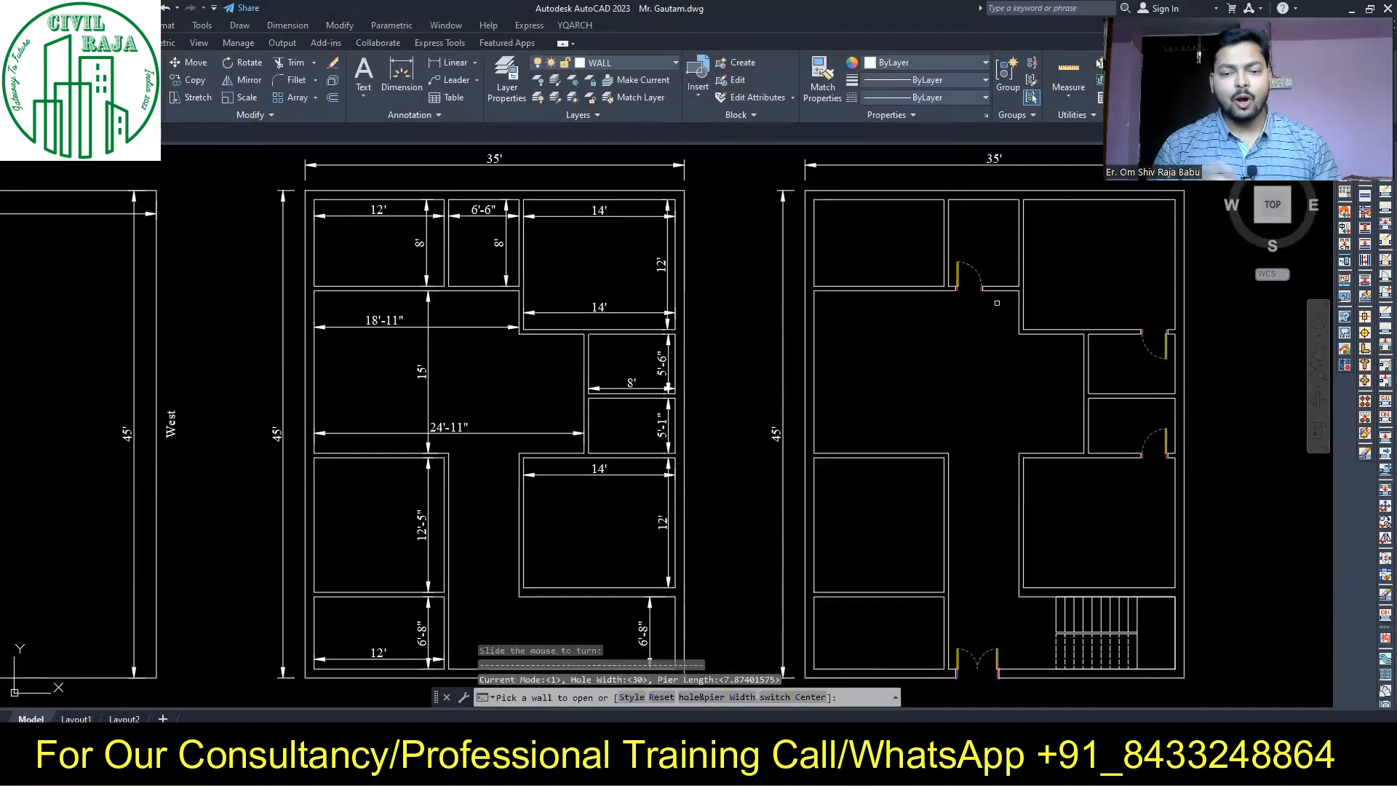
pyautogui.press('Escape')
pyautogui.hotkey('ctrl', 'z')
# Add a 30-wide single door near the right end of the top middle room's lower wall
pyautogui.rightClick(970, 337)
pyautogui.click(979, 348)
pyautogui.click(1003, 289)
pyautogui.click(1007, 265)
# Set the door width to 36 and add single doors to the top left room and the front left room
pyautogui.click(630, 698)
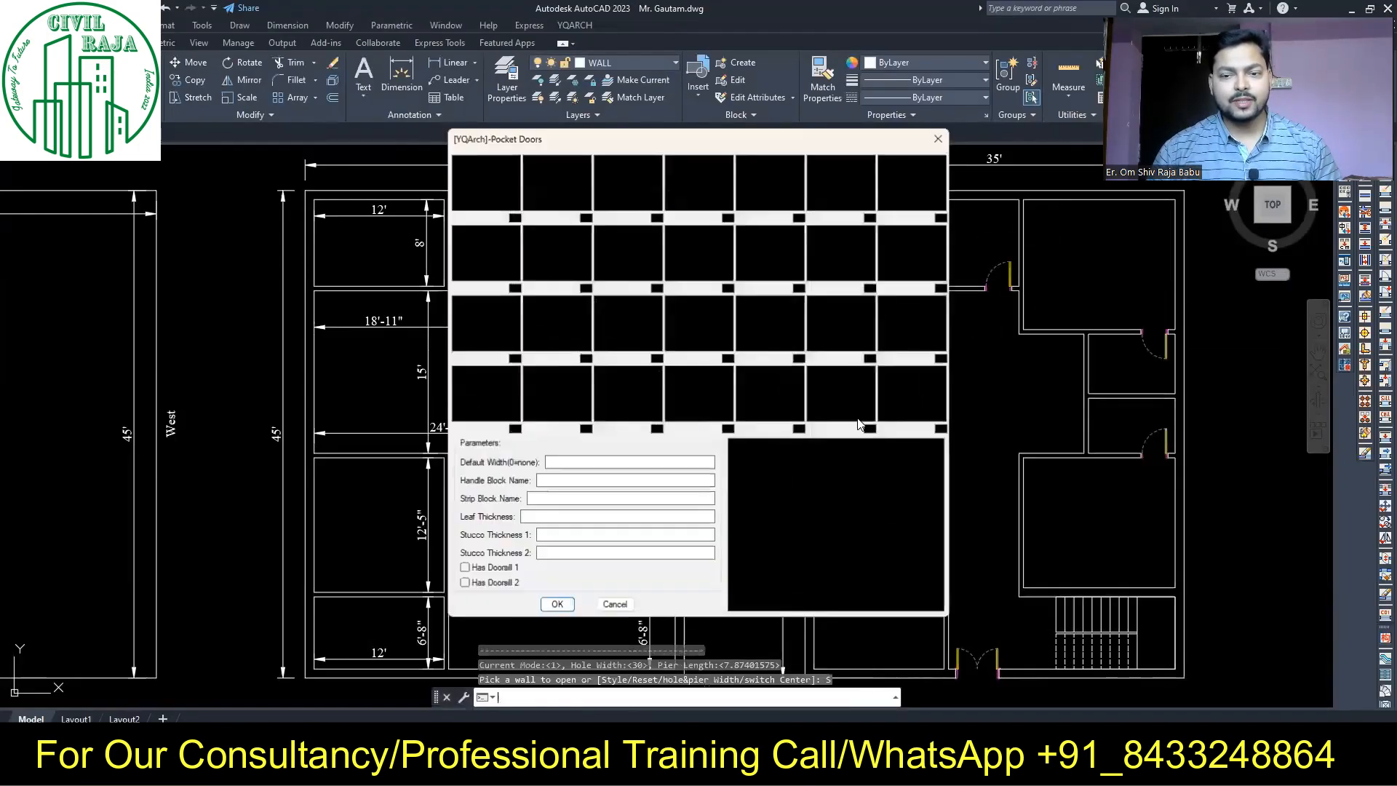
pyautogui.doubleClick(587, 464)
pyautogui.write('36')
pyautogui.click(558, 604)
pyautogui.click(928, 289)
pyautogui.click(932, 264)
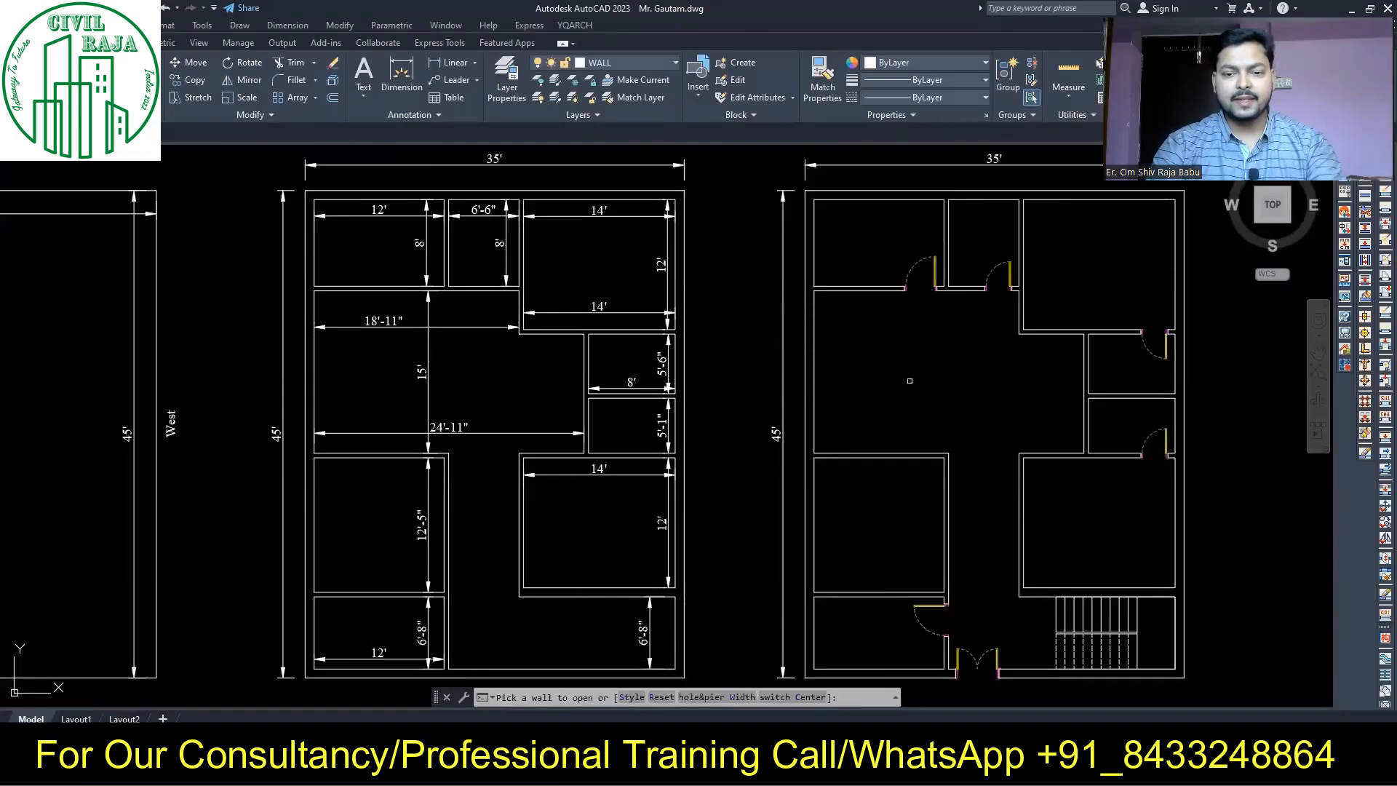
# Set the door width to 39 and add single doors to the top right, lower left and lower right rooms
pyautogui.write('S')
pyautogui.press('Return')
pyautogui.click(556, 604)
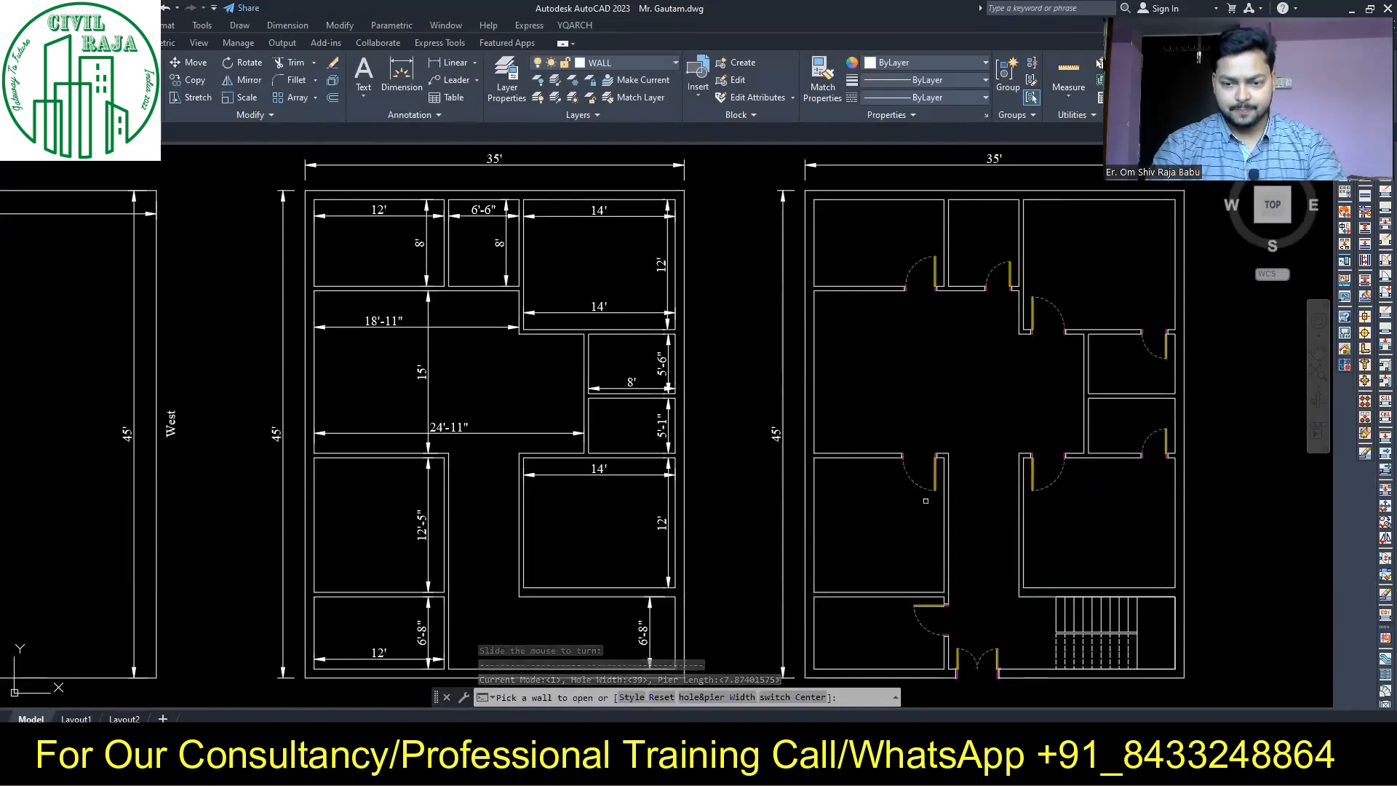
# Furnish the top left room with YQArch's Kitchen layout, placing counter, cooker, sink, icebox and floor tiling
pyautogui.write('jj')
pyautogui.press('Return')
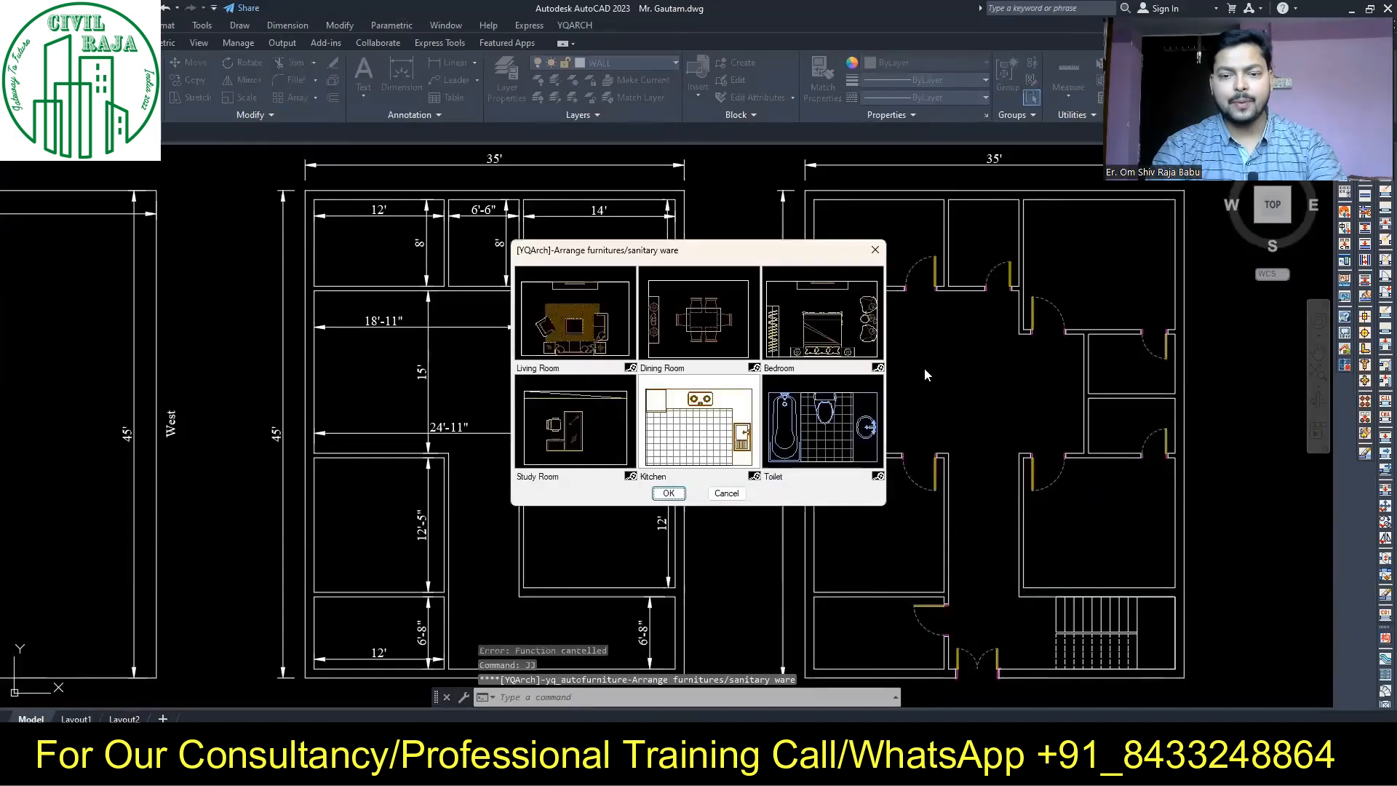
pyautogui.click(677, 494)
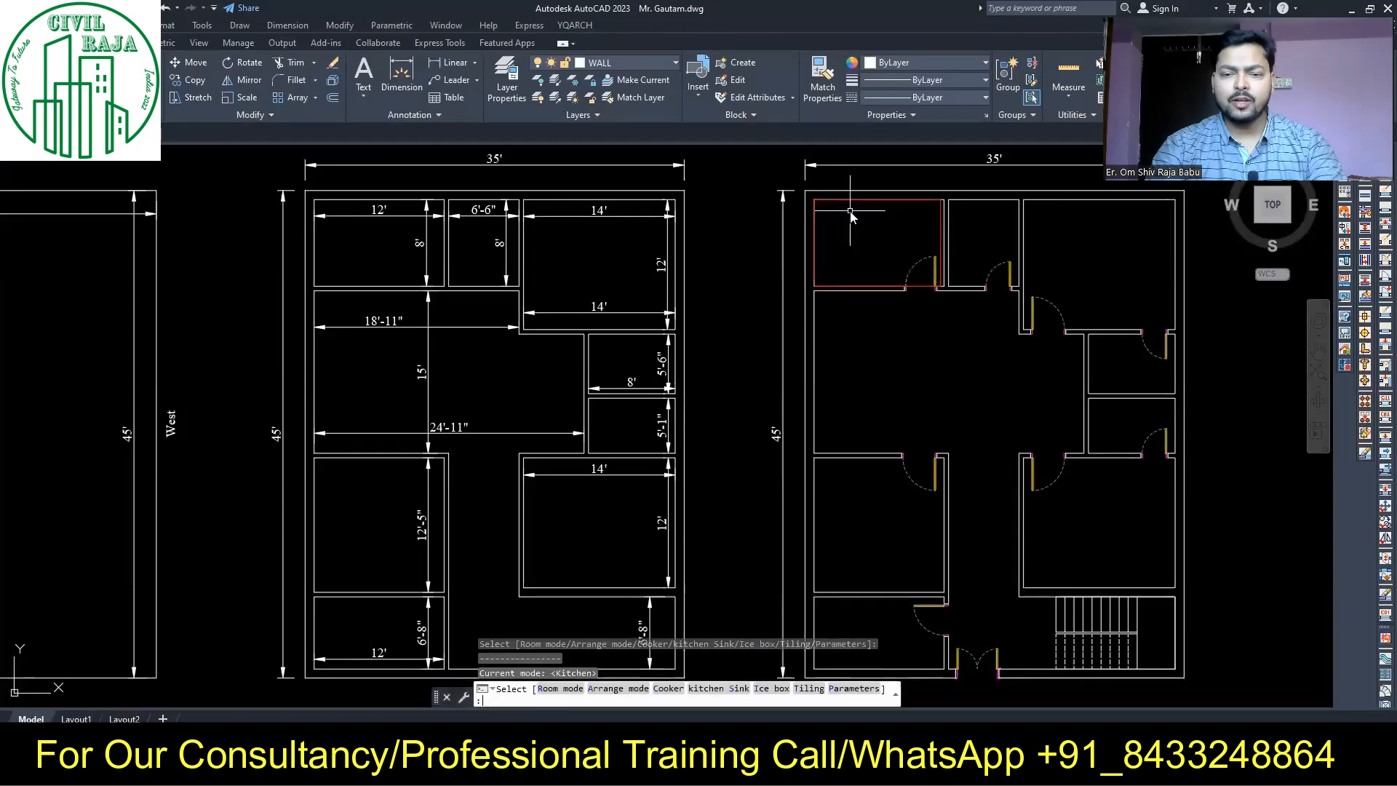
pyautogui.press('a')
pyautogui.press('a')
pyautogui.press('a')
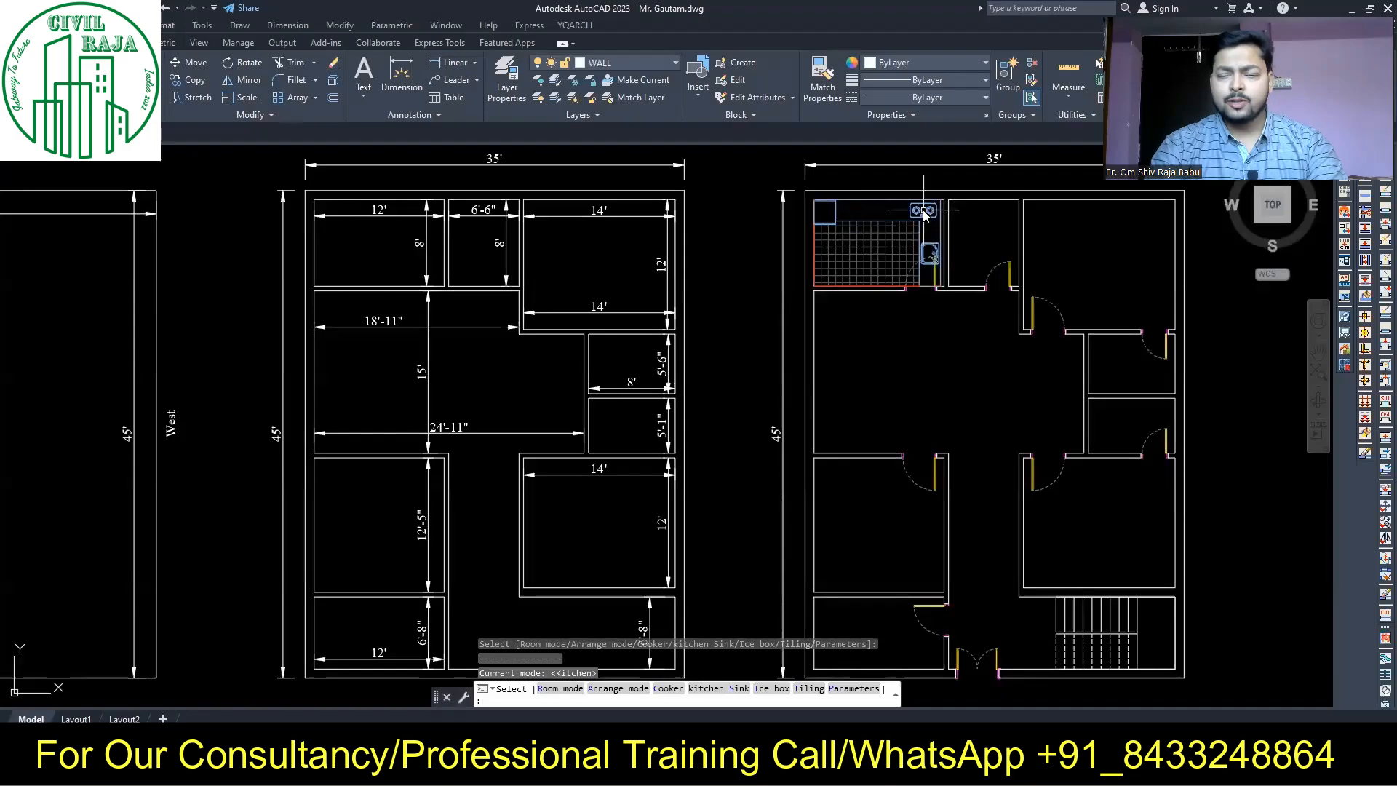
pyautogui.click(850, 239)
pyautogui.scroll(5, 914, 202)
pyautogui.press('Escape')
# Move the kitchen sink along the upper counter towards the partition corner
pyautogui.click(889, 236)
pyautogui.click(811, 221)
pyautogui.write('m')
pyautogui.press('space')
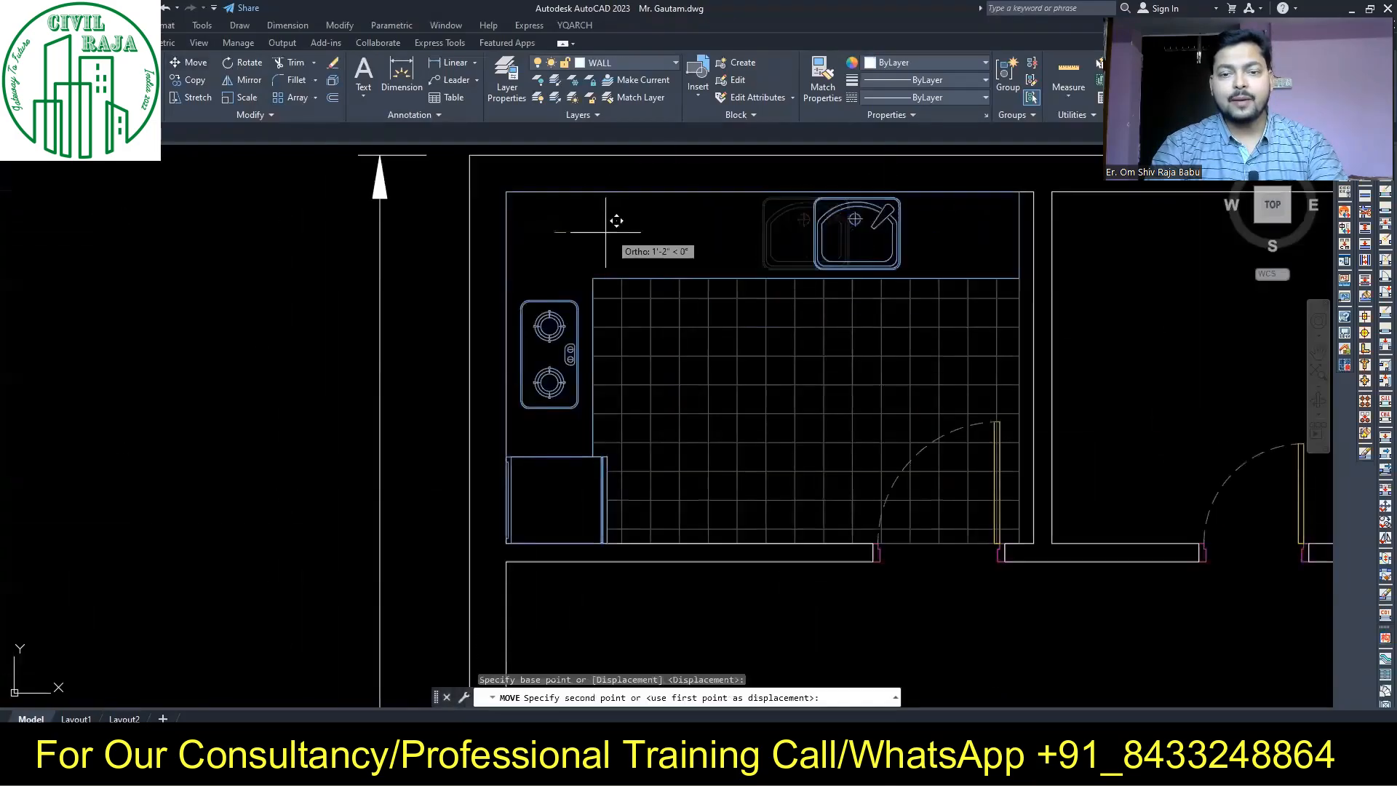
pyautogui.click(554, 232)
# Move the cooker from the left counter to the kitchen's upper counter and rotate it to face the room
pyautogui.click(551, 301)
pyautogui.write('m')
pyautogui.click(541, 261)
pyautogui.click(742, 251)
pyautogui.write('ro')
pyautogui.click(749, 355)
pyautogui.click(748, 440)
pyautogui.click(805, 371)
pyautogui.write('m')
pyautogui.click(536, 335)
pyautogui.click(535, 217)
# Try YQArch's Toilet layout in the top middle room, changing the bathtub and sink types and switching the tiling
pyautogui.scroll(-2, 602, 366)
pyautogui.write('jj')
pyautogui.click(820, 426)
pyautogui.click(667, 493)
pyautogui.click(883, 258)
pyautogui.click(1061, 477)
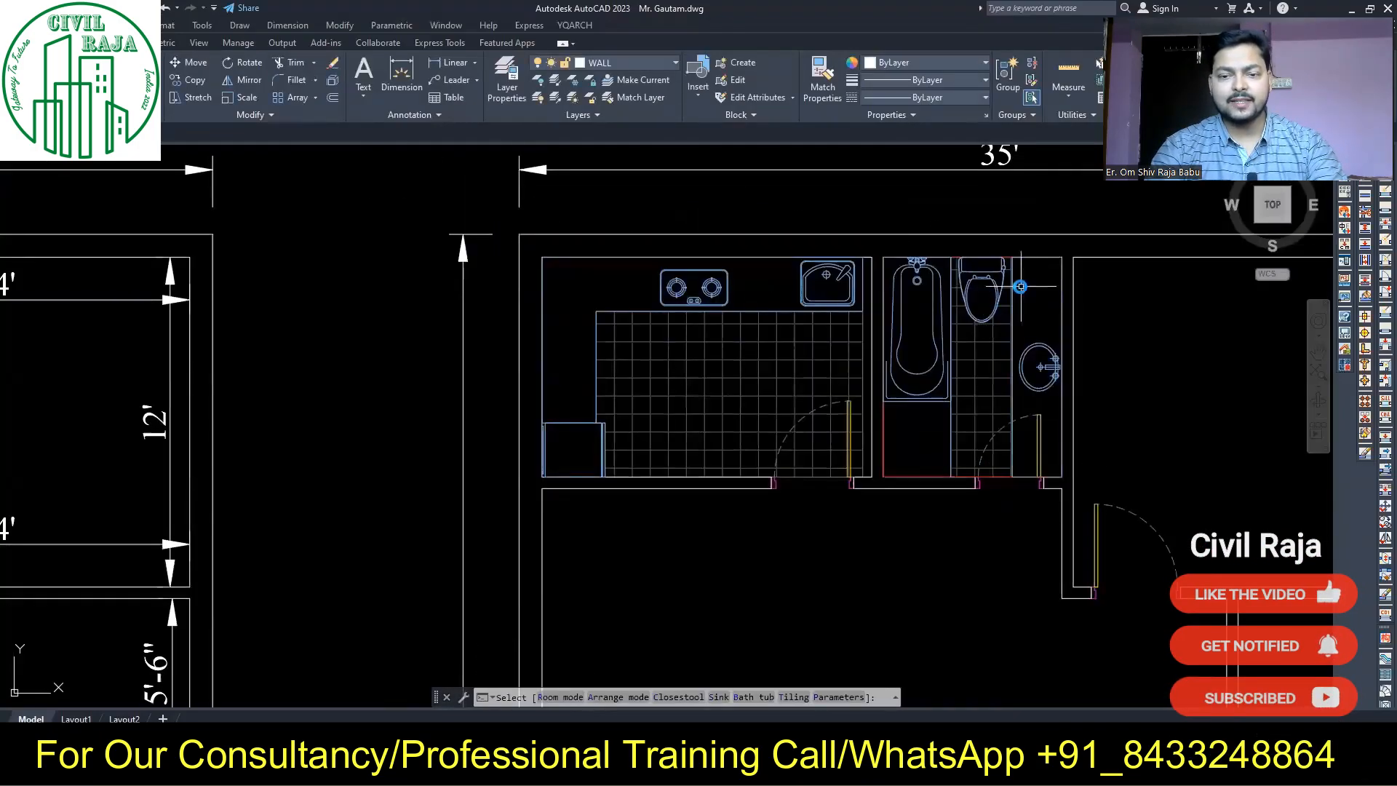
pyautogui.write('b b s ')
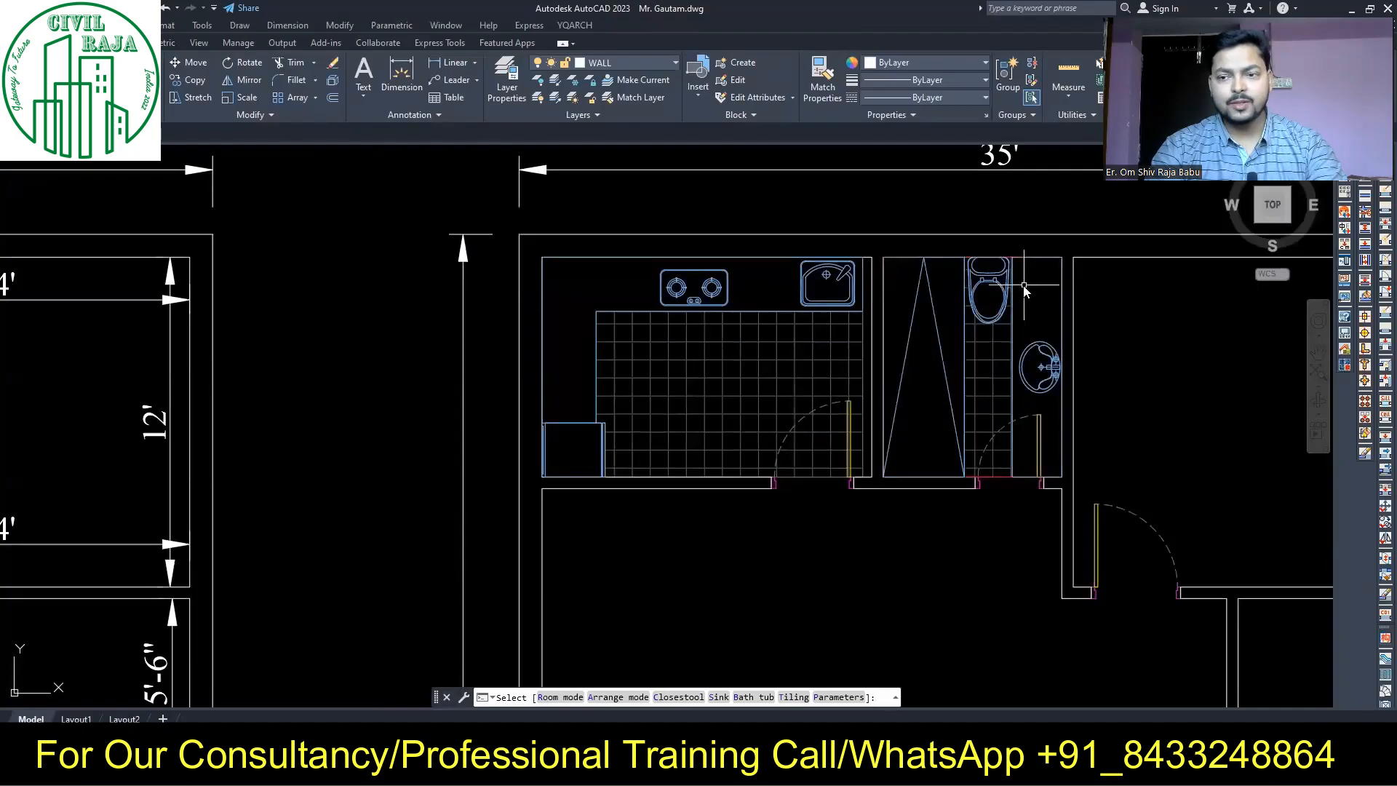
pyautogui.write('t')
# Try to delete the washroom's counter and rotate the shower fixture across the room's lower part
pyautogui.click(1012, 337)
pyautogui.press('Delete')
pyautogui.click(913, 271)
pyautogui.press('Escape')
pyautogui.click(898, 303)
pyautogui.click(242, 62)
pyautogui.click(963, 363)
pyautogui.click(984, 301)
pyautogui.hotkey('ctrl', 'z')
pyautogui.click(963, 313)
pyautogui.press('space')
pyautogui.click(965, 370)
pyautogui.doubleClick(973, 353)
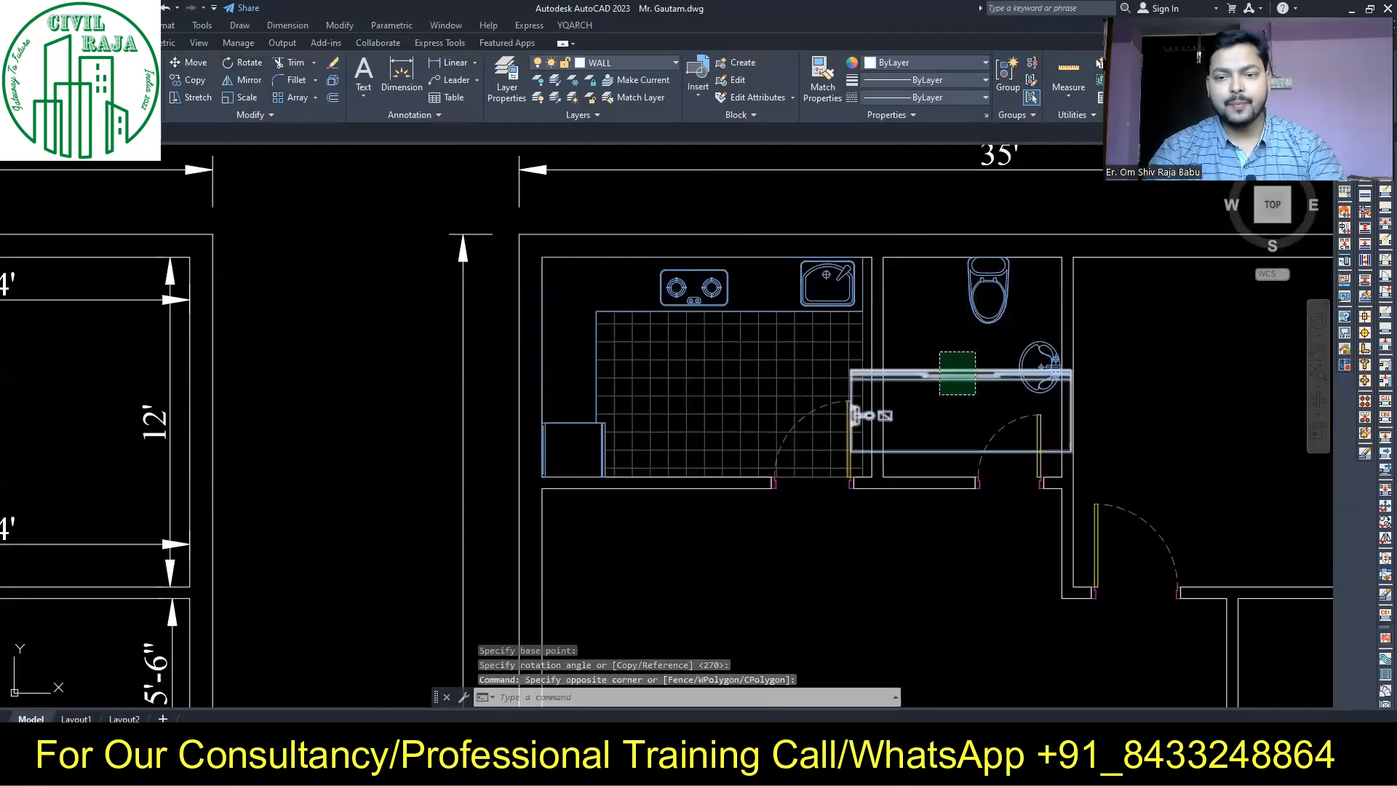
pyautogui.click(1071, 414)
pyautogui.scroll(4, 1064, 413)
pyautogui.scroll(-4, 750, 383)
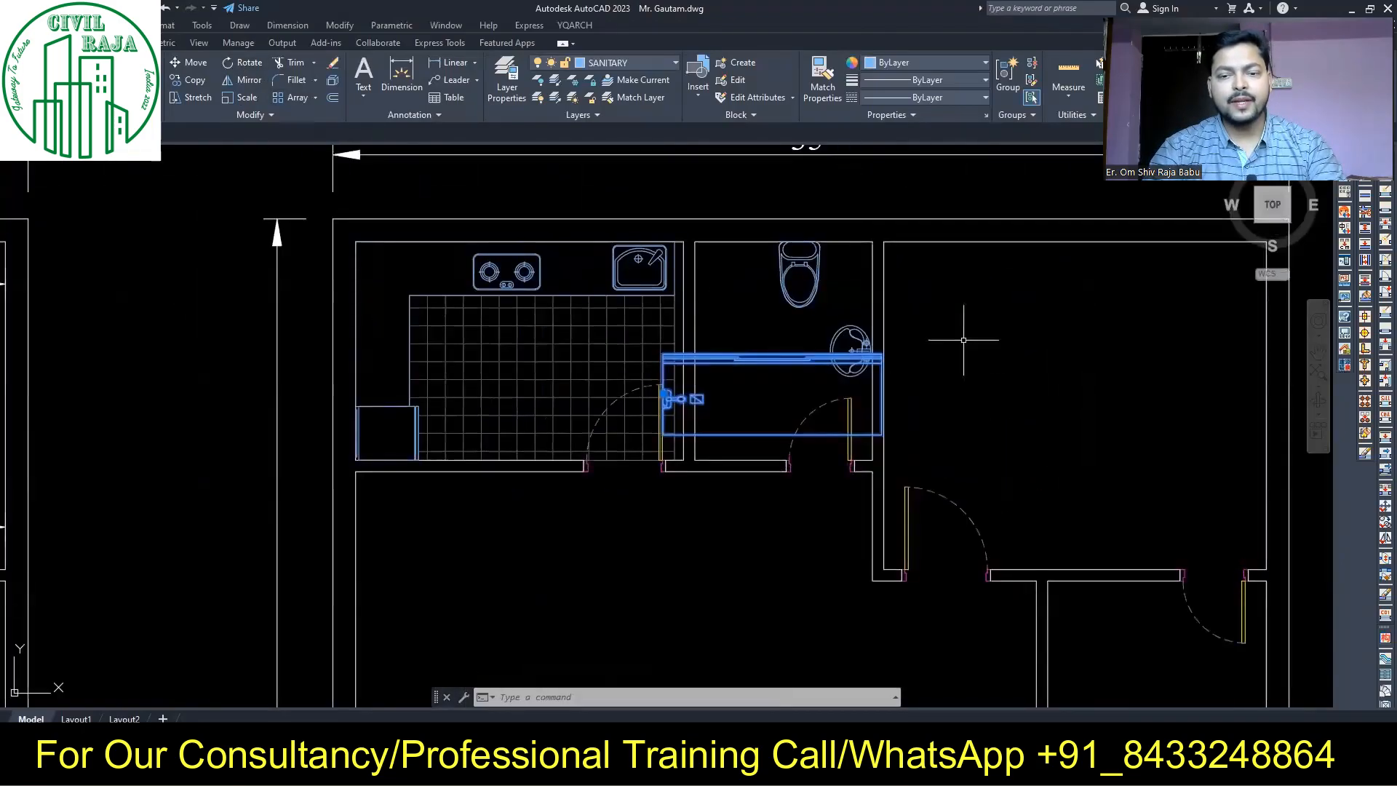
# Undo the fixture rotation and the whole trial washroom layout
pyautogui.hotkey('ctrl', 'z')
pyautogui.hotkey('ctrl', 'z')
pyautogui.hotkey('ctrl', 'z')
pyautogui.hotkey('ctrl', 'z')
pyautogui.hotkey('ctrl', 'z')
pyautogui.hotkey('ctrl', 'z')
# Furnish the top middle room with the Toilet layout again, using only a closestool and a sink counter
pyautogui.write('jj')
pyautogui.press('space')
pyautogui.click(818, 429)
pyautogui.click(677, 498)
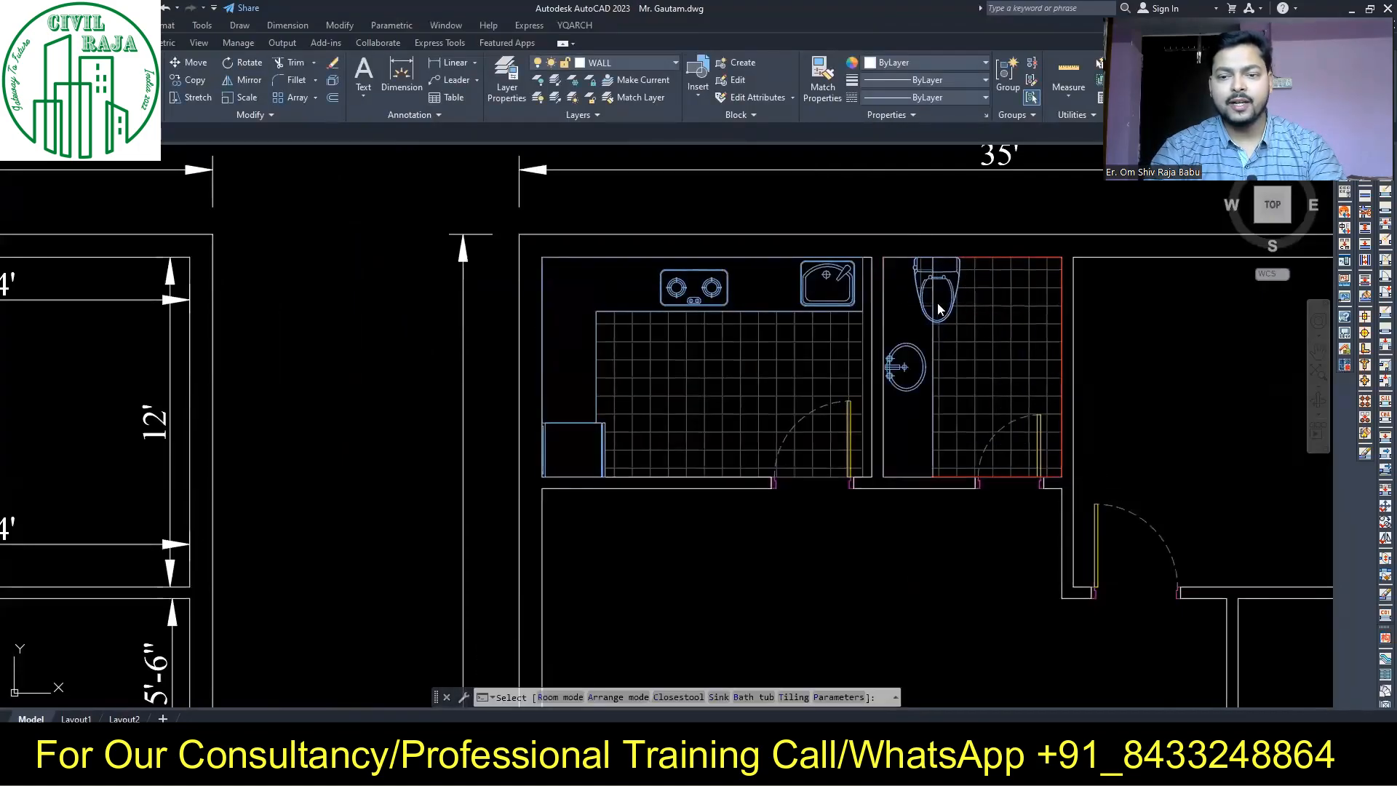
pyautogui.press('a')
pyautogui.press('a')
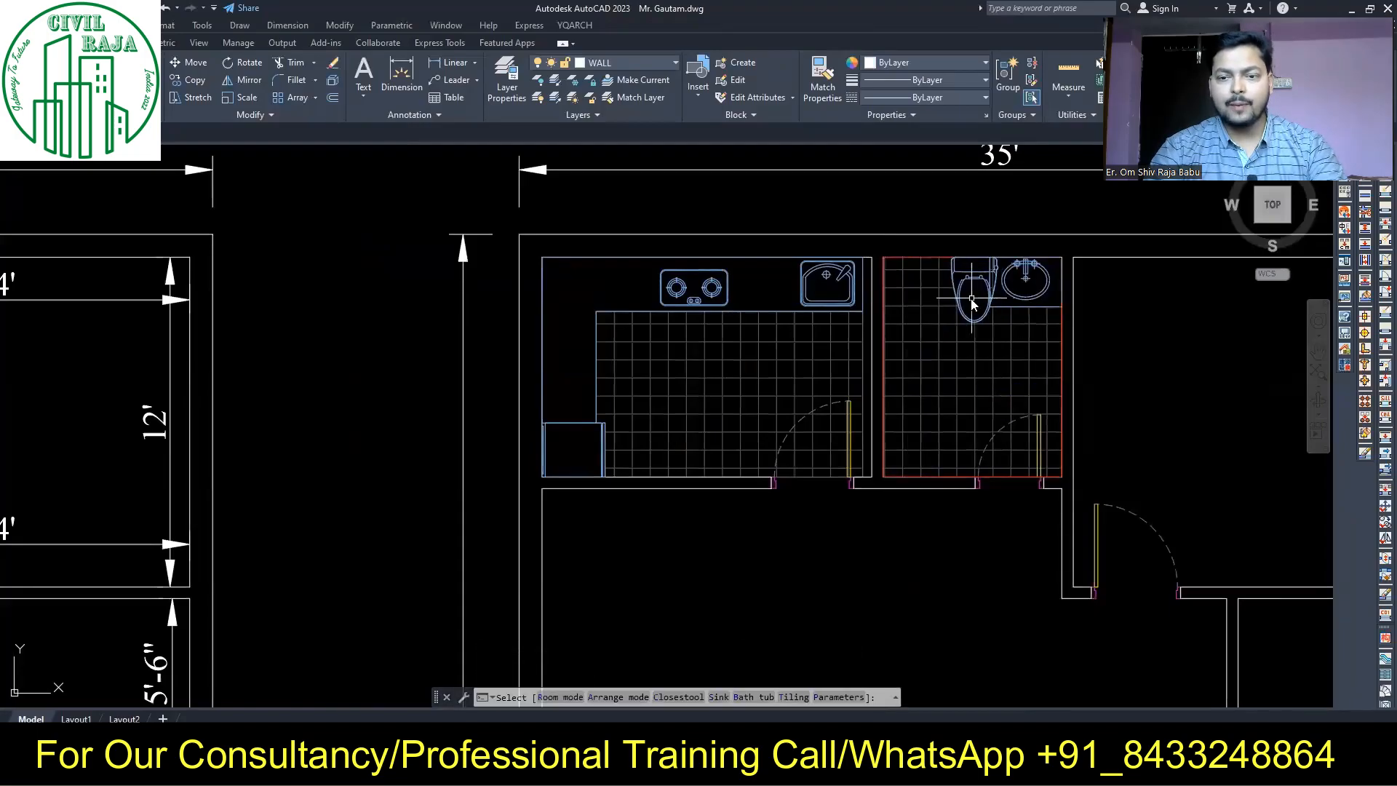
pyautogui.click(933, 297)
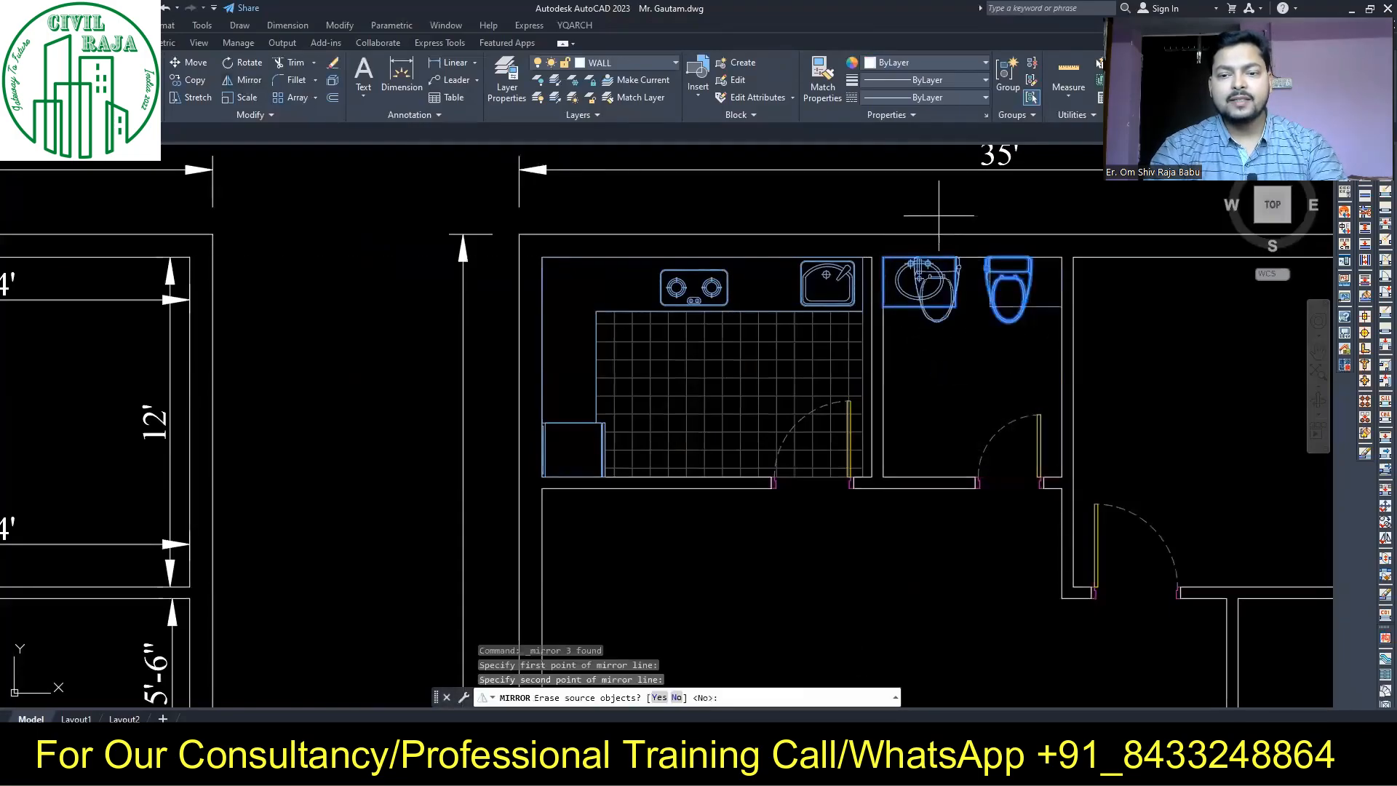
# Move the sink counter into the washroom's top right corner, beside the closestool
pyautogui.click(192, 65)
pyautogui.click(919, 257)
pyautogui.click(1025, 258)
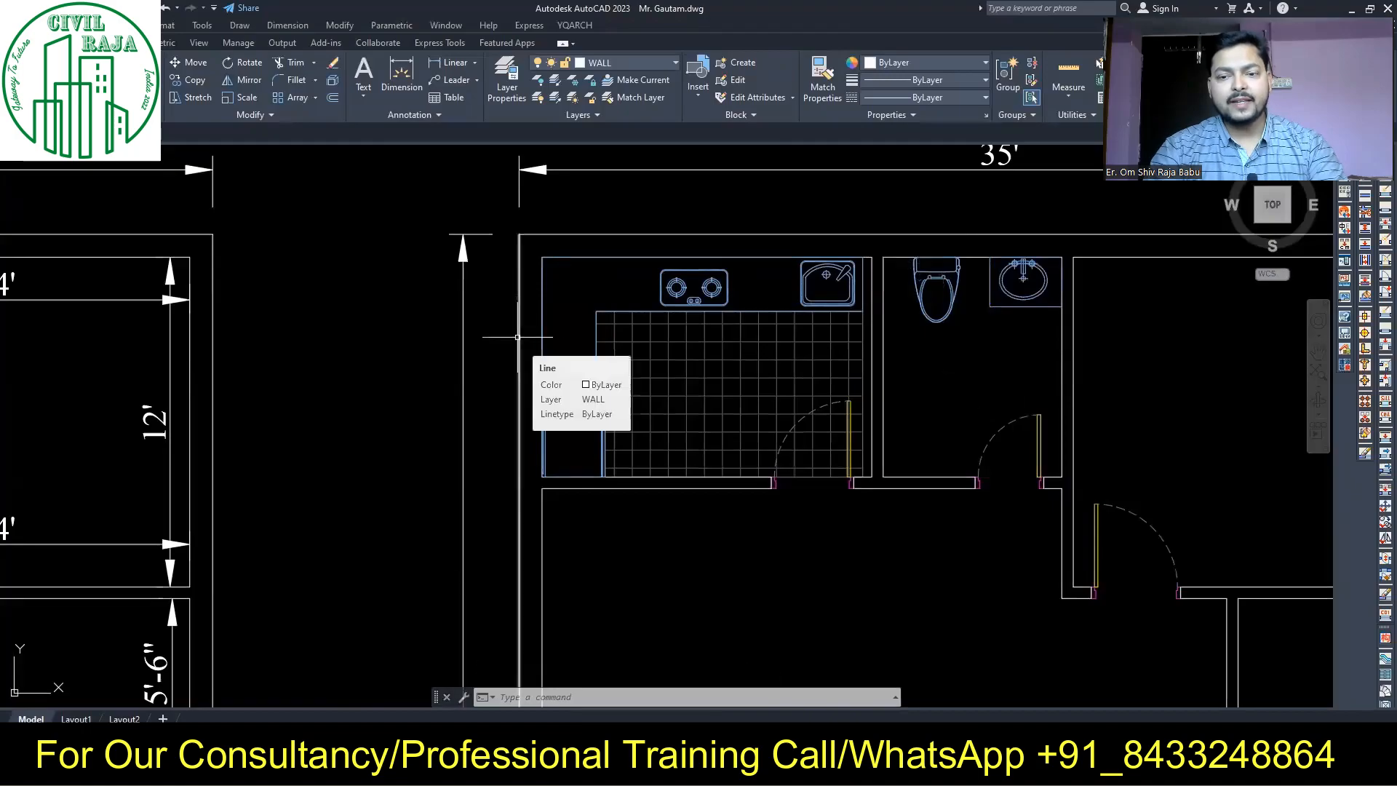
# Furnish the top right room with YQArch's Bedroom layout, switching the bed type and the wardrobe arrangement
pyautogui.scroll(-2, 863, 337)
pyautogui.moveTo(862, 336); pyautogui.dragTo(583, 320, button='middle')
pyautogui.write('JJ')
pyautogui.press('Return')
pyautogui.doubleClick(805, 320)
pyautogui.click(715, 271)
pyautogui.click(954, 476)
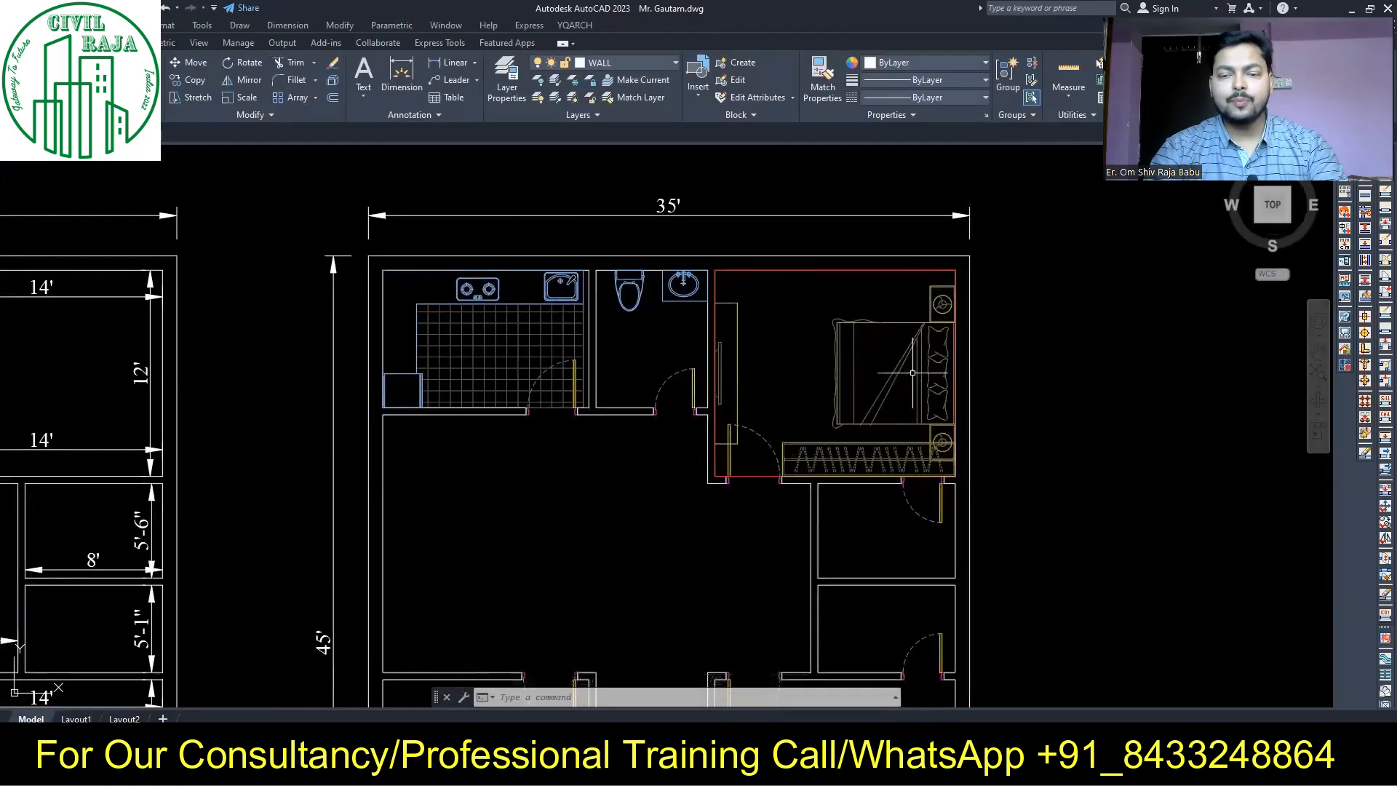
pyautogui.press('b')
pyautogui.press('a')
# Move the bed with its side tables down and the TV unit up in the top right bedroom
pyautogui.click(906, 362)
pyautogui.click(840, 400)
pyautogui.click(189, 64)
pyautogui.click(1049, 282)
pyautogui.click(1048, 309)
pyautogui.click(803, 337)
pyautogui.click(730, 323)
pyautogui.click(189, 64)
pyautogui.click(1109, 329)
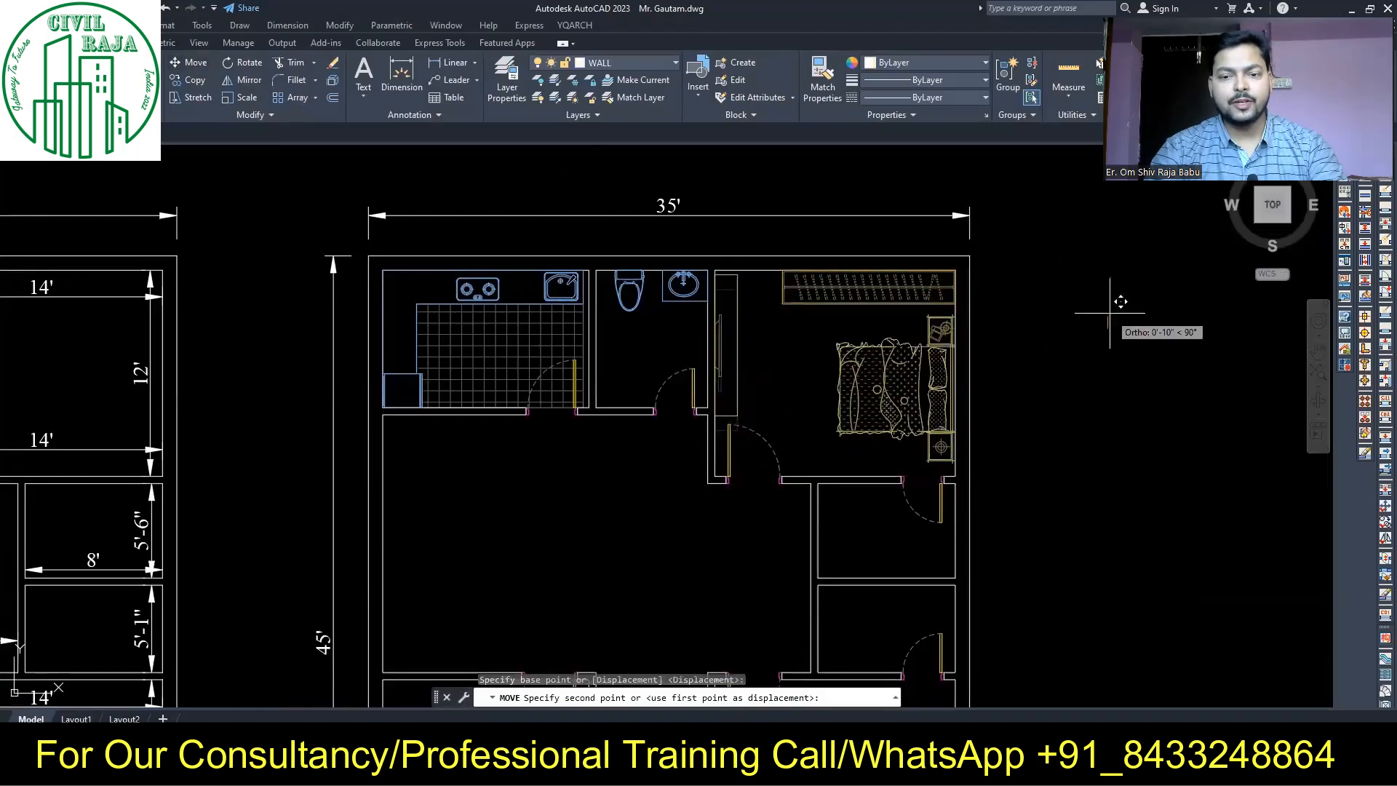
pyautogui.press('Escape')
# Stretch the upper small room's door opening to the left end of its top wall and mirror the door swing
pyautogui.scroll(4, 931, 513)
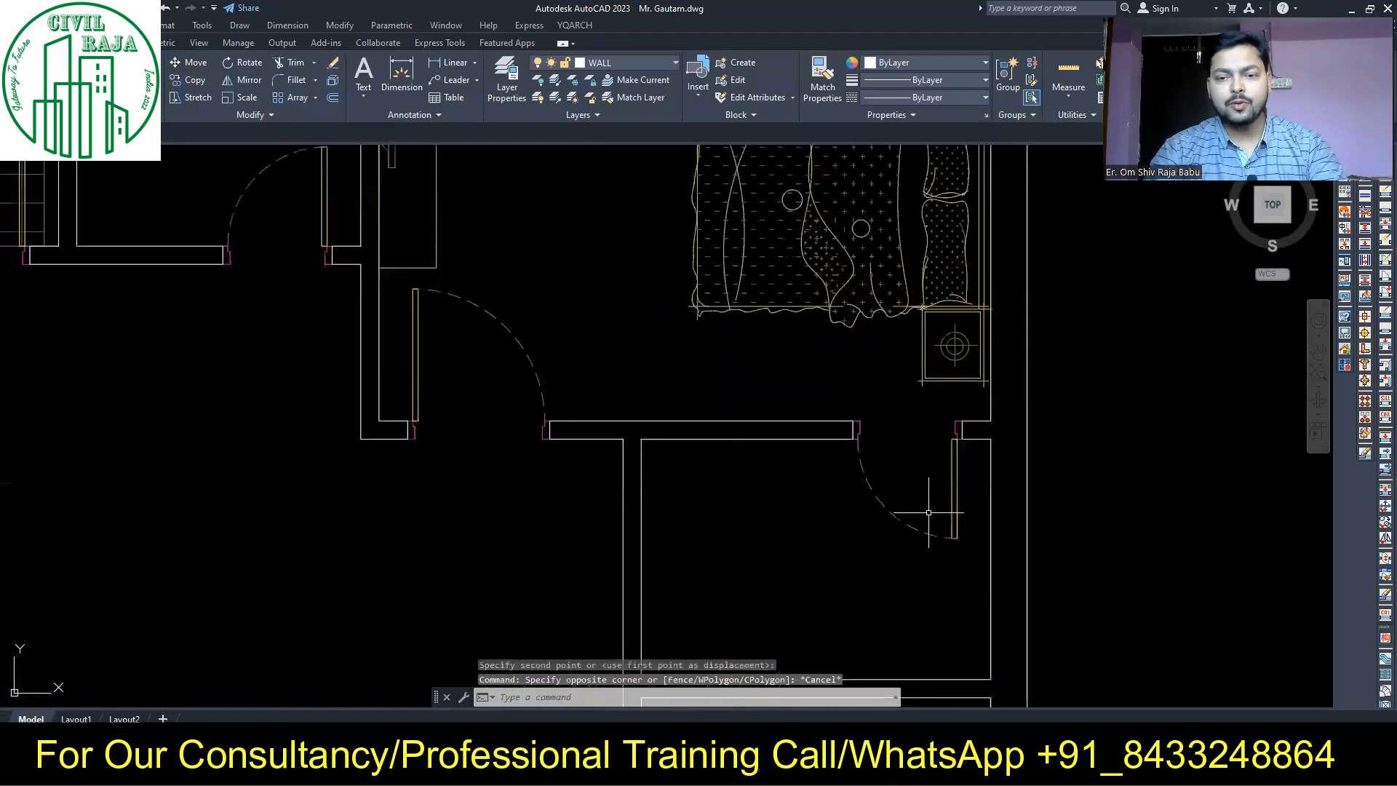
pyautogui.click(973, 553)
pyautogui.click(842, 408)
pyautogui.write('s')
pyautogui.press('Return')
pyautogui.click(904, 427)
pyautogui.click(709, 429)
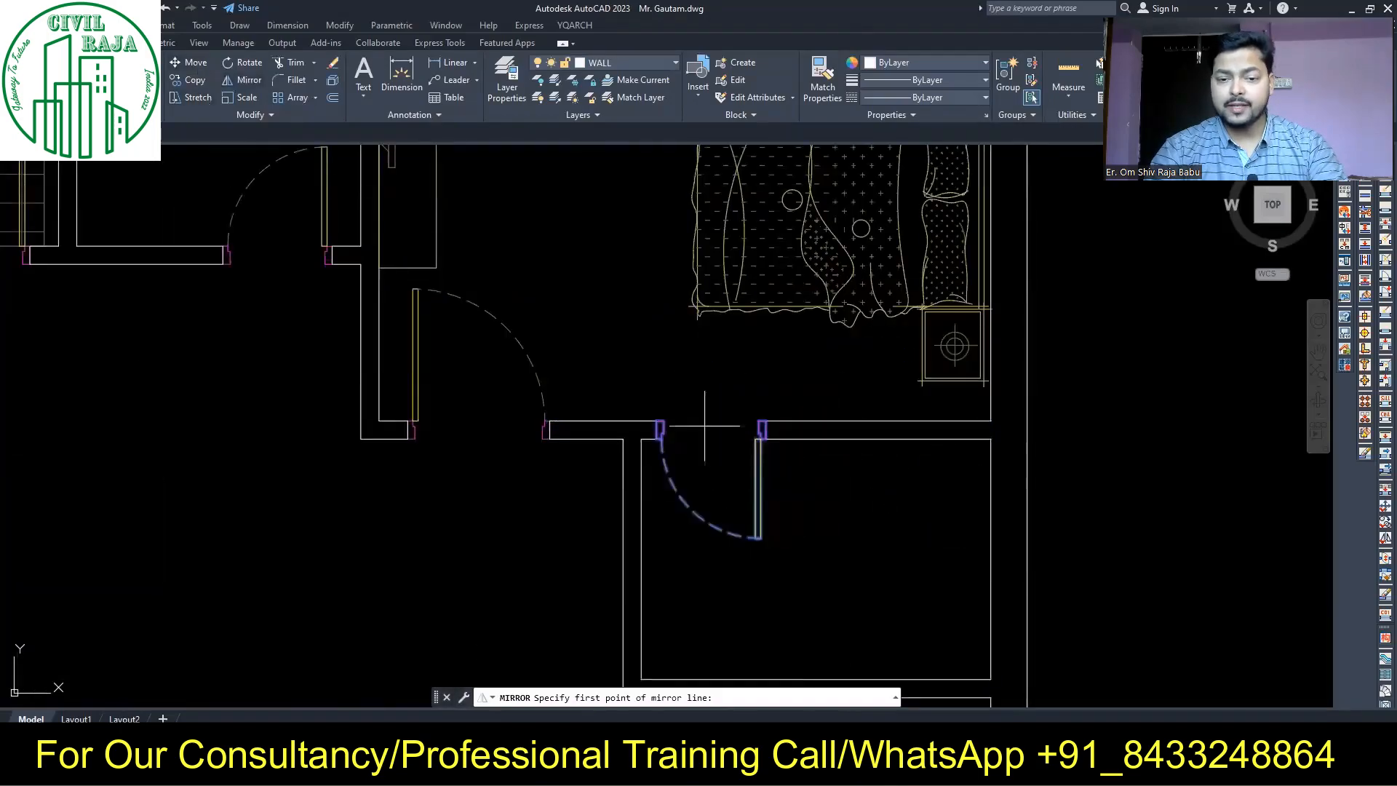
pyautogui.press('Return')
pyautogui.scroll(-5, 727, 291)
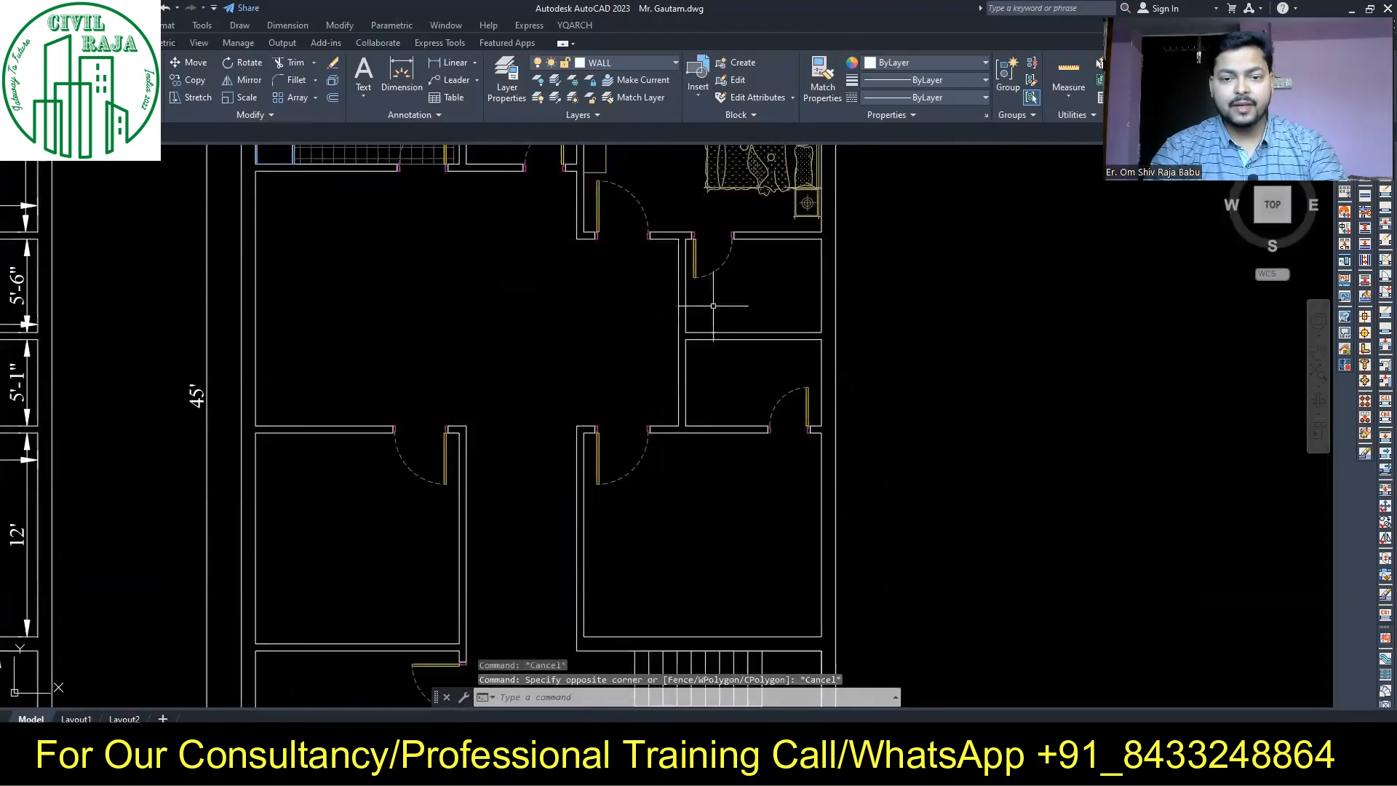
pyautogui.scroll(-2, 704, 403)
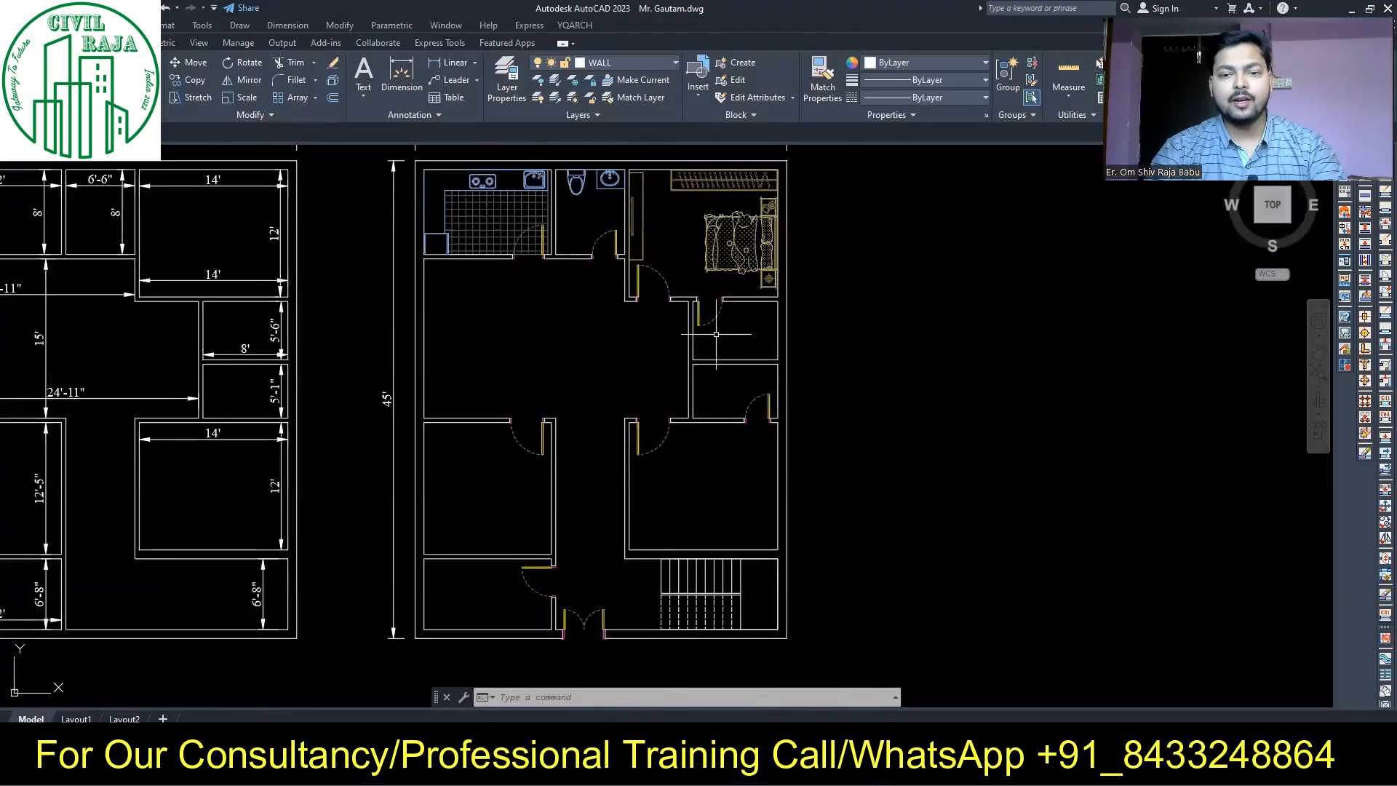
# Copy the top right bedroom's bed, TV unit and wardrobe into the lower right bedroom and mirror that set vertically, erasing its source
pyautogui.click(720, 280)
pyautogui.click(636, 225)
pyautogui.click(688, 203)
pyautogui.click(672, 188)
pyautogui.click(778, 296)
pyautogui.click(778, 549)
pyautogui.press('Escape')
pyautogui.scroll(2, 702, 491)
pyautogui.write('mi')
pyautogui.click(822, 483)
pyautogui.click(957, 461)
pyautogui.write('y')
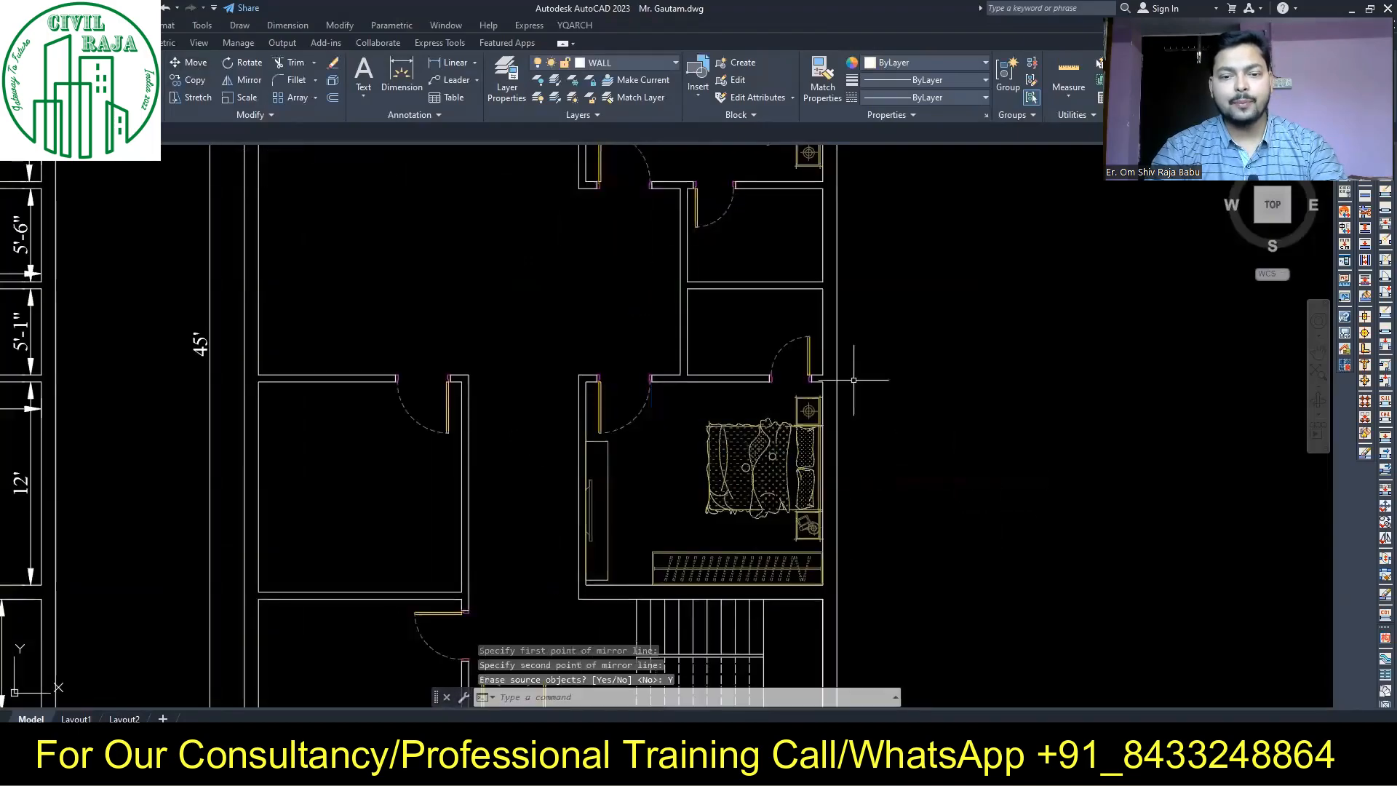
# Stretch the lower small room's door opening to the left end of its bottom wall
pyautogui.scroll(2, 747, 343)
pyautogui.click(854, 424)
pyautogui.click(769, 358)
pyautogui.write('s')
pyautogui.click(696, 292)
pyautogui.click(695, 331)
# Mirror the lower small room's door so it hinges on the left jamb, using a temporary helper line, and delete the leftovers
pyautogui.write('mi')
pyautogui.scroll(5, 684, 410)
pyautogui.press('Escape')
pyautogui.write('l')
pyautogui.click(642, 396)
pyautogui.click(814, 396)
pyautogui.press('Escape')
pyautogui.click(830, 320)
pyautogui.click(774, 280)
pyautogui.click(657, 698)
pyautogui.click(749, 364)
pyautogui.click(706, 411)
pyautogui.press('Delete')
pyautogui.scroll(-8, 707, 409)
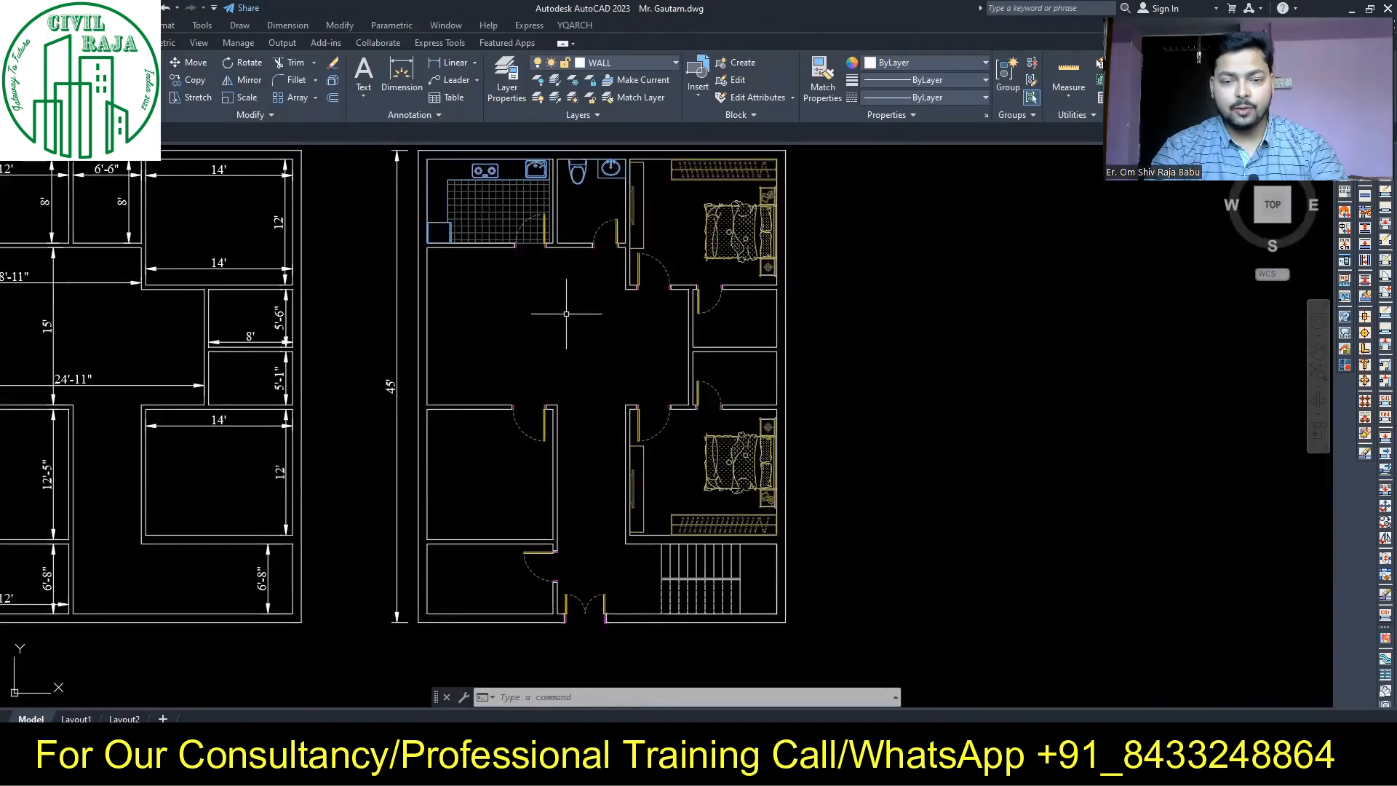
# Furnish the middle left room with YQArch's Bedroom layout, with the bed on the left wall and the wardrobe along the top wall
pyautogui.moveTo(566, 314); pyautogui.dragTo(641, 204, button='middle')
pyautogui.scroll(2, 520, 234)
pyautogui.scroll(-2, 526, 543)
pyautogui.moveTo(732, 488); pyautogui.dragTo(1108, 489, button='middle')
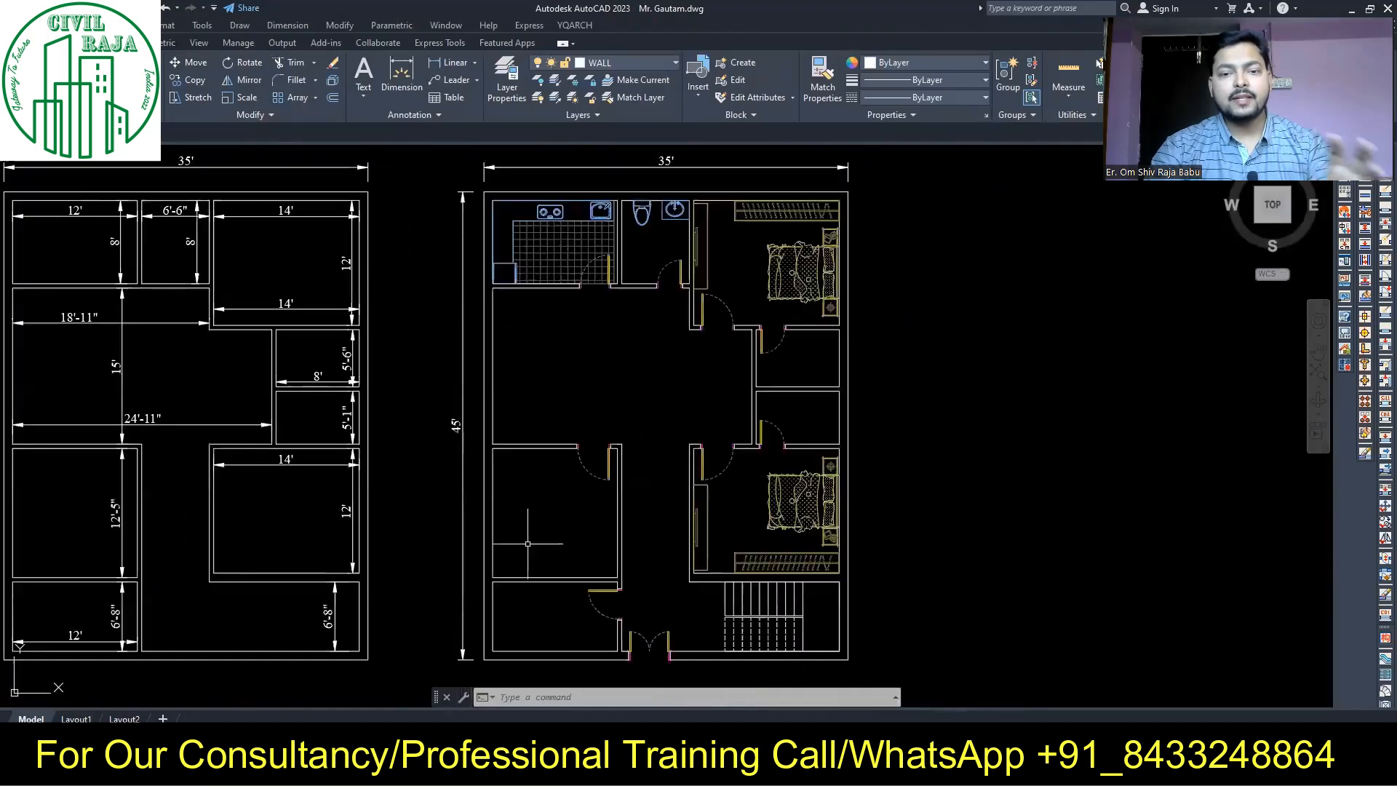
pyautogui.scroll(2, 910, 556)
pyautogui.moveTo(909, 556); pyautogui.dragTo(707, 548, button='middle')
pyautogui.write('jj')
pyautogui.click(820, 315)
pyautogui.click(667, 492)
pyautogui.click(836, 587)
pyautogui.click(633, 379)
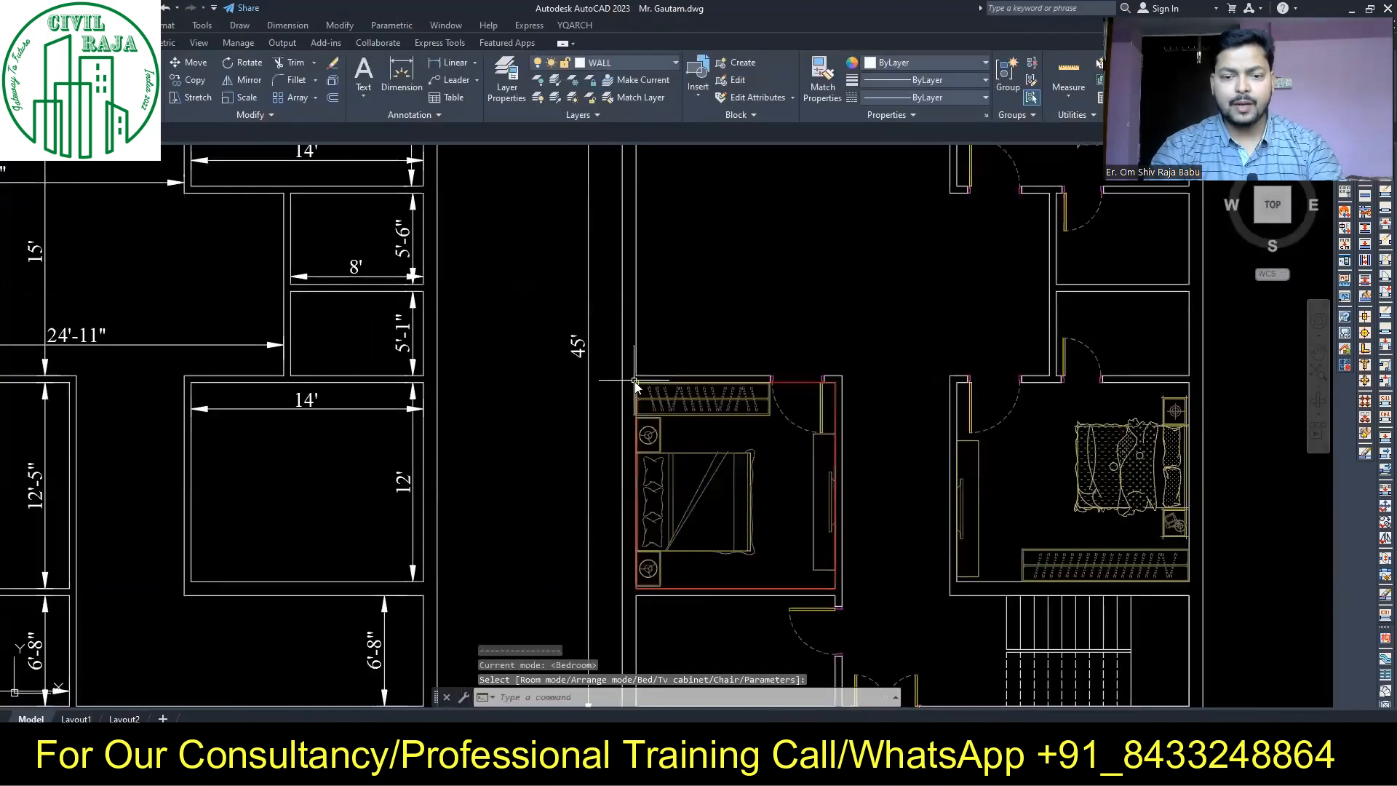
pyautogui.press('Escape')
pyautogui.click(887, 522)
pyautogui.click(543, 273)
# Fill the upper small room on the right side with YQArch's Toilet layout, switching the arrangement and the bath tub option
pyautogui.write('jj')
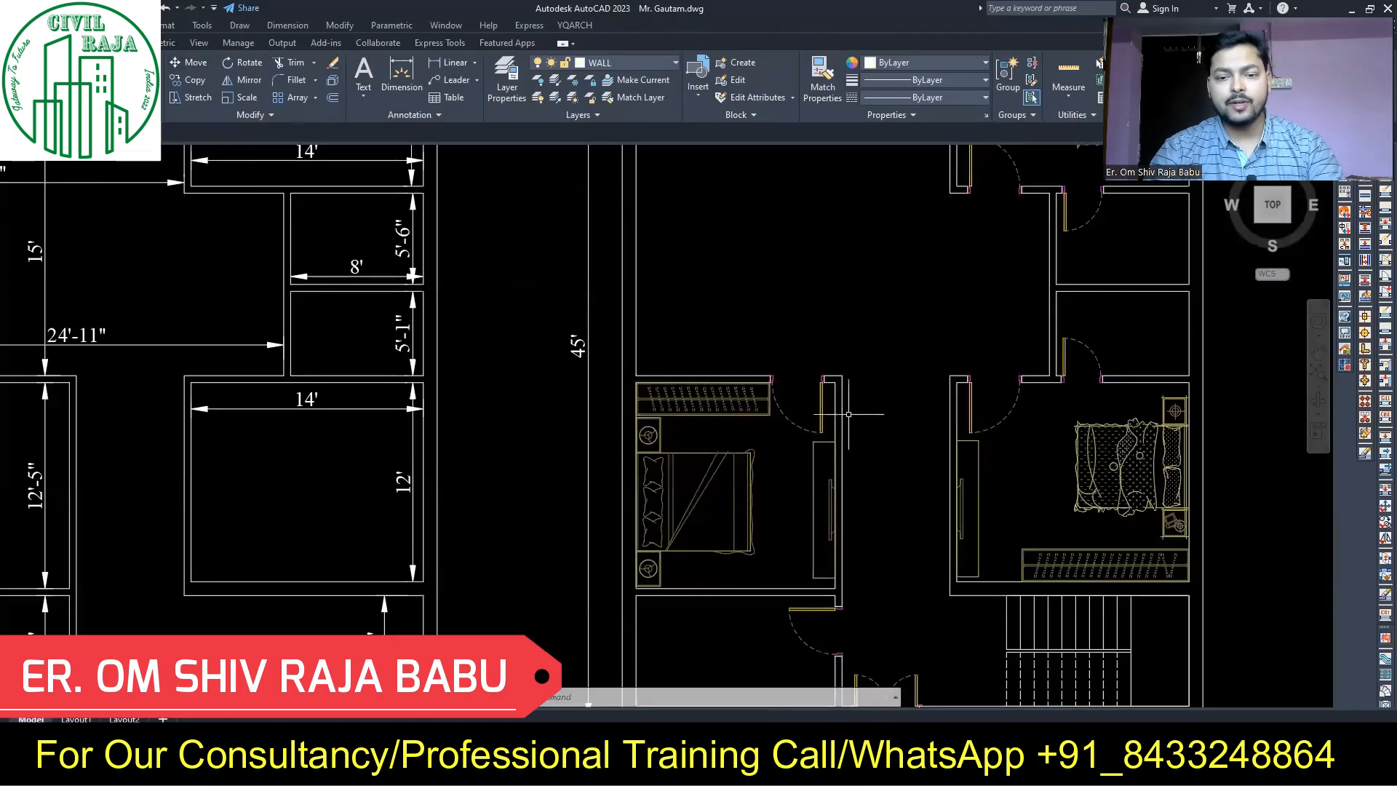
pyautogui.scroll(-2, 702, 442)
pyautogui.scroll(2, 970, 402)
pyautogui.write('jj')
pyautogui.click(823, 424)
pyautogui.click(667, 492)
pyautogui.click(870, 321)
pyautogui.click(1002, 411)
pyautogui.press('a')
pyautogui.press('b')
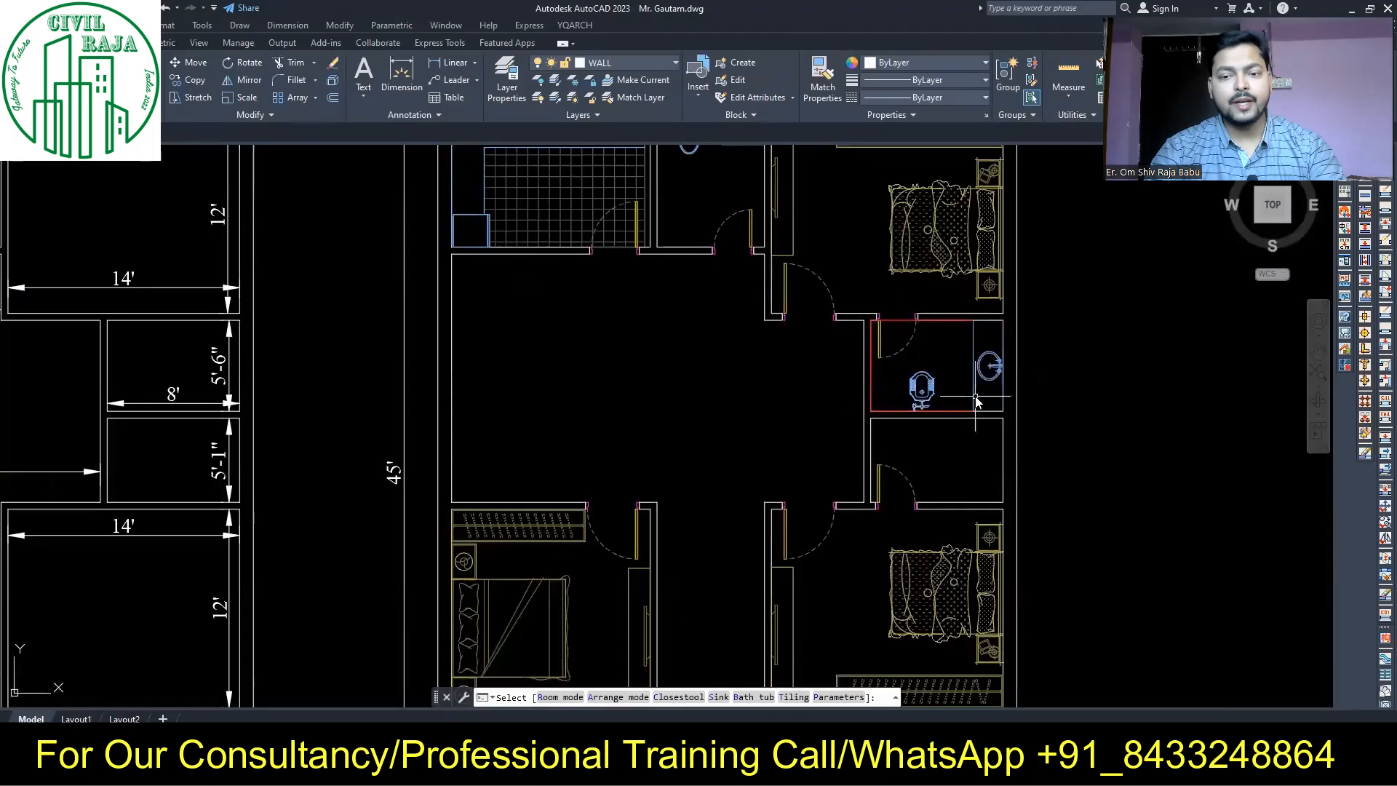
# Move the sink near the upper toilet's top right corner and the closestool to its bottom right corner, removing the sink counter
pyautogui.click(980, 389)
pyautogui.click(195, 62)
pyautogui.click(1118, 437)
pyautogui.click(1119, 409)
pyautogui.click(922, 389)
pyautogui.press('space')
pyautogui.click(1078, 315)
pyautogui.click(1139, 335)
pyautogui.scroll(2, 1012, 355)
# Copy the closestool and the sink from the upper toilet into the lower toilet along its right wall
pyautogui.click(966, 405)
pyautogui.click(187, 80)
pyautogui.click(975, 329)
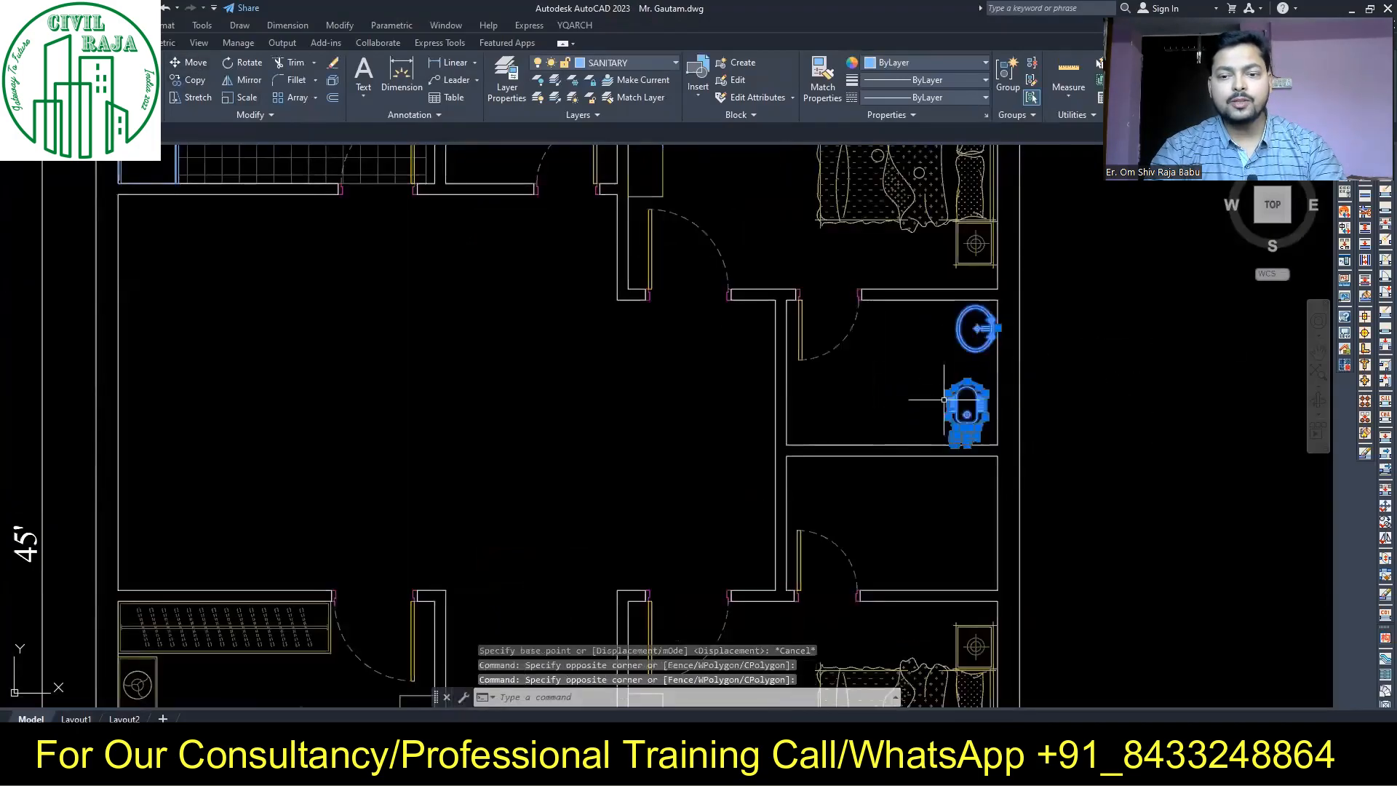
pyautogui.click(997, 444)
pyautogui.click(997, 590)
pyautogui.click(976, 474)
pyautogui.click(195, 63)
pyautogui.press('Escape')
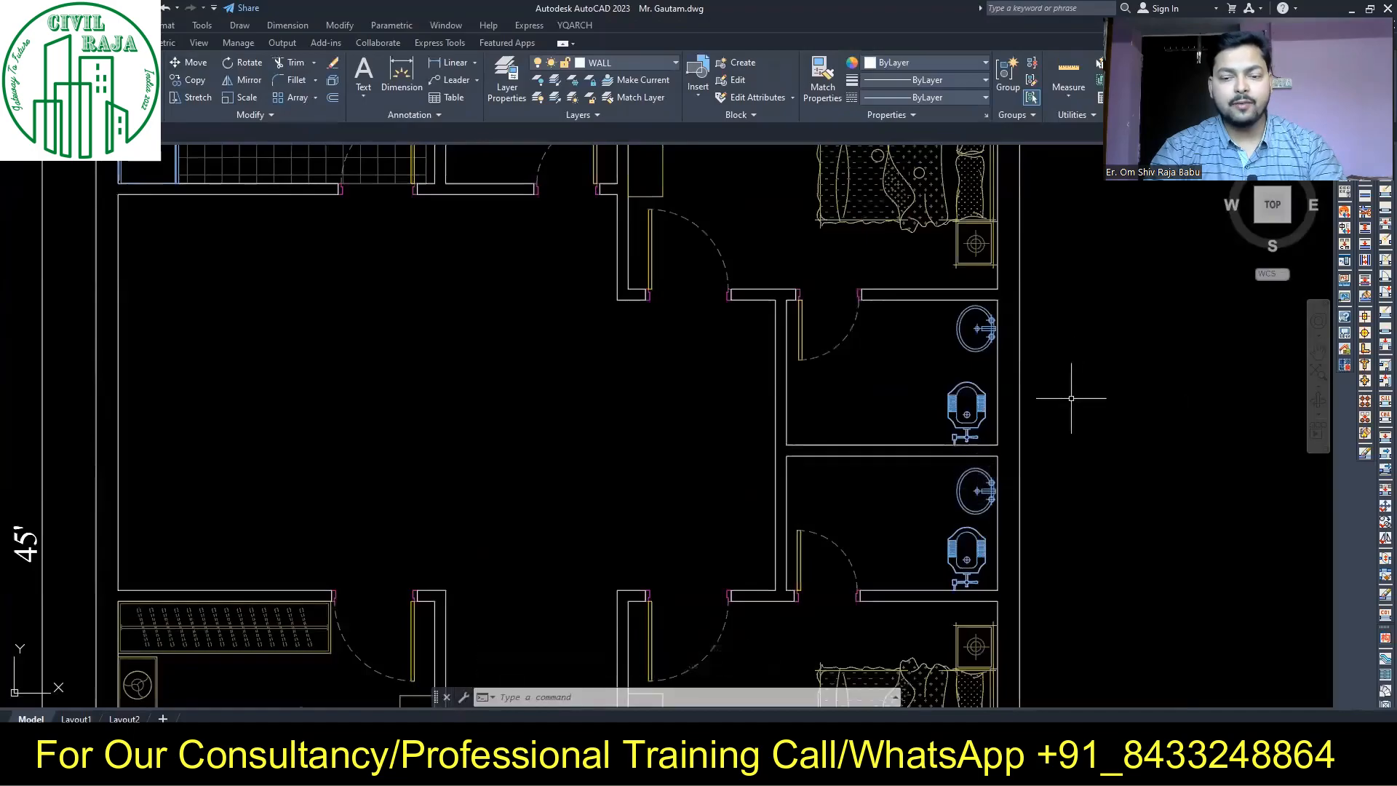
# Place a rectangle the size of the lower toilet outside the plan's right side and fill it with YQArch's Toilet layout
pyautogui.scroll(-4, 602, 399)
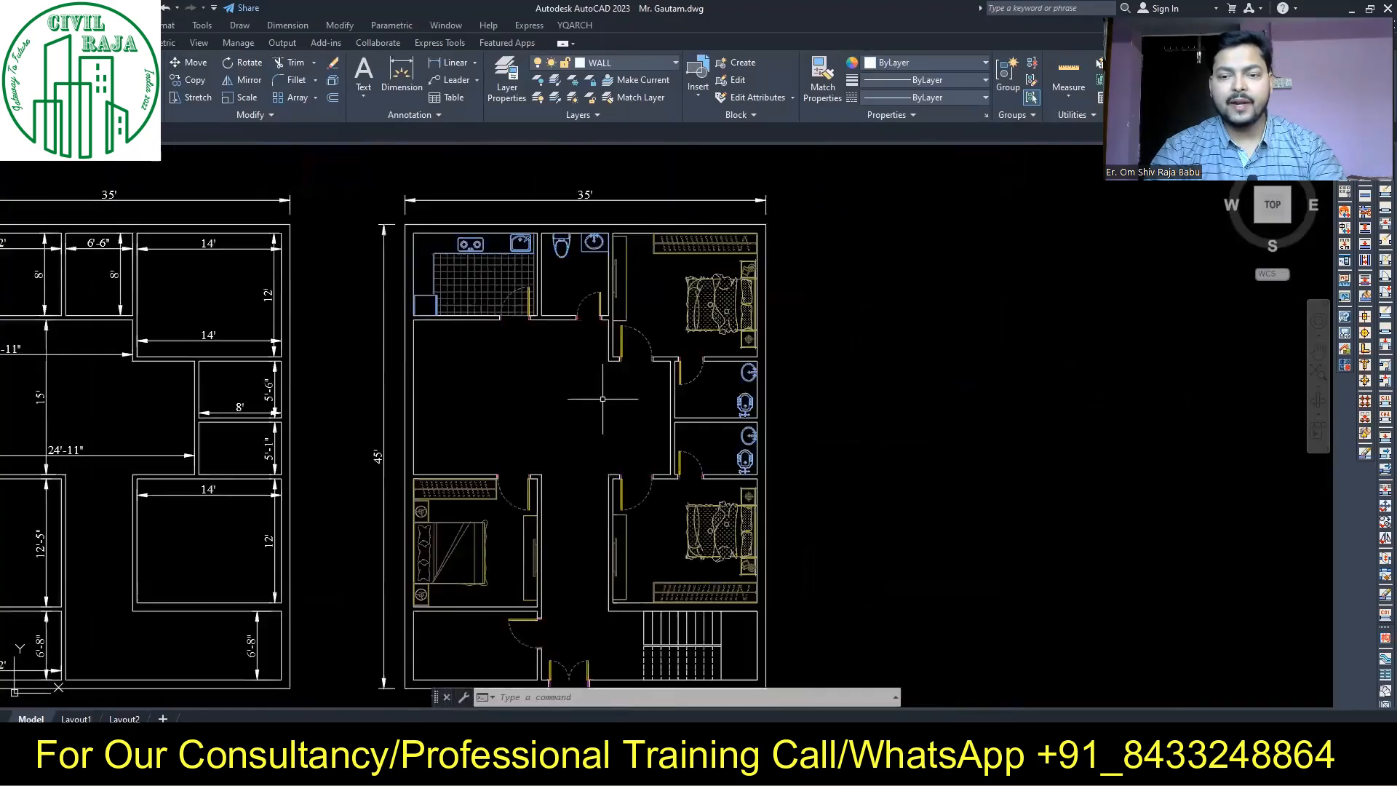
pyautogui.scroll(2, 536, 265)
pyautogui.moveTo(536, 265); pyautogui.dragTo(556, 282, button='middle')
pyautogui.scroll(2, 809, 478)
pyautogui.click(706, 440)
pyautogui.click(915, 572)
pyautogui.click(1000, 439)
pyautogui.click(823, 427)
pyautogui.click(670, 492)
pyautogui.click(999, 440)
pyautogui.click(1209, 572)
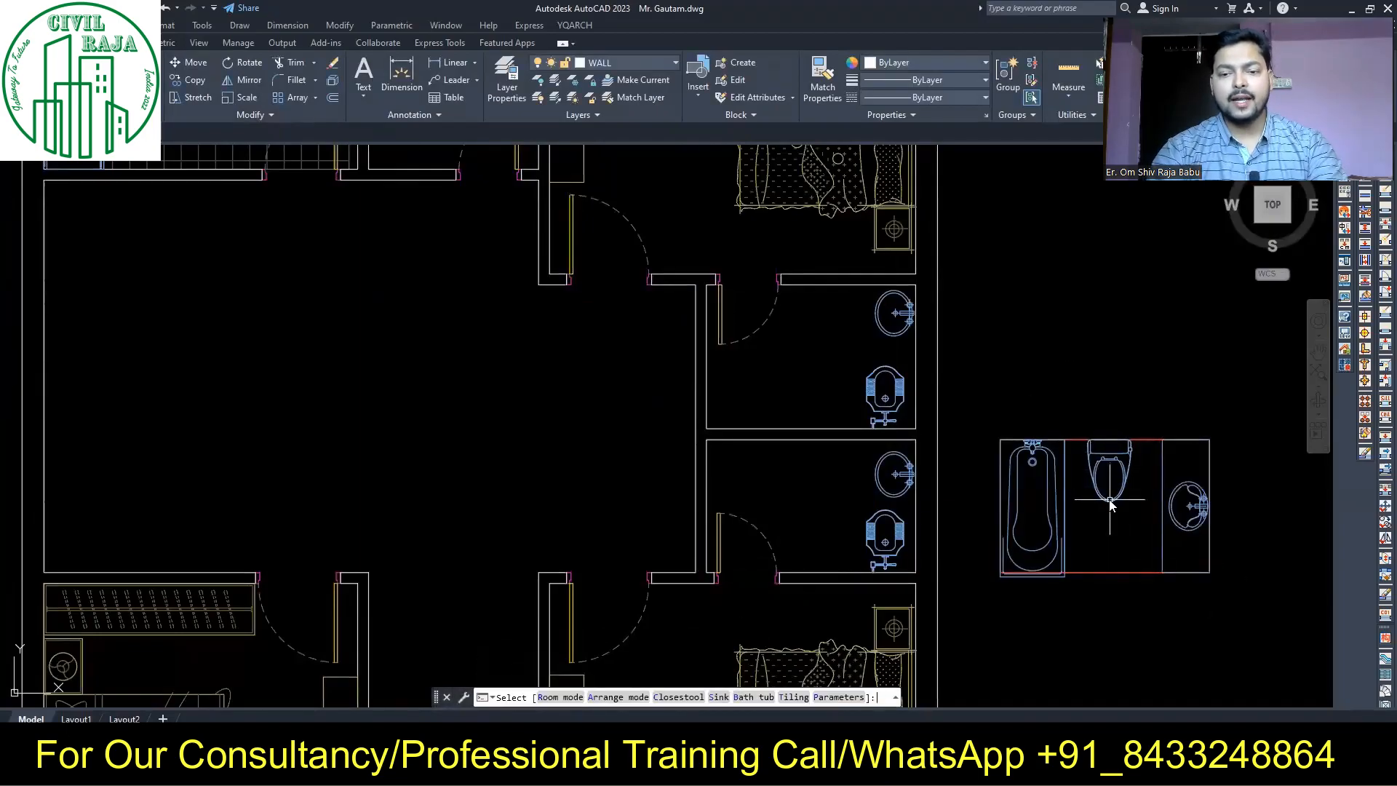
# Switch the outside toilet layout to the squat closestool and cycle the bath tub and arrangement options to get a shower enclosure on the left
pyautogui.click(1112, 500)
pyautogui.press('b')
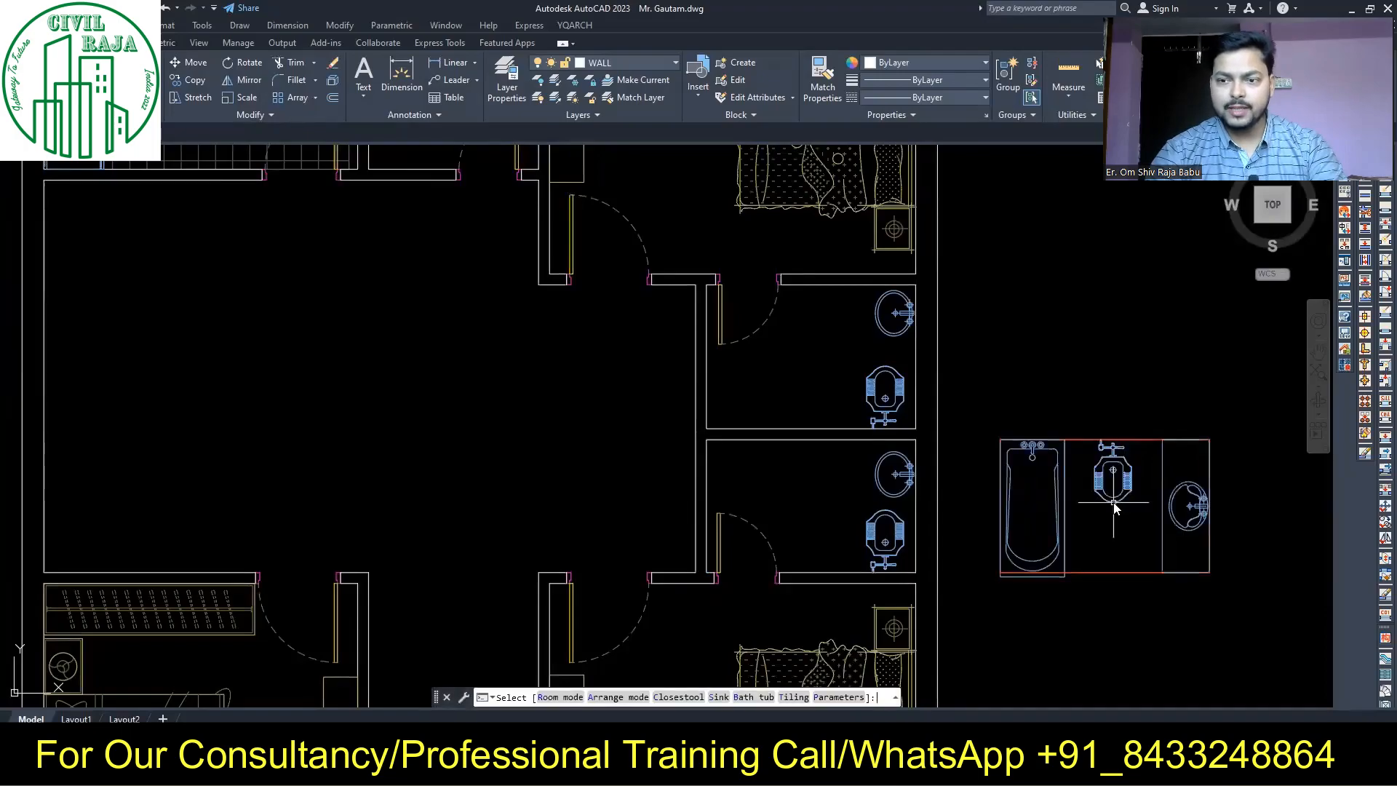
pyautogui.press('b')
pyautogui.press('b')
pyautogui.press('b')
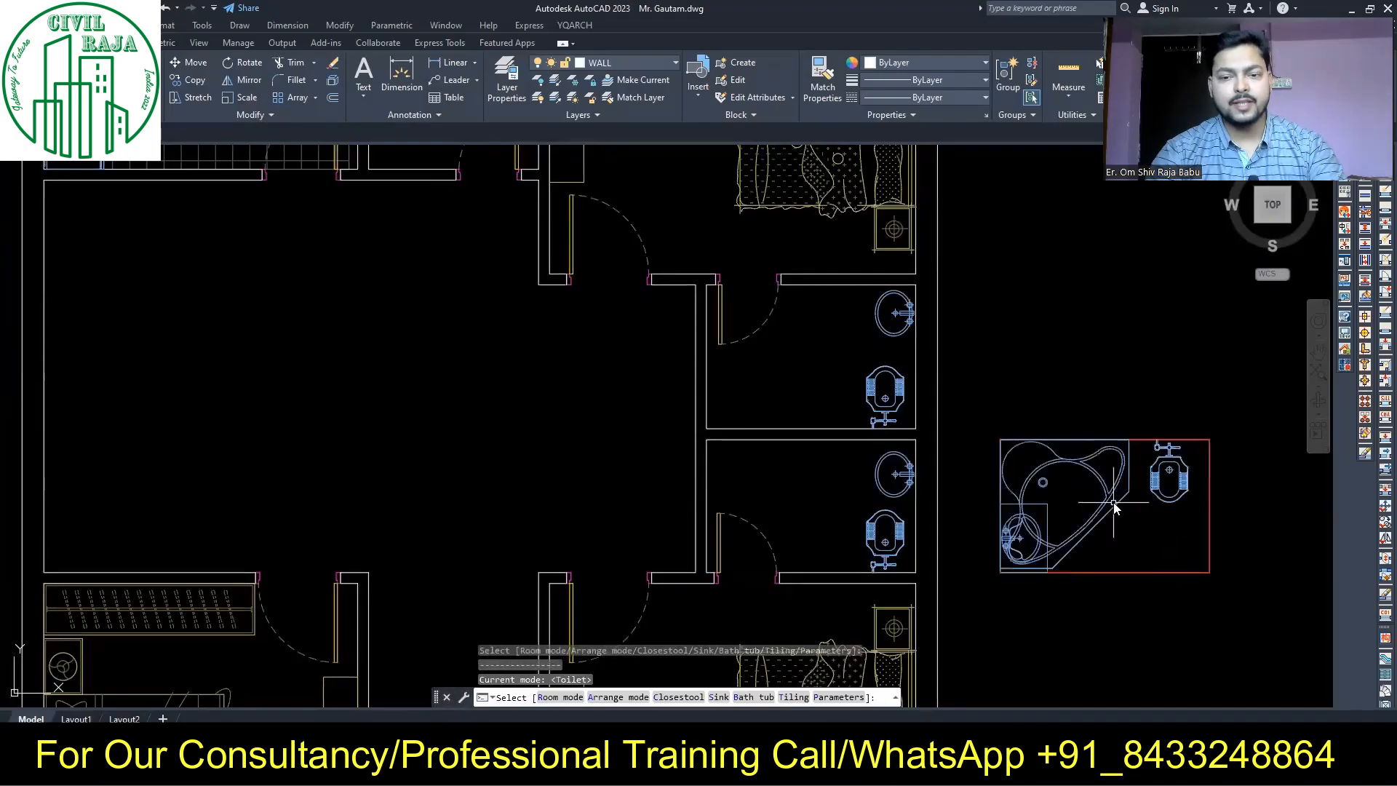
pyautogui.press('a')
pyautogui.press('a')
pyautogui.press('a')
pyautogui.press('a')
pyautogui.press('a')
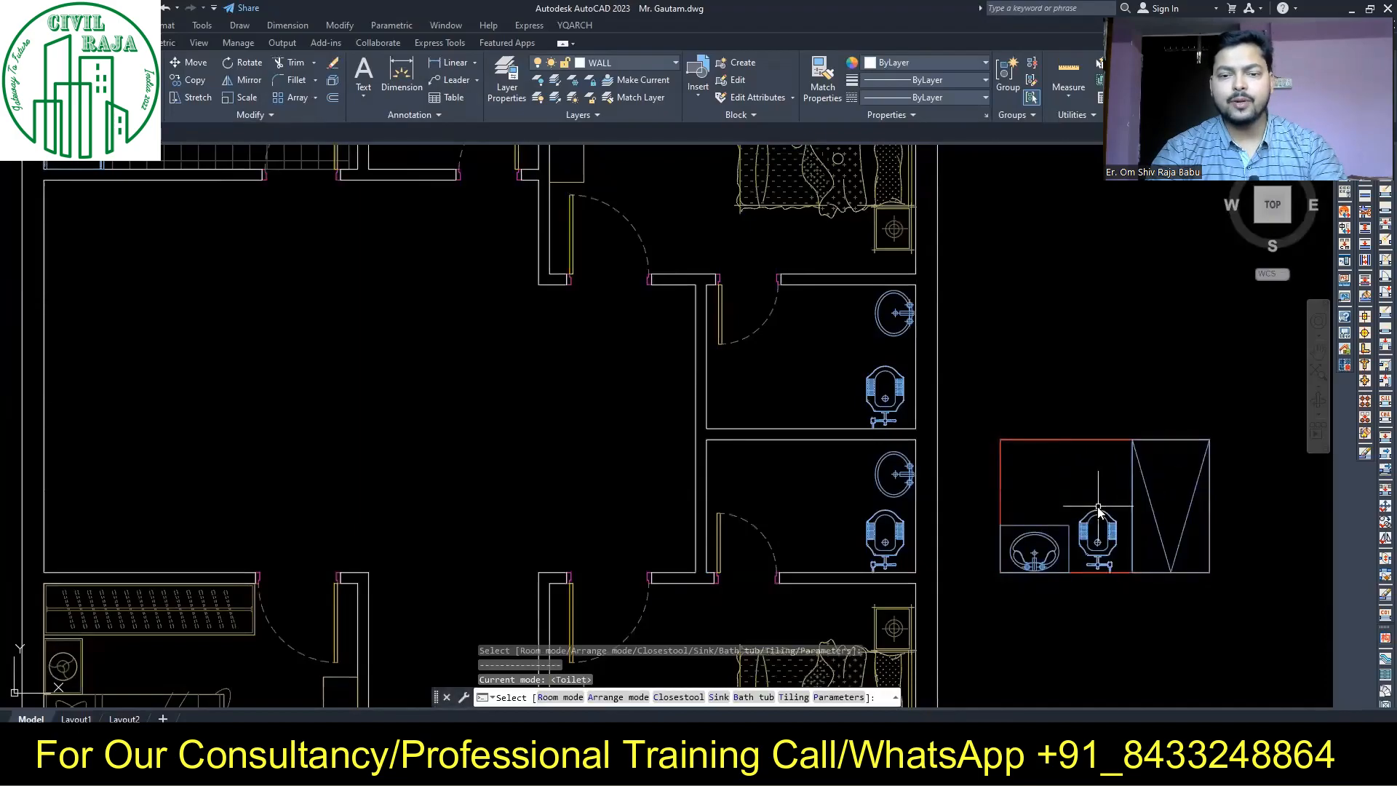
pyautogui.press('a')
pyautogui.press('a')
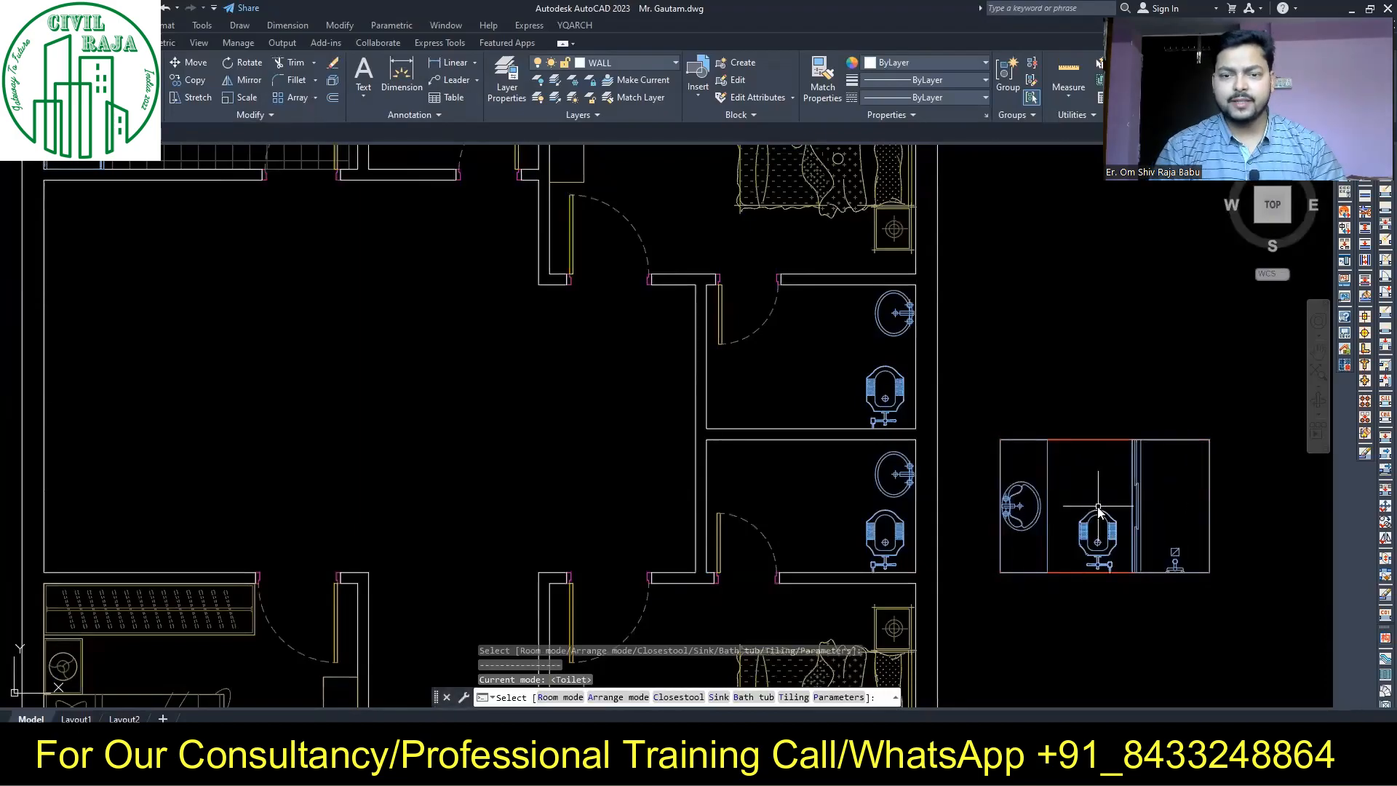
pyautogui.click(1166, 452)
# Move the shower enclosure out of the outside toilet layout to the empty space above it
pyautogui.click(1055, 537)
pyautogui.click(1020, 545)
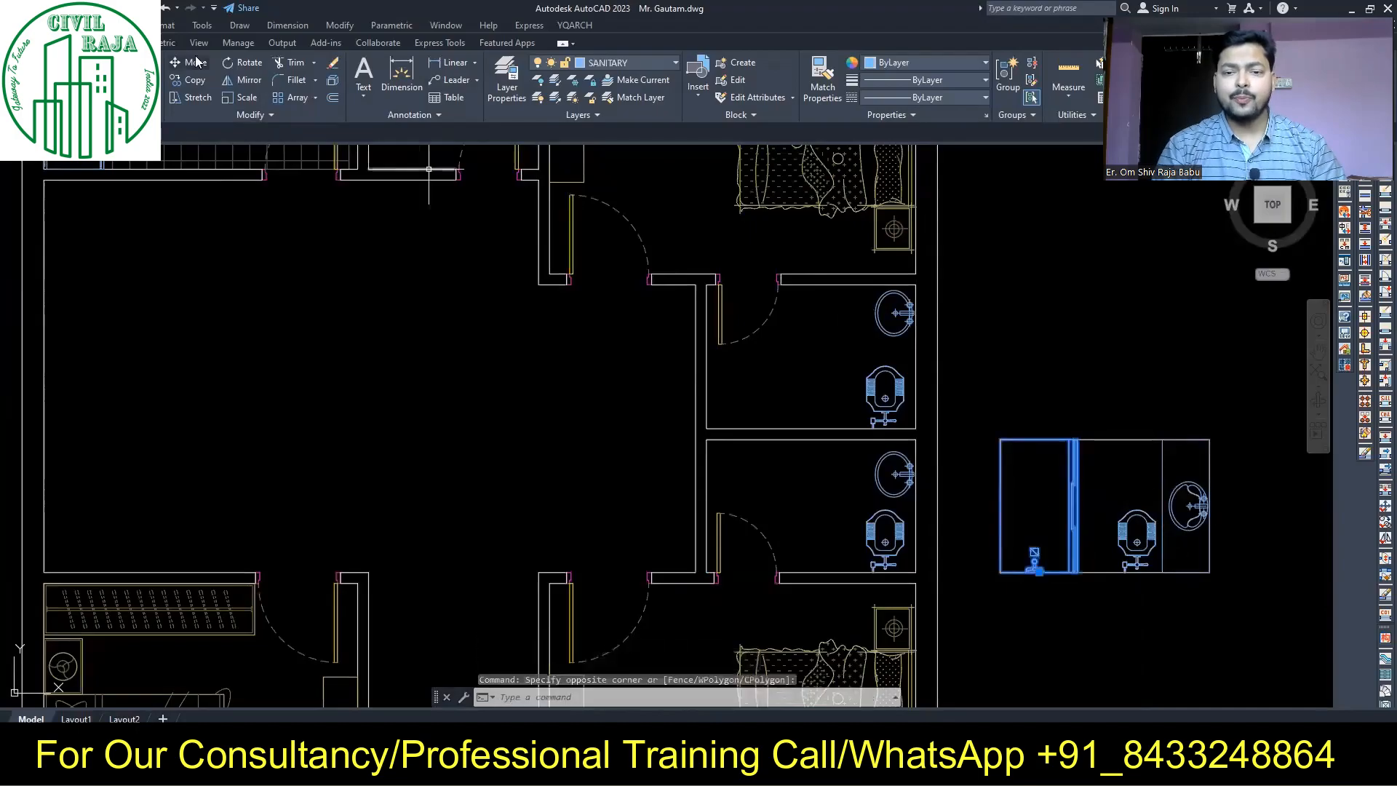
pyautogui.write('m')
pyautogui.press('Return')
pyautogui.click(630, 445)
pyautogui.click(640, 273)
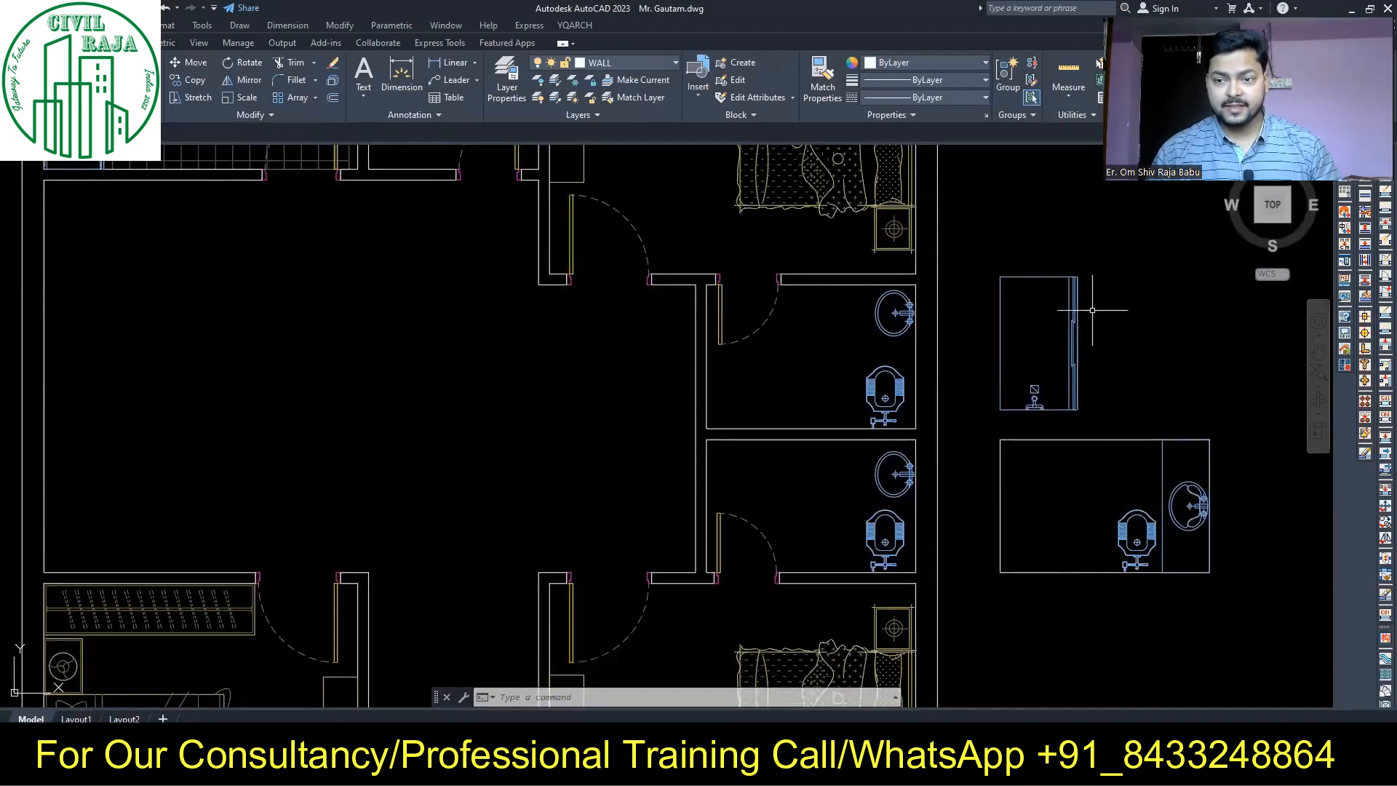
# Copy the shower enclosure to the right of the original and explode the copy
pyautogui.click(1075, 330)
pyautogui.write('co')
pyautogui.press('Return')
pyautogui.click(985, 191)
pyautogui.click(1084, 191)
pyautogui.press('Return')
pyautogui.click(1132, 277)
pyautogui.write('x')
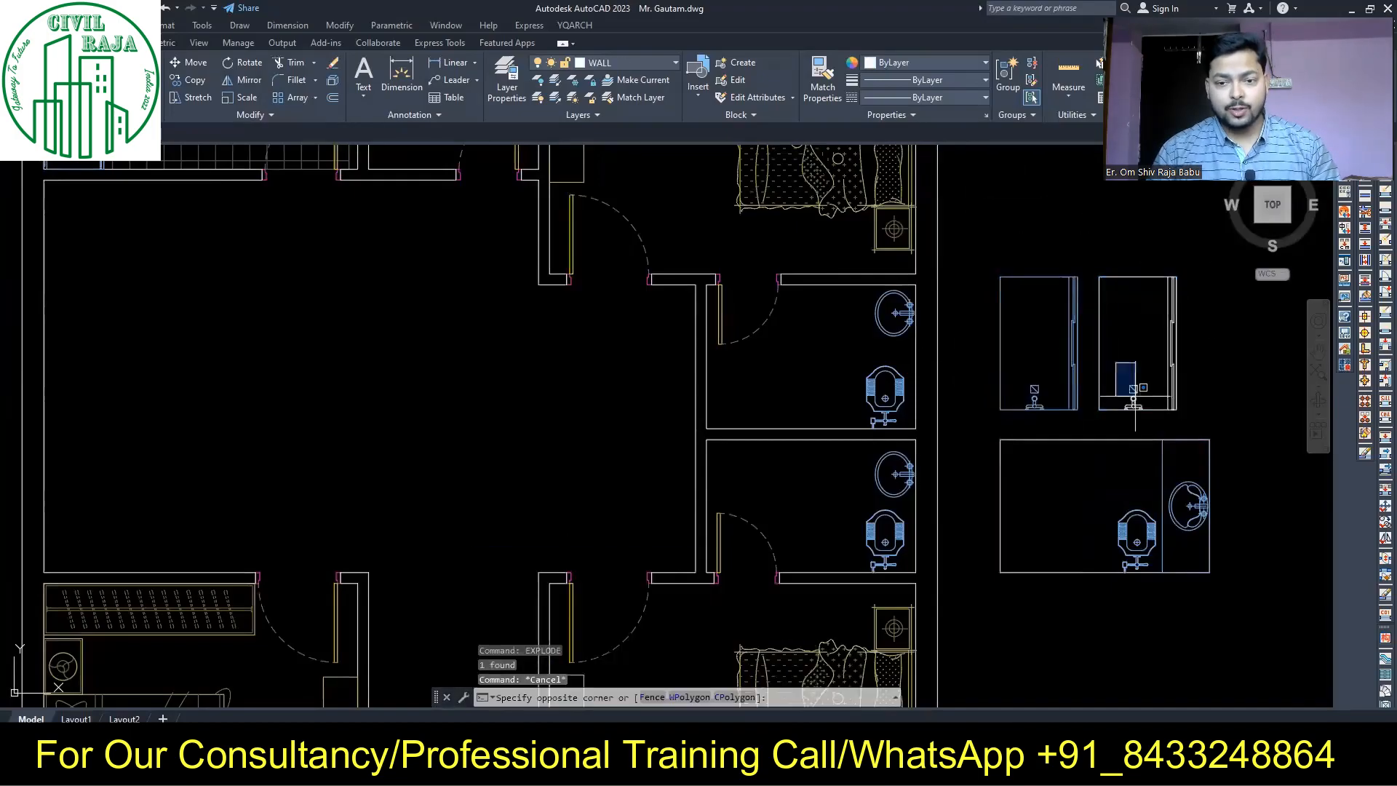
# Move the exploded copy's shower fixture to the upper toilet's bottom wall and mirror it into the lower toilet, keeping the source
pyautogui.click(1145, 373)
pyautogui.write('m')
pyautogui.press('Return')
pyautogui.scroll(6, 1125, 371)
pyautogui.click(1157, 328)
pyautogui.click(590, 463)
pyautogui.write('mi')
pyautogui.press('Return')
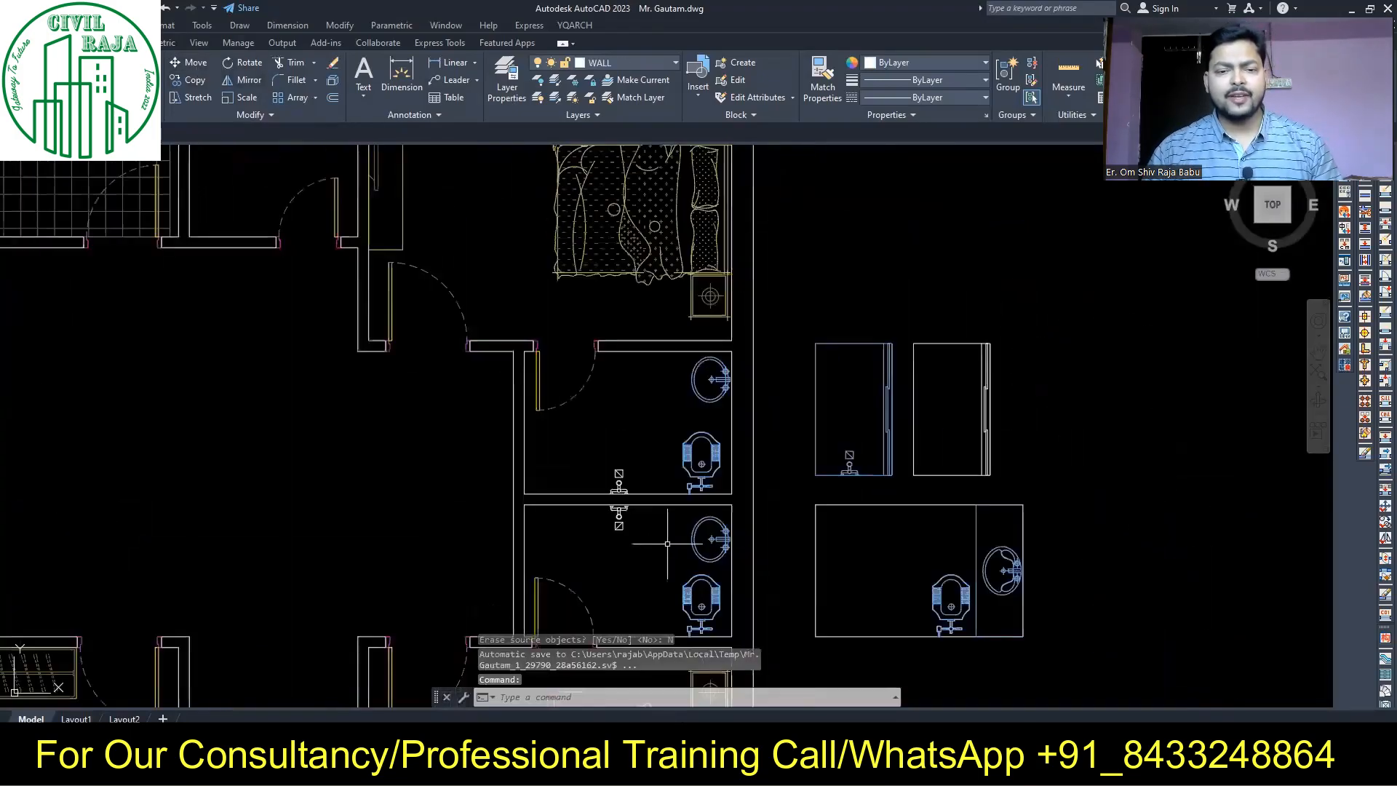
# Copy the lower toilet's shower fixture into the hall and rotate it to face right
pyautogui.scroll(-3, 699, 393)
pyautogui.scroll(5, 405, 265)
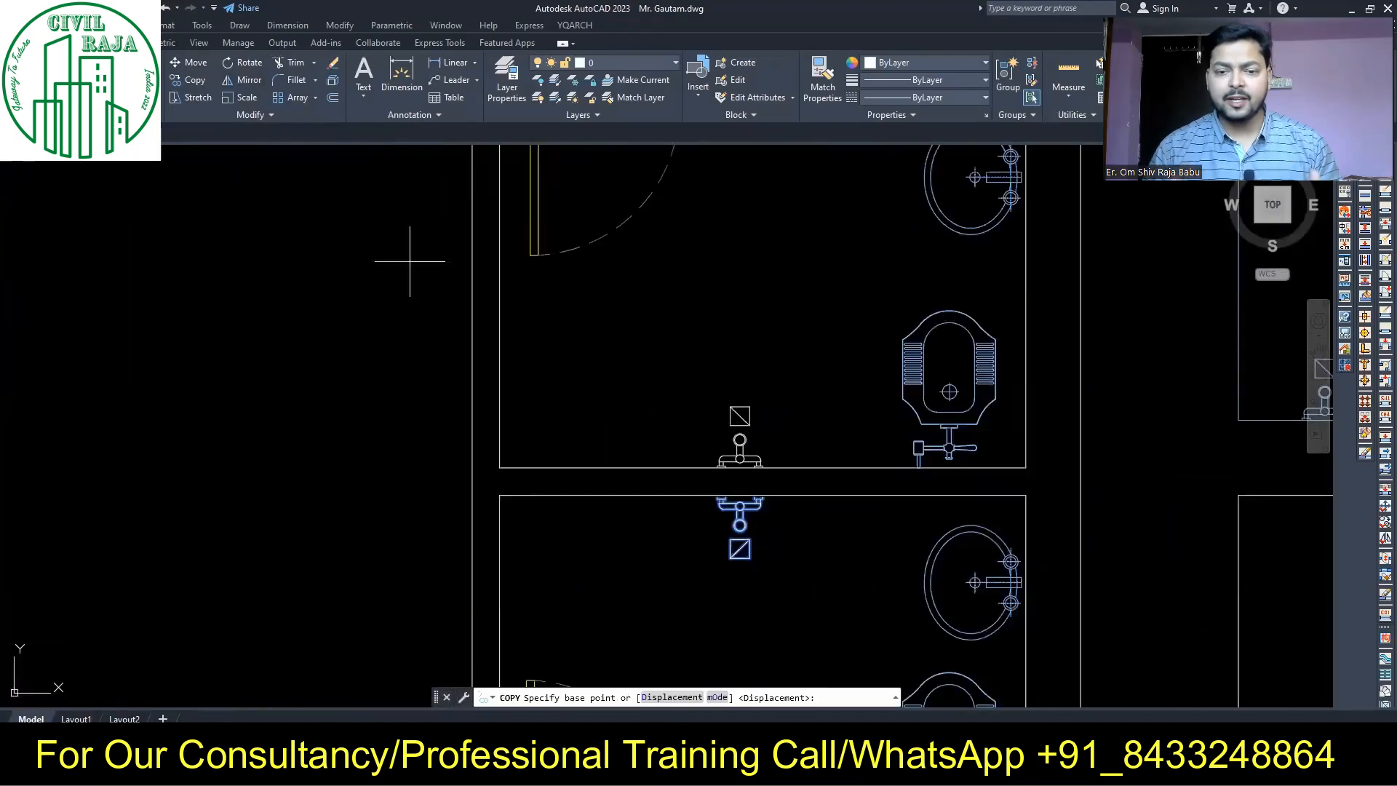
pyautogui.click(238, 67)
pyautogui.click(298, 496)
pyautogui.click(337, 560)
pyautogui.click(174, 393)
pyautogui.click(242, 63)
pyautogui.click(296, 496)
pyautogui.click(211, 502)
pyautogui.click(240, 437)
# Move the rotated shower fixture onto the left wall of the washroom beside the kitchen
pyautogui.click(387, 580)
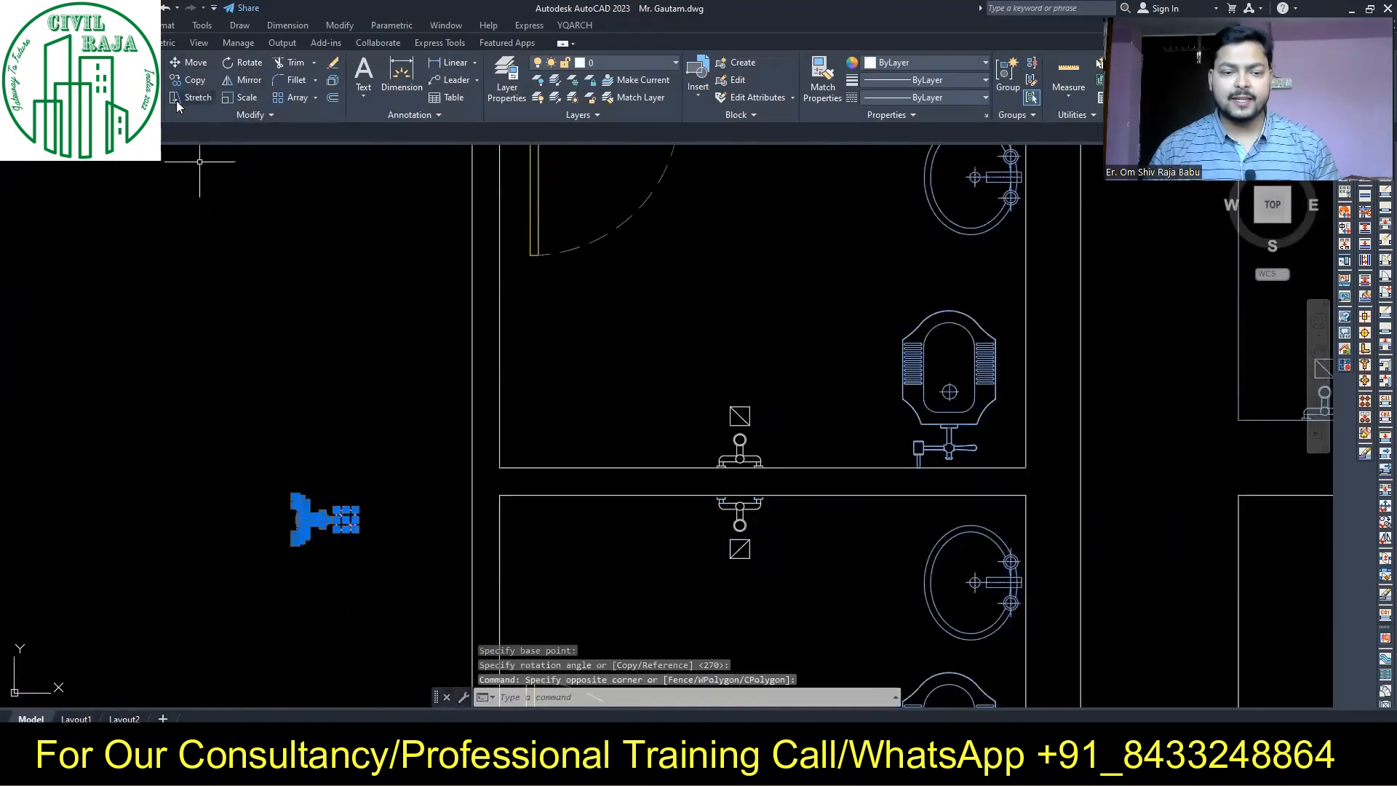
pyautogui.click(190, 63)
pyautogui.click(297, 495)
pyautogui.scroll(-5, 424, 677)
pyautogui.scroll(-2, 590, 389)
pyautogui.scroll(-2, 495, 440)
pyautogui.moveTo(494, 440); pyautogui.dragTo(911, 347, button='middle')
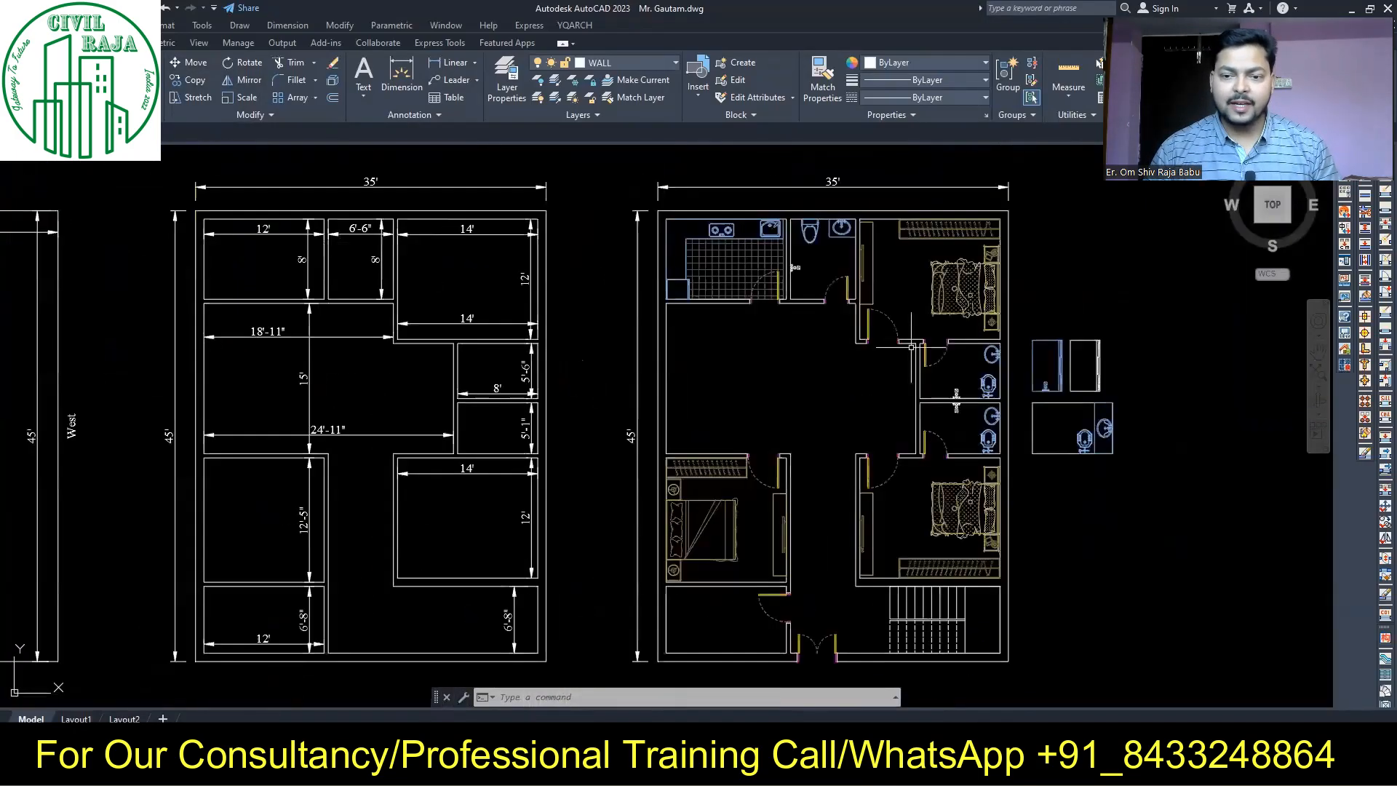
# Furnish the central hall with YQArch's living room layout of a sofa set and TV cabinet, switching the sofa type
pyautogui.click(574, 313)
pyautogui.click(670, 493)
pyautogui.scroll(2, 710, 352)
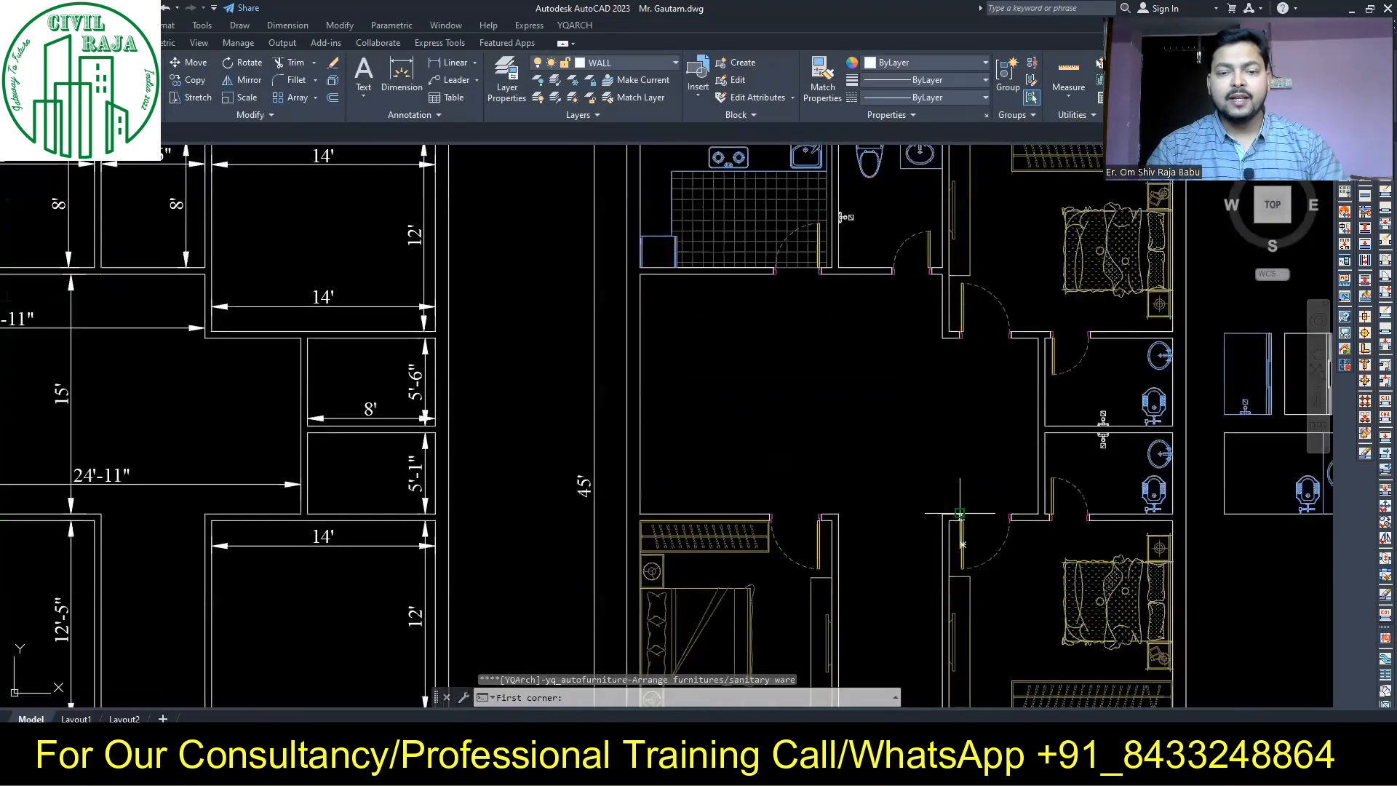
pyautogui.click(960, 514)
pyautogui.click(640, 275)
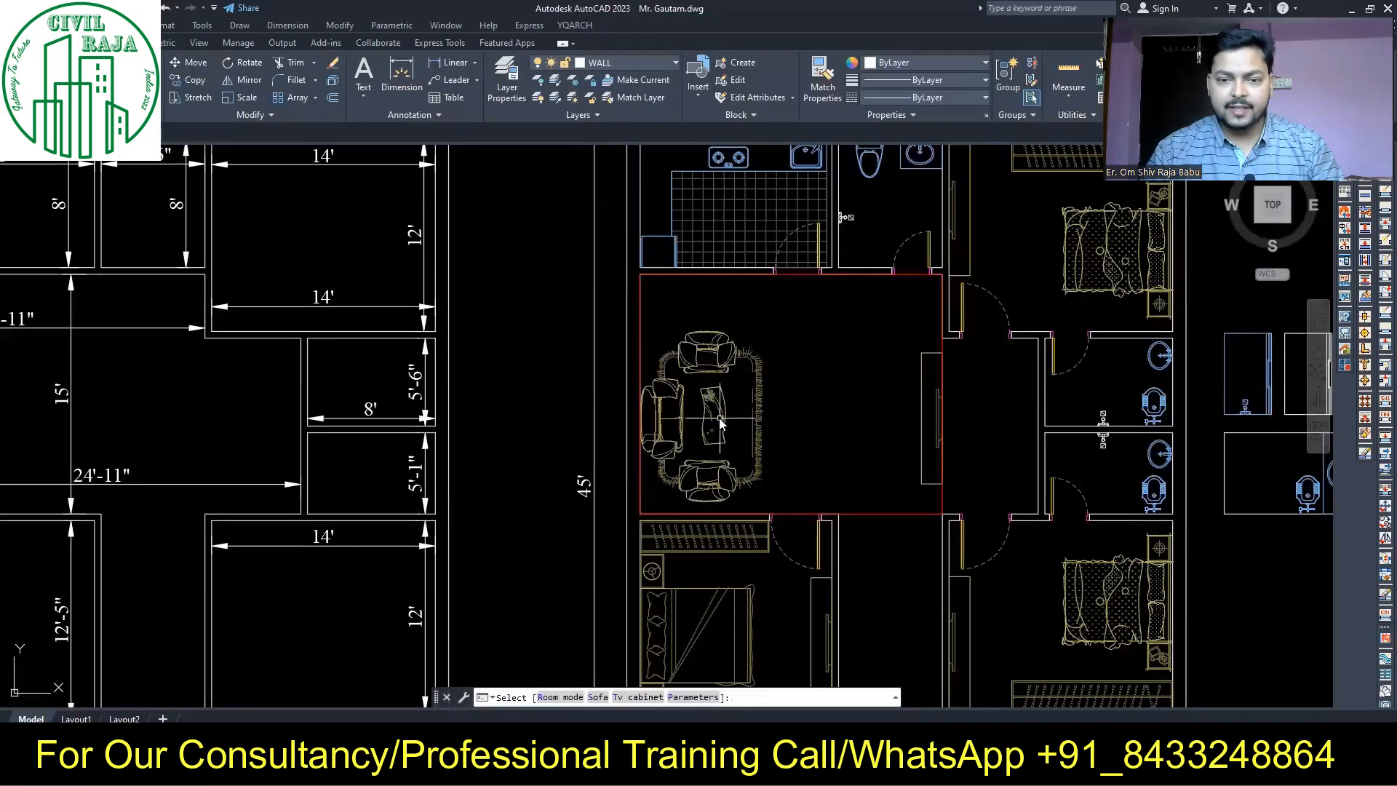
pyautogui.press('s')
pyautogui.press('Escape')
# Move the TV cabinet to the hall's far right wall, beside the two small toilets
pyautogui.click(942, 413)
pyautogui.press('m')
pyautogui.press('space')
pyautogui.click(942, 418)
pyautogui.click(1039, 425)
# Rotate the sofa set by 90 degrees and move it within the left part of the hall
pyautogui.click(800, 430)
pyautogui.click(734, 438)
pyautogui.press('r')
pyautogui.press('o')
pyautogui.press('space')
pyautogui.click(644, 427)
pyautogui.write('90 m')
pyautogui.press('space')
pyautogui.click(818, 396)
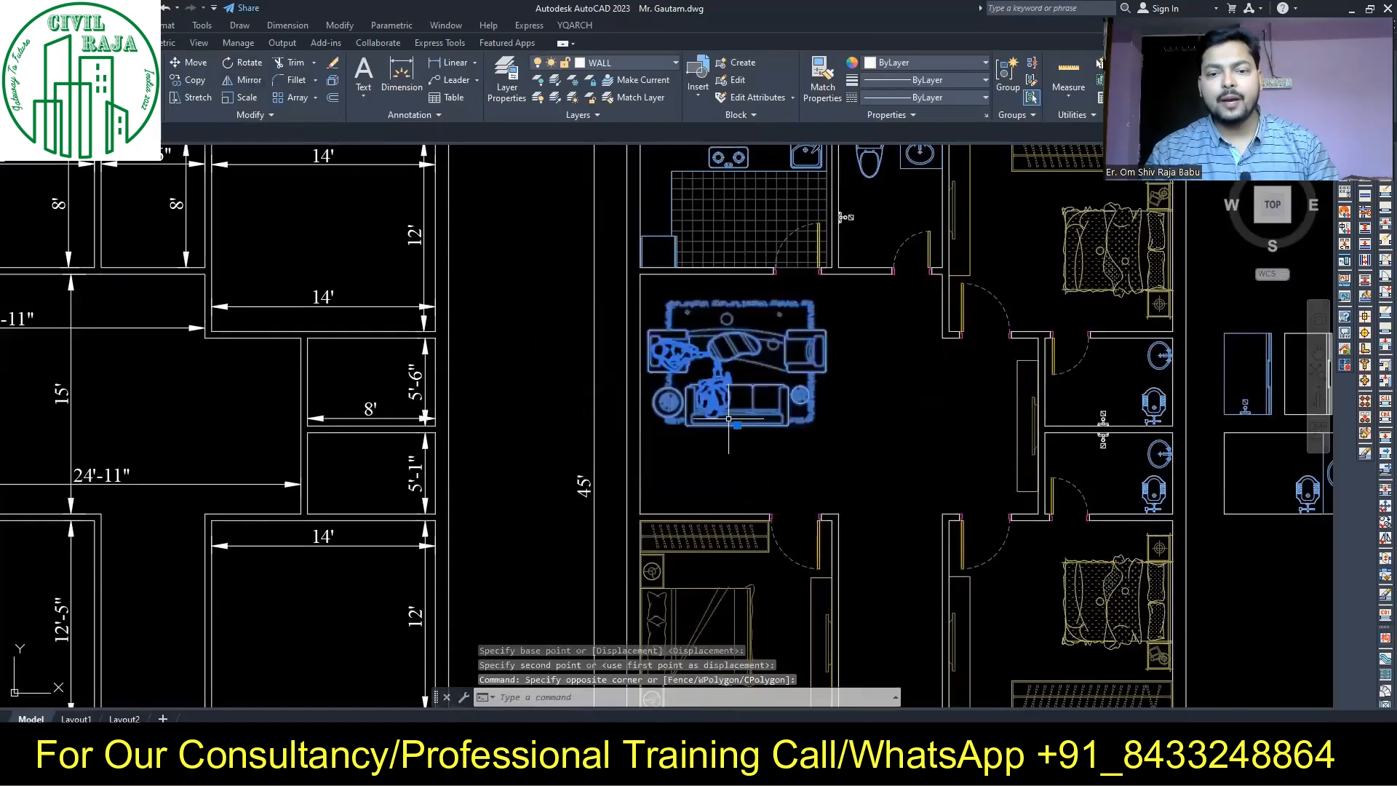
# Move the sofa set down against the hall's lower wall, above the bedroom with the single wardrobe
pyautogui.click(929, 397)
pyautogui.press('m')
pyautogui.press('space')
pyautogui.click(865, 346)
pyautogui.click(857, 431)
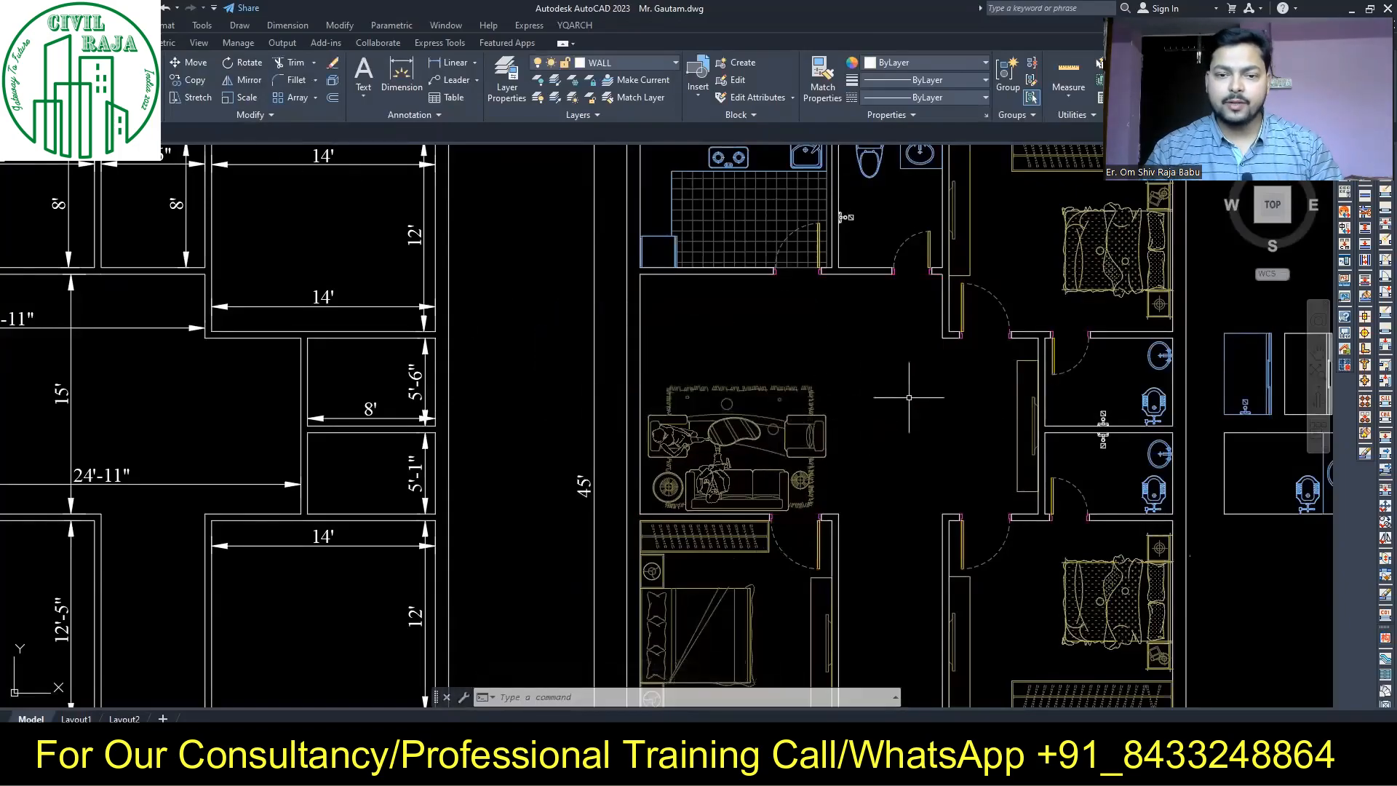
# Place YQArch's Dining Room table set in the free area of the hall above the sofa set
pyautogui.write('jj')
pyautogui.press('space')
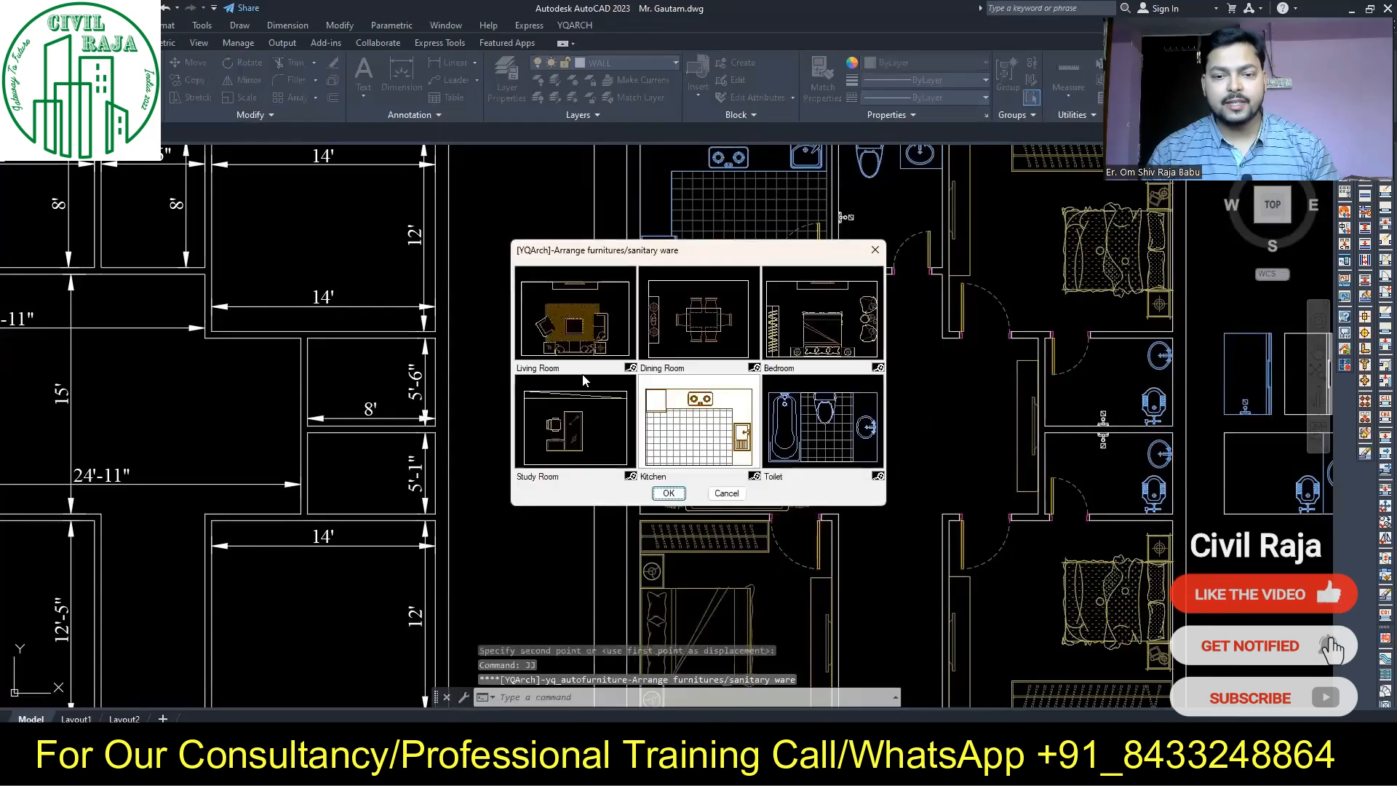
pyautogui.doubleClick(699, 320)
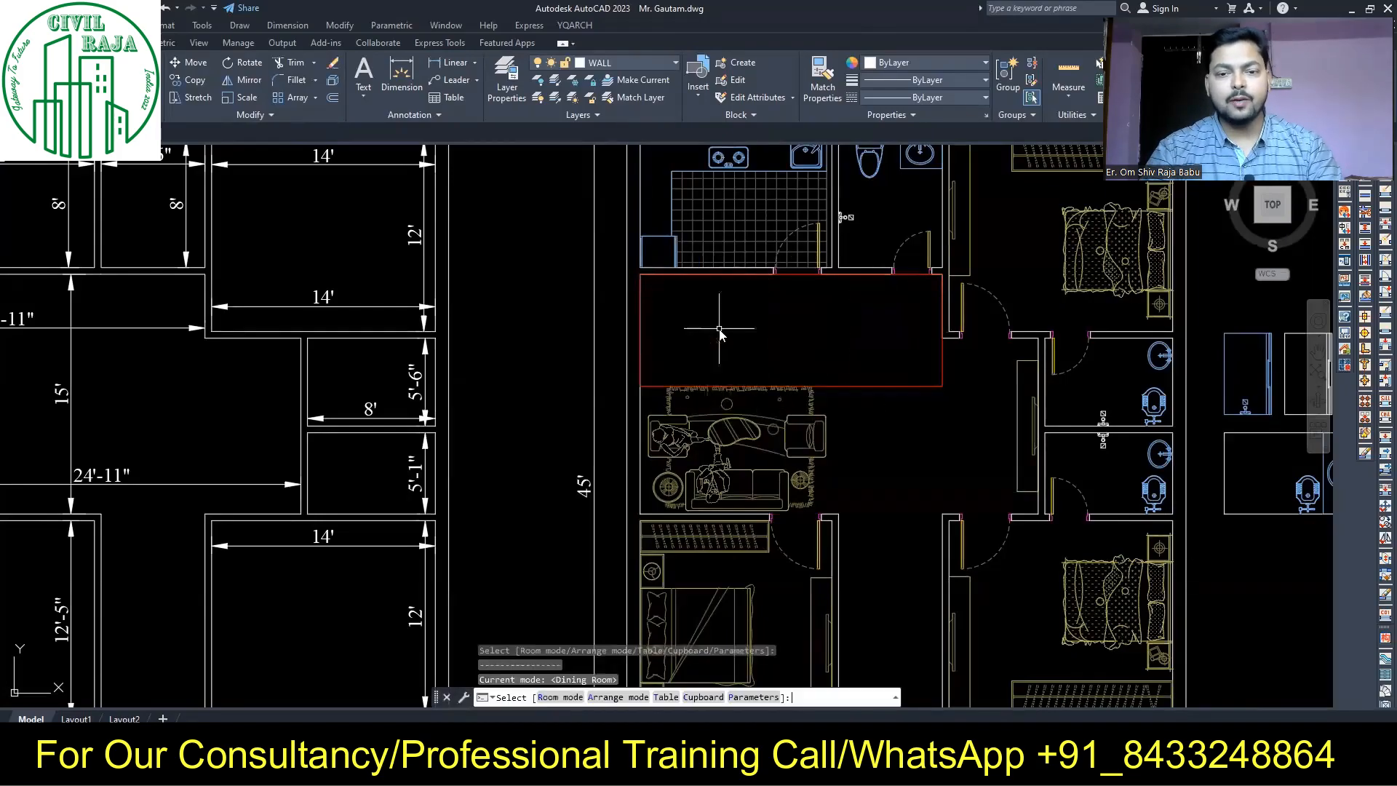
pyautogui.click(729, 335)
pyautogui.press('Escape')
# Move the dining table set into position in the hall's upper left part, between the kitchen wall and the sofa set
pyautogui.click(737, 375)
pyautogui.click(834, 338)
pyautogui.click(733, 321)
pyautogui.press('m')
pyautogui.press('space')
pyautogui.click(912, 430)
pyautogui.click(912, 420)
pyautogui.press('space')
pyautogui.click(926, 365)
pyautogui.click(915, 368)
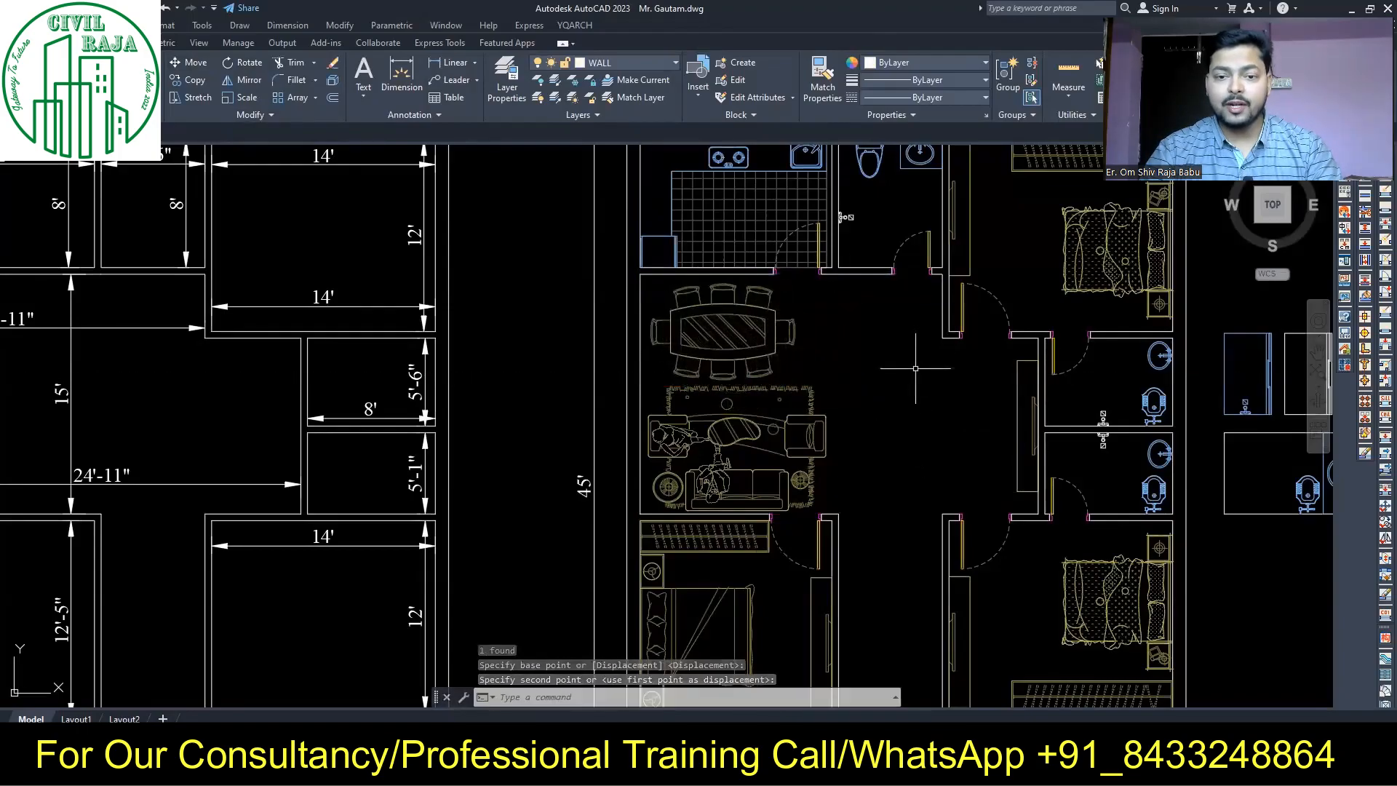
# Shift the sofa set slightly closer to the hall's left wall
pyautogui.click(789, 445)
pyautogui.press('space')
pyautogui.click(916, 410)
pyautogui.click(911, 410)
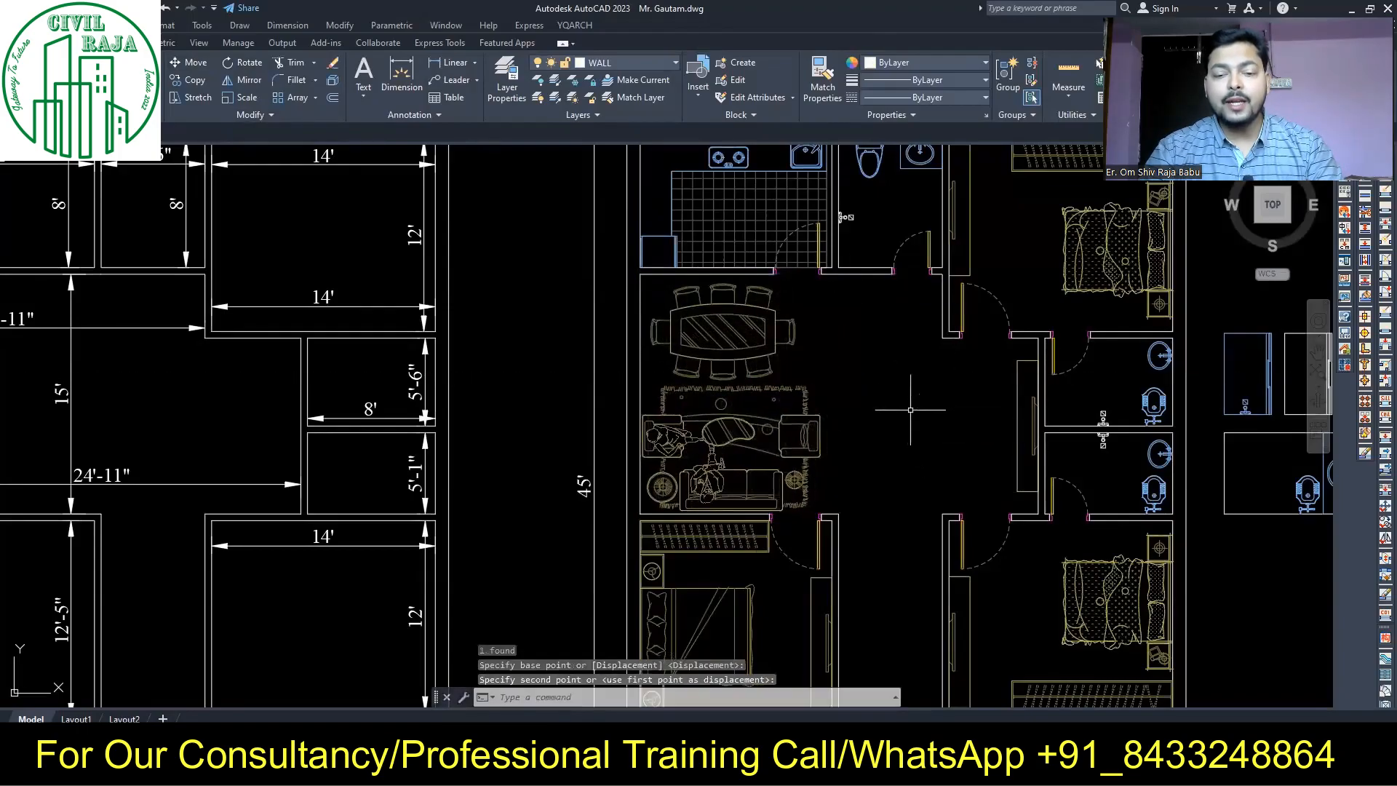
pyautogui.click(791, 426)
pyautogui.press('space')
pyautogui.click(822, 318)
pyautogui.press('Escape')
pyautogui.hotkey('ctrl', 'z')
pyautogui.click(905, 413)
pyautogui.press('Escape')
pyautogui.hotkey('ctrl', 'z')
# Check the depth of the sofa area along the hall's left wall with a trial dimension
pyautogui.scroll(-2, 905, 413)
pyautogui.scroll(2, 905, 414)
pyautogui.scroll(6, 795, 537)
pyautogui.click(899, 530)
pyautogui.click(843, 550)
pyautogui.press('Escape')
pyautogui.scroll(-6, 841, 407)
pyautogui.scroll(2, 713, 377)
pyautogui.click(406, 101)
pyautogui.click(650, 432)
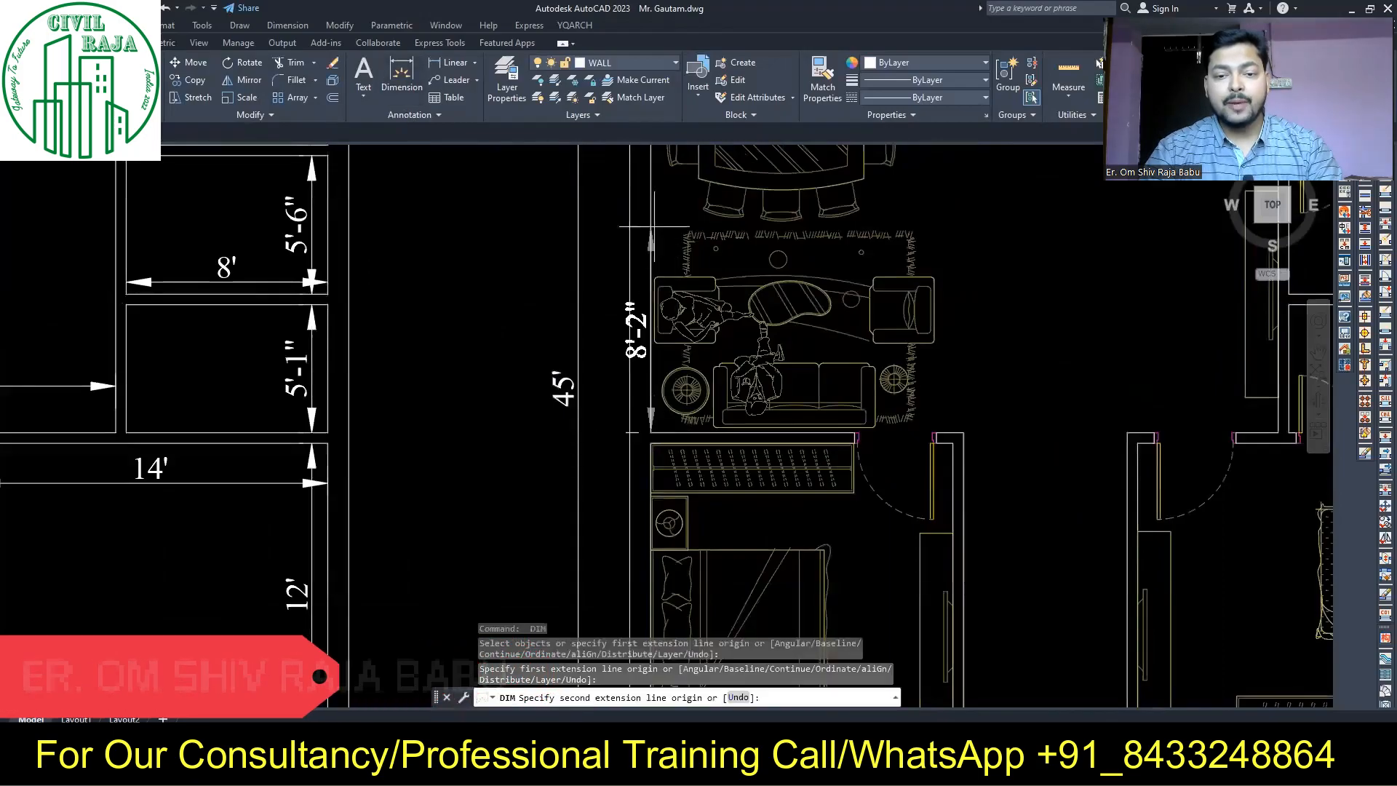
pyautogui.press('Escape')
pyautogui.scroll(-2, 989, 384)
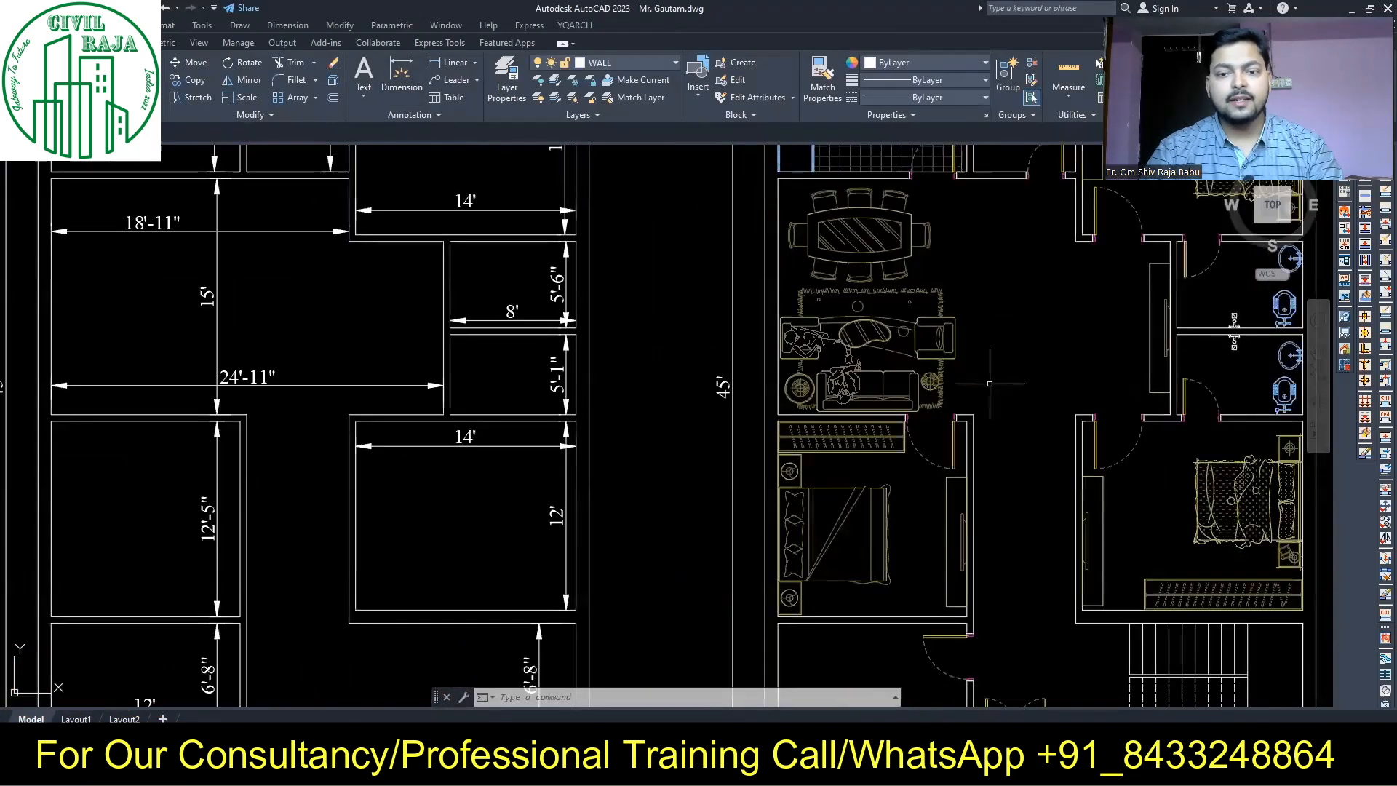
# Furnish the small front room beside the entrance with YQArch's Study Room desk, chair and cupboard, switching the arrange mode
pyautogui.scroll(-3, 990, 383)
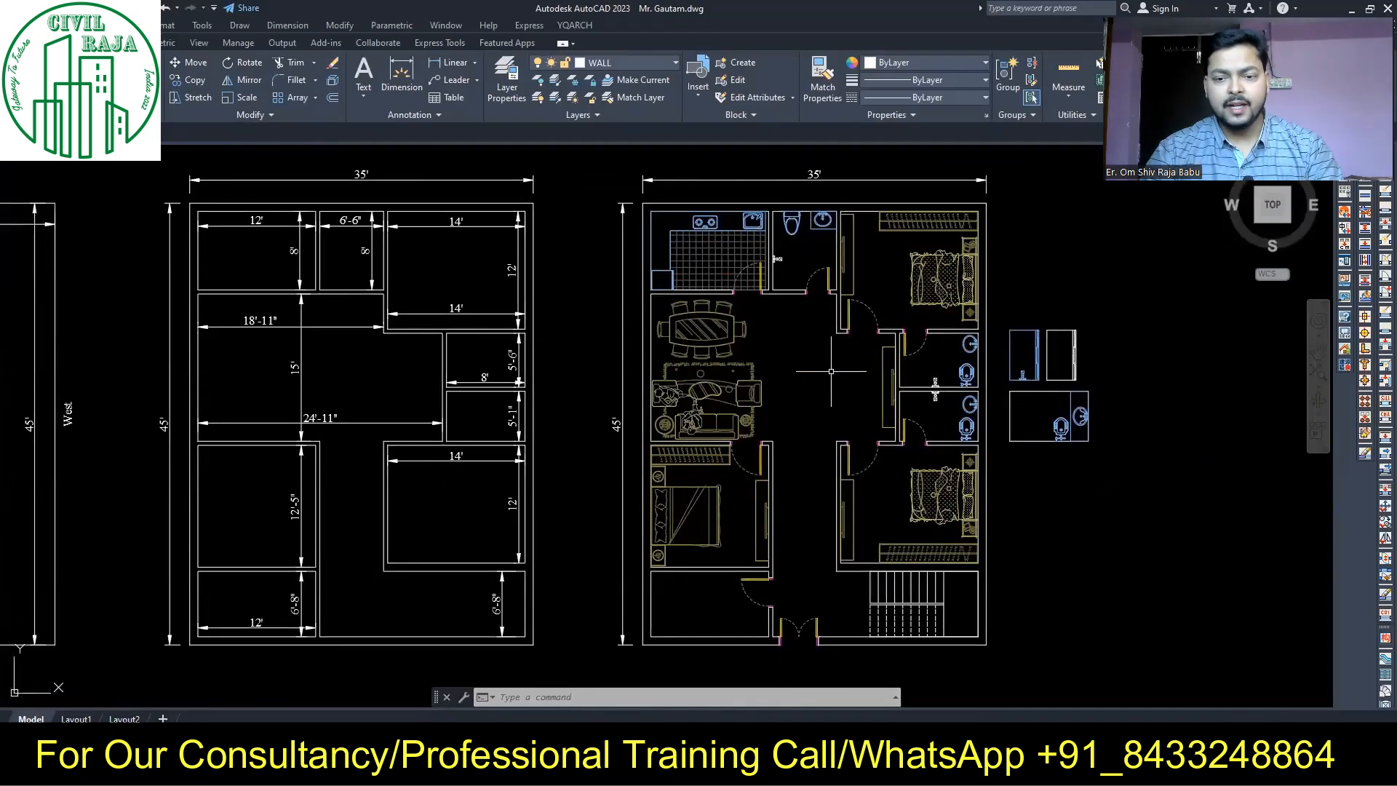
pyautogui.press('Return')
pyautogui.click(592, 421)
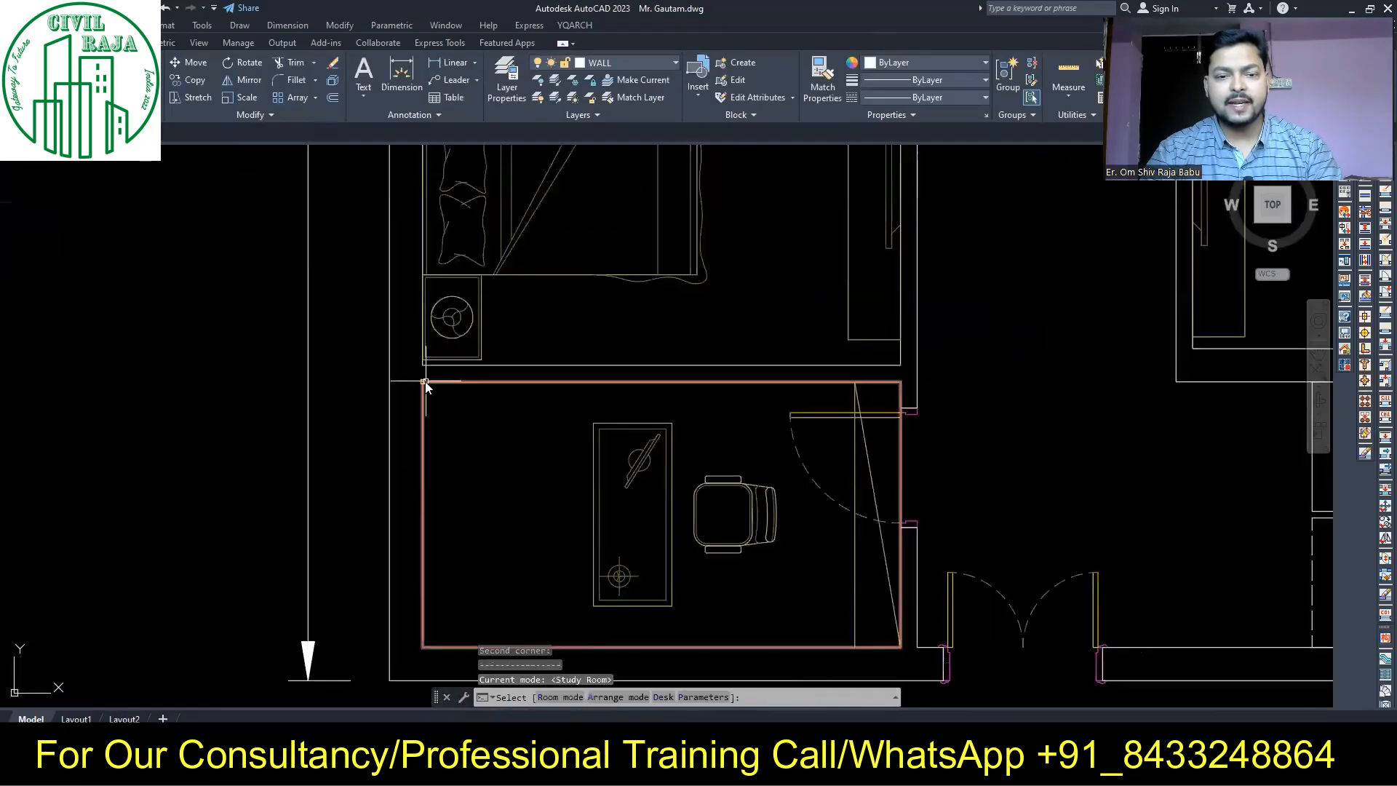
pyautogui.press('a')
pyautogui.press('a')
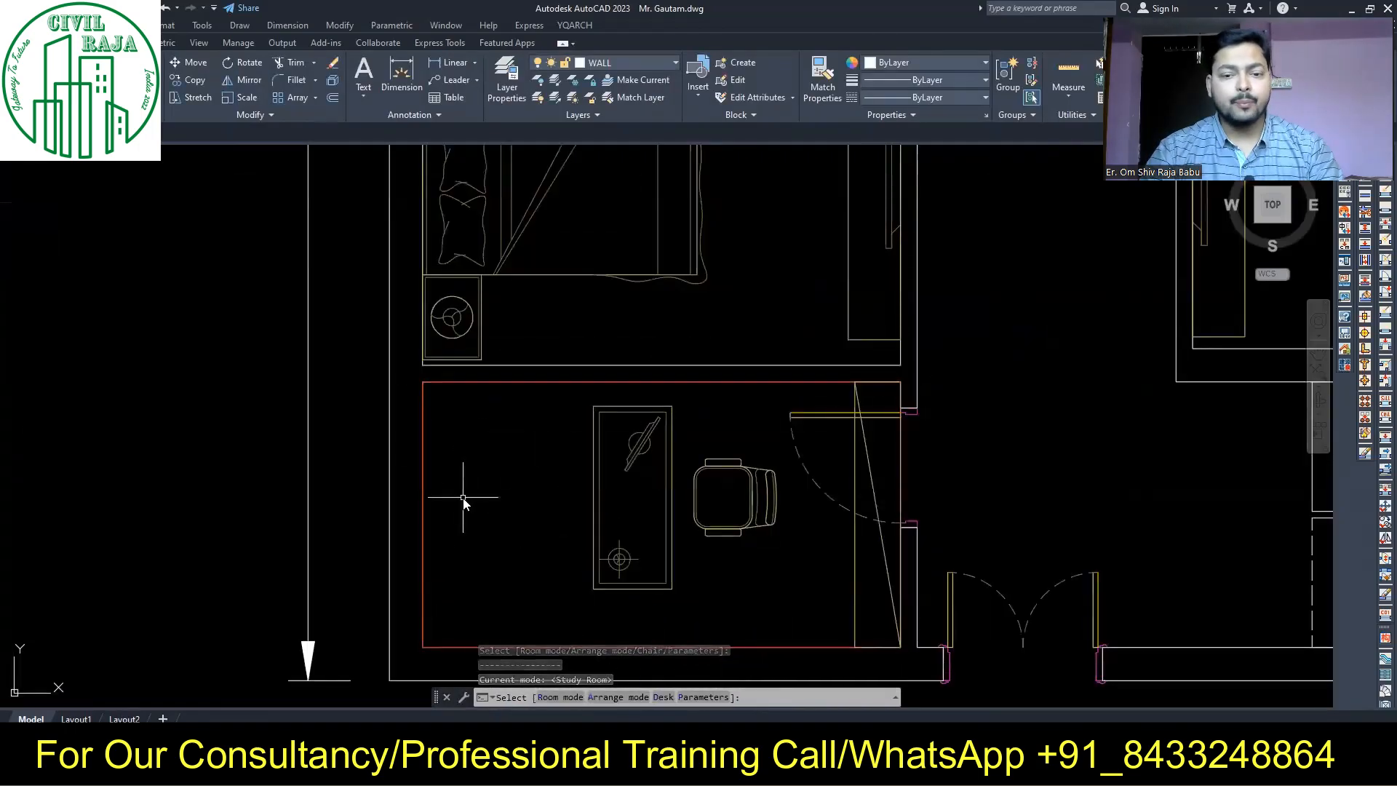
pyautogui.click(465, 497)
# Mirror the study's desk and chair left to right about a vertical line, erasing the originals
pyautogui.click(866, 582)
pyautogui.click(580, 530)
pyautogui.write('mi')
pyautogui.click(662, 646)
pyautogui.click(661, 342)
pyautogui.write('y')
pyautogui.press('Return')
# Mirror the study's cupboard onto the room's left wall, erasing the original
pyautogui.click(892, 564)
pyautogui.click(844, 593)
pyautogui.write('mi')
pyautogui.click(661, 382)
pyautogui.click(661, 601)
pyautogui.write('y')
pyautogui.press('Return')
pyautogui.scroll(-3, 592, 552)
pyautogui.scroll(-4, 872, 493)
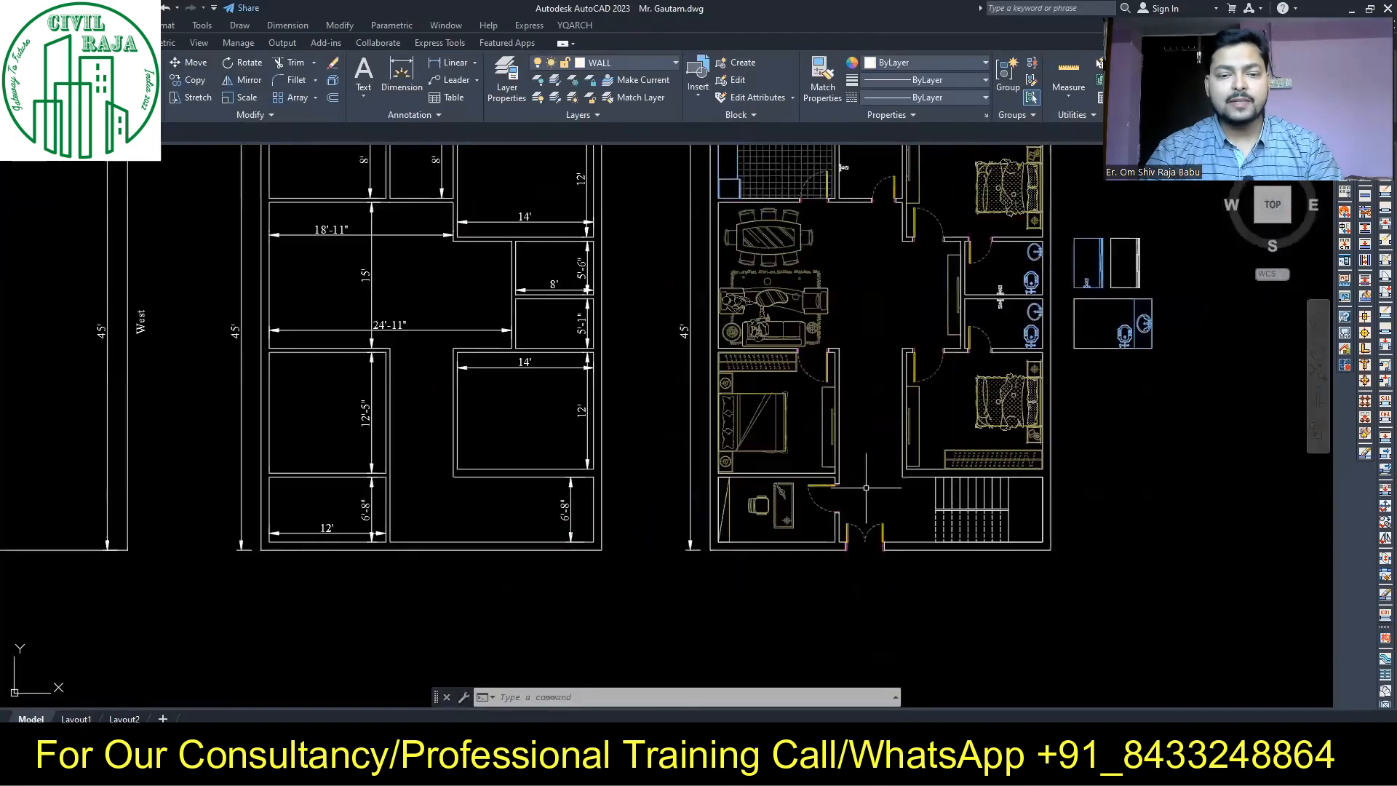
# Clear away the leftover sanitary fixture layouts to the right of the furnished plan
pyautogui.click(966, 431)
pyautogui.click(847, 288)
pyautogui.write('m')
pyautogui.click(844, 408)
pyautogui.click(873, 218)
pyautogui.press('Escape')
pyautogui.moveTo(842, 247); pyautogui.dragTo(775, 203, button='middle')
# Copy the plan's walls, doors, staircase, TV units and plot dimensions to the right, leaving out the other furniture and the kitchen and sanitary fixtures
pyautogui.click(369, 161)
pyautogui.click(769, 652)
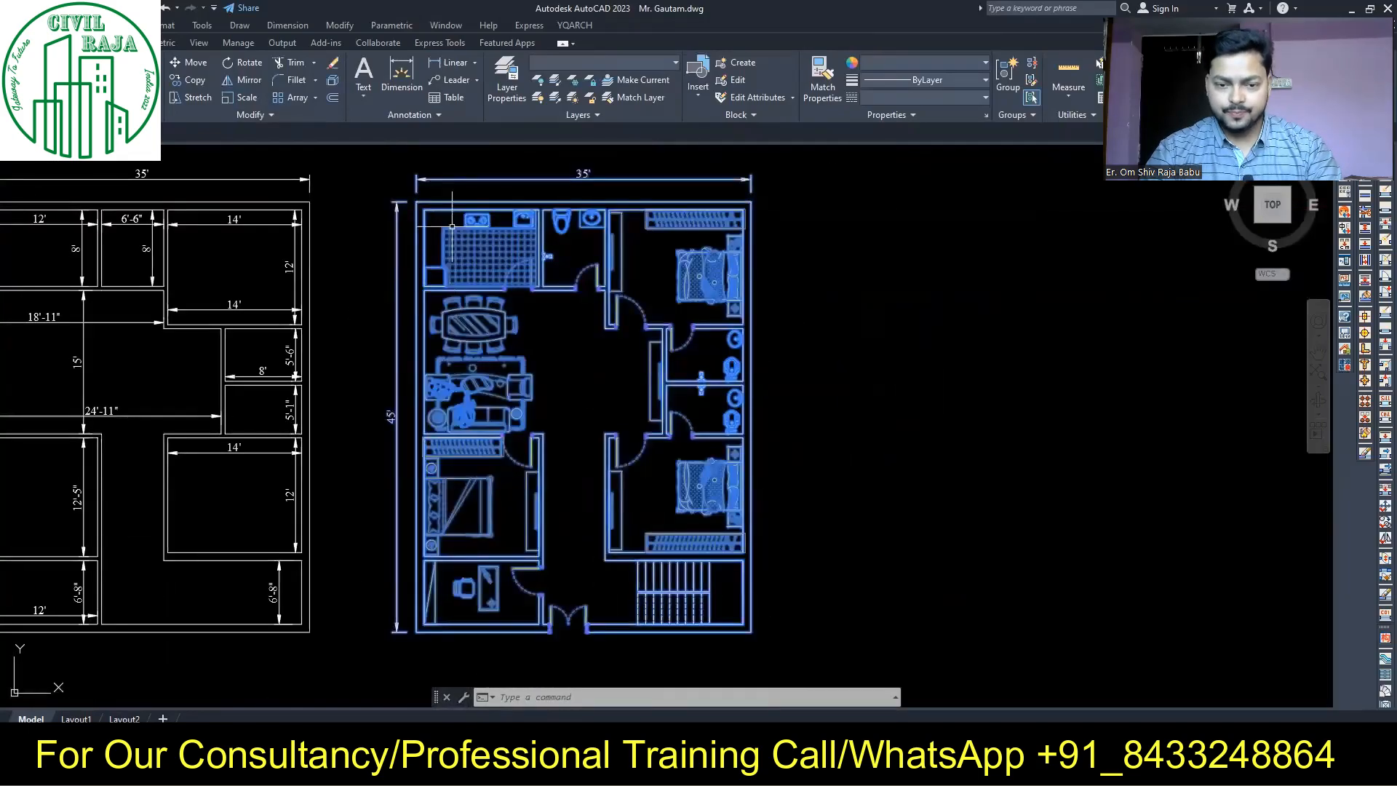
pyautogui.scroll(3, 450, 248)
pyautogui.scroll(-1, 418, 248)
pyautogui.keyDown('shift'); pyautogui.click(623, 218); pyautogui.keyUp('shift')
pyautogui.keyDown('shift'); pyautogui.click(670, 218); pyautogui.keyUp('shift')
pyautogui.keyDown('shift'); pyautogui.click(760, 224); pyautogui.keyUp('shift')
pyautogui.keyDown('shift'); pyautogui.click(809, 291); pyautogui.keyUp('shift')
pyautogui.keyDown('shift'); pyautogui.click(891, 411); pyautogui.keyUp('shift')
pyautogui.keyDown('shift'); pyautogui.click(874, 529); pyautogui.keyUp('shift')
pyautogui.keyDown('shift'); pyautogui.click(824, 602); pyautogui.keyUp('shift')
pyautogui.keyDown('shift'); pyautogui.click(422, 589); pyautogui.keyUp('shift')
pyautogui.scroll(4, 422, 588)
pyautogui.scroll(-2, 582, 472)
pyautogui.keyDown('shift'); pyautogui.click(873, 422); pyautogui.keyUp('shift')
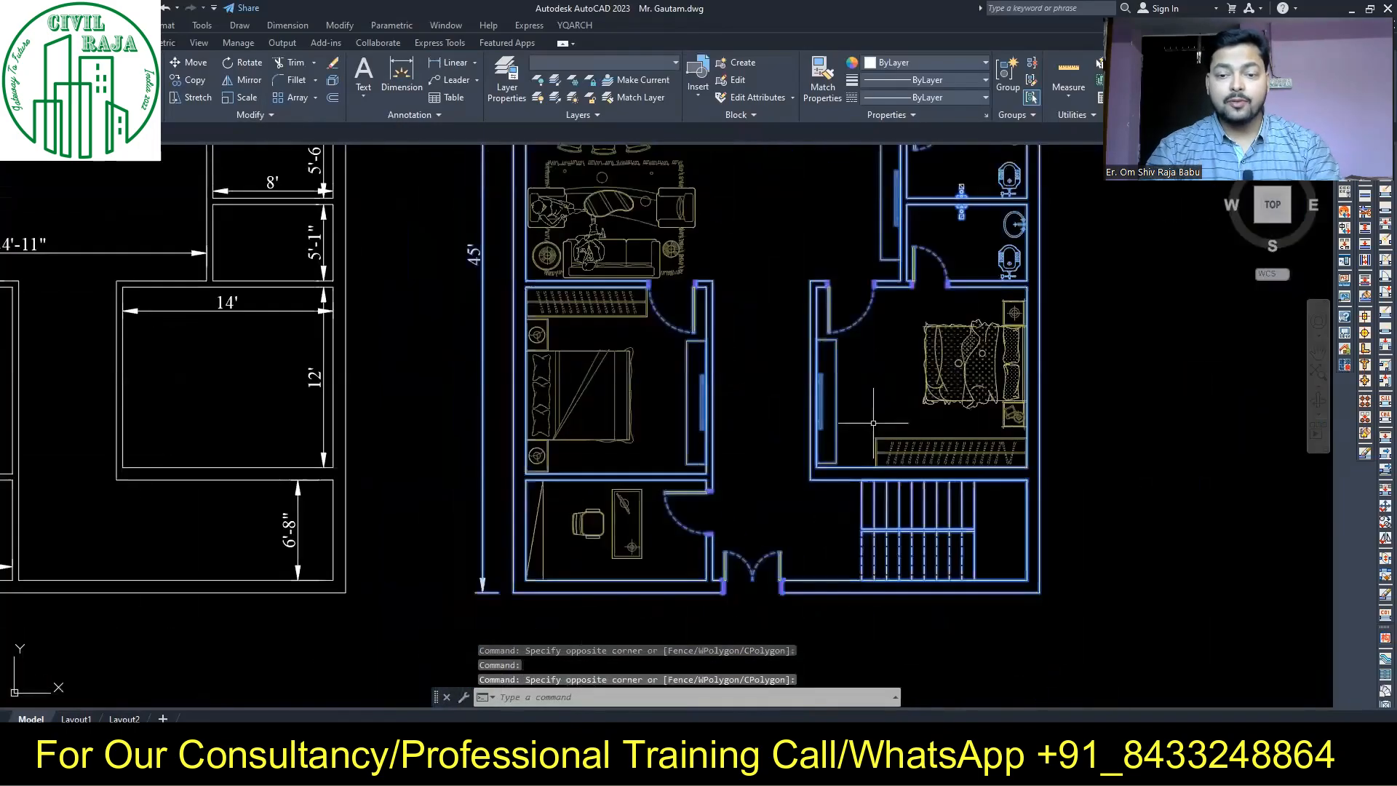
pyautogui.scroll(-2, 389, 618)
pyautogui.write('co')
pyautogui.click(690, 614)
pyautogui.click(1103, 614)
pyautogui.press('Escape')
pyautogui.moveTo(921, 345); pyautogui.dragTo(905, 368, button='middle')
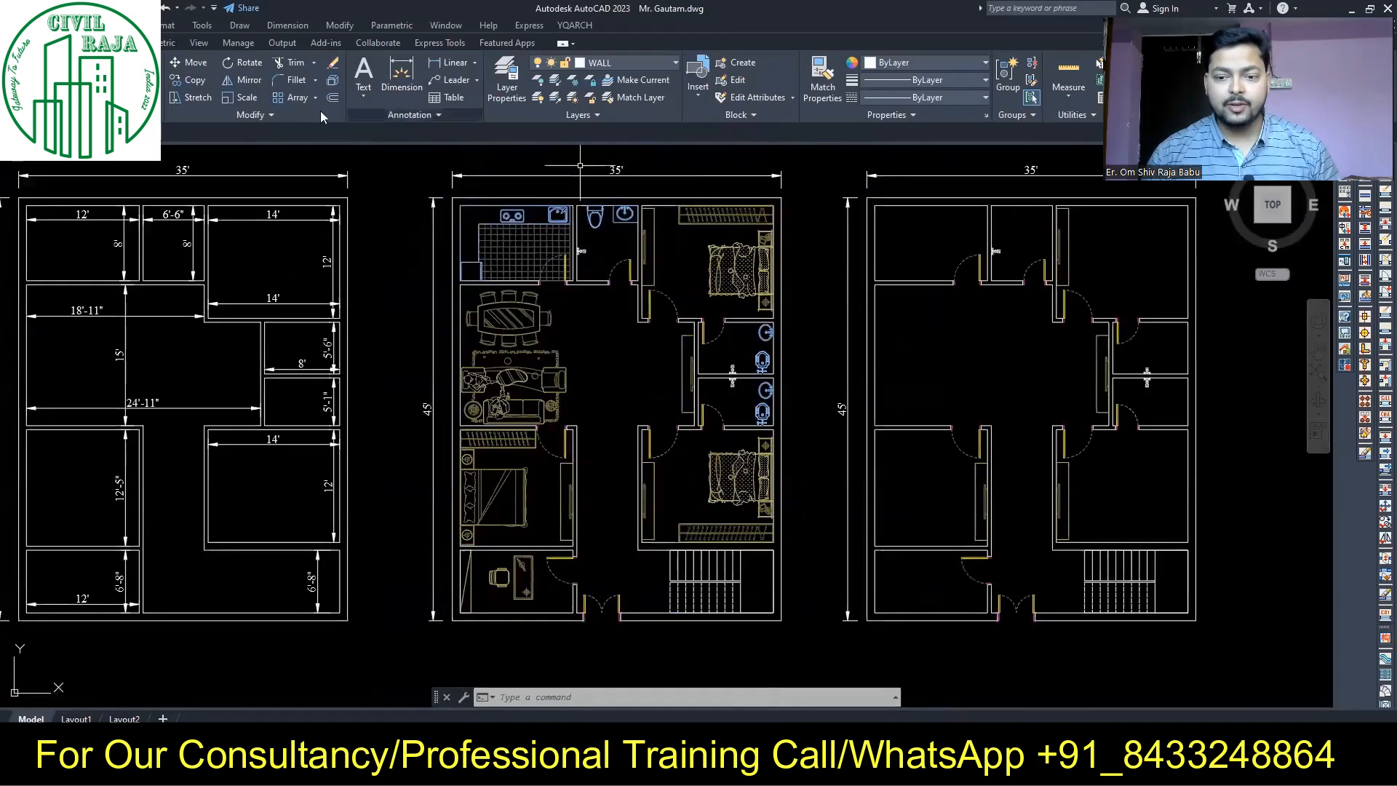
# Set YQArch's wall window style to mode 11 and try a window in the copied plan's upper wall
pyautogui.write('ww s')
pyautogui.click(699, 283)
pyautogui.click(586, 567)
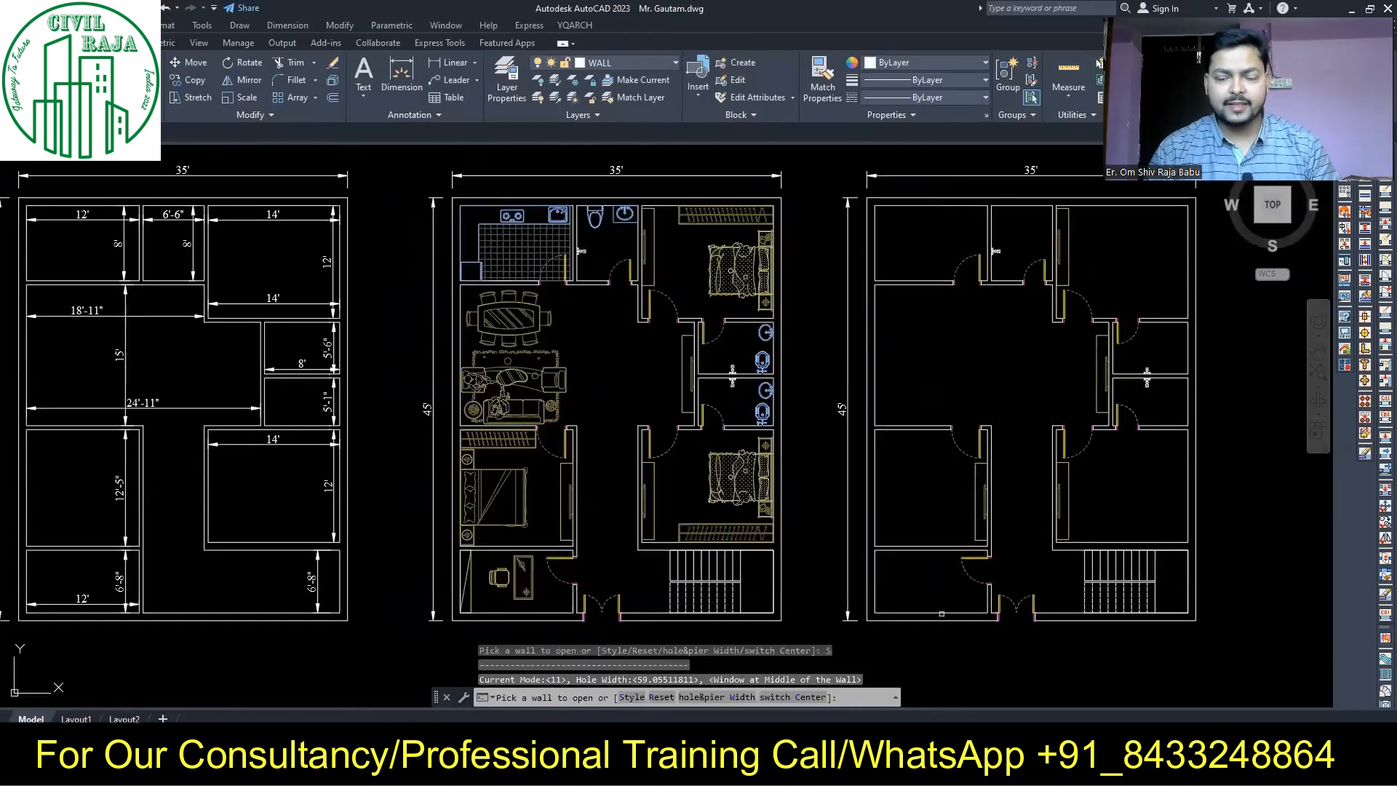
pyautogui.click(930, 185)
pyautogui.press('Escape')
pyautogui.hotkey('ctrl', 'z')
# Place mode 11 windows with a hole width of 59.05511811 in the outer walls of the copy's kitchen, hall, bedrooms and study
pyautogui.moveTo(904, 533); pyautogui.dragTo(920, 509, button='middle')
pyautogui.rightClick(926, 540)
pyautogui.moveTo(1019, 268)
pyautogui.click(1133, 283)
pyautogui.click(891, 336)
pyautogui.click(891, 222)
pyautogui.click(944, 180)
pyautogui.press('Escape')
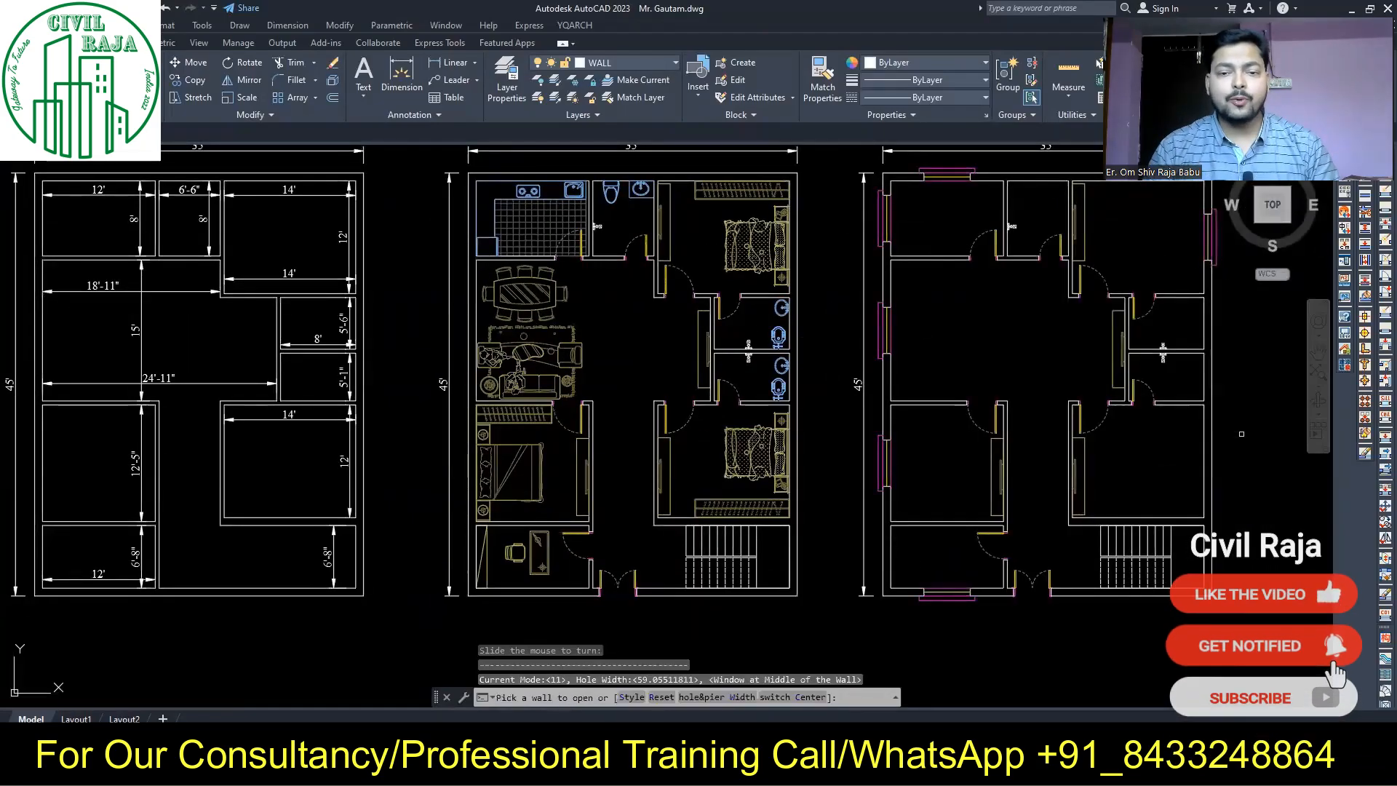
# Set the window hole width to 24 and place windows in the outer walls of the washroom and the two small toilets
pyautogui.moveTo(984, 358); pyautogui.dragTo(825, 380, button='middle')
pyautogui.press('Return')
pyautogui.click(704, 697)
pyautogui.doubleClick(675, 460)
pyautogui.write('24')
pyautogui.press('Return')
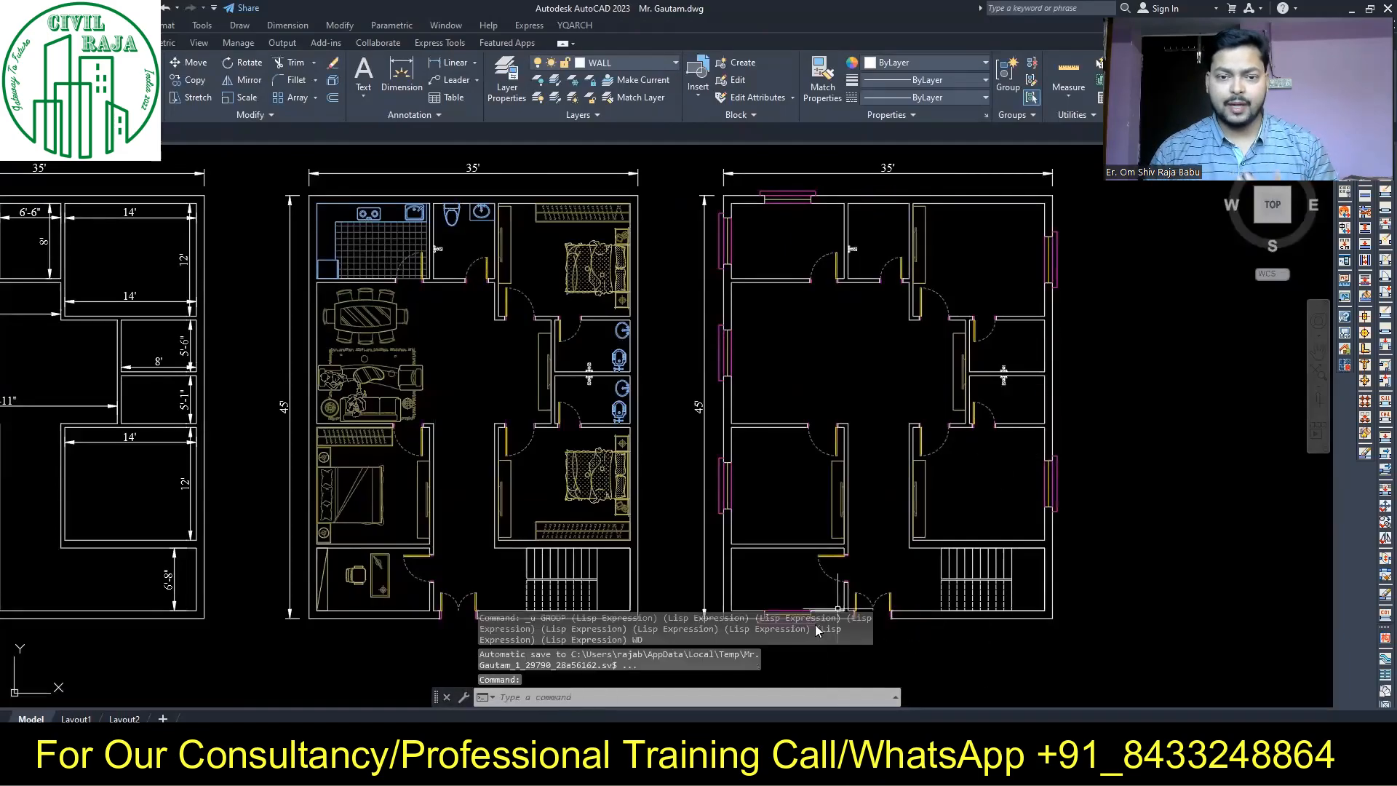
pyautogui.press('Escape')
pyautogui.rightClick(856, 360)
pyautogui.moveTo(929, 385)
pyautogui.click(1081, 403)
pyautogui.click(795, 697)
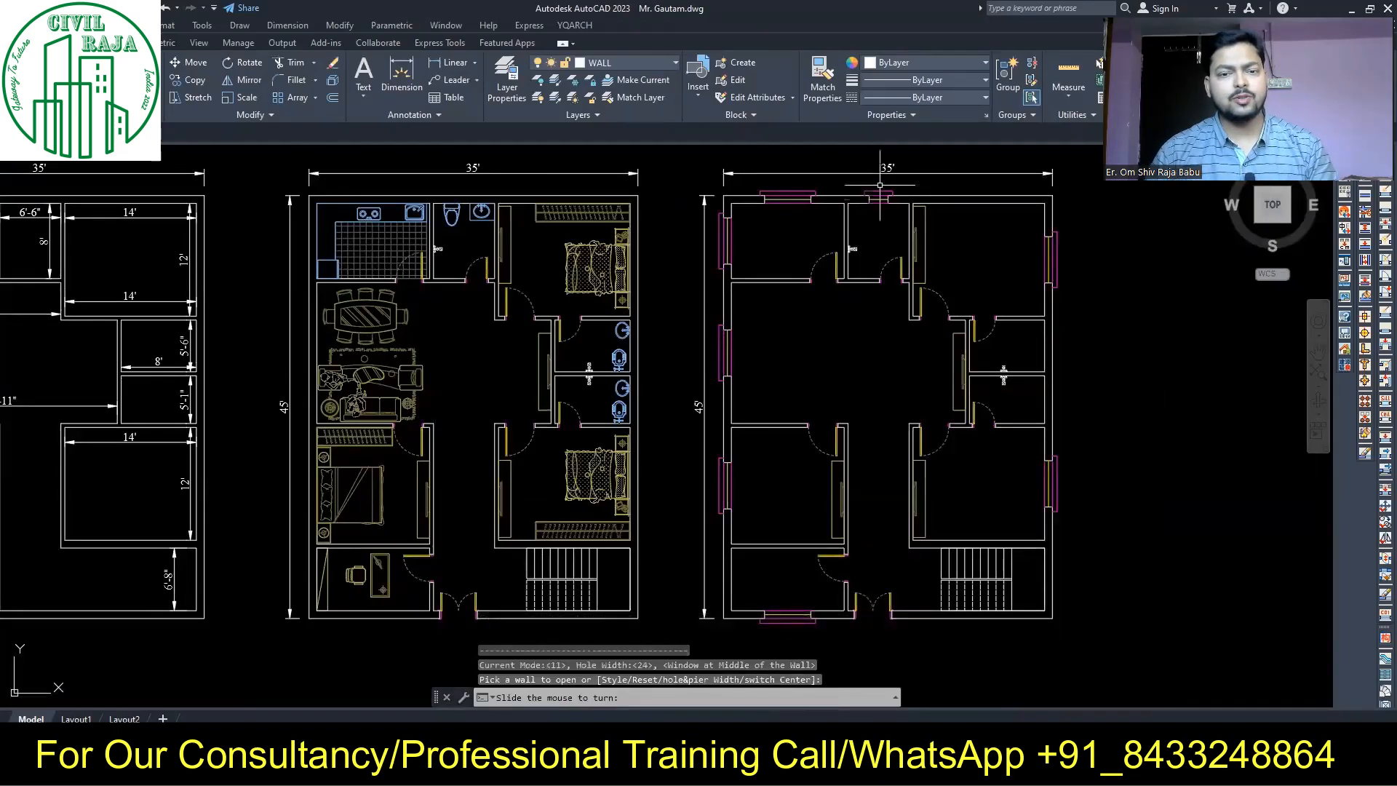
# Change the window style to mode 3 with a 36 hole width for a window in the staircase's outer wall
pyautogui.write('S')
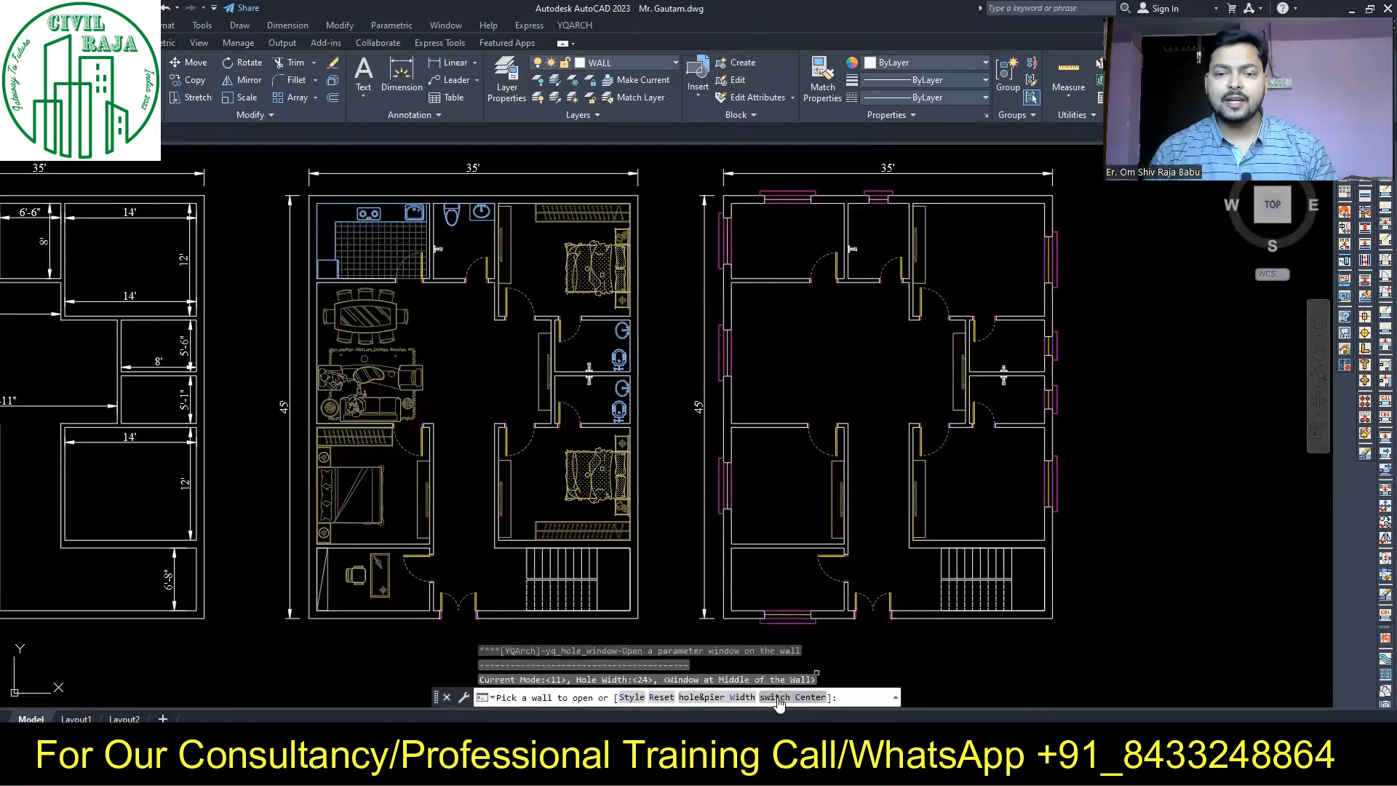
pyautogui.press('Return')
pyautogui.click(628, 213)
pyautogui.click(587, 567)
pyautogui.click(717, 697)
pyautogui.moveTo(678, 460); pyautogui.dragTo(631, 462)
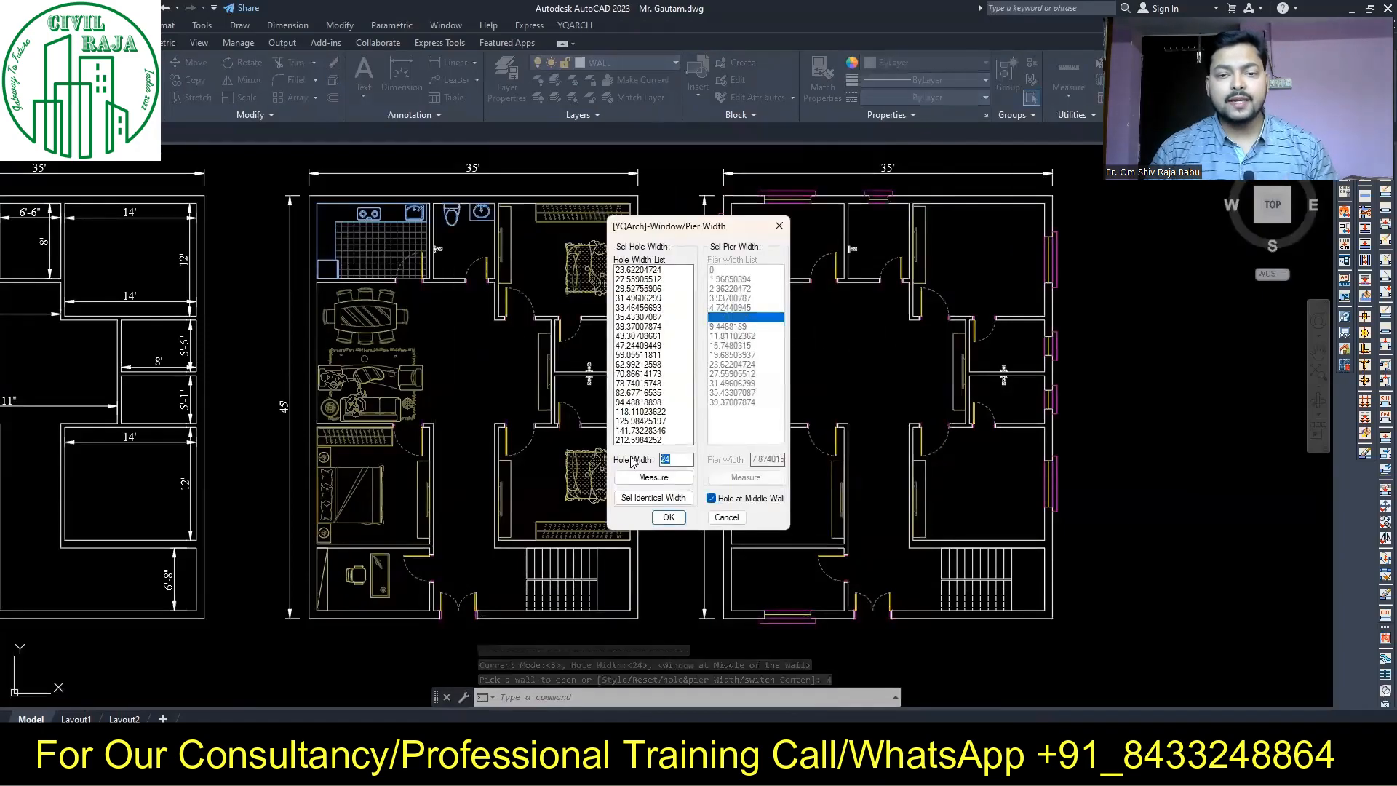
pyautogui.write('36')
pyautogui.click(667, 518)
# Try to move the staircase window along the outer wall
pyautogui.scroll(8, 1071, 573)
pyautogui.click(891, 400)
pyautogui.click(989, 627)
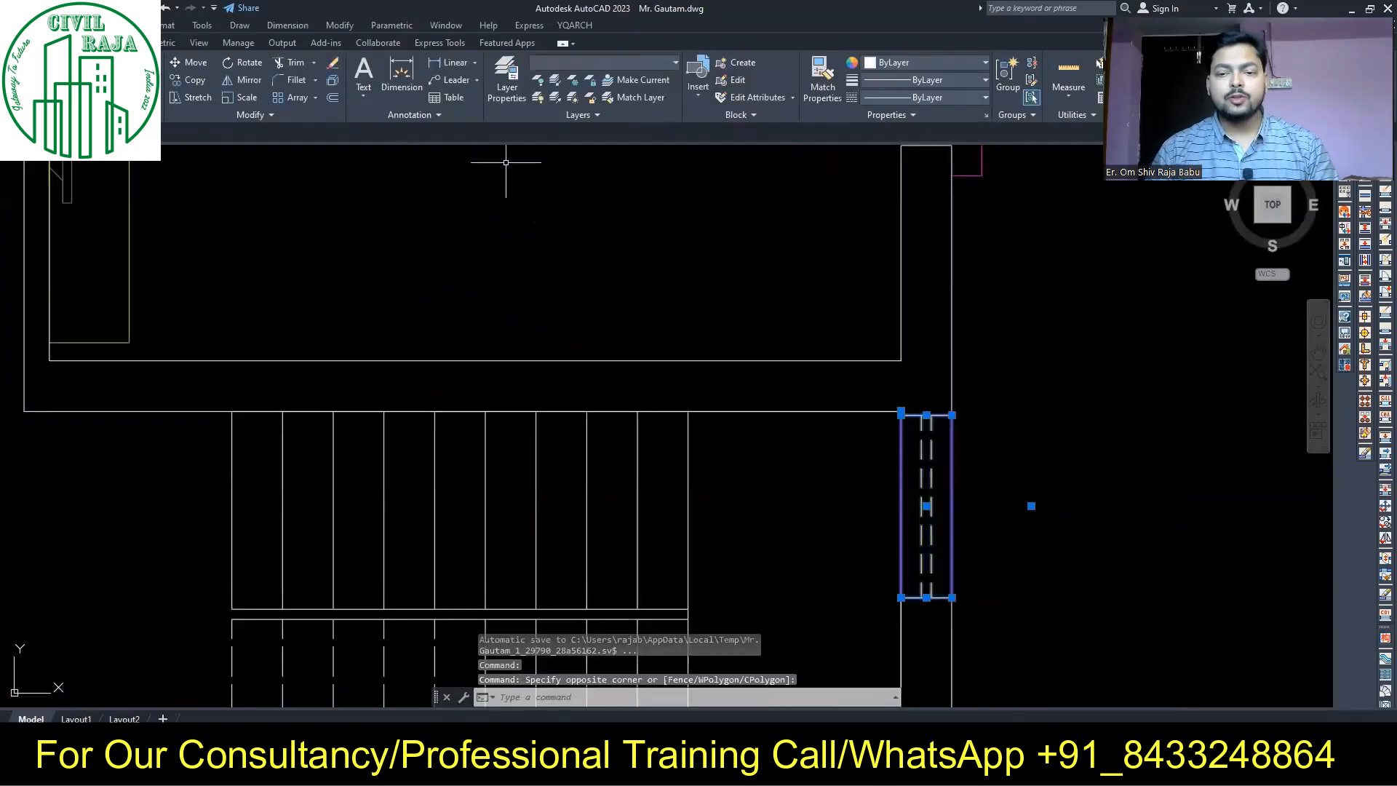
pyautogui.click(188, 62)
pyautogui.click(951, 415)
pyautogui.scroll(-2, 1048, 397)
pyautogui.press('Escape')
pyautogui.click(948, 400)
pyautogui.write('s')
pyautogui.click(971, 466)
pyautogui.press('Escape')
pyautogui.click(1041, 546)
pyautogui.click(396, 396)
pyautogui.write('s')
pyautogui.click(971, 466)
pyautogui.press('Escape')
# Undo the window opening made in the staircase's outer wall
pyautogui.hotkey('ctrl', 'z')
pyautogui.hotkey('ctrl', 'z')
pyautogui.hotkey('ctrl', 'z')
pyautogui.hotkey('ctrl', 'z')
pyautogui.hotkey('ctrl', 'z')
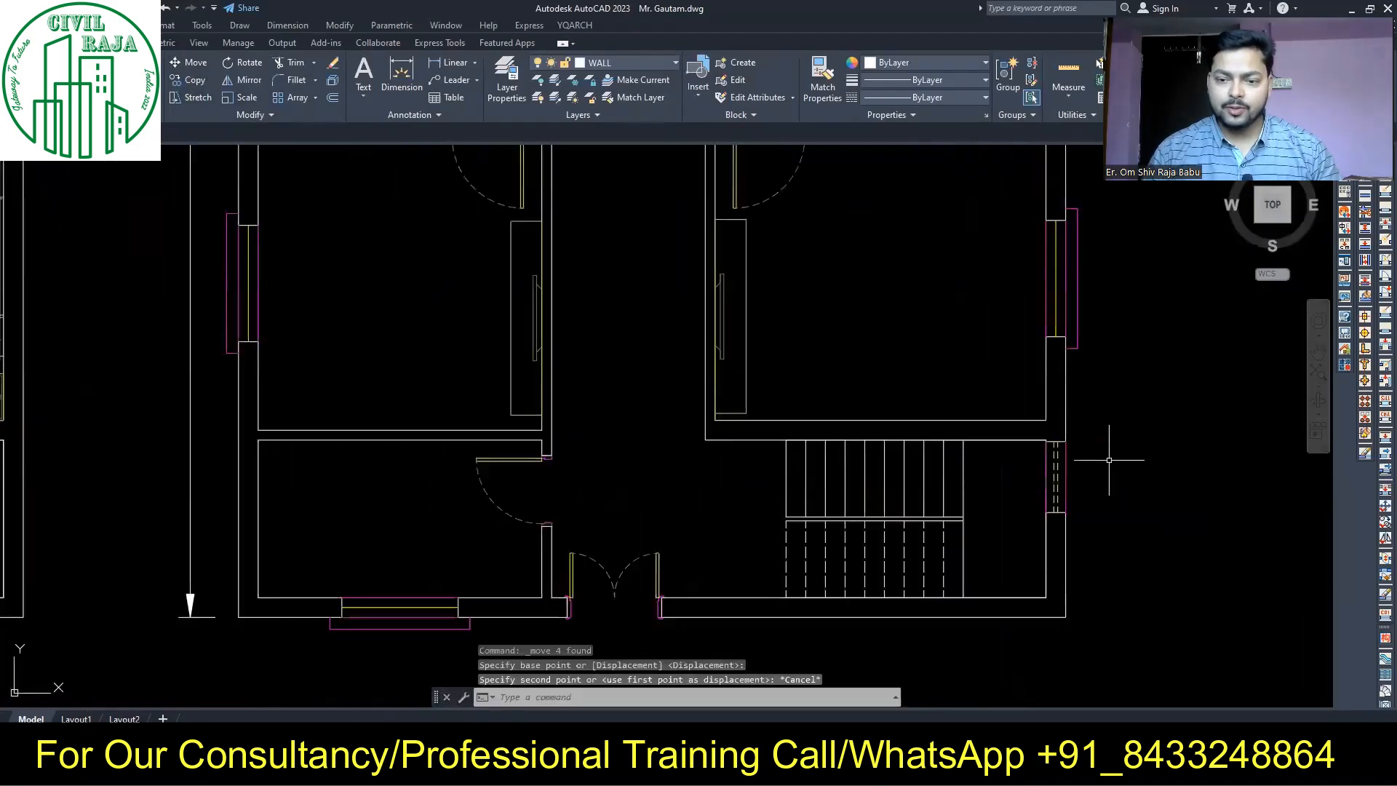
pyautogui.write('wd')
pyautogui.press('Return')
pyautogui.press('Escape')
pyautogui.hotkey('ctrl', 'z')
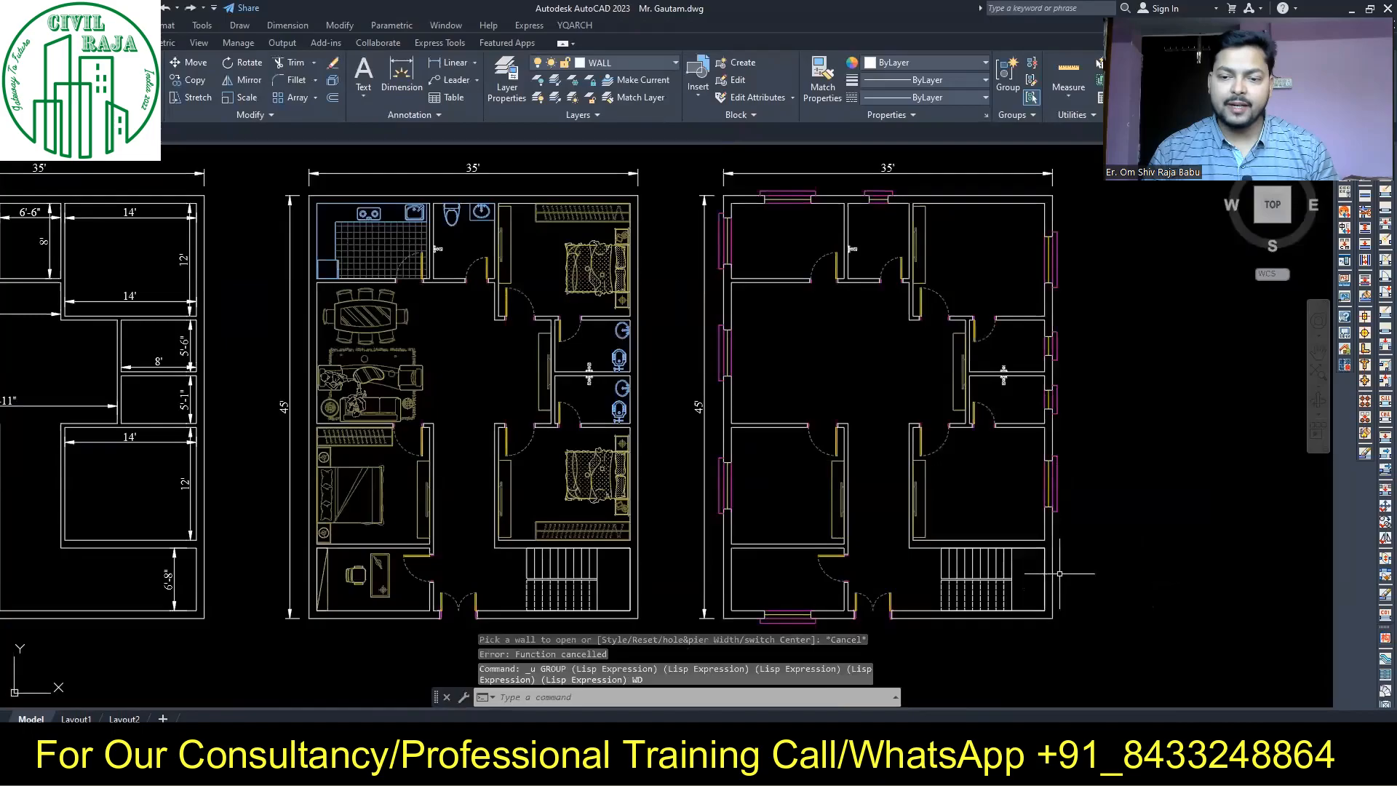
pyautogui.write('rec')
pyautogui.press('Return')
pyautogui.scroll(3, 926, 639)
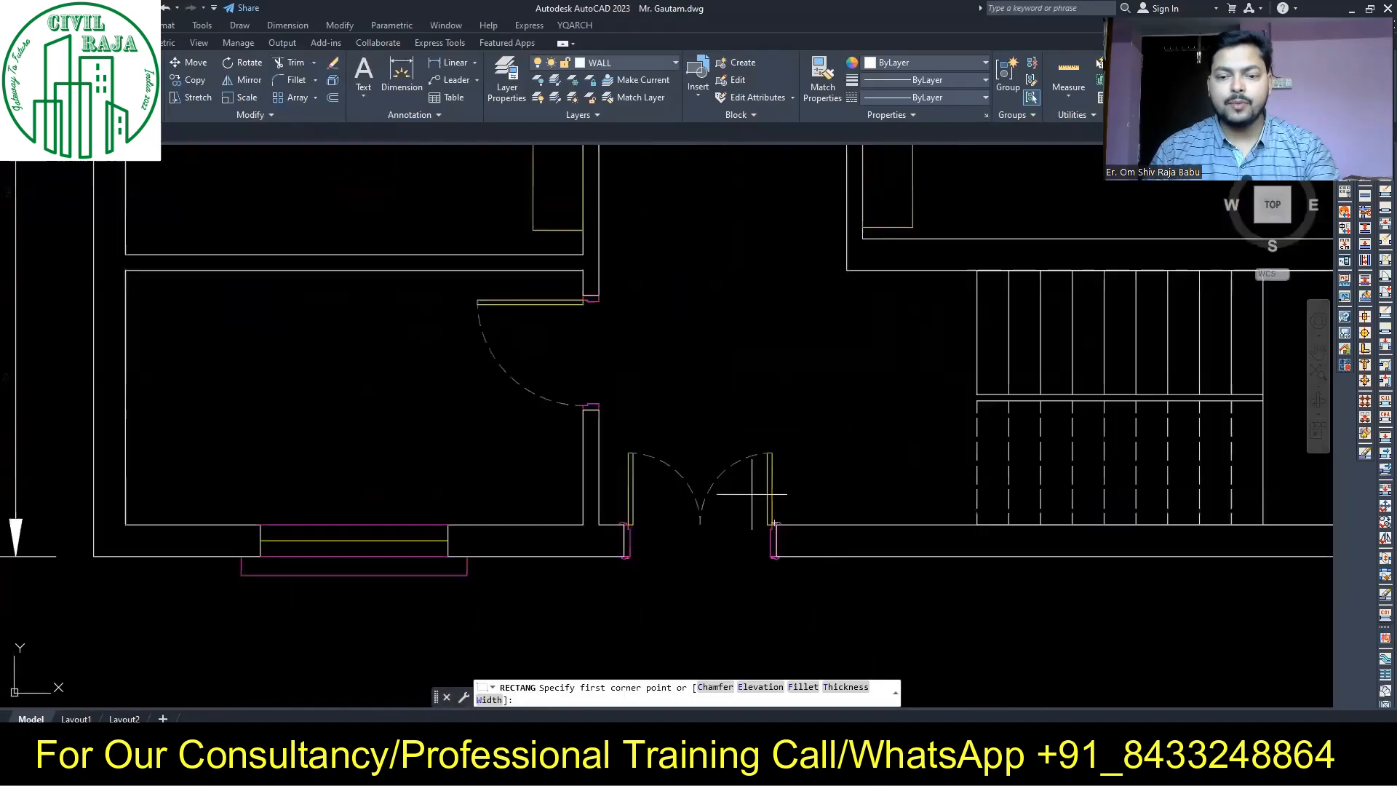
pyautogui.press('Escape')
# Check the length of the front wall between the study's window and the staircase with a temporary dimension
pyautogui.write('dim')
pyautogui.click(977, 524)
pyautogui.click(451, 524)
pyautogui.press('Escape')
# Choose the window style and place a window with a 48 hole width in the front outer wall at the staircase
pyautogui.scroll(-1, 417, 550)
pyautogui.write('ww w 36')
pyautogui.press('Return')
pyautogui.write('s')
pyautogui.click(628, 215)
pyautogui.click(700, 291)
pyautogui.click(587, 568)
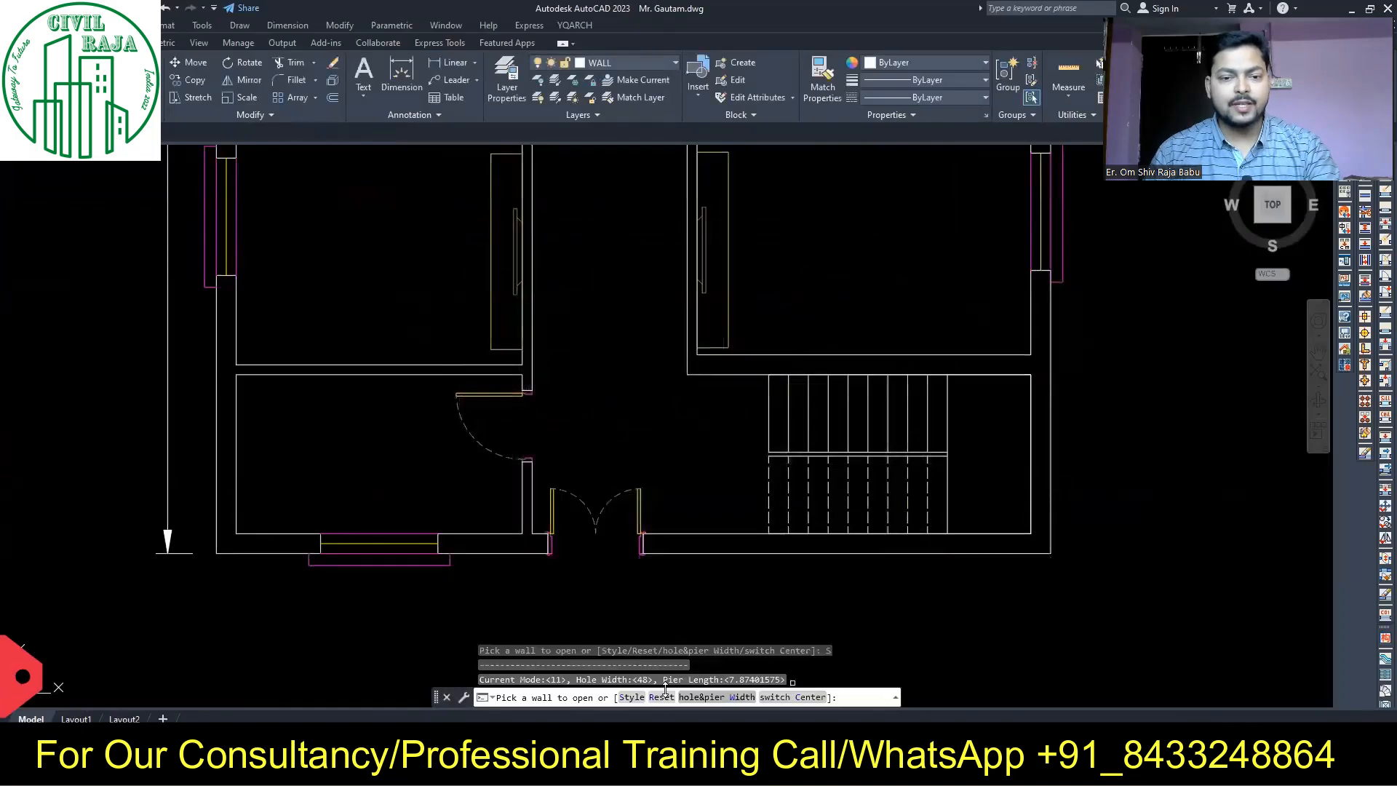
pyautogui.click(707, 553)
pyautogui.press('Escape')
# Stretch the new front window along the wall so it sits just beside the main entrance
pyautogui.click(740, 503)
pyautogui.press('Escape')
pyautogui.click(933, 609)
pyautogui.click(749, 509)
pyautogui.click(198, 98)
pyautogui.click(848, 604)
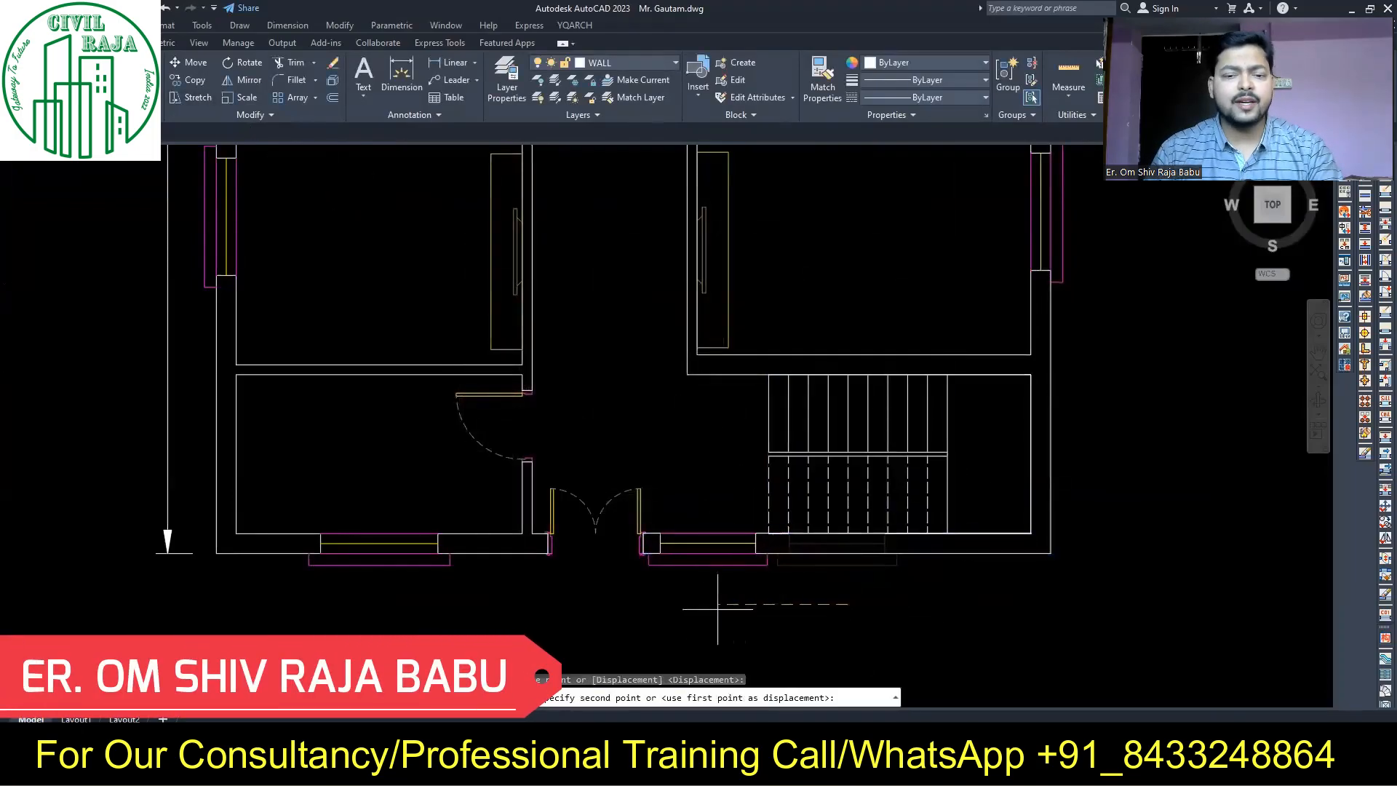
# Move the staircase 8 inches toward the main entrance
pyautogui.click(926, 435)
pyautogui.click(188, 63)
pyautogui.click(1167, 385)
pyautogui.write('8')
pyautogui.press('Return')
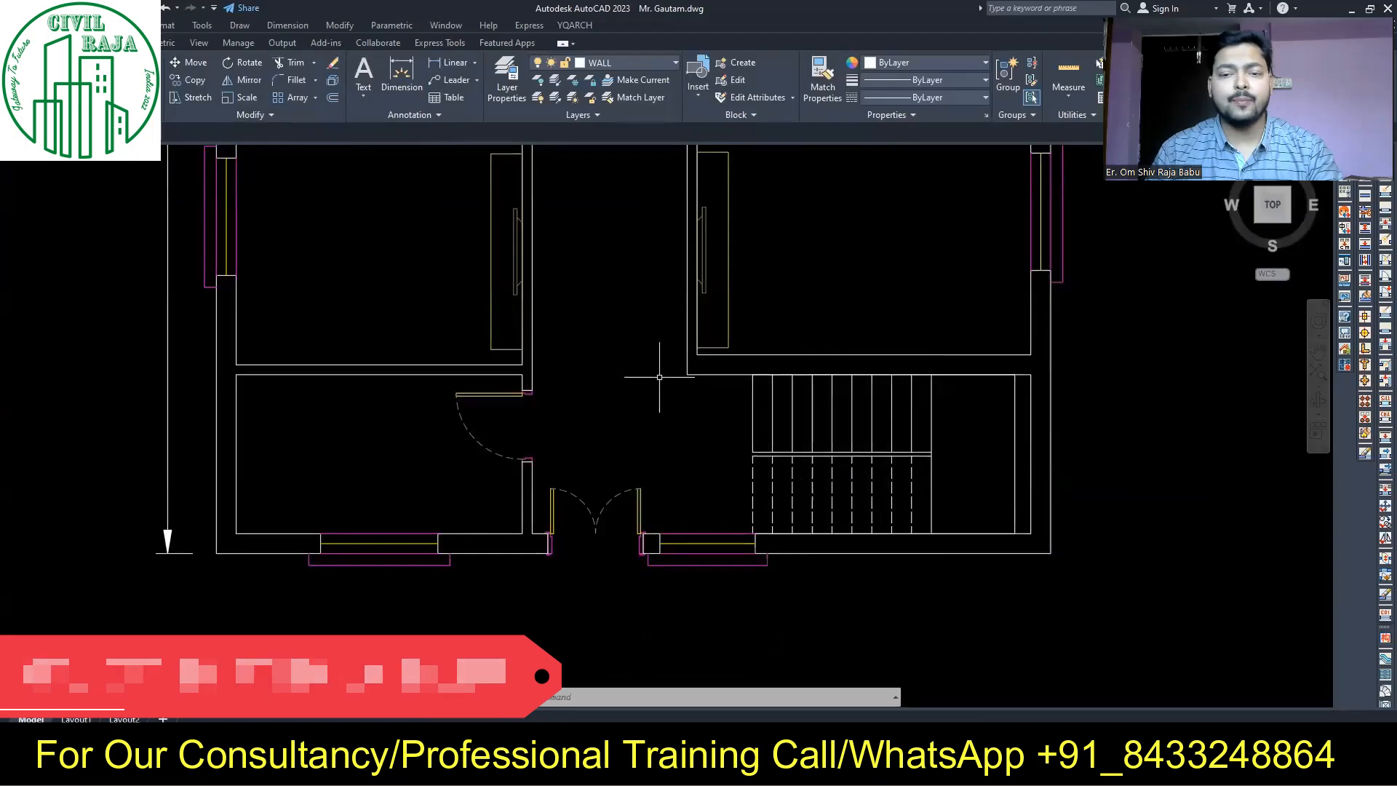
# Place a window in the side outer wall next to the staircase
pyautogui.write('wd')
pyautogui.press('Escape')
pyautogui.scroll(-4, 1131, 470)
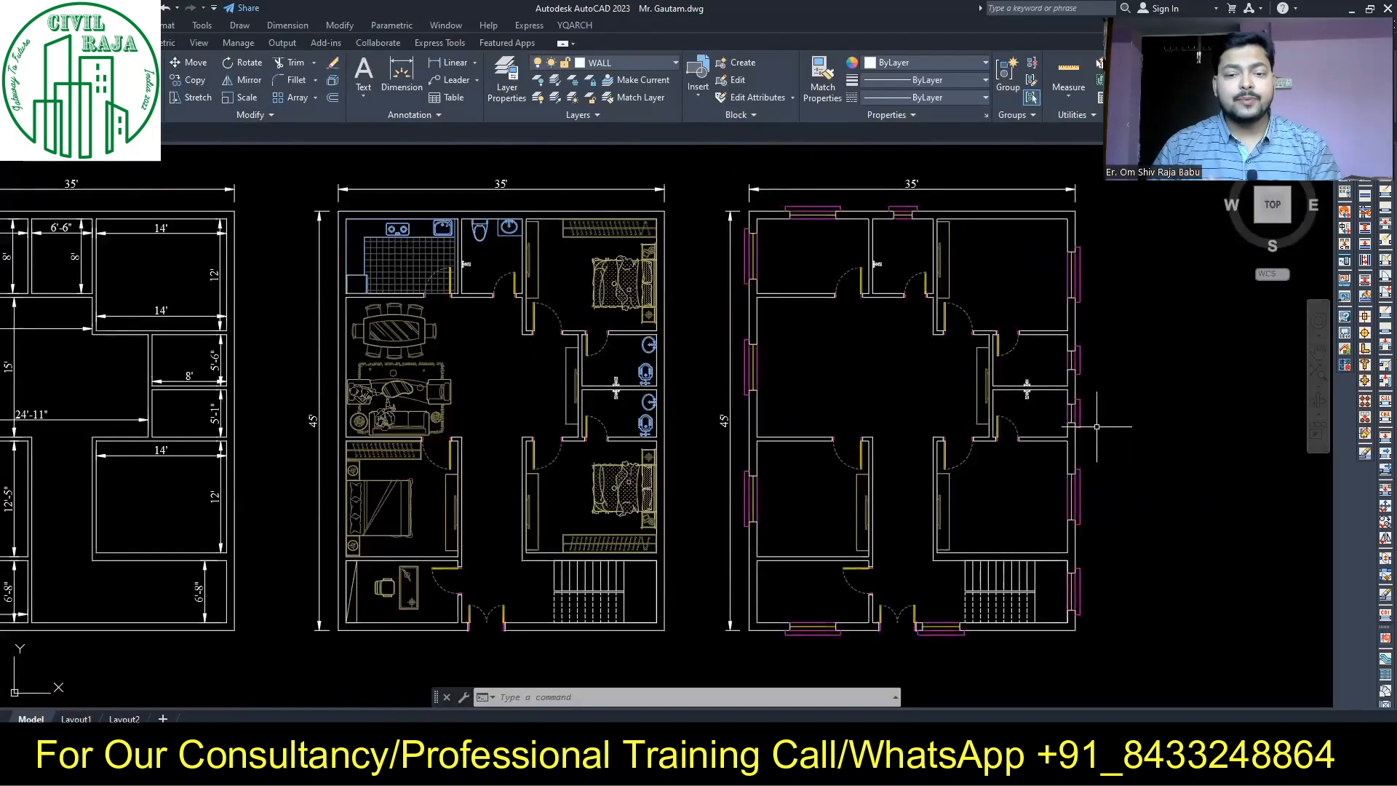
# Fill all walls of the plan with windows using the wall fill command WPF
pyautogui.scroll(4, 665, 517)
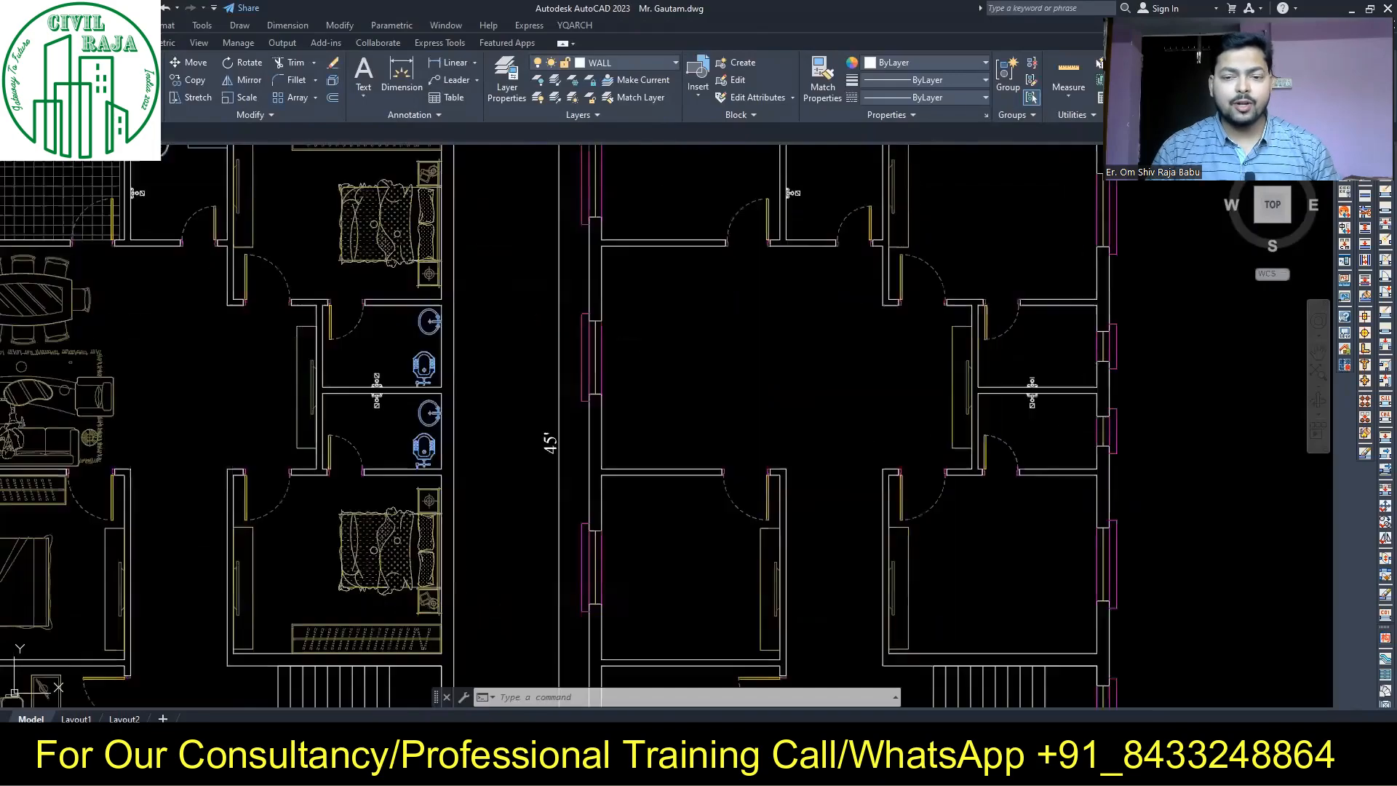
pyautogui.scroll(-5, 749, 415)
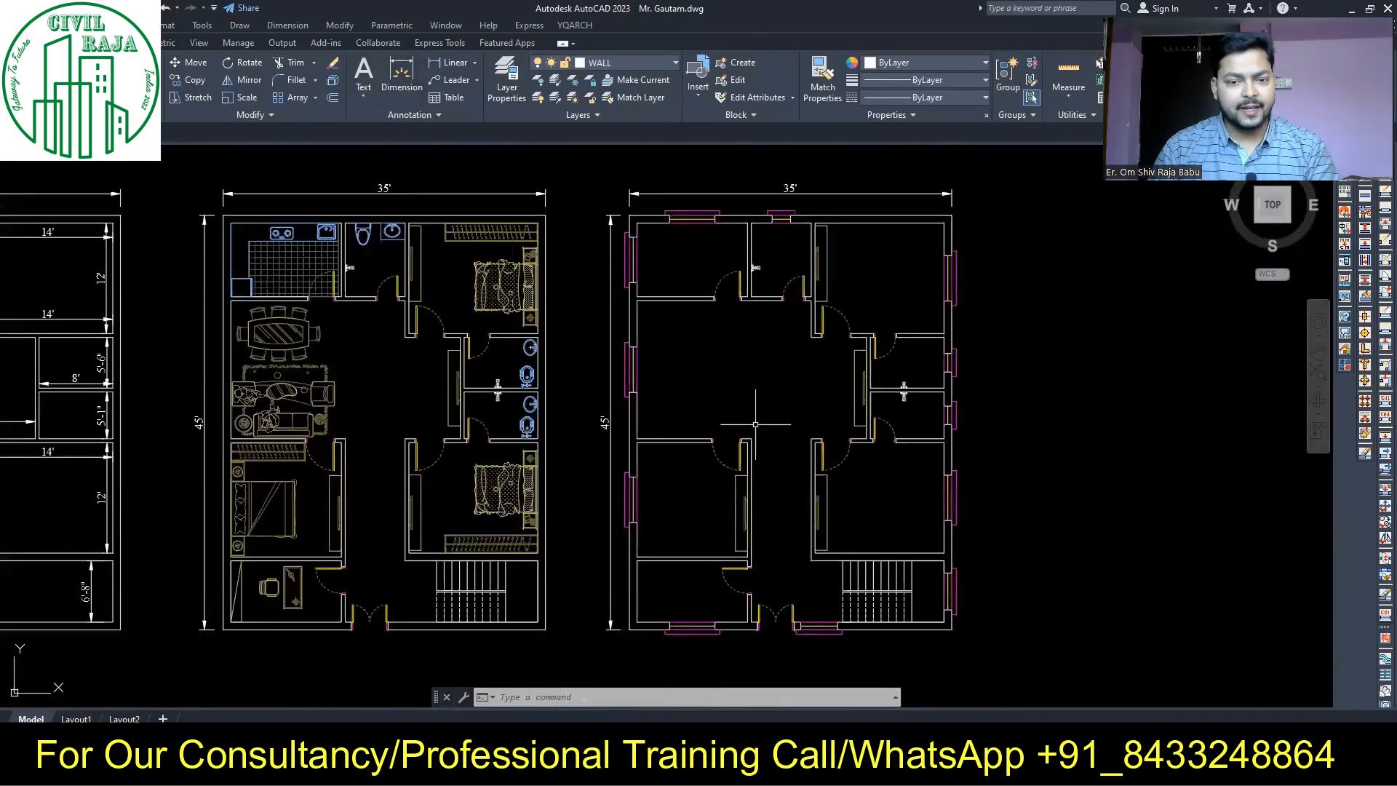
pyautogui.write('wpf')
pyautogui.press('Return')
pyautogui.click(584, 165)
pyautogui.click(1001, 662)
pyautogui.press('Return')
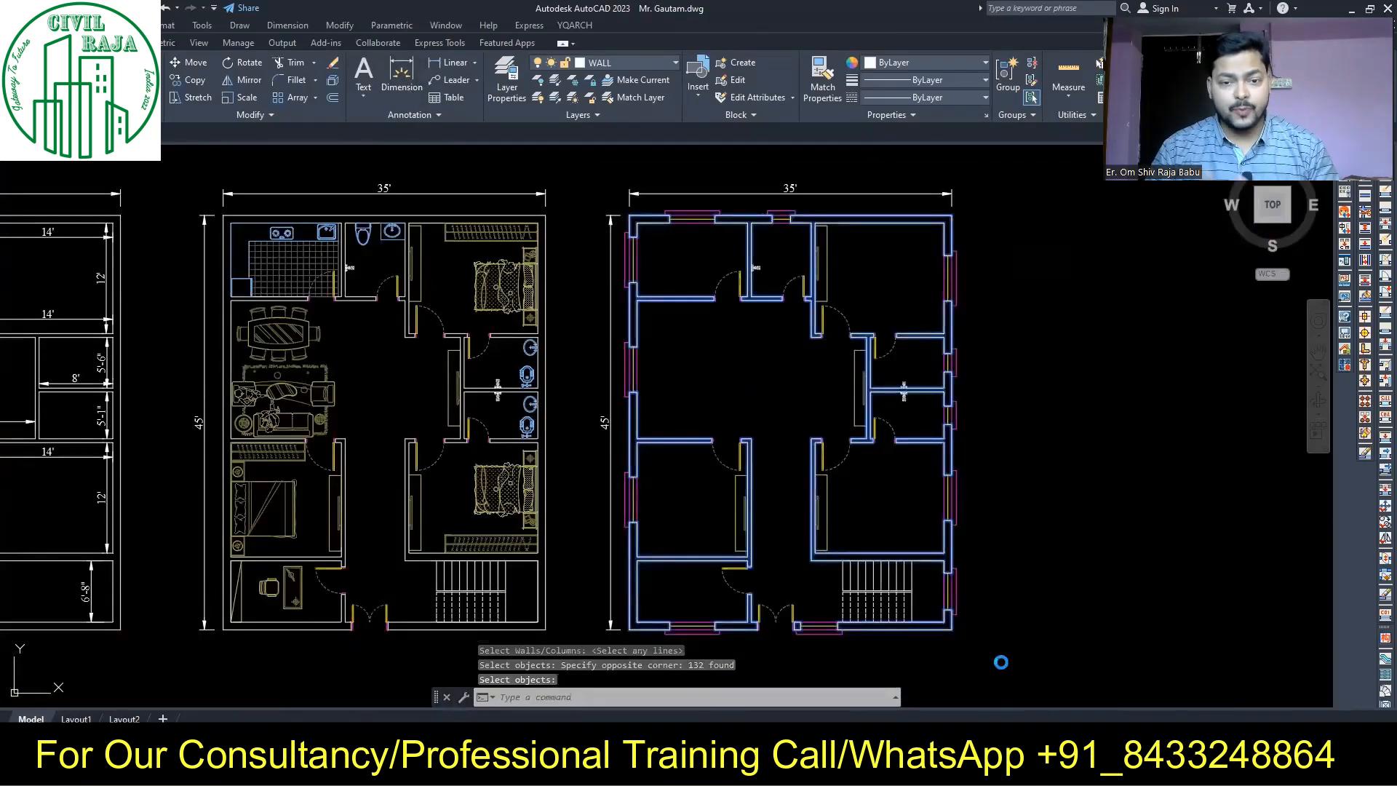
pyautogui.press('Escape')
# Copy all furniture, kitchen and sanitary fixtures from the furnished plan into the matching rooms of the plan with filled walls
pyautogui.click(294, 259)
pyautogui.press('Escape')
pyautogui.scroll(4, 227, 218)
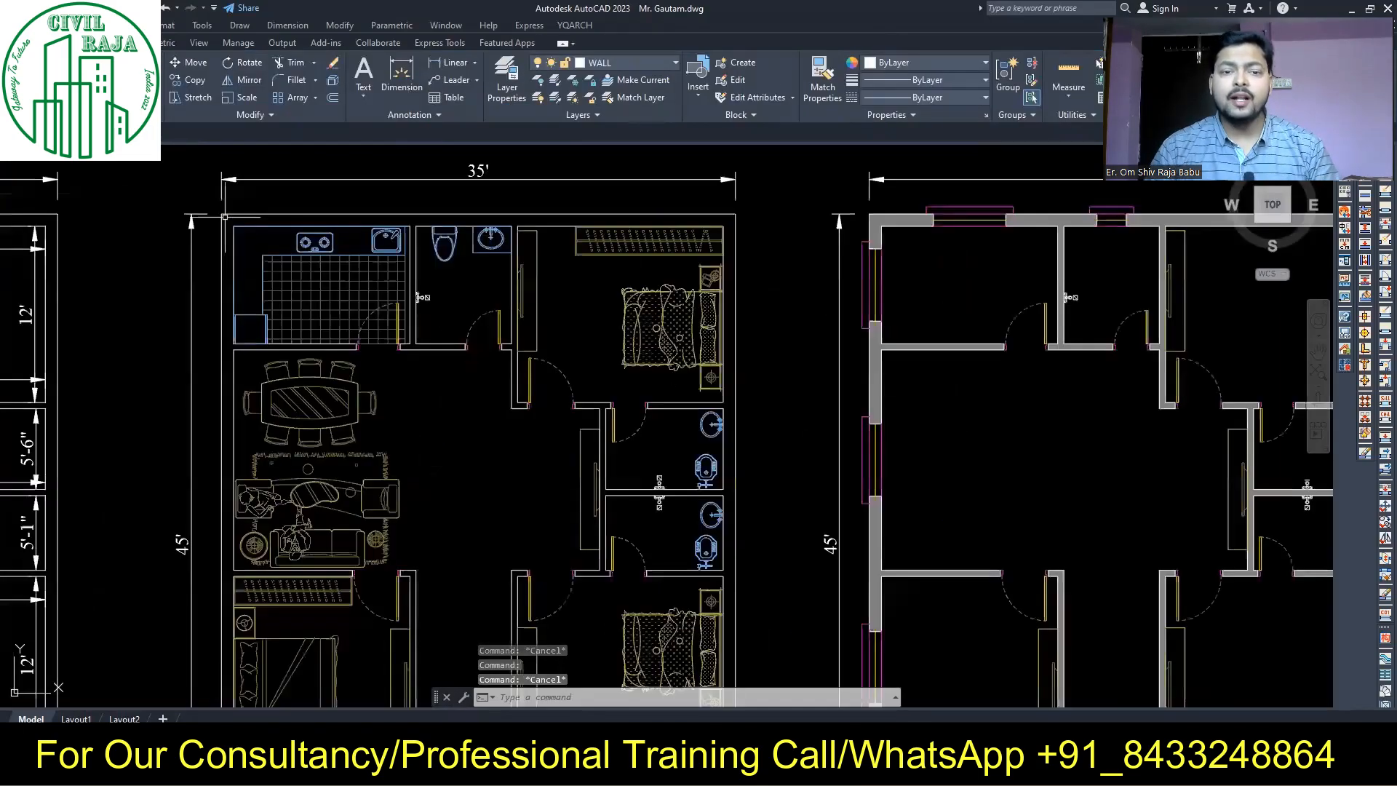
pyautogui.click(228, 221)
pyautogui.click(516, 435)
pyautogui.click(585, 368)
pyautogui.click(533, 338)
pyautogui.scroll(2, 407, 204)
pyautogui.scroll(-6, 483, 354)
pyautogui.click(563, 317)
pyautogui.click(711, 439)
pyautogui.click(710, 654)
pyautogui.click(566, 547)
pyautogui.click(384, 409)
pyautogui.click(510, 550)
pyautogui.scroll(-2, 751, 416)
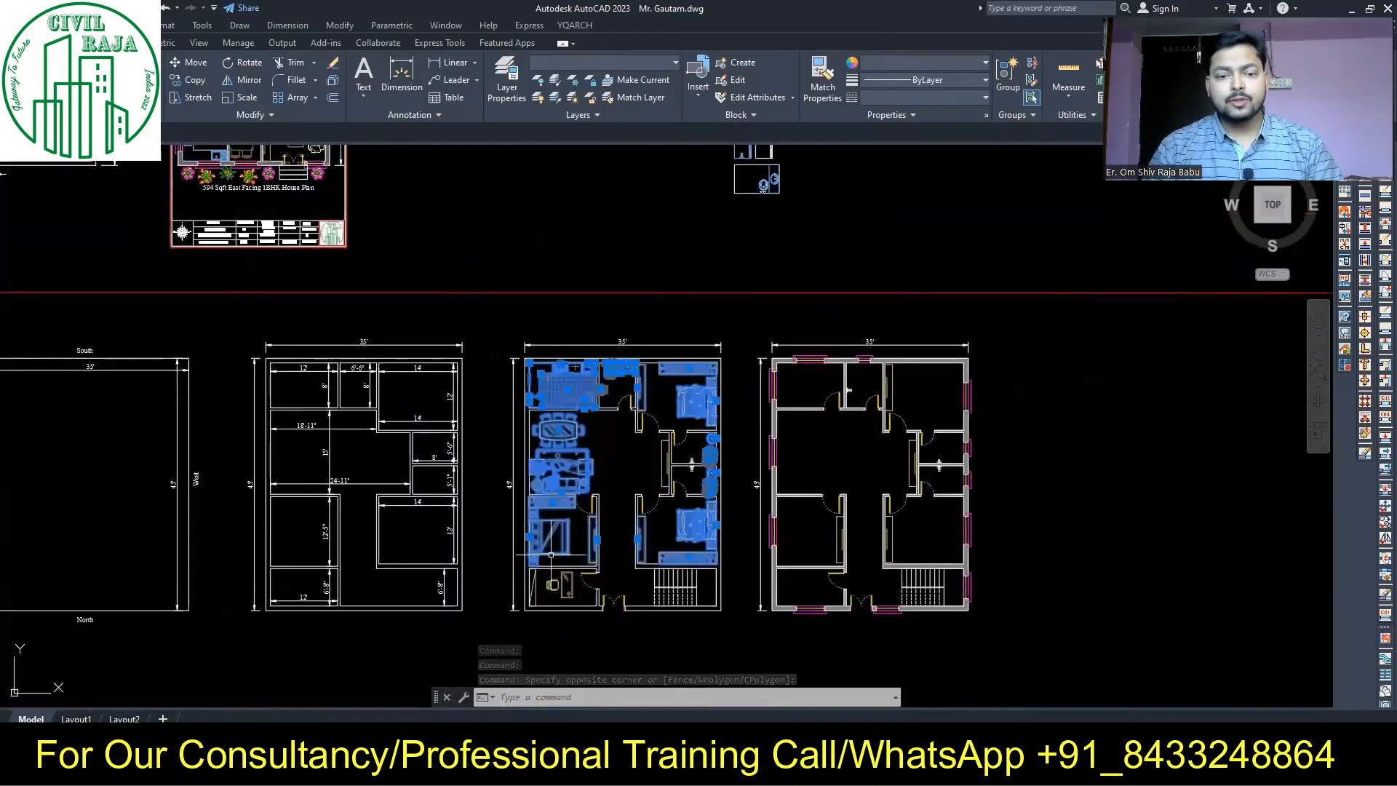
pyautogui.scroll(2, 560, 591)
pyautogui.click(588, 606)
pyautogui.click(517, 564)
pyautogui.write('co')
pyautogui.press('Return')
pyautogui.click(816, 622)
pyautogui.click(1211, 622)
pyautogui.press('Escape')
pyautogui.moveTo(1114, 402); pyautogui.dragTo(775, 396, button='middle')
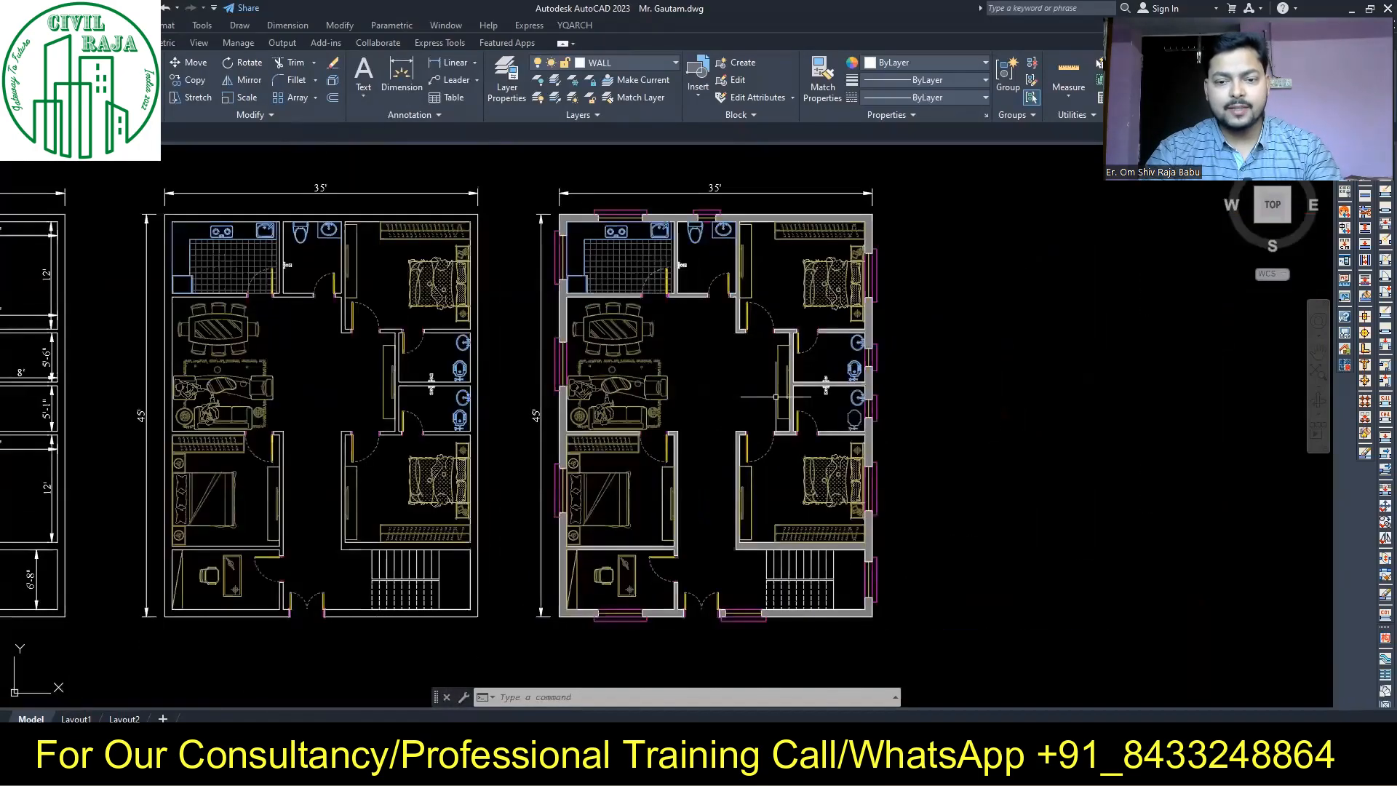
pyautogui.scroll(4, 775, 396)
pyautogui.scroll(-2, 718, 308)
pyautogui.scroll(2, 718, 308)
pyautogui.click(732, 339)
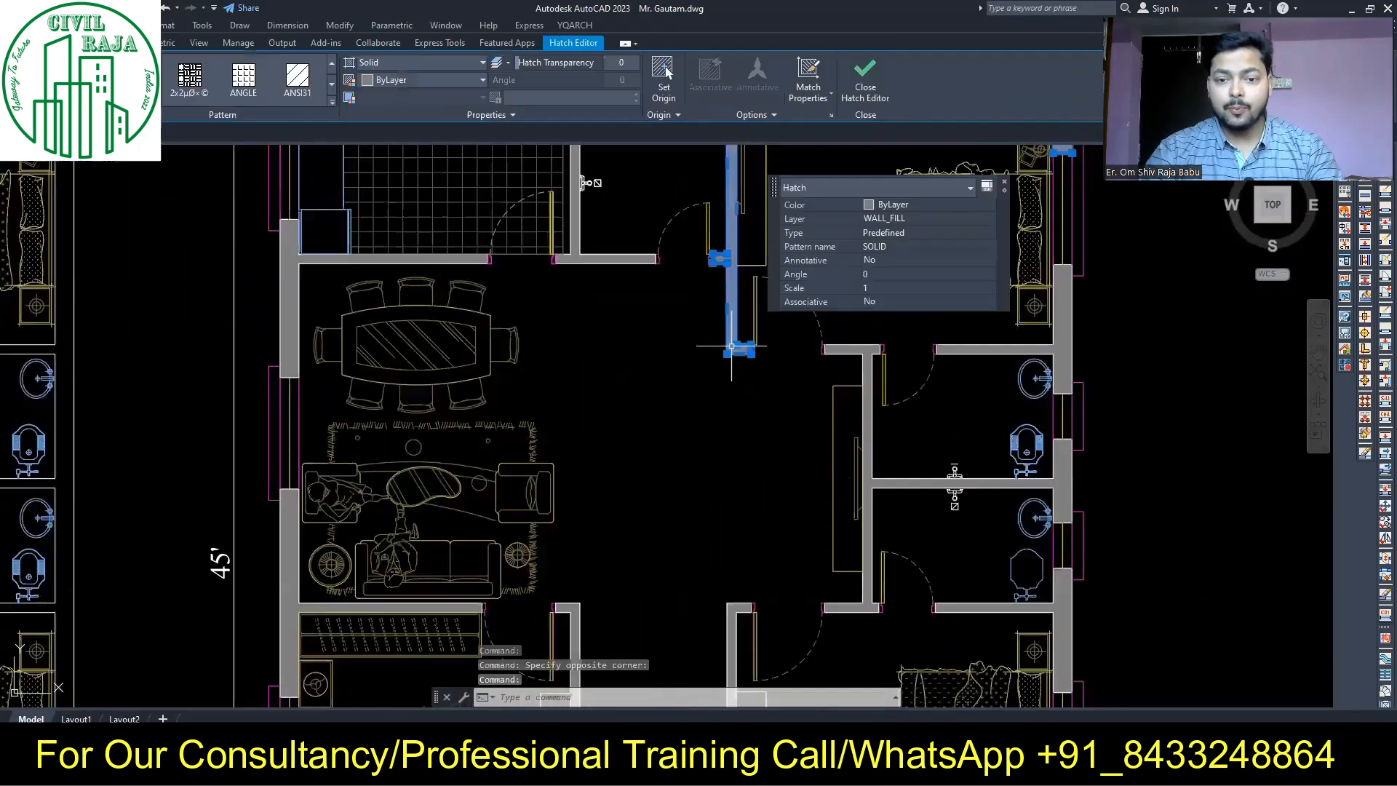
pyautogui.press('Escape')
# Label the upper right bedroom with the centred text Master Bedroom and copy the label into the lower right bedroom
pyautogui.scroll(-4, 728, 338)
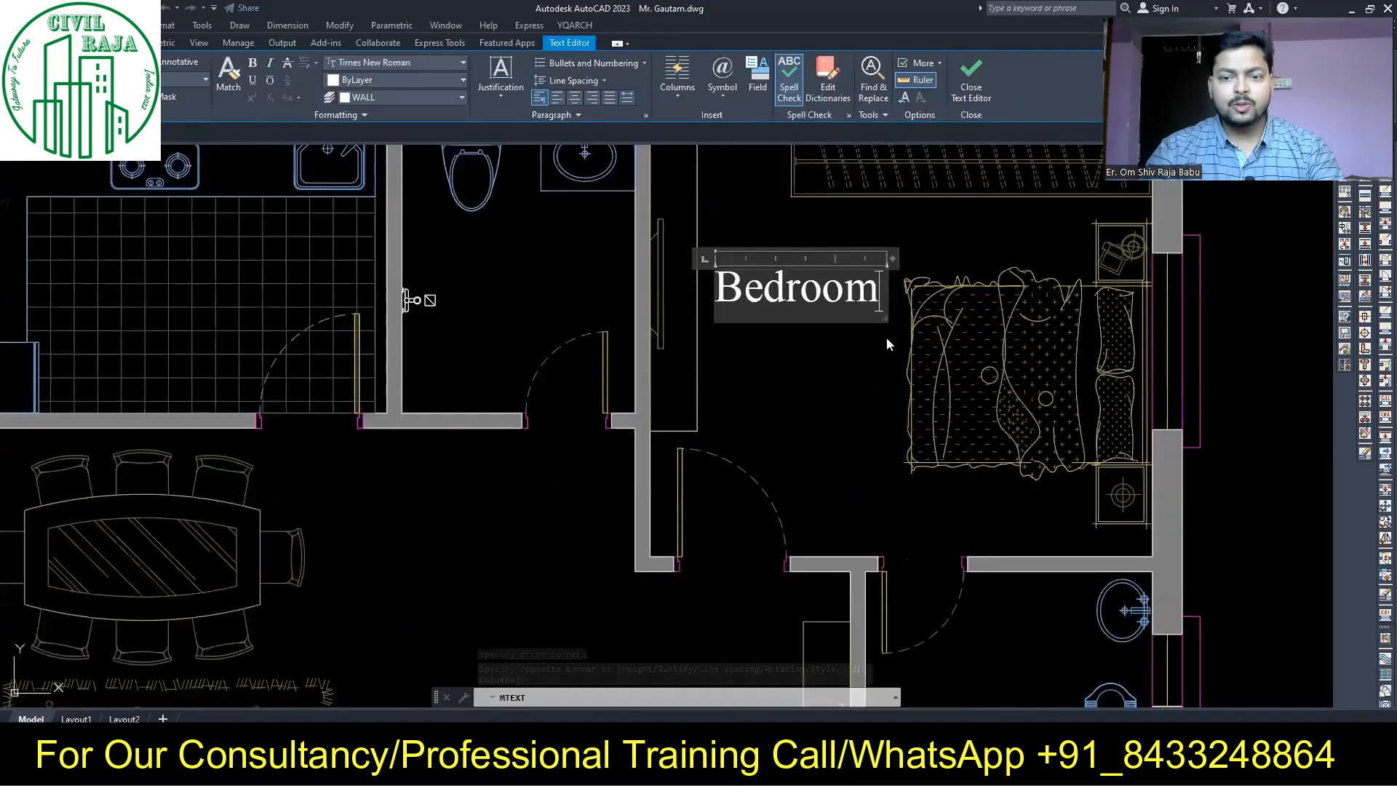
pyautogui.write('Master')
pyautogui.hotkey('ctrl', 'a')
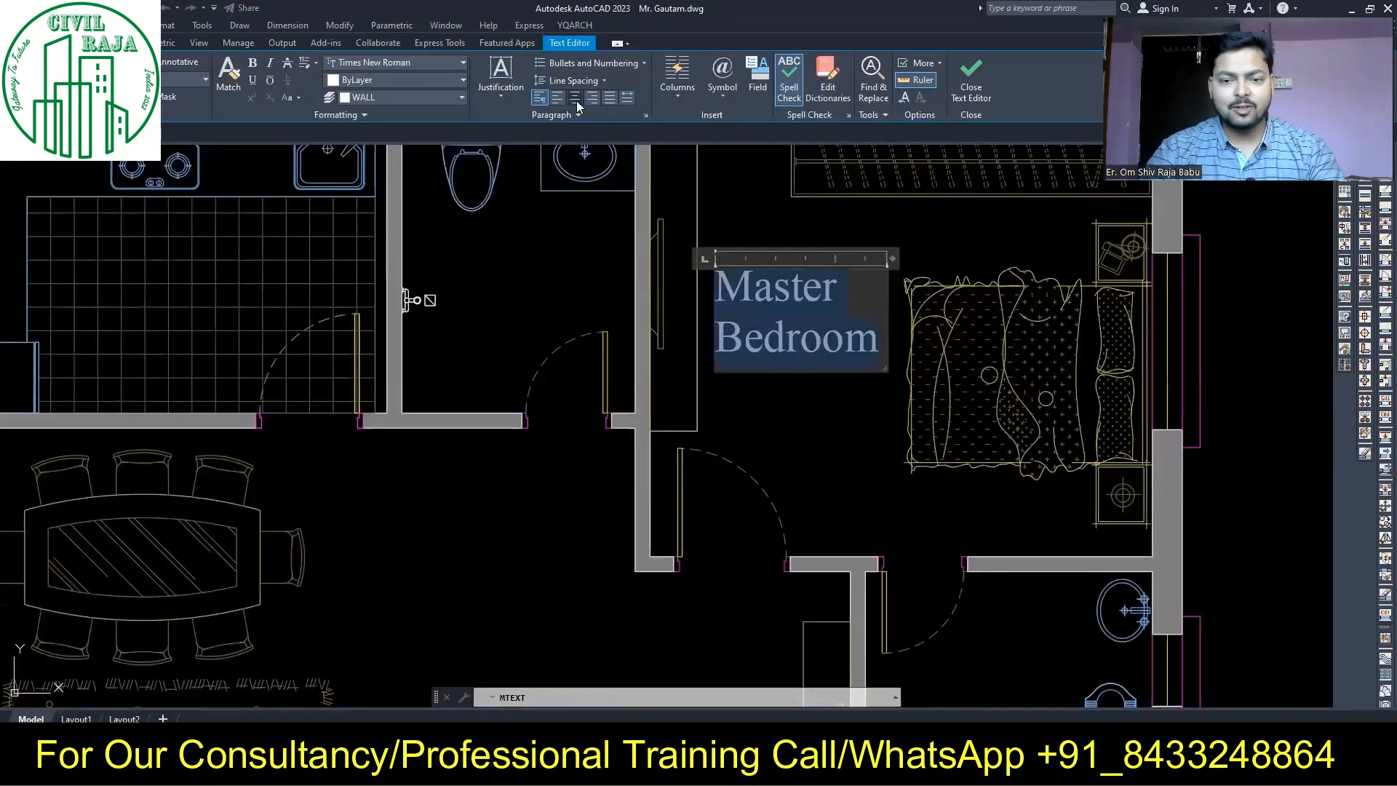
pyautogui.hotkey('ctrl', 'Return')
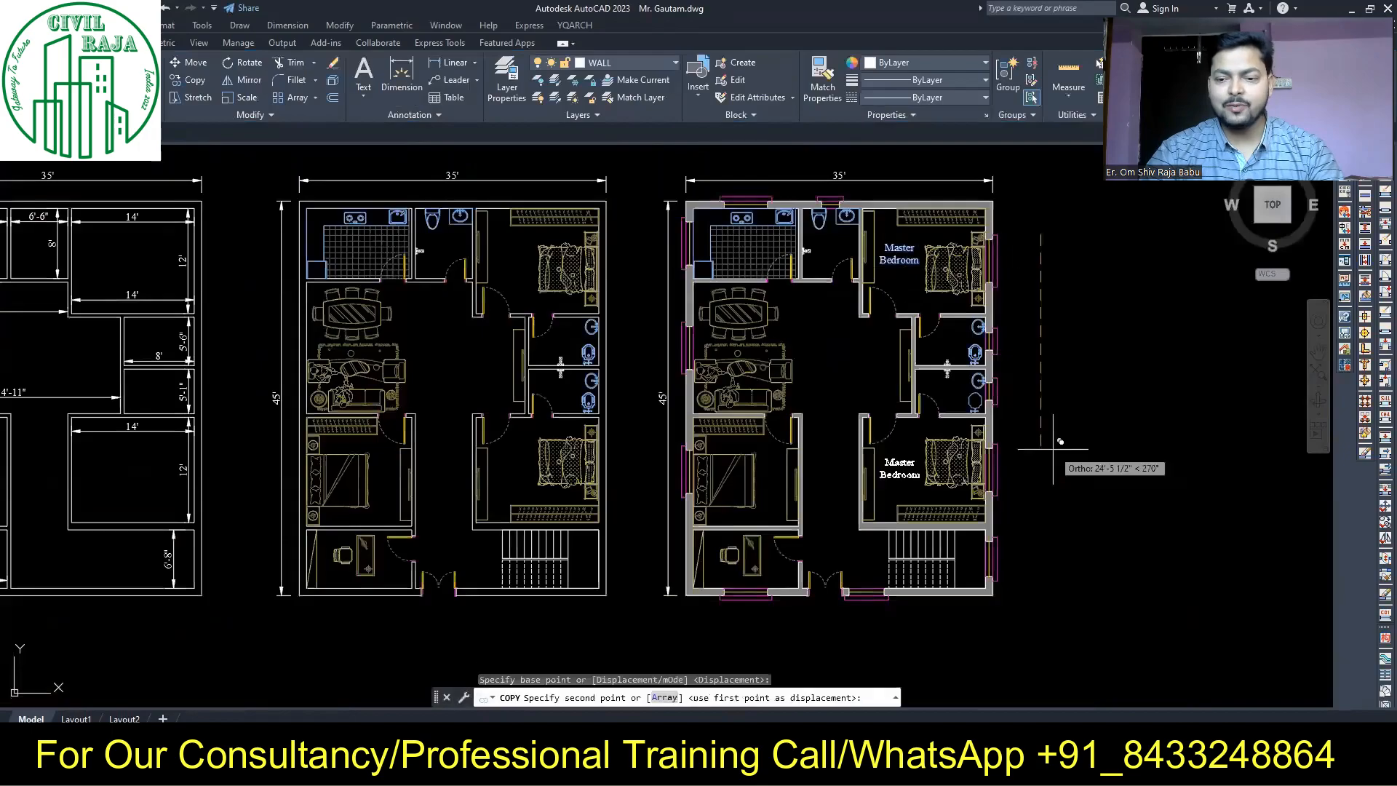
pyautogui.click(1053, 449)
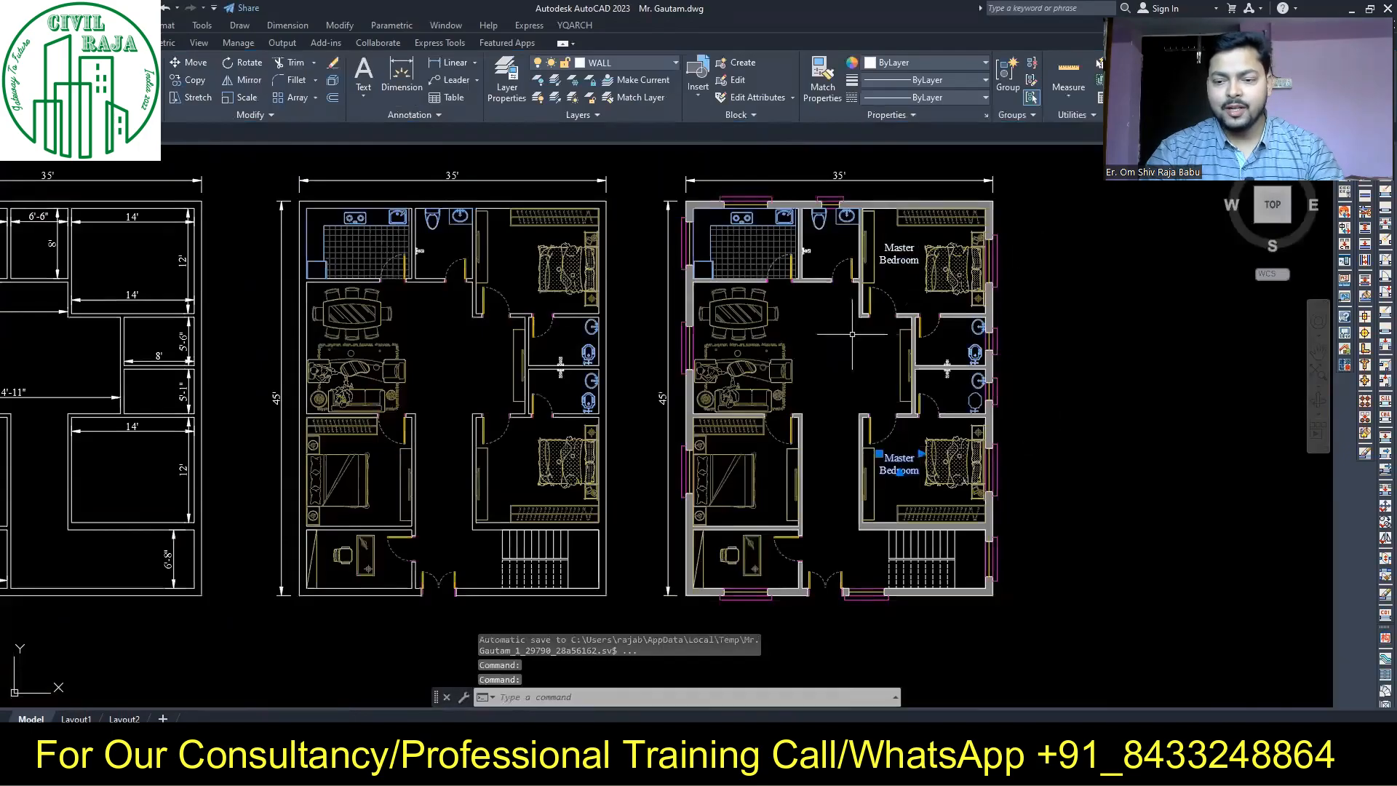
pyautogui.press('Escape')
# Change the copied label in the lower attached toilet to A Toilet
pyautogui.scroll(2, 893, 398)
pyautogui.doubleClick(891, 395)
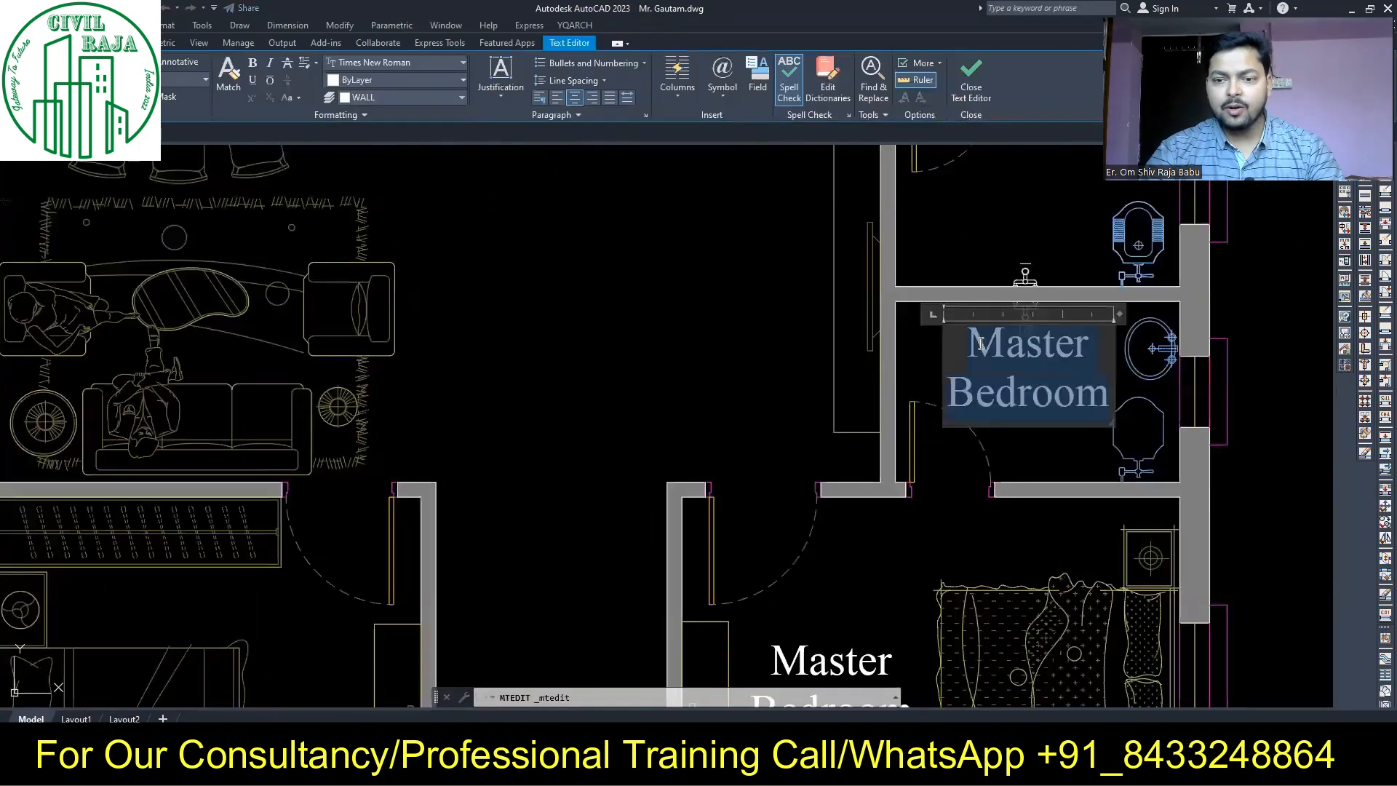
pyautogui.write('A Toilet')
pyautogui.hotkey('ctrl', 'Return')
pyautogui.scroll(-2, 946, 396)
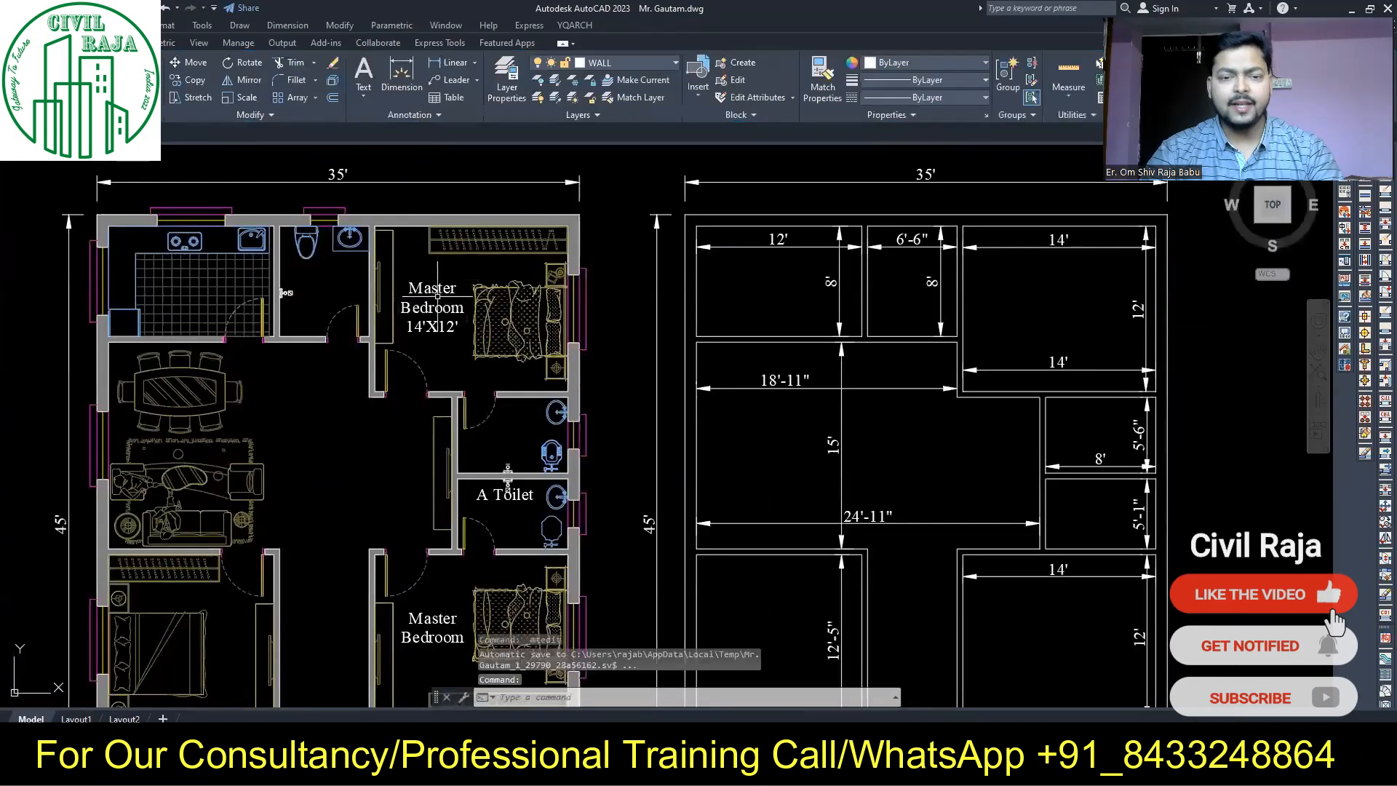
# Move the upper Master Bedroom label slightly up within its room
pyautogui.click(437, 296)
pyautogui.press('m')
pyautogui.press('space')
pyautogui.click(633, 387)
pyautogui.click(633, 374)
# Copy the Master Bedroom label into the washroom and change its text to Common Toilet 6'6"X8'
pyautogui.press('c')
pyautogui.press('o')
pyautogui.press('space')
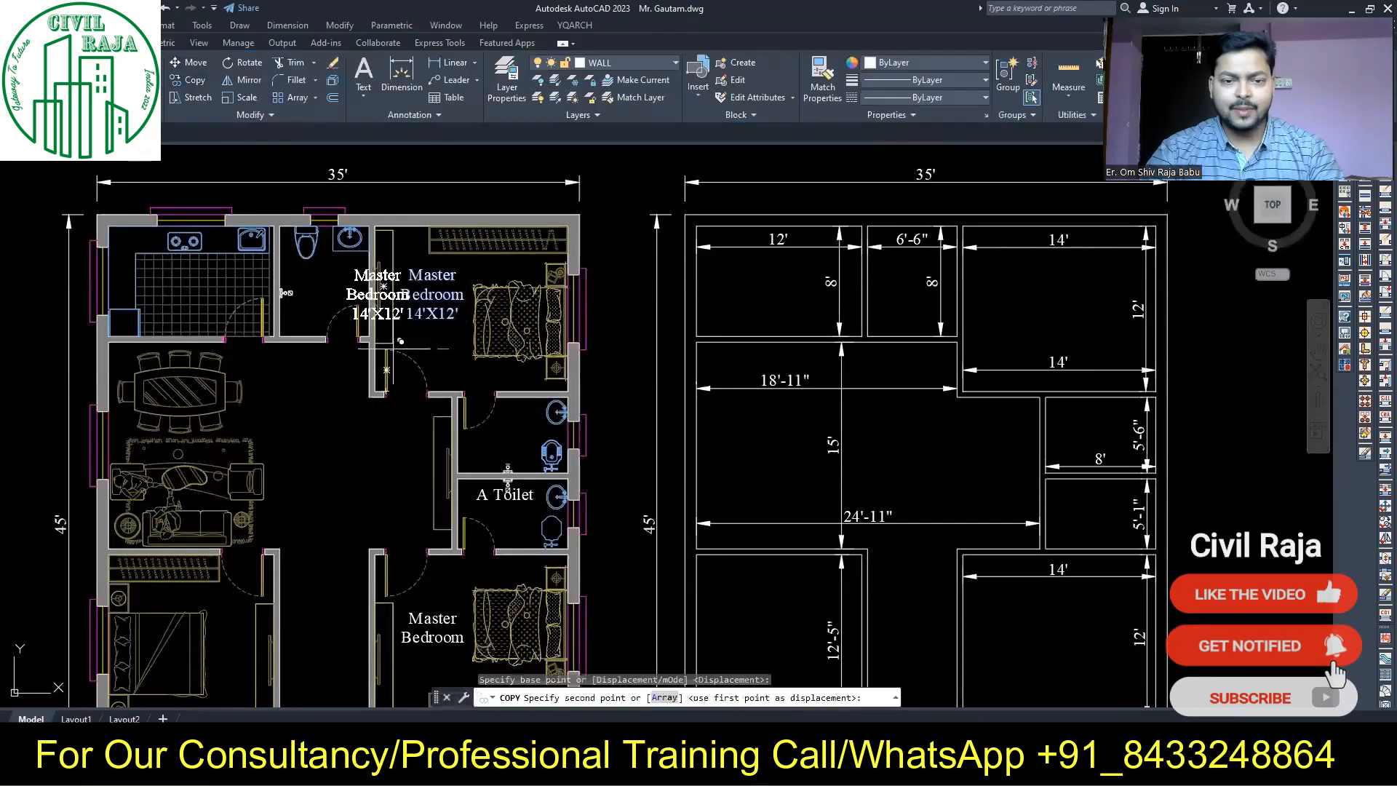
pyautogui.click(354, 343)
pyautogui.doubleClick(309, 283)
pyautogui.hotkey('ctrl', 'a')
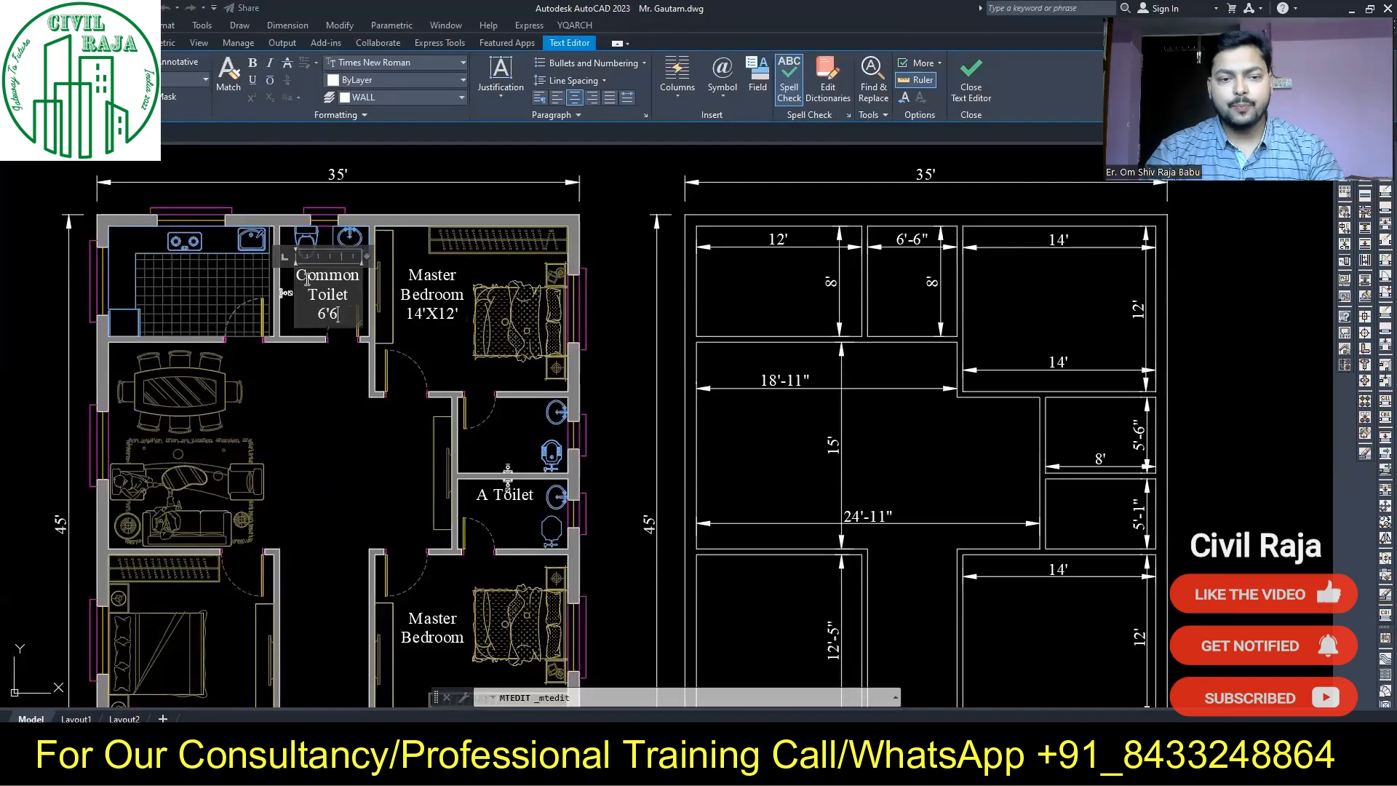
pyautogui.click(296, 360)
# Delete the kitchen's floor grid and place a copy of the toilet label there reading Kitchen 12'X8'
pyautogui.click(190, 291)
pyautogui.press('Delete')
pyautogui.press('c')
pyautogui.press('o')
pyautogui.press('space')
pyautogui.press('c')
pyautogui.press('o')
pyautogui.press('space')
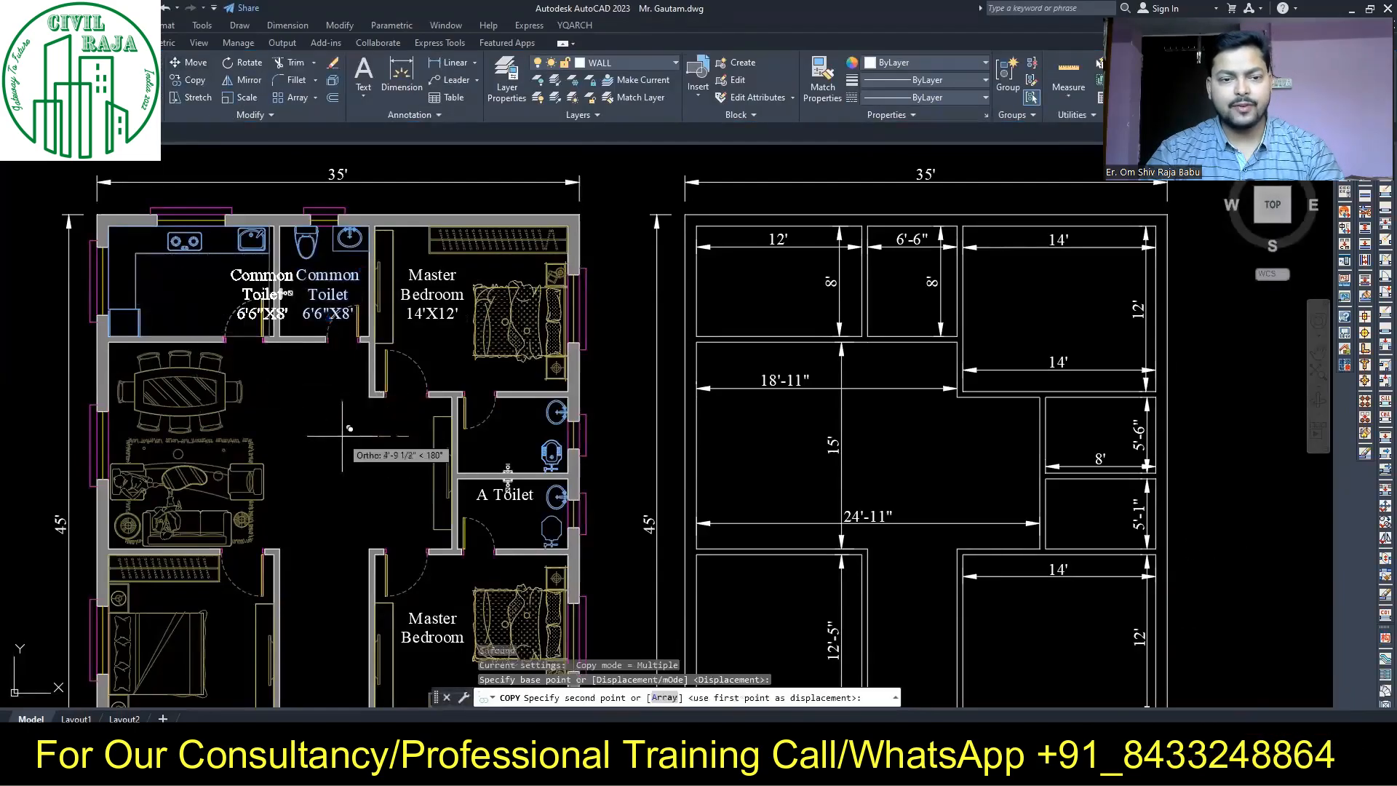
pyautogui.click(406, 437)
pyautogui.click(280, 436)
pyautogui.doubleClick(229, 311)
pyautogui.hotkey('ctrl', 'a')
pyautogui.write("Kitchen 12'X8'")
pyautogui.click(307, 379)
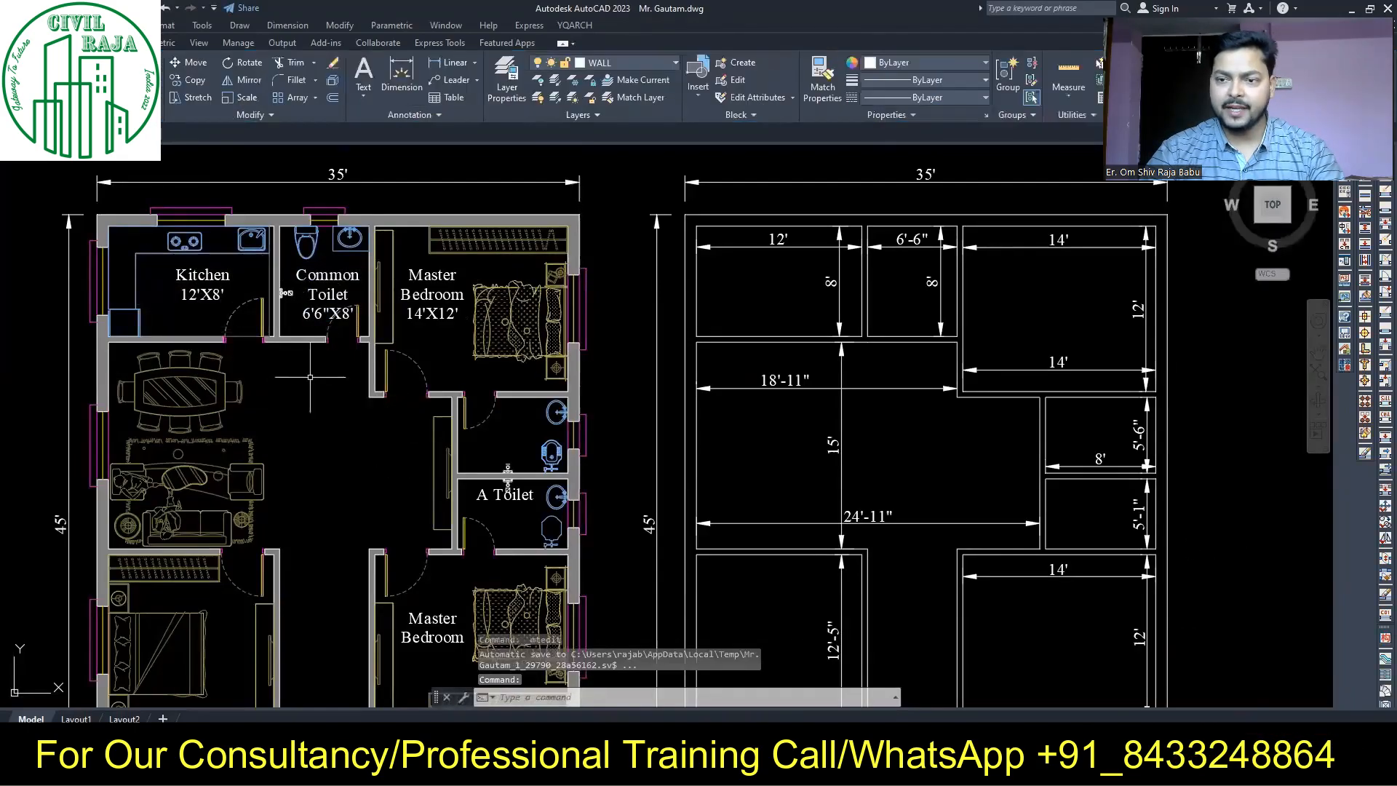
# Copy the Common Toilet label down into the living area and change its text to Living Room Cum Dining 24'11"X15'
pyautogui.click(189, 81)
pyautogui.click(327, 294)
pyautogui.press('Return')
pyautogui.click(631, 284)
pyautogui.click(631, 456)
pyautogui.press('Escape')
pyautogui.doubleClick(353, 489)
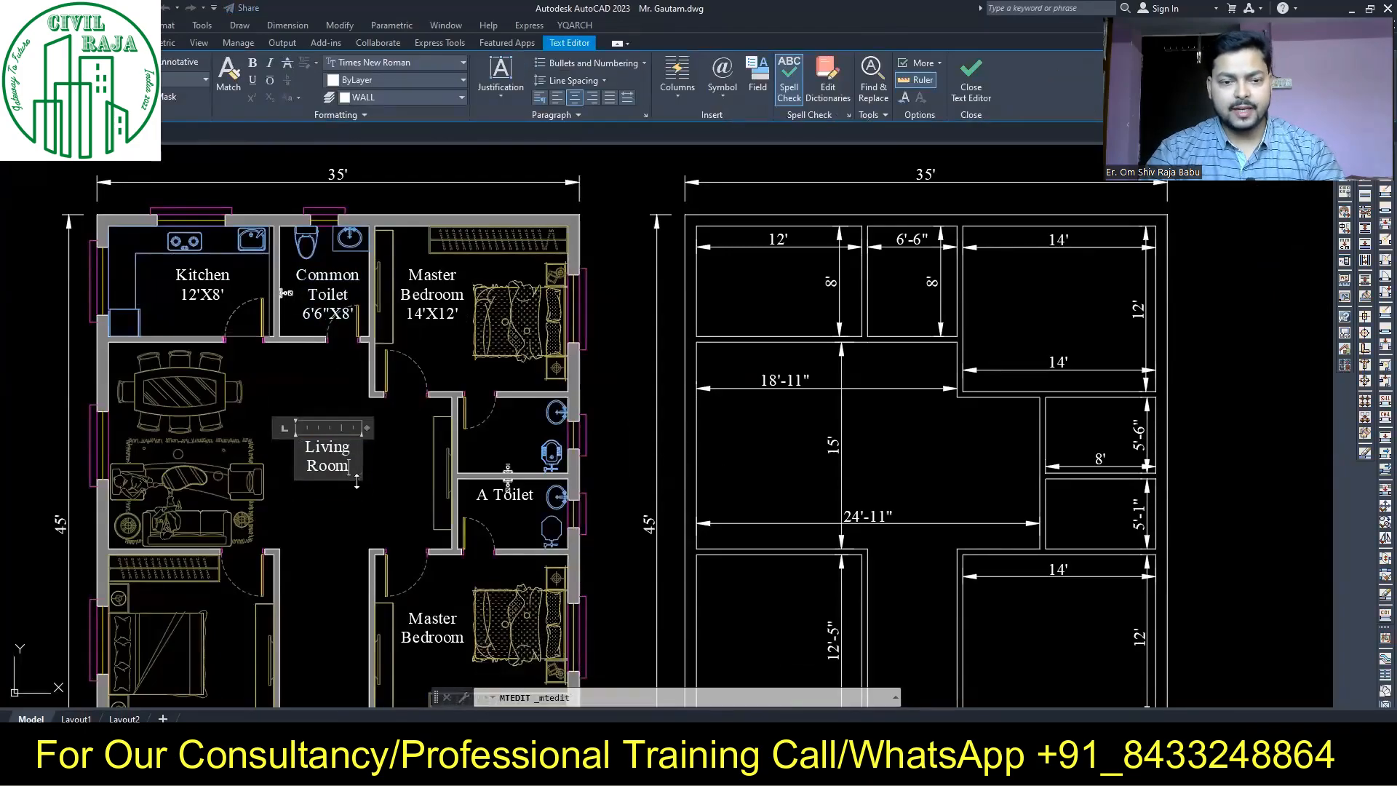
pyautogui.write('Cu')
pyautogui.write("15'")
pyautogui.moveTo(405, 469); pyautogui.dragTo(405, 502)
pyautogui.click(428, 503)
# Dimension the width of the lower left bedroom in the dimensioned plan
pyautogui.moveTo(428, 503); pyautogui.dragTo(509, 305, button='middle')
pyautogui.click(401, 75)
pyautogui.click(858, 528)
pyautogui.click(859, 499)
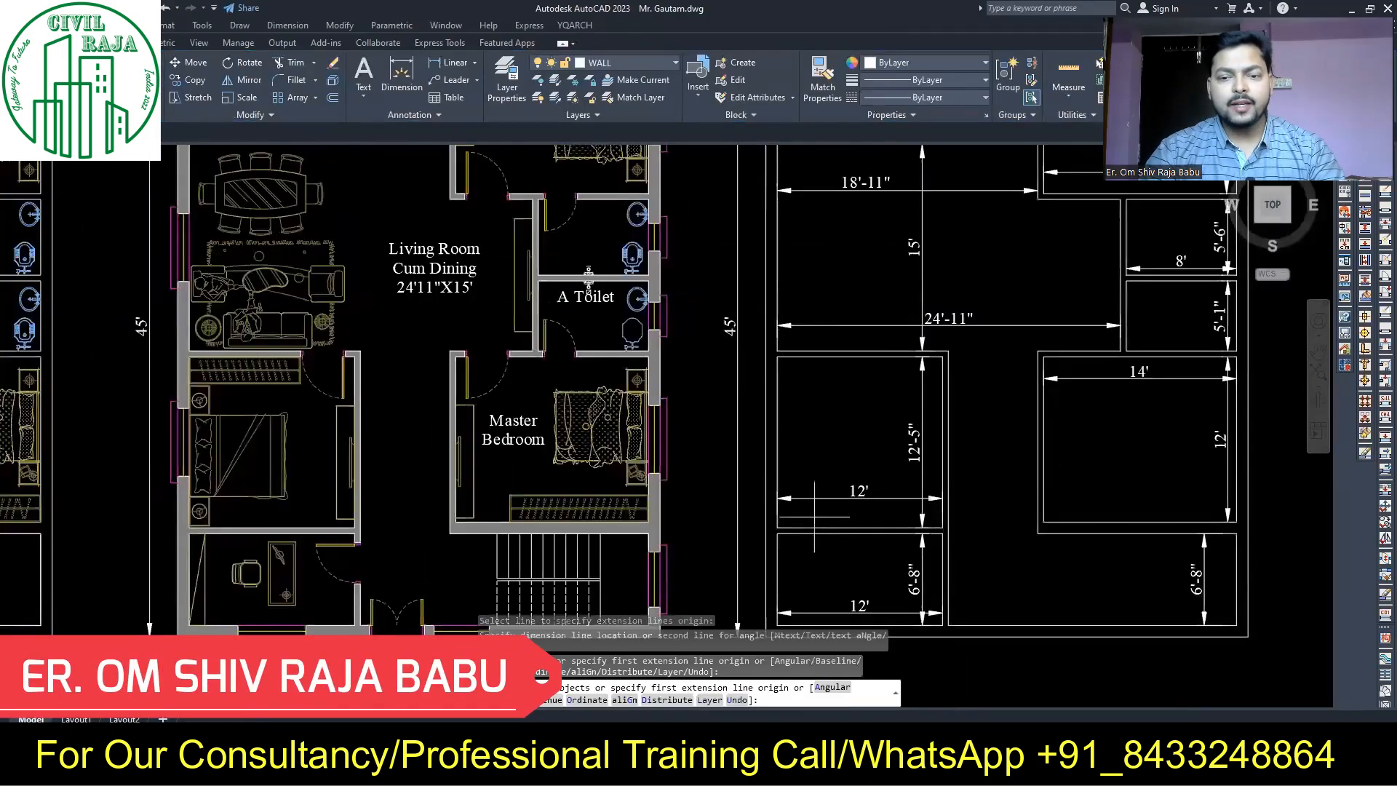
pyautogui.press('Escape')
# Add 14'X12' to the lower Master Bedroom label and place a copy in the left bedroom reading Bedroom 12'X12'5"
pyautogui.doubleClick(544, 437)
pyautogui.press('Escape')
pyautogui.click(538, 440)
pyautogui.write('co')
pyautogui.click(546, 387)
pyautogui.click(343, 398)
pyautogui.press('Escape')
pyautogui.doubleClick(327, 451)
pyautogui.moveTo(342, 432); pyautogui.dragTo(282, 430)
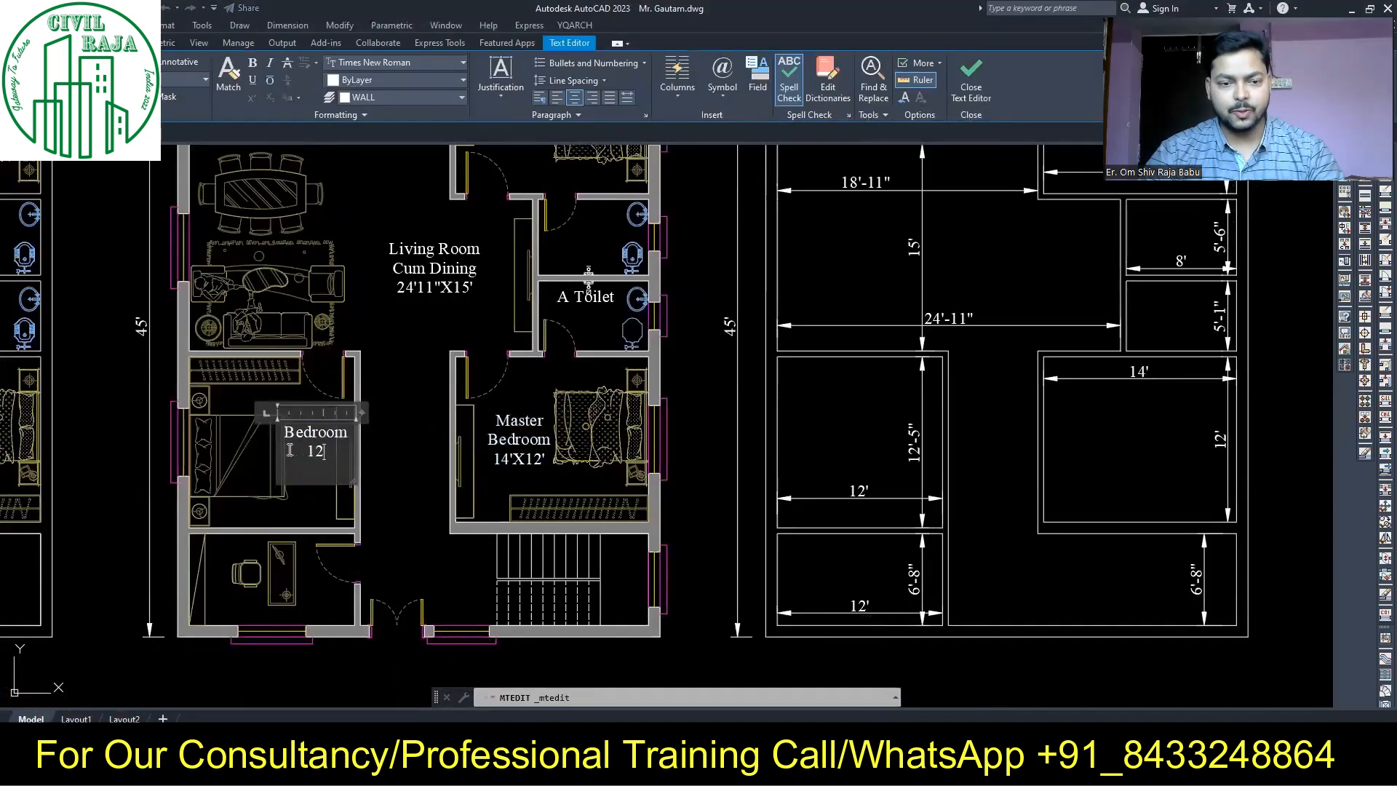
pyautogui.click(397, 446)
# Rotate the left Bedroom label to read vertically and move it between the bed and the wall unit
pyautogui.click(315, 450)
pyautogui.click(242, 63)
pyautogui.click(355, 454)
pyautogui.click(371, 207)
pyautogui.write('m')
pyautogui.click(411, 477)
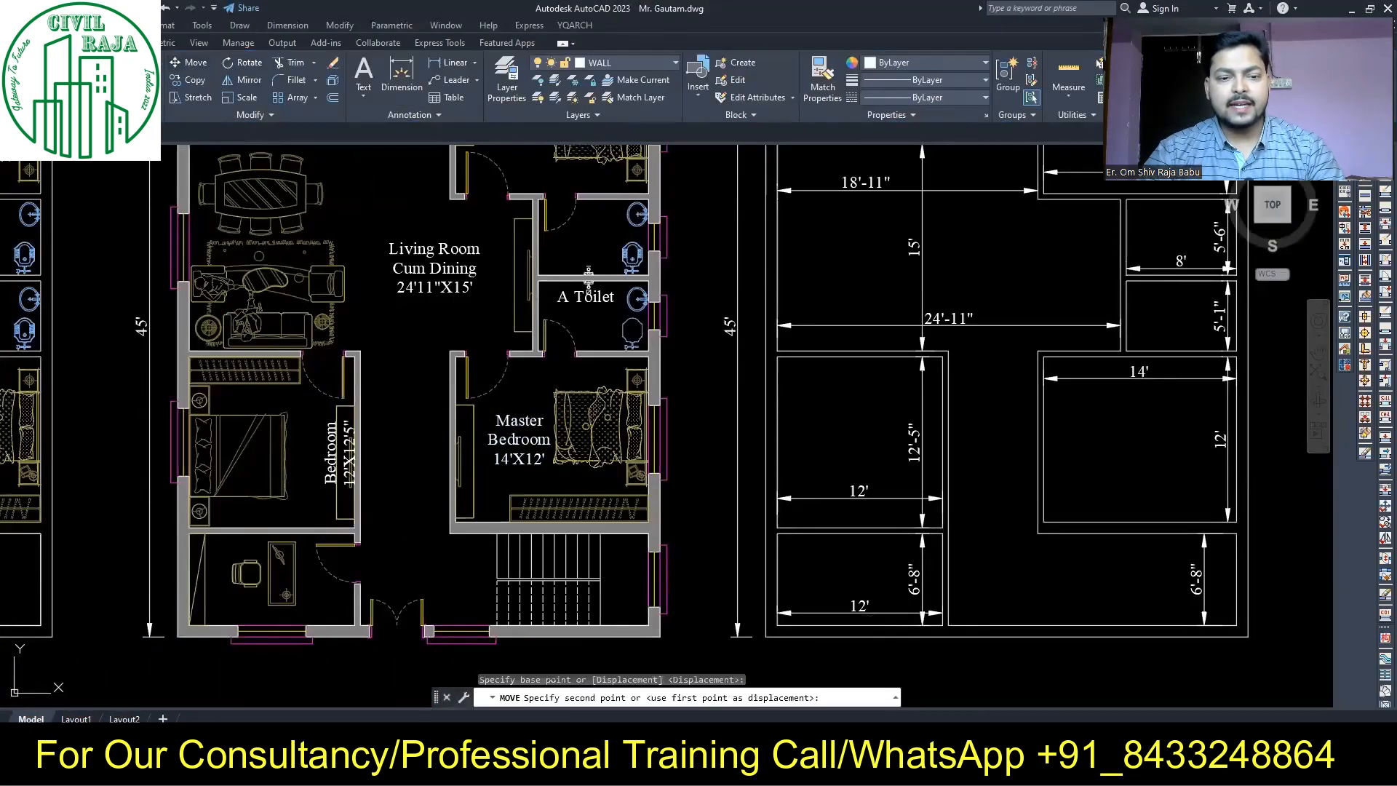
pyautogui.click(382, 438)
# Copy the vertical Bedroom label into the study below and change its text to Study Room 12'X6'8"
pyautogui.click(300, 473)
pyautogui.write('co')
pyautogui.click(399, 402)
pyautogui.click(400, 527)
pyautogui.press('Escape')
pyautogui.doubleClick(313, 580)
pyautogui.moveTo(368, 645); pyautogui.dragTo(336, 649)
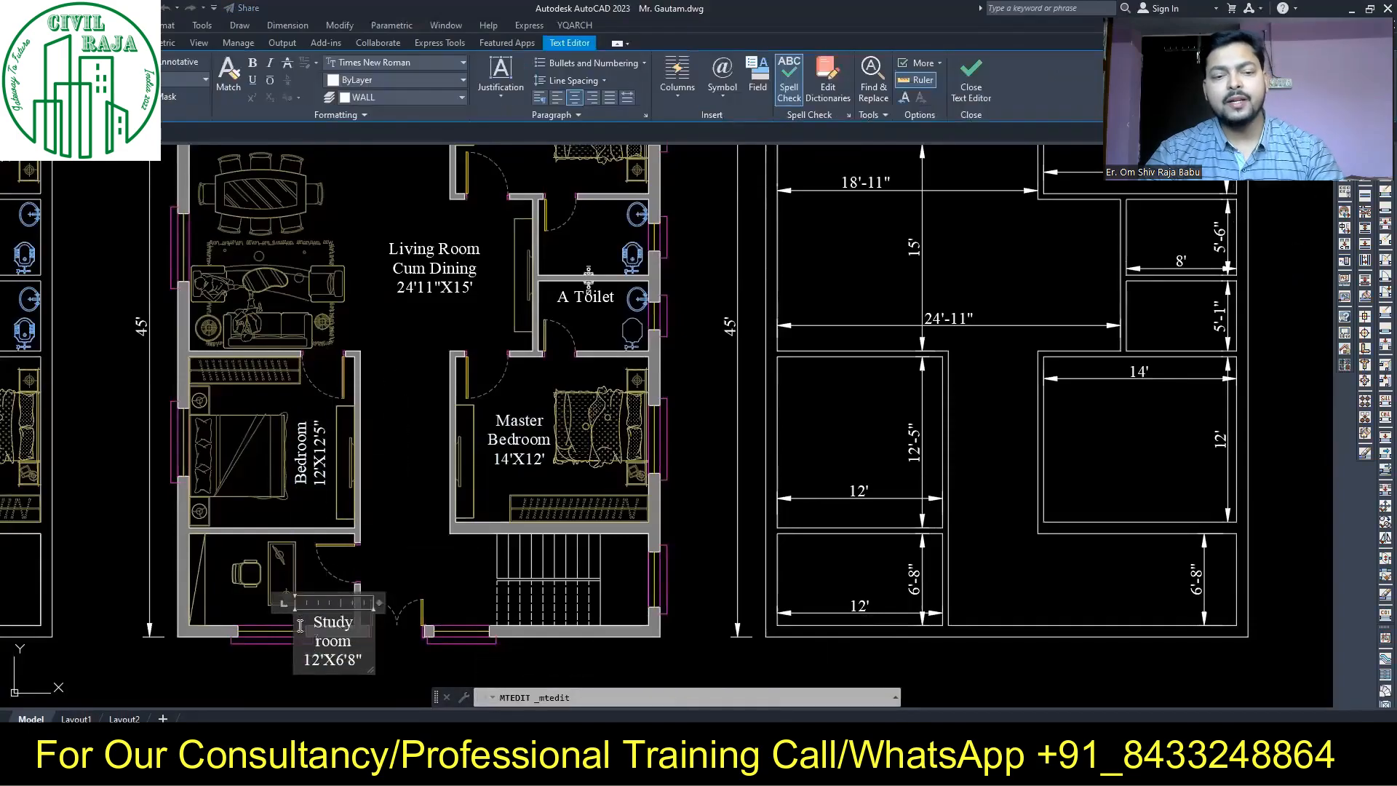
pyautogui.press('Delete')
pyautogui.write('R')
pyautogui.click(400, 470)
# Measure the width of the passage between the two lower bedrooms in the dimensioned plan
pyautogui.write('dim')
pyautogui.click(948, 351)
pyautogui.press('Escape')
# Copy the vertical Bedroom label into the passage and change its text to 6'6" Wide Passage
pyautogui.write('co')
pyautogui.click(302, 504)
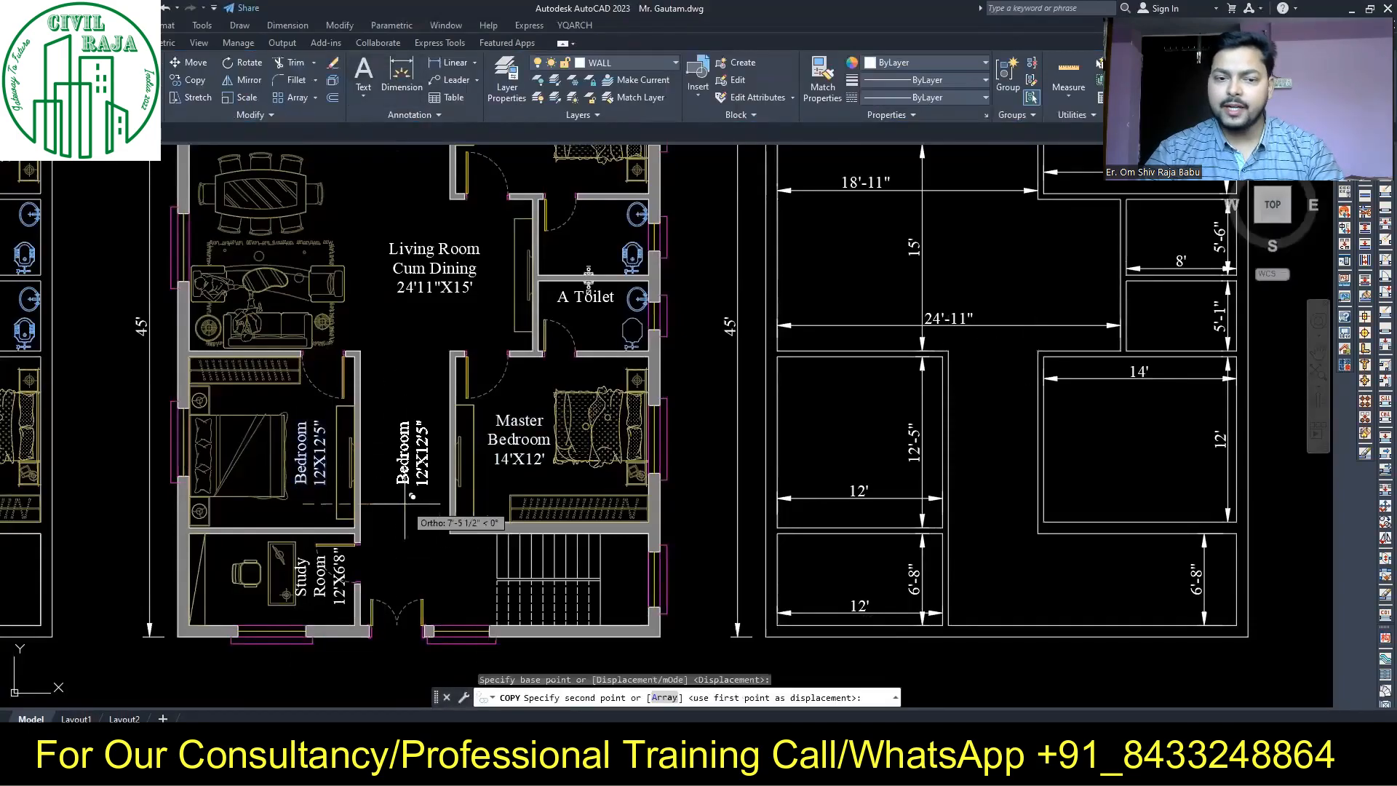
pyautogui.click(407, 504)
pyautogui.press('Escape')
pyautogui.doubleClick(406, 477)
pyautogui.moveTo(471, 520); pyautogui.dragTo(394, 501)
pyautogui.write('6\'6" Wide Pas')
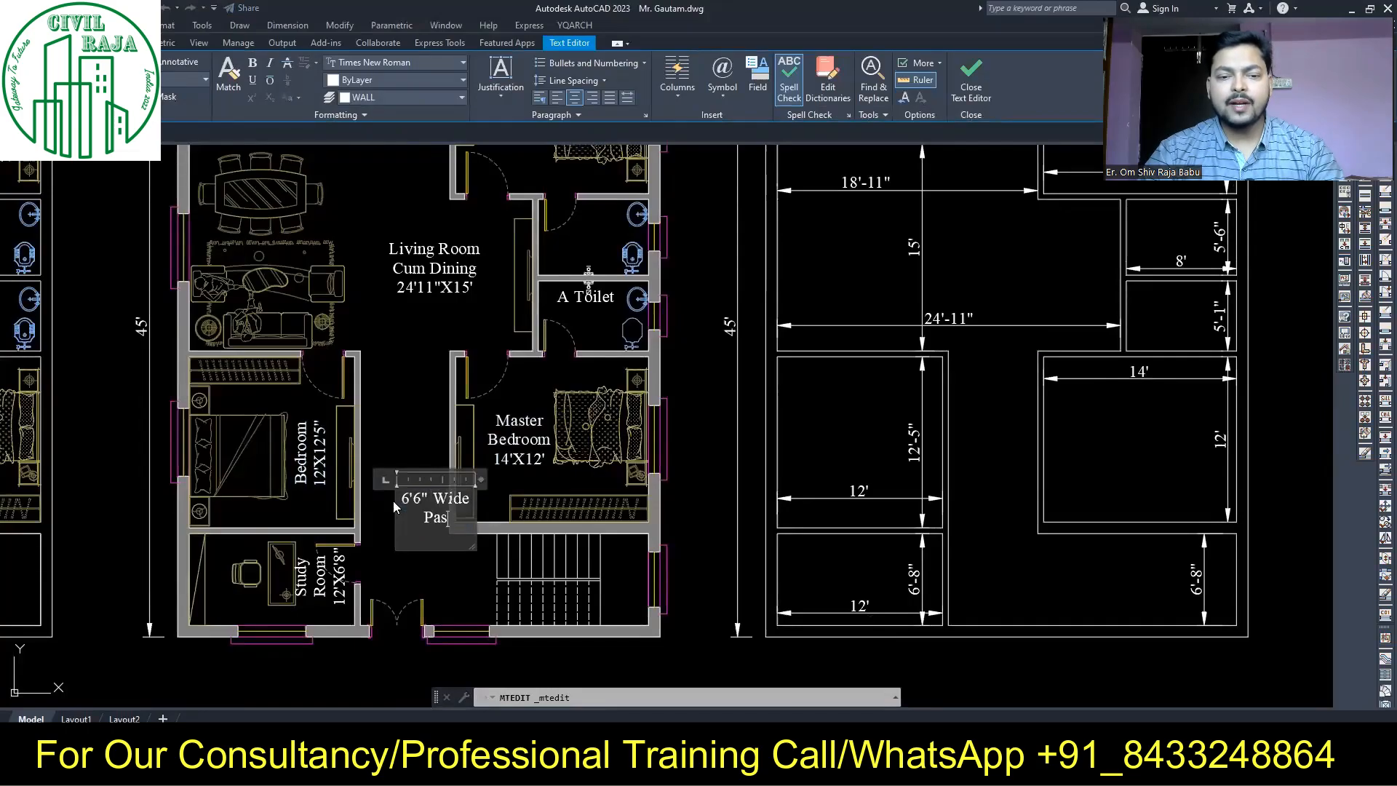
pyautogui.write('sage')
pyautogui.click(702, 426)
pyautogui.press('Escape')
# Dimension the width of the staircase area in the dimensioned plan
pyautogui.click(384, 84)
pyautogui.click(1236, 533)
pyautogui.click(1037, 533)
pyautogui.click(1050, 556)
pyautogui.press('Escape')
# Copy the Study Room label beside the staircase and change its text to Stairs 14'5"X6'8"
pyautogui.click(338, 582)
pyautogui.write('co')
pyautogui.doubleClick(633, 581)
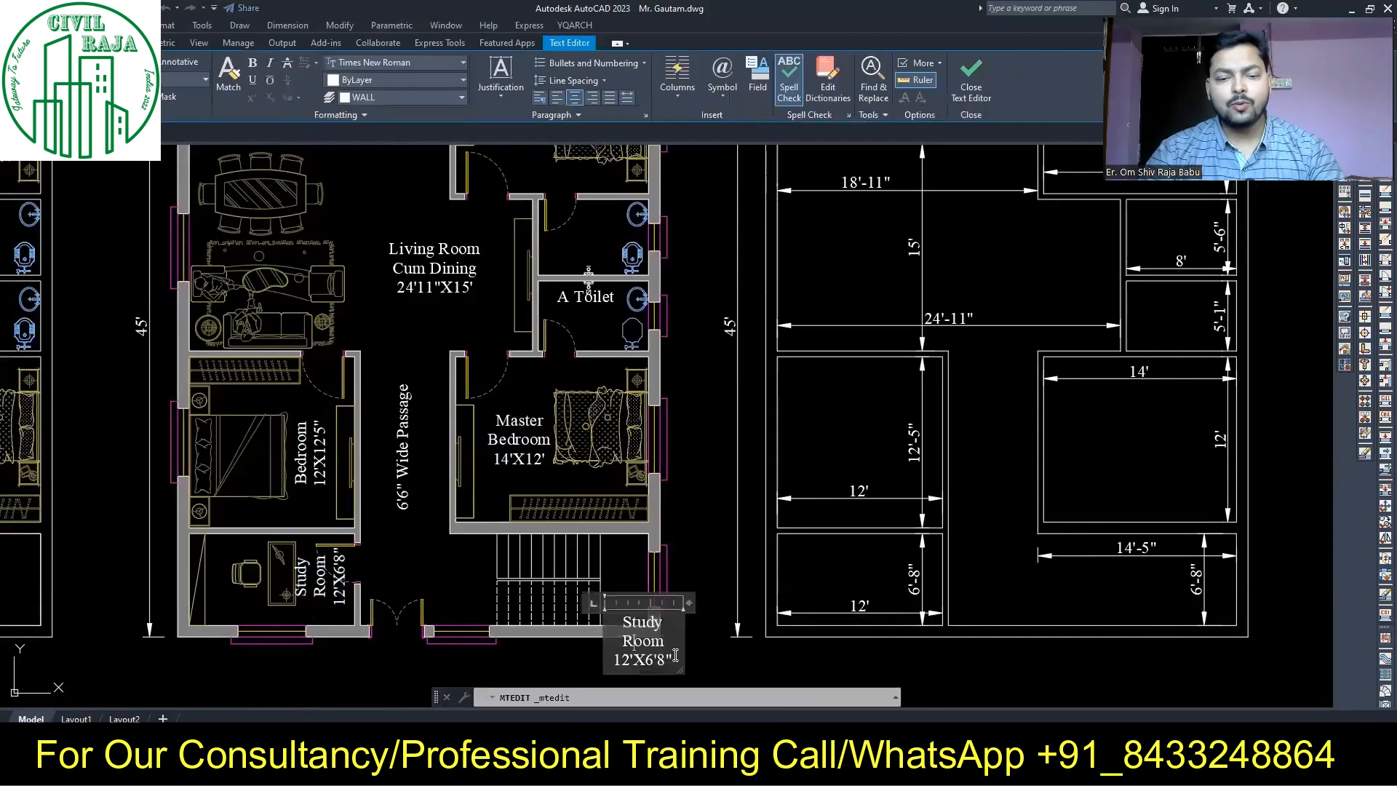
pyautogui.write('Stairs 14\'5"X6\'8"')
pyautogui.click(689, 556)
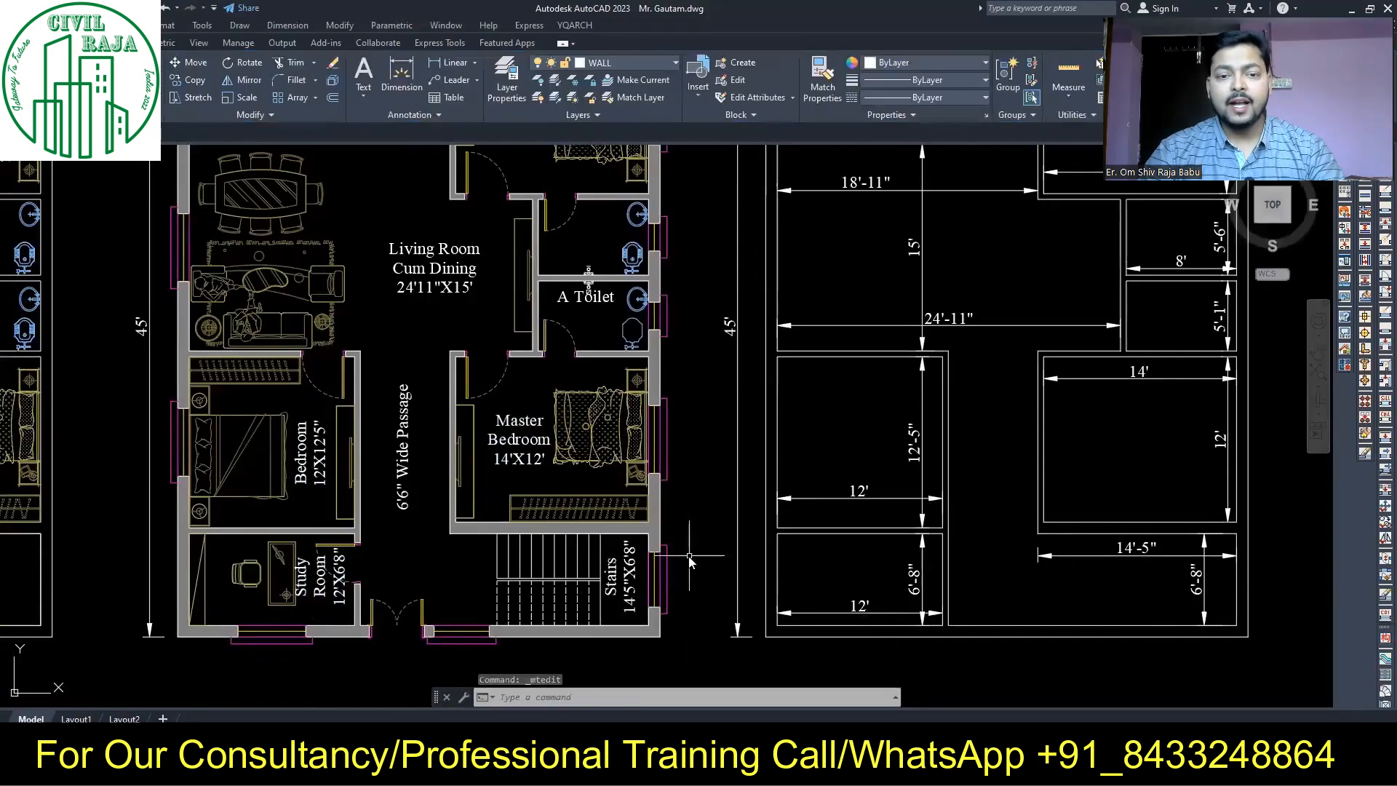
# Add 8'X5'1" to the lower A Toilet label, centre its text and position it within the toilet
pyautogui.scroll(-2, 709, 585)
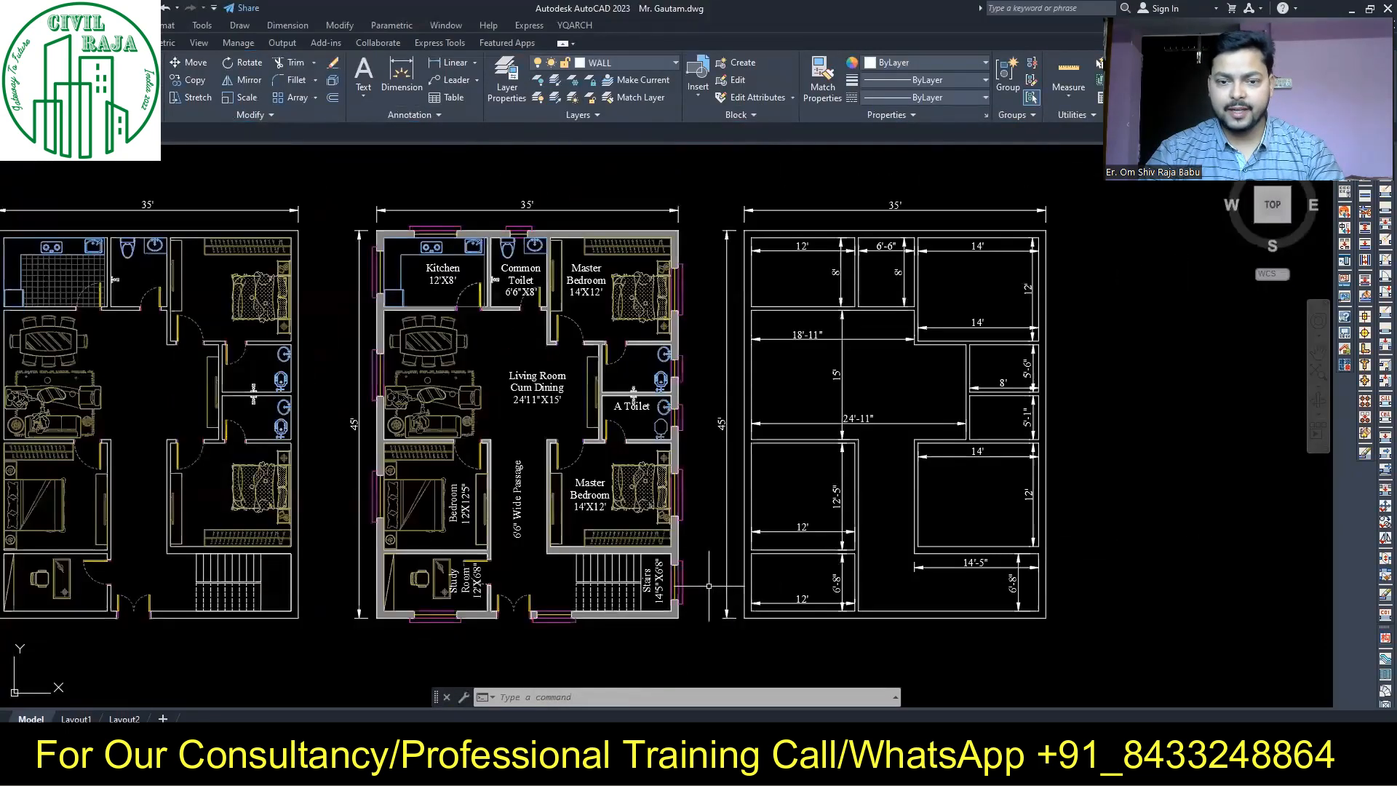
pyautogui.scroll(4, 641, 437)
pyautogui.doubleClick(260, 464)
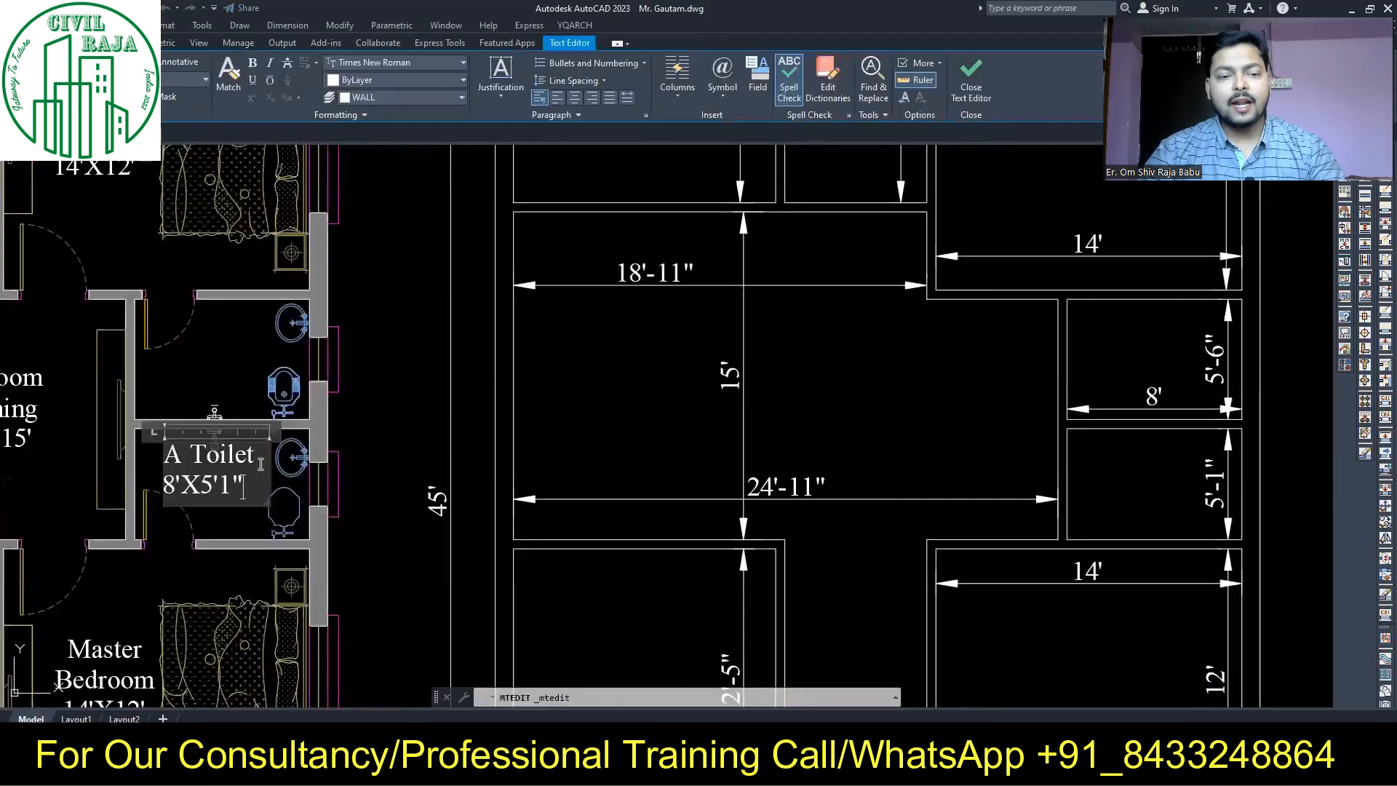
pyautogui.click(574, 97)
pyautogui.click(399, 276)
pyautogui.click(212, 486)
pyautogui.click(187, 63)
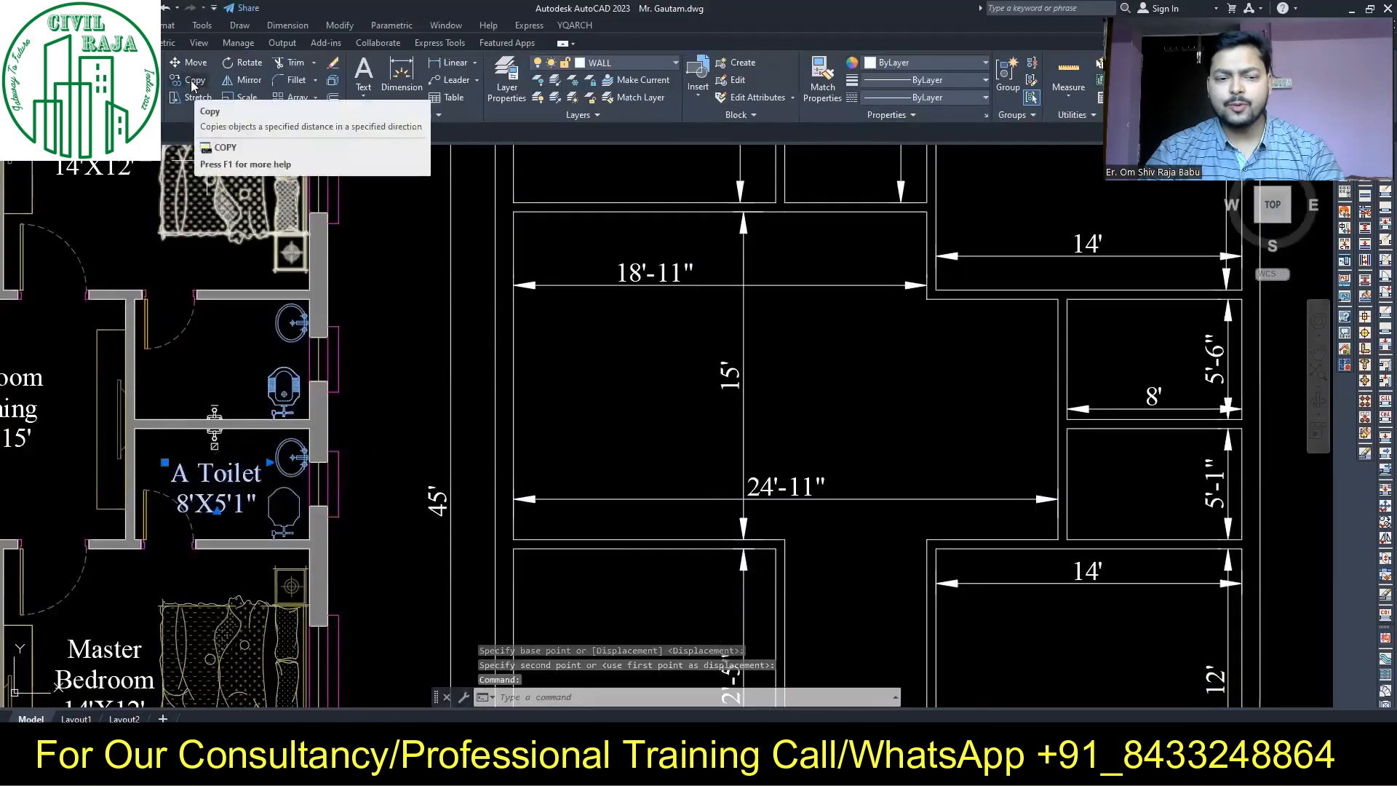
# Copy the A Toilet label into the upper attached toilet and change its size to 8'X5'6"
pyautogui.click(187, 82)
pyautogui.doubleClick(246, 375)
pyautogui.click(246, 374)
pyautogui.press('BackSpace')
pyautogui.write('6')
pyautogui.click(399, 352)
# Draw a 5' by 10" rectangle below the main entrance door as the first entrance step
pyautogui.scroll(-2, 400, 352)
pyautogui.scroll(4, 593, 557)
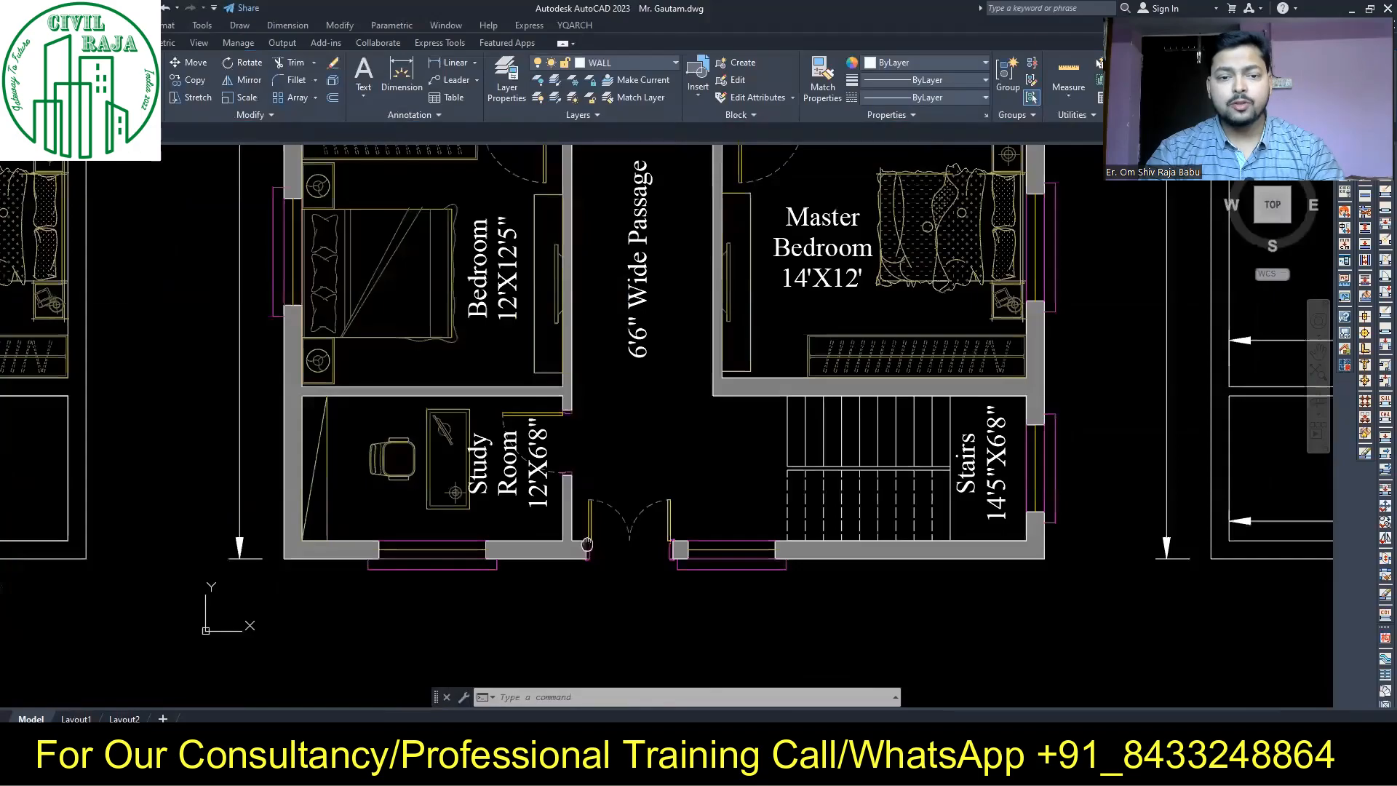
pyautogui.write('l')
pyautogui.click(529, 606)
pyautogui.write('5\'10"')
pyautogui.click(529, 606)
pyautogui.click(529, 634)
# Move the step rectangle against the outer wall at the entrance, offset 6" past the door opening's corner
pyautogui.moveTo(727, 648); pyautogui.dragTo(505, 592)
pyautogui.write('m')
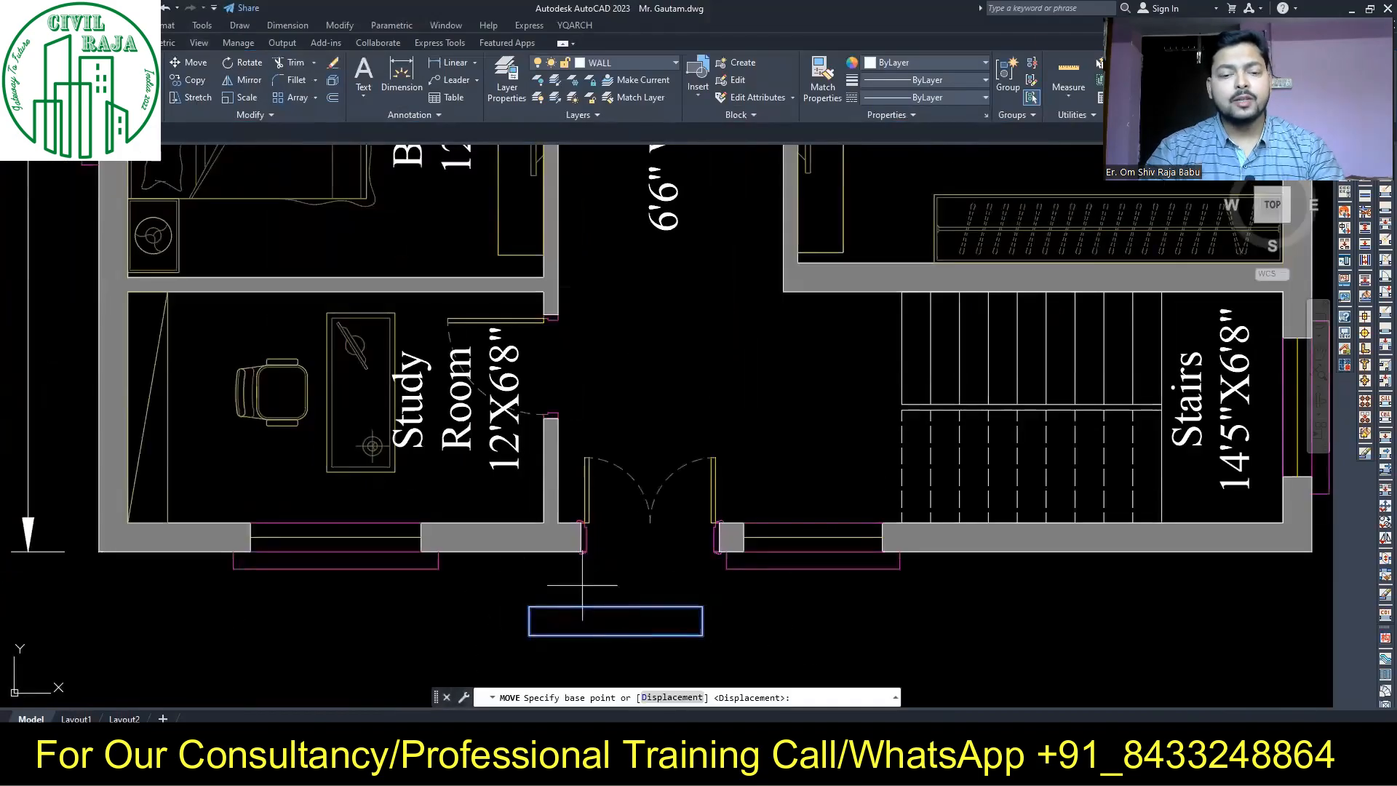
pyautogui.click(529, 606)
pyautogui.scroll(8, 582, 551)
pyautogui.click(571, 555)
pyautogui.scroll(-6, 468, 533)
pyautogui.write('6')
# Copy the entrance step twice outward, edge to edge, to form a flight of three steps
pyautogui.moveTo(640, 612); pyautogui.dragTo(596, 564)
pyautogui.write('co')
pyautogui.click(468, 538)
pyautogui.click(468, 584)
pyautogui.click(467, 630)
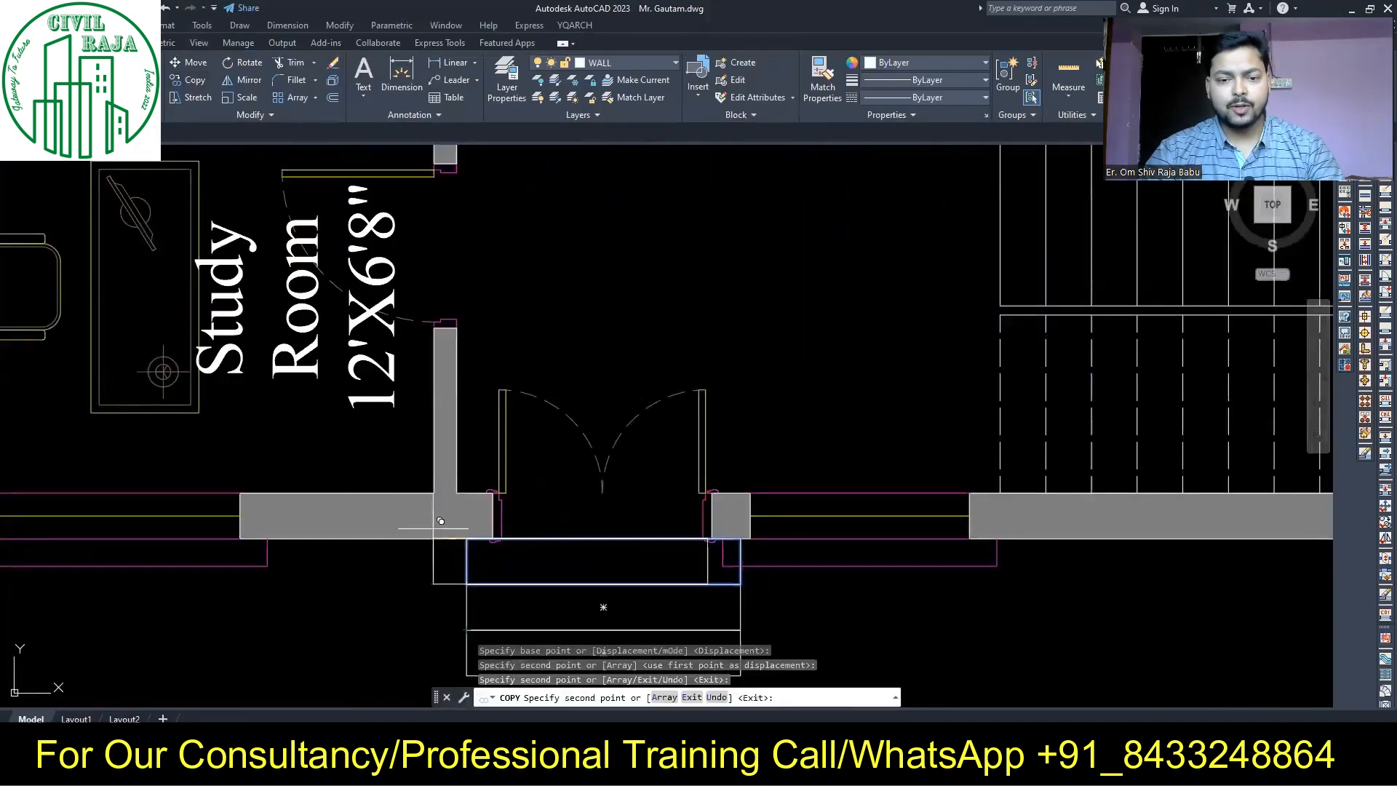
pyautogui.press('Escape')
pyautogui.scroll(-3, 621, 539)
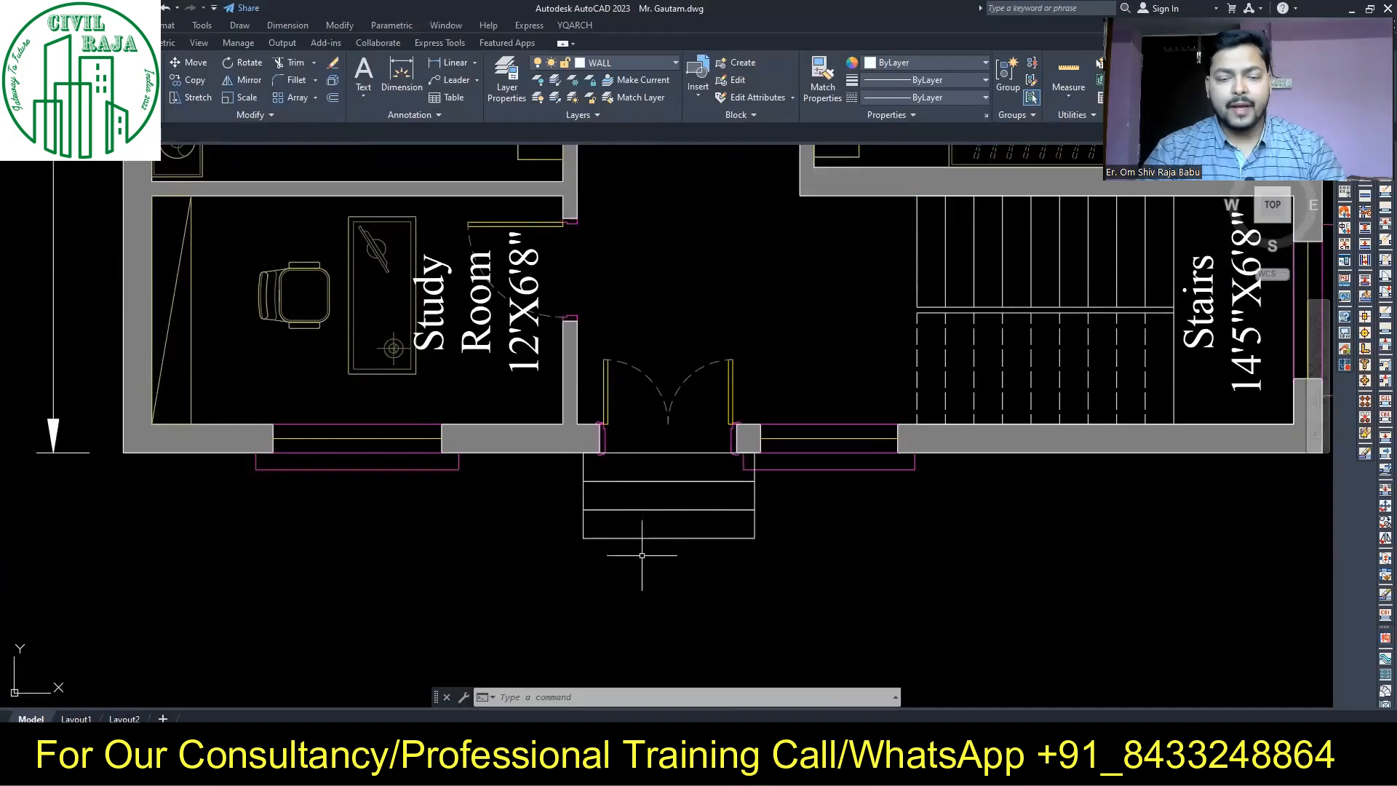
pyautogui.scroll(-3, 442, 500)
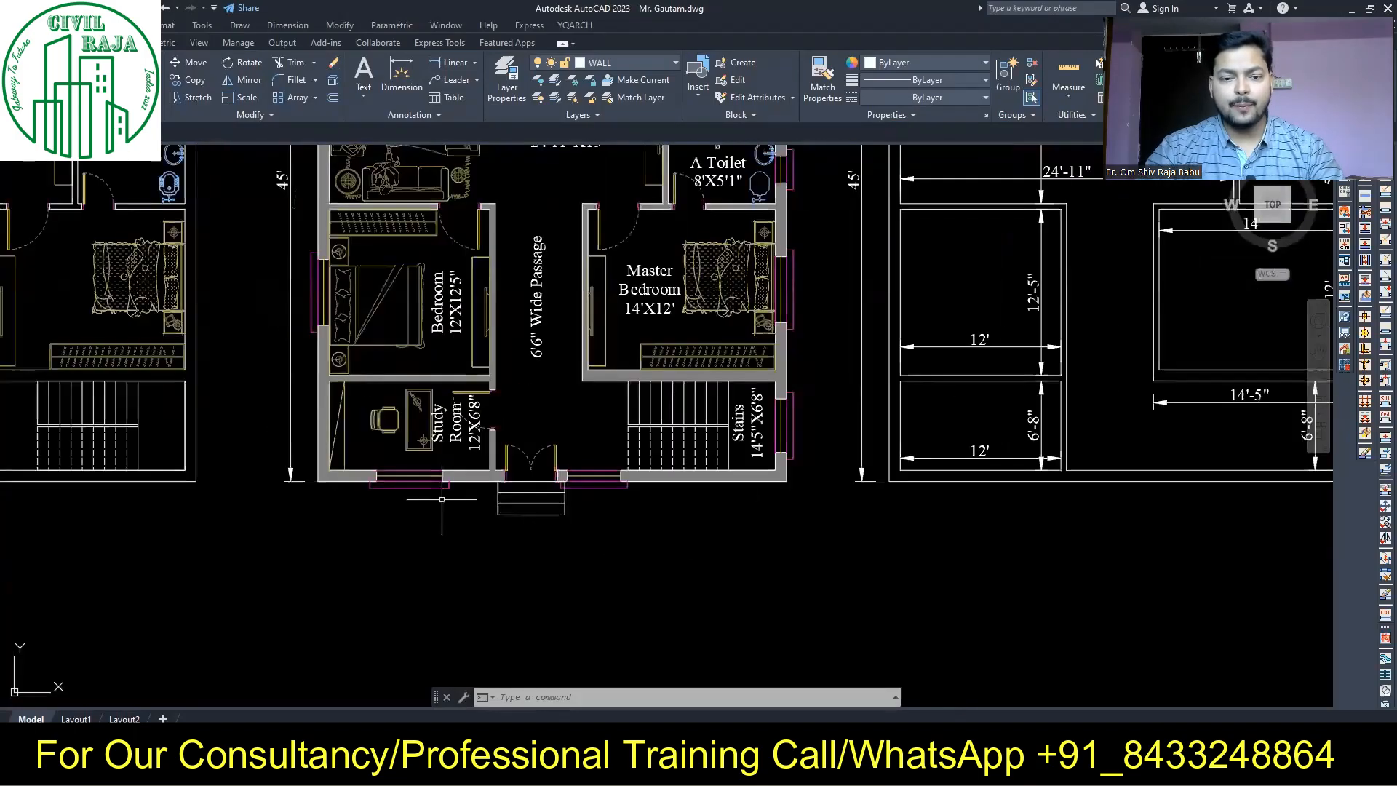
# Move the labelled floor plan clear of the other plans in the row
pyautogui.scroll(-4, 442, 499)
pyautogui.click(433, 230)
pyautogui.click(651, 531)
pyautogui.write('m')
pyautogui.click(651, 535)
pyautogui.click(1122, 535)
pyautogui.moveTo(840, 465); pyautogui.dragTo(1135, 473, button='middle')
# Delete the redundant plan beside the plot outline and move the dimensioned plan into the vacant place in the row
pyautogui.moveTo(244, 237); pyautogui.dragTo(466, 537)
pyautogui.press('Delete')
pyautogui.write('m')
pyautogui.click(1070, 546)
pyautogui.click(391, 571)
pyautogui.moveTo(582, 560); pyautogui.dragTo(412, 560, button='middle')
pyautogui.write('m')
pyautogui.click(488, 546)
# Copy the sheet border and title block from the earlier house plan to the lower-left corner of the labelled plan
pyautogui.click(698, 416)
pyautogui.click(505, 373)
pyautogui.write('co')
pyautogui.click(504, 391)
pyautogui.scroll(-5, 500, 327)
pyautogui.scroll(5, 705, 472)
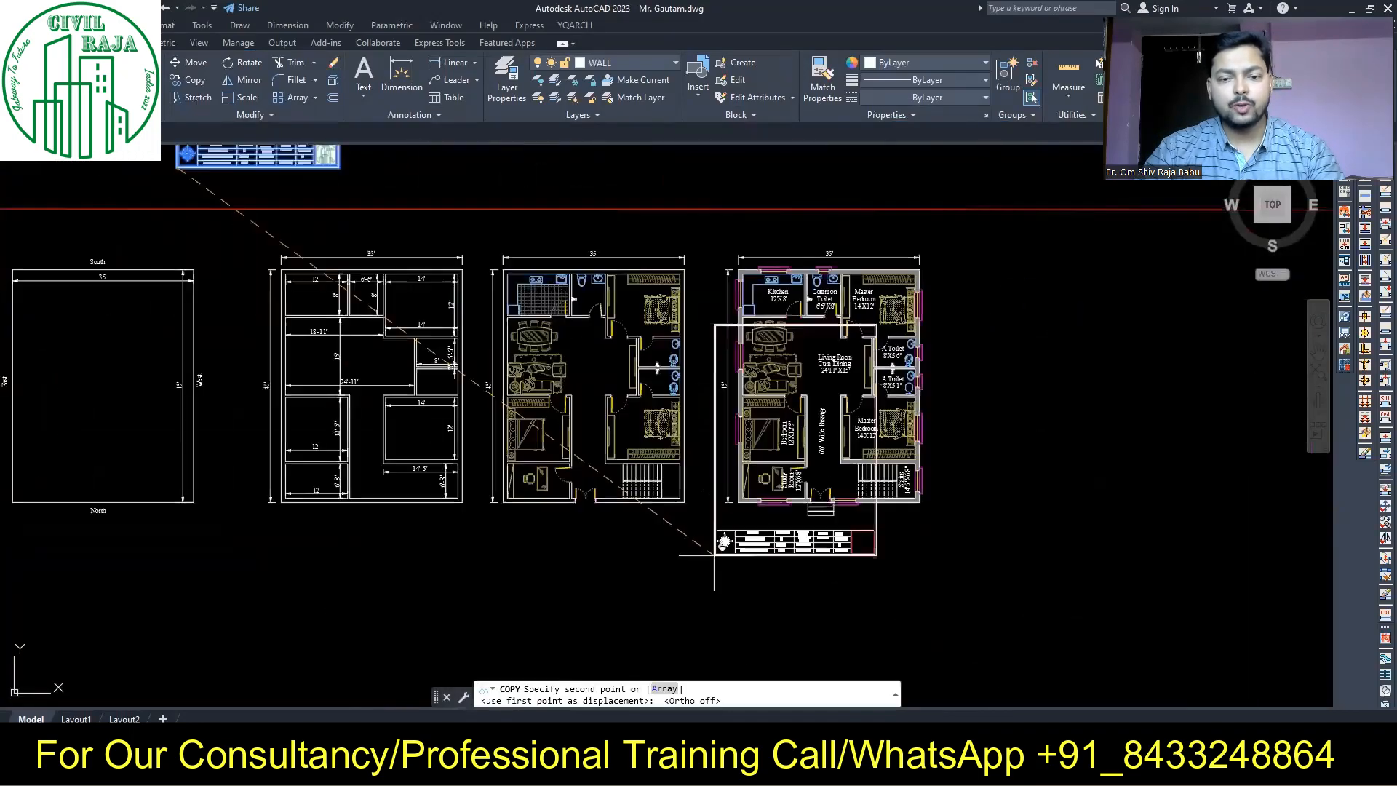
pyautogui.click(715, 550)
# Scale the copied sheet border and title block from its lower-left corner so it encloses the labelled plan
pyautogui.click(901, 574)
pyautogui.click(712, 517)
pyautogui.click(246, 98)
pyautogui.click(715, 550)
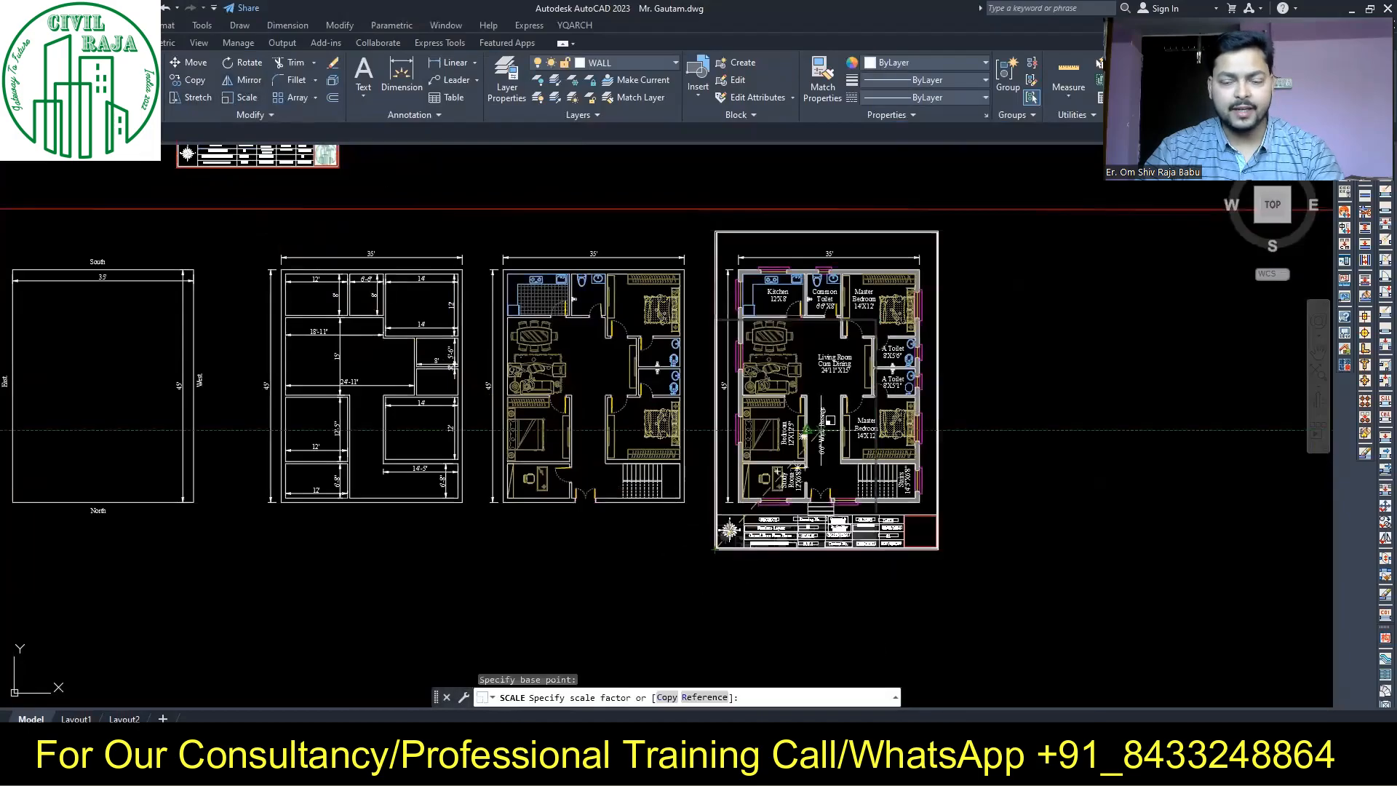
pyautogui.click(720, 527)
# Move the sheet border and title block so the labelled plan sits centred above the title block
pyautogui.scroll(4, 719, 528)
pyautogui.click(1323, 682)
pyautogui.click(705, 514)
pyautogui.scroll(-5, 577, 608)
pyautogui.write('m')
pyautogui.press('F8')
pyautogui.click(980, 416)
pyautogui.click(981, 426)
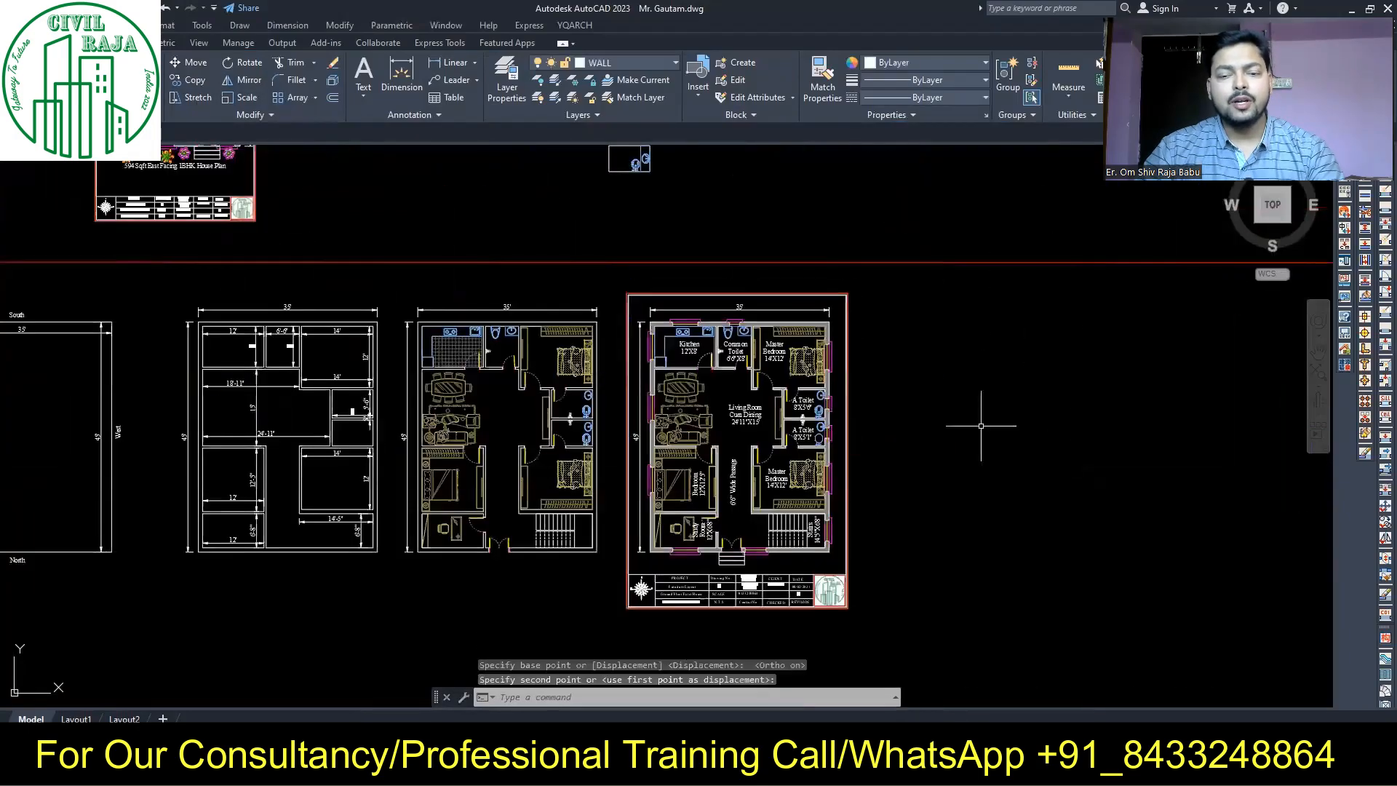
# Change the title block's drawing title to Ground Floor Plan and enter the new client's name
pyautogui.scroll(6, 702, 593)
pyautogui.doubleClick(620, 598)
pyautogui.moveTo(700, 598); pyautogui.dragTo(619, 598)
pyautogui.write('Plan')
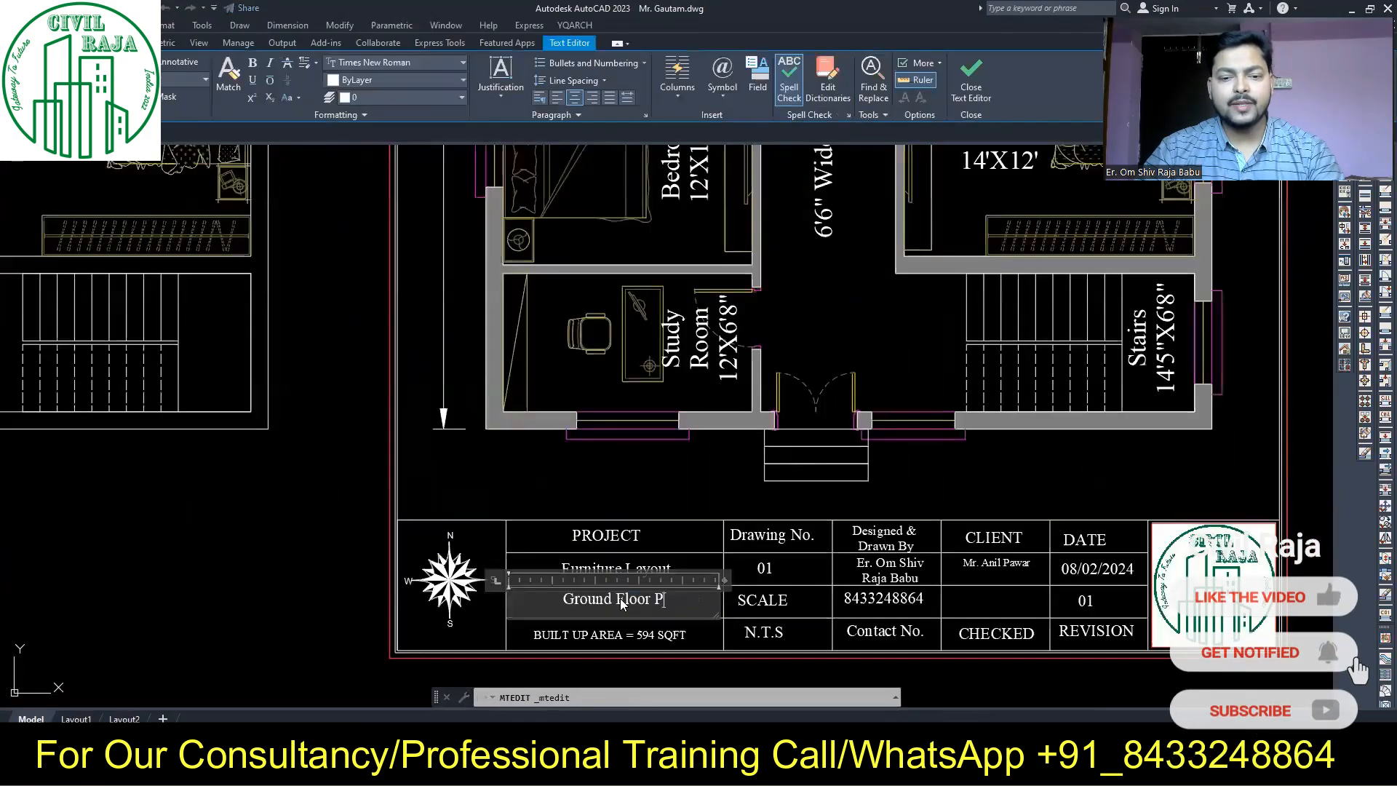
pyautogui.doubleClick(993, 566)
pyautogui.moveTo(1028, 565); pyautogui.dragTo(986, 569)
pyautogui.write('Gautam')
pyautogui.click(980, 502)
# Measure the area enclosed by the outer wall corners of the labelled plan
pyautogui.scroll(-5, 568, 630)
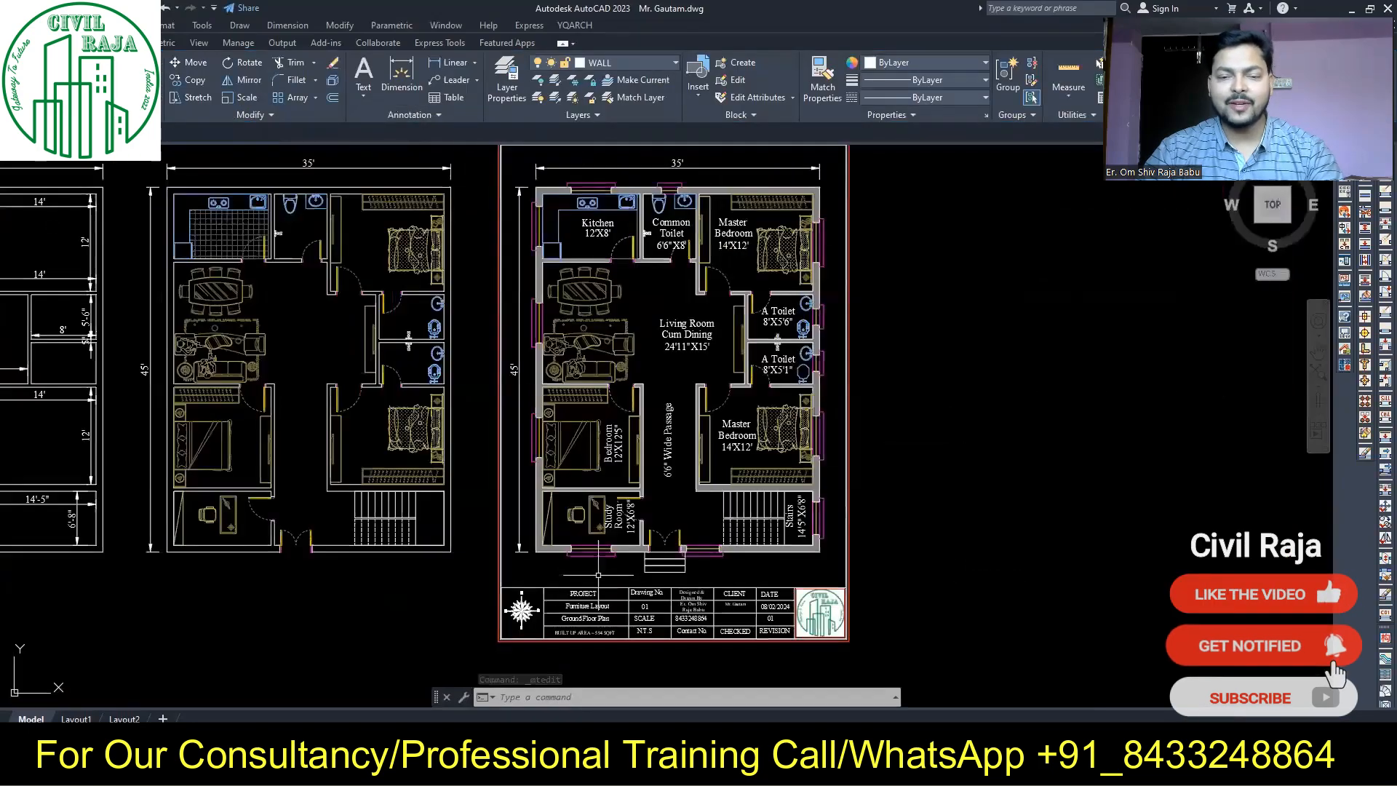
pyautogui.write('area')
pyautogui.press('Return')
pyautogui.click(536, 187)
pyautogui.click(820, 187)
pyautogui.click(820, 551)
pyautogui.click(536, 551)
pyautogui.press('Return')
pyautogui.press('Escape')
# Measure the area enclosed by the outer wall corners of the unlabelled furnished plan
pyautogui.write('area')
pyautogui.press('Return')
pyautogui.click(167, 187)
pyautogui.click(451, 187)
pyautogui.click(451, 552)
pyautogui.click(167, 552)
pyautogui.press('Return')
pyautogui.press('Escape')
# Set the built-up area in the title block to 1575 SQFT
pyautogui.scroll(6, 601, 640)
pyautogui.doubleClick(583, 606)
pyautogui.moveTo(601, 605); pyautogui.dragTo(573, 606)
pyautogui.write('1575')
pyautogui.click(363, 529)
# Preview an A4 portrait plot with the plot window set to the labelled plan's sheet border
pyautogui.scroll(-6, 362, 529)
pyautogui.hotkey('ctrl', 'p')
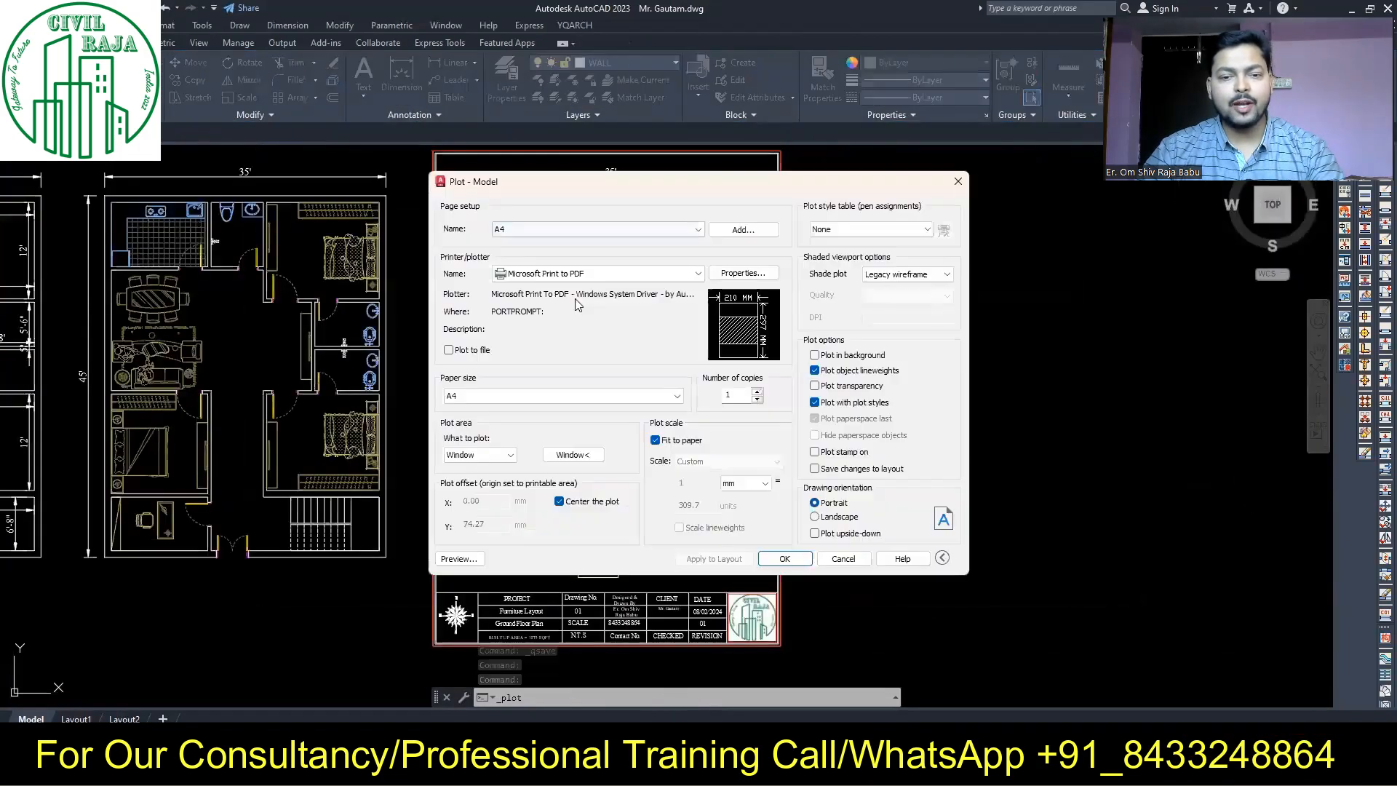
pyautogui.click(574, 456)
pyautogui.click(434, 151)
pyautogui.click(780, 644)
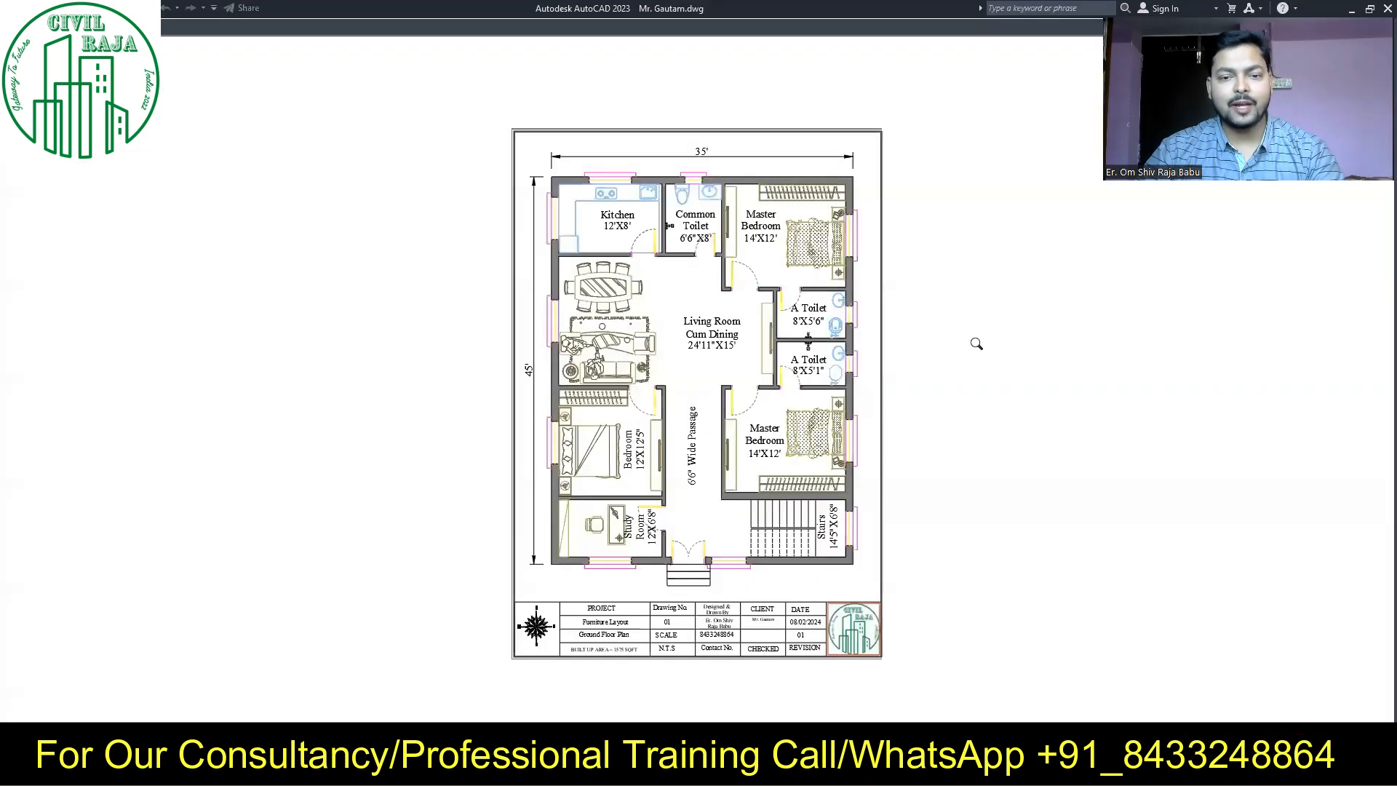
pyautogui.press('Escape')
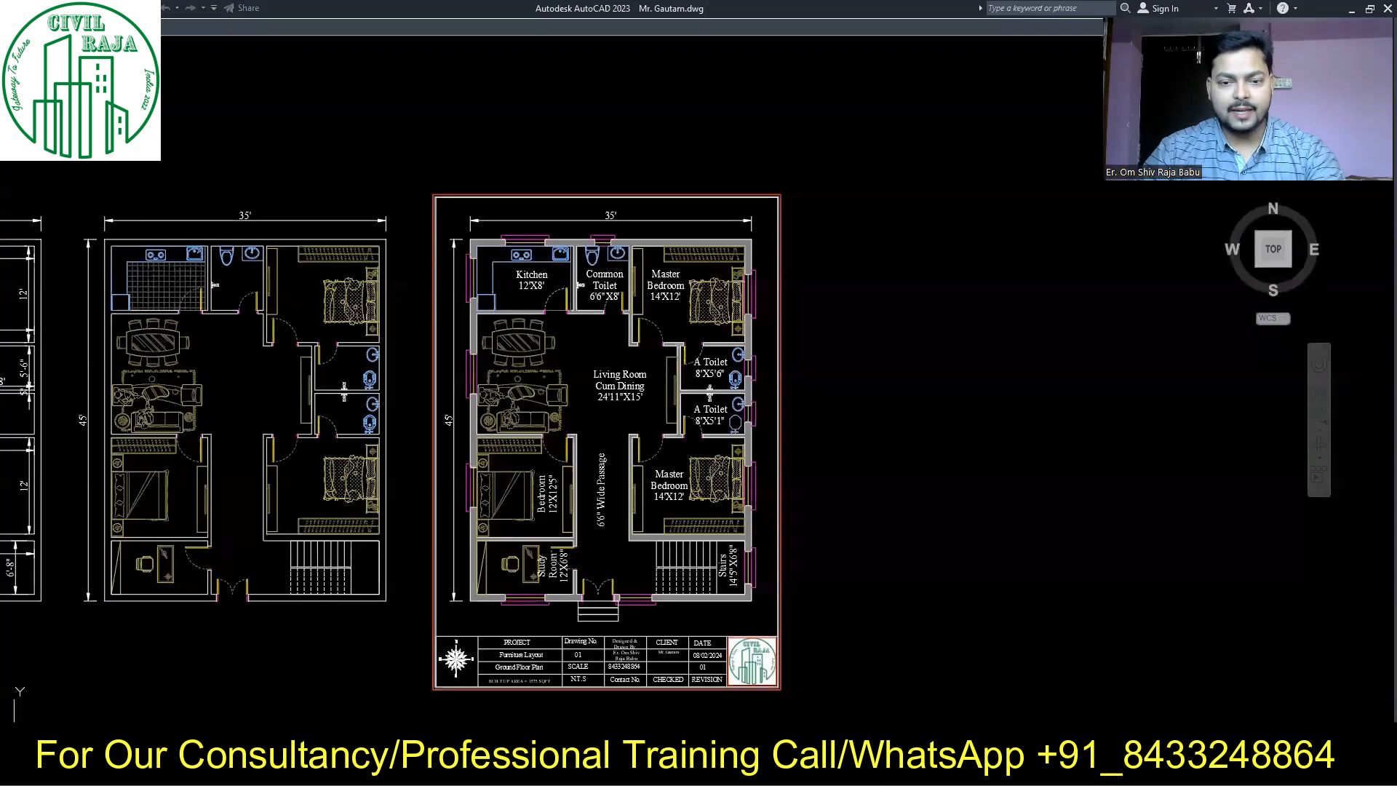
# Change the FFHATCH layer's colour to orange-red and make it the current layer
pyautogui.click(626, 62)
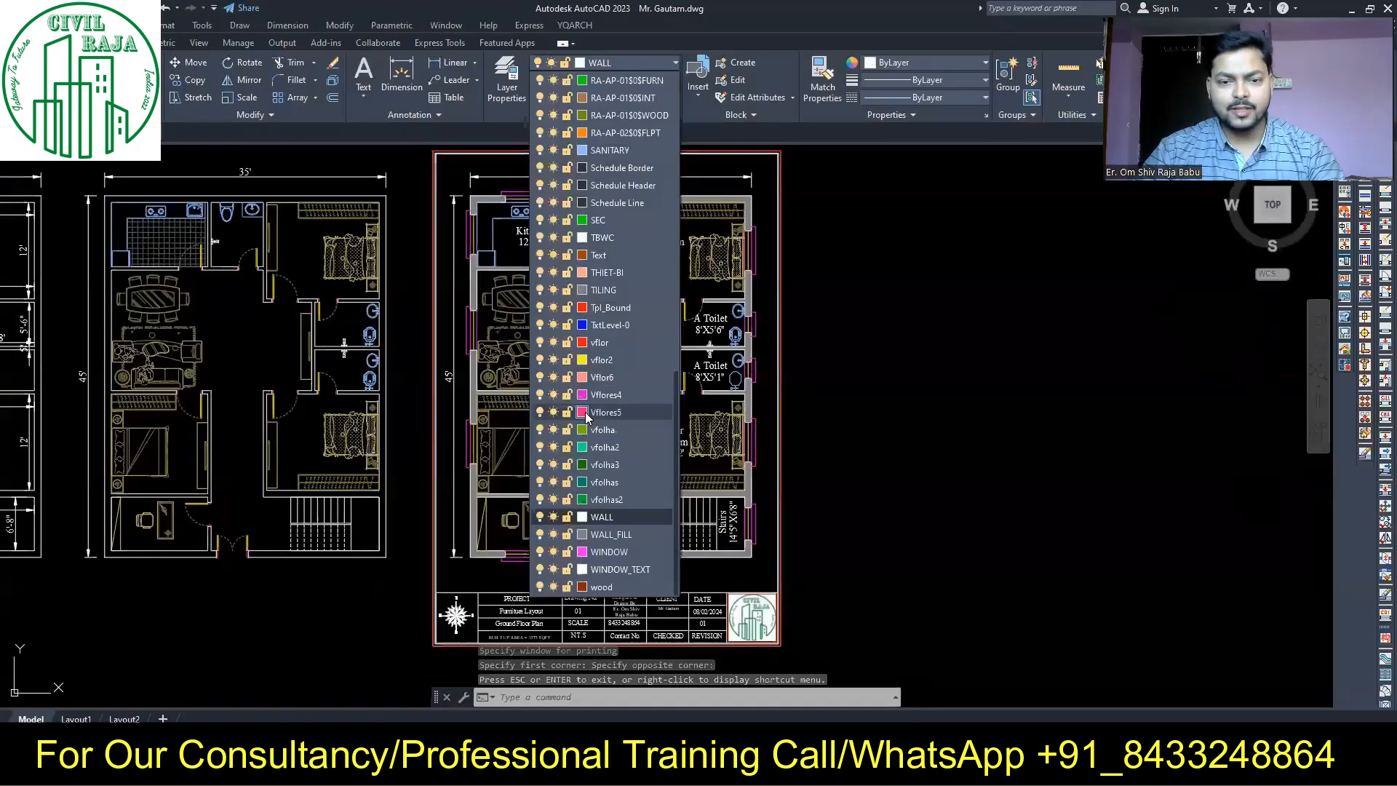
pyautogui.scroll(10, 585, 417)
pyautogui.click(583, 413)
pyautogui.click(593, 307)
pyautogui.click(679, 497)
pyautogui.click(602, 64)
pyautogui.scroll(10, 598, 213)
pyautogui.click(599, 213)
pyautogui.click(600, 64)
pyautogui.click(582, 205)
pyautogui.click(678, 496)
# Give the remaining furniture layers the same orange-red colour
pyautogui.click(603, 64)
pyautogui.scroll(-2, 586, 313)
pyautogui.click(585, 300)
pyautogui.click(592, 307)
pyautogui.click(678, 496)
pyautogui.click(602, 64)
pyautogui.click(586, 330)
pyautogui.click(592, 307)
pyautogui.click(678, 496)
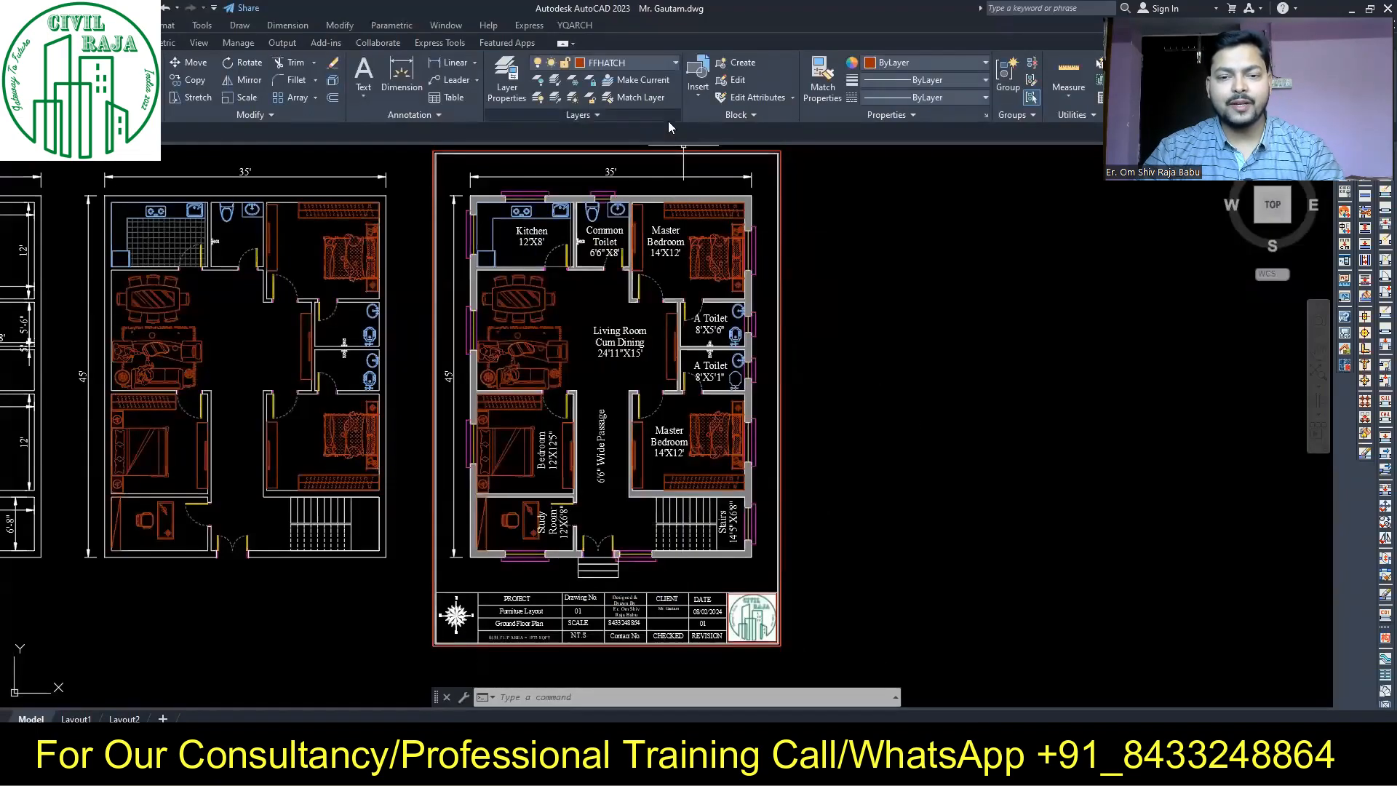
# Preview the plot of the sheet with the recoloured furniture
pyautogui.moveTo(904, 281); pyautogui.dragTo(926, 290, button='middle')
pyautogui.hotkey('ctrl', 'p')
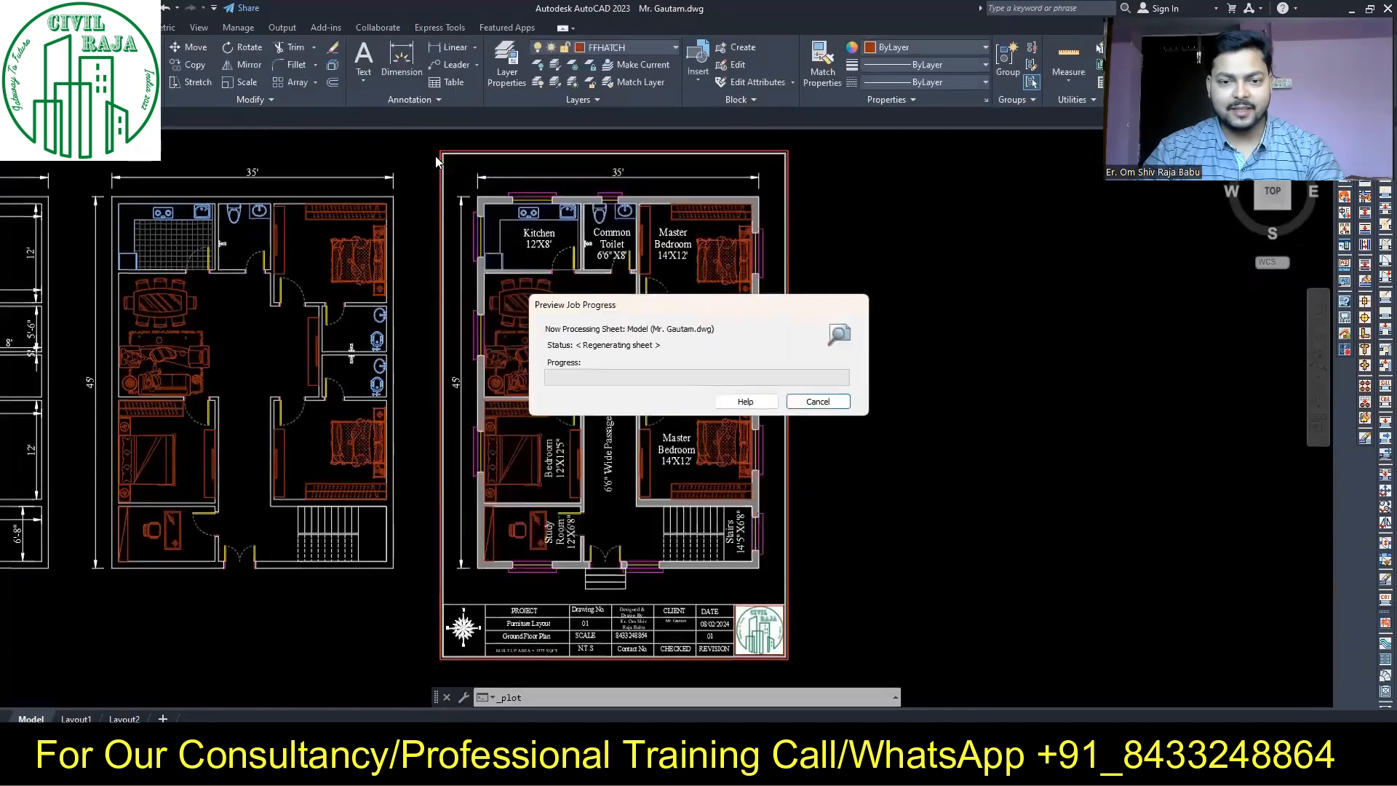